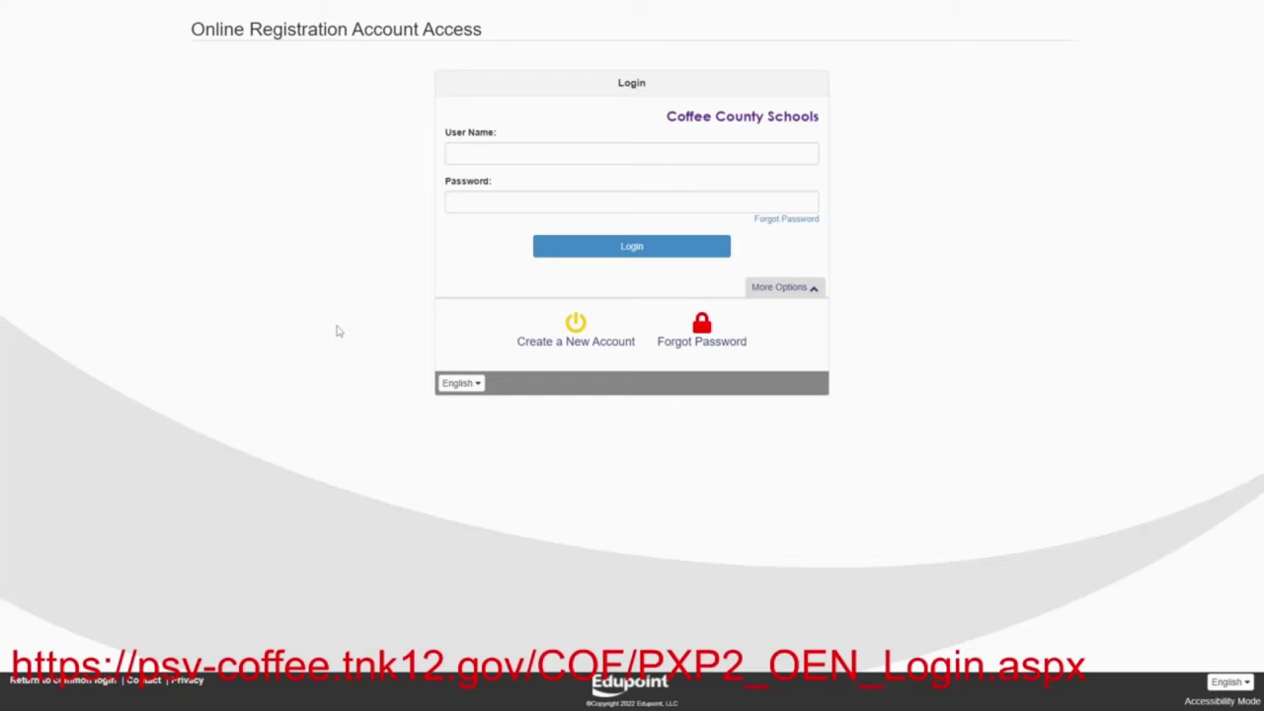
Start a new parent account as a family new to the district and accept the privacy statement
click(538, 341)
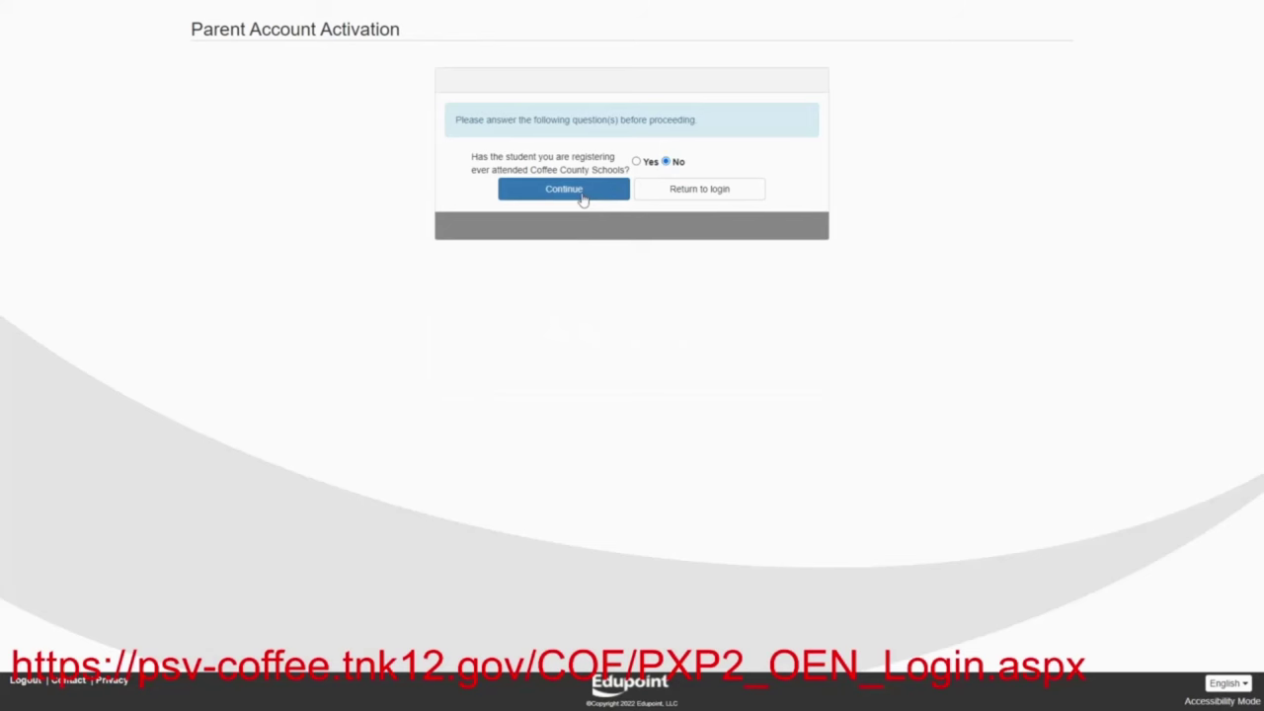
click(583, 198)
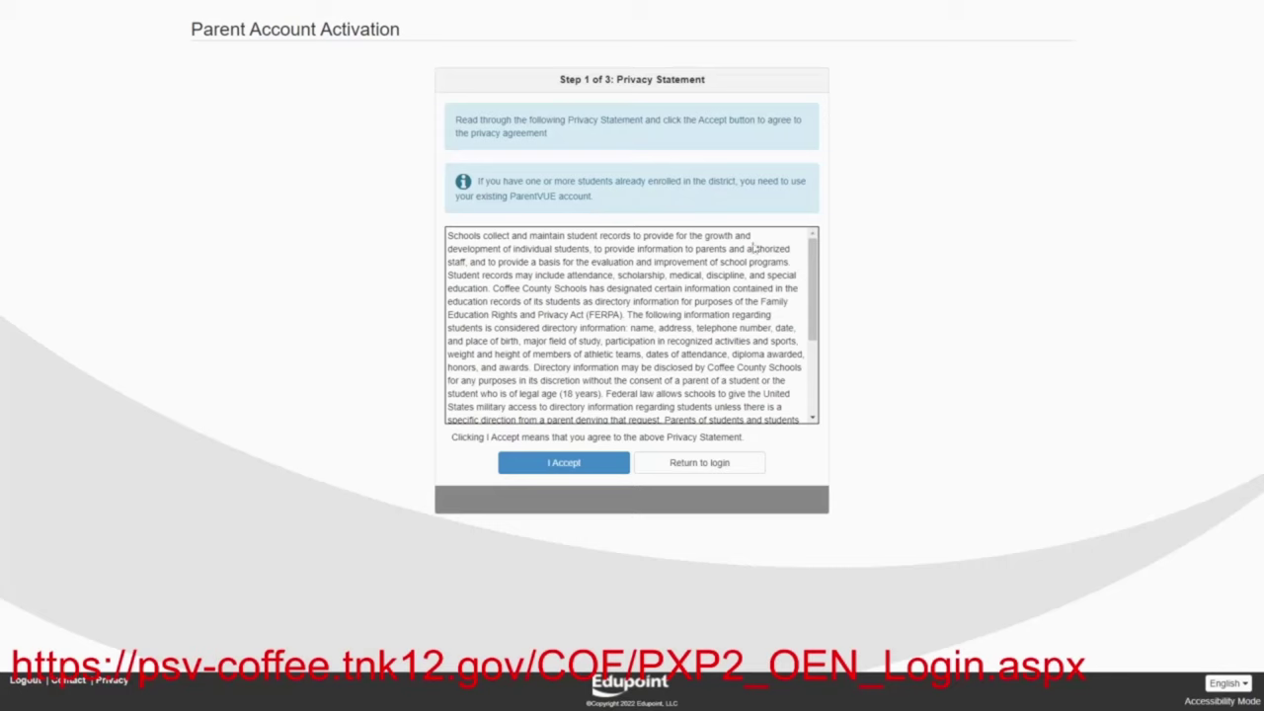
drag(812, 272, 830, 351)
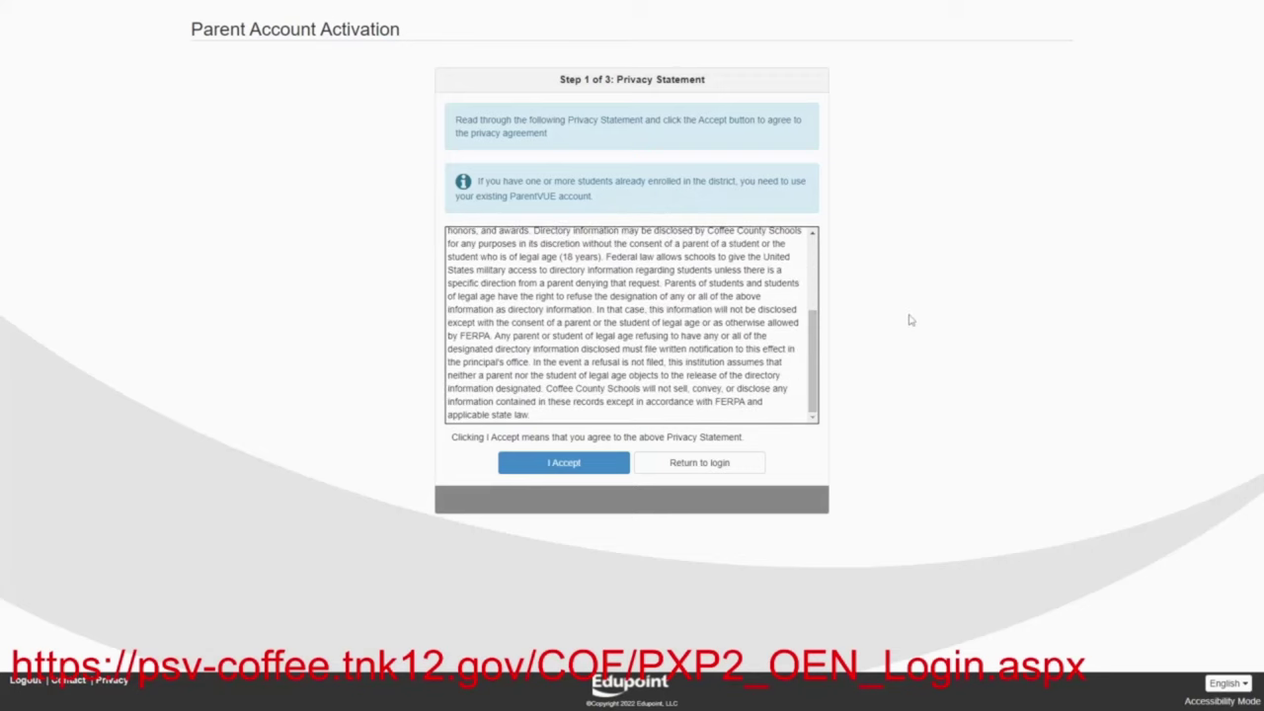
click(571, 464)
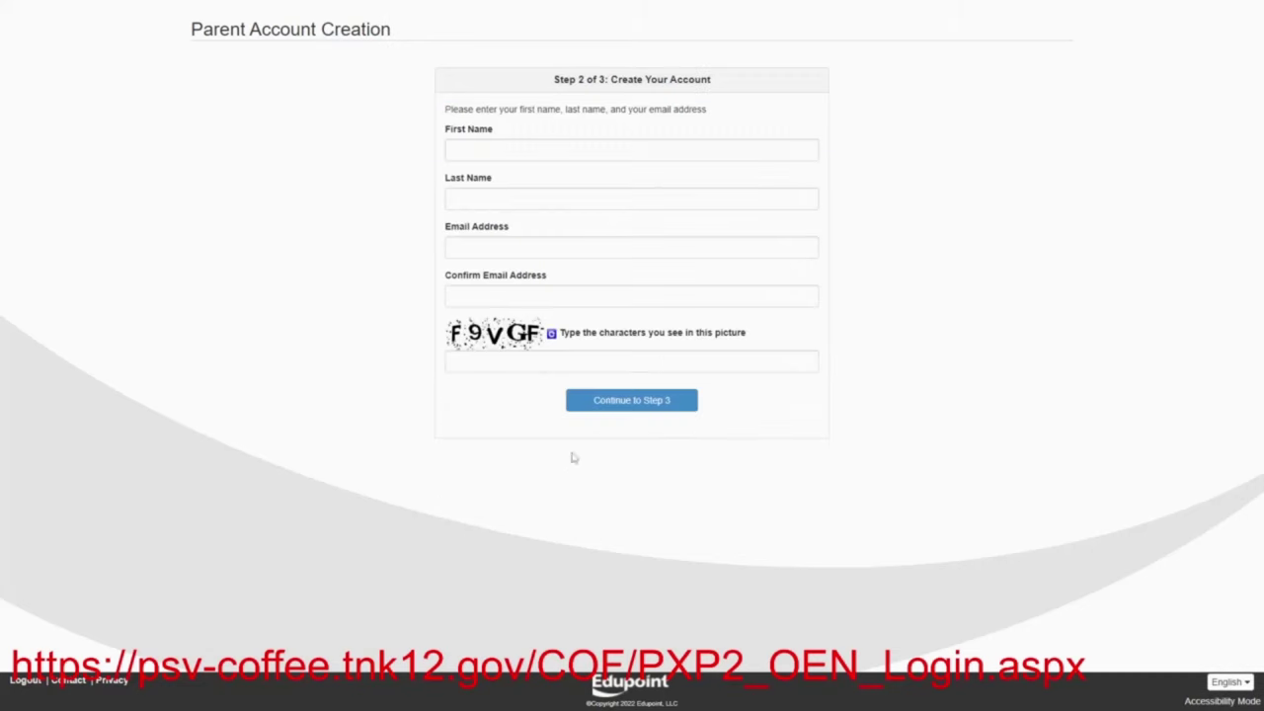
Enter the parent's first and last name
click(521, 148)
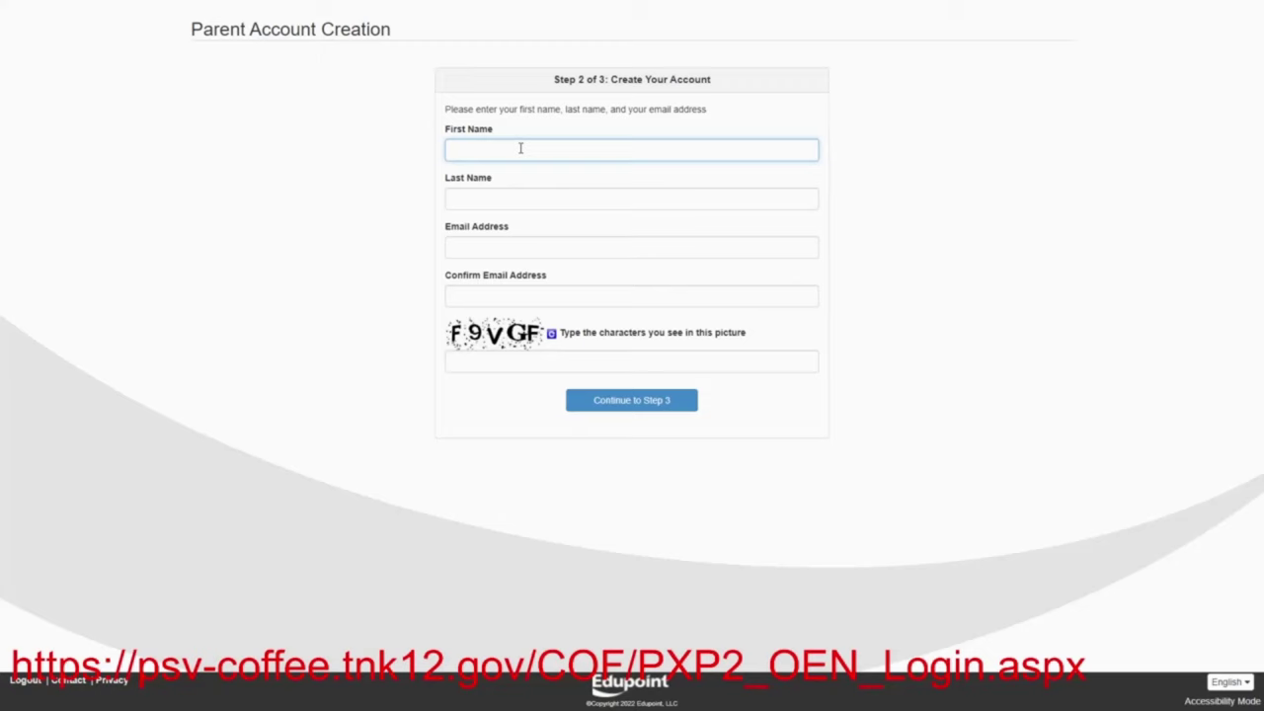
text(Peggy)
click(514, 195)
text(Hill)
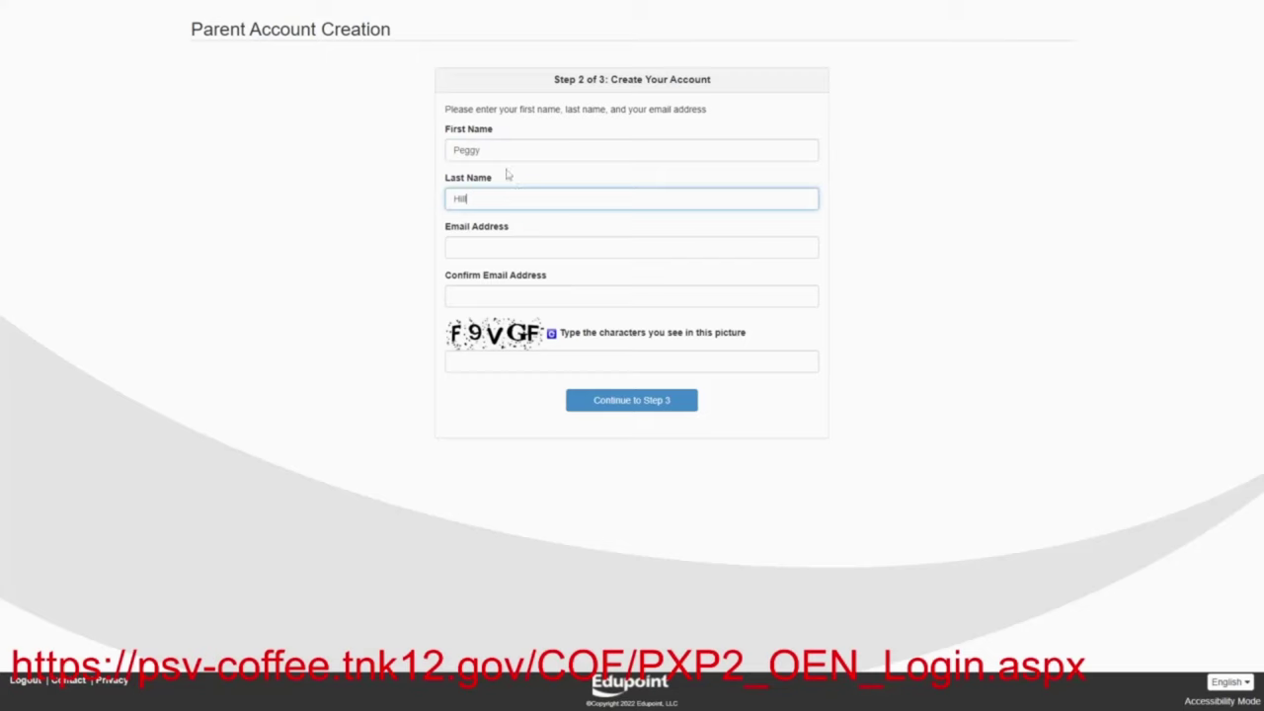
Enter and confirm the parent's e-mail, type the picture verification characters, and continue to step 3
click(467, 248)
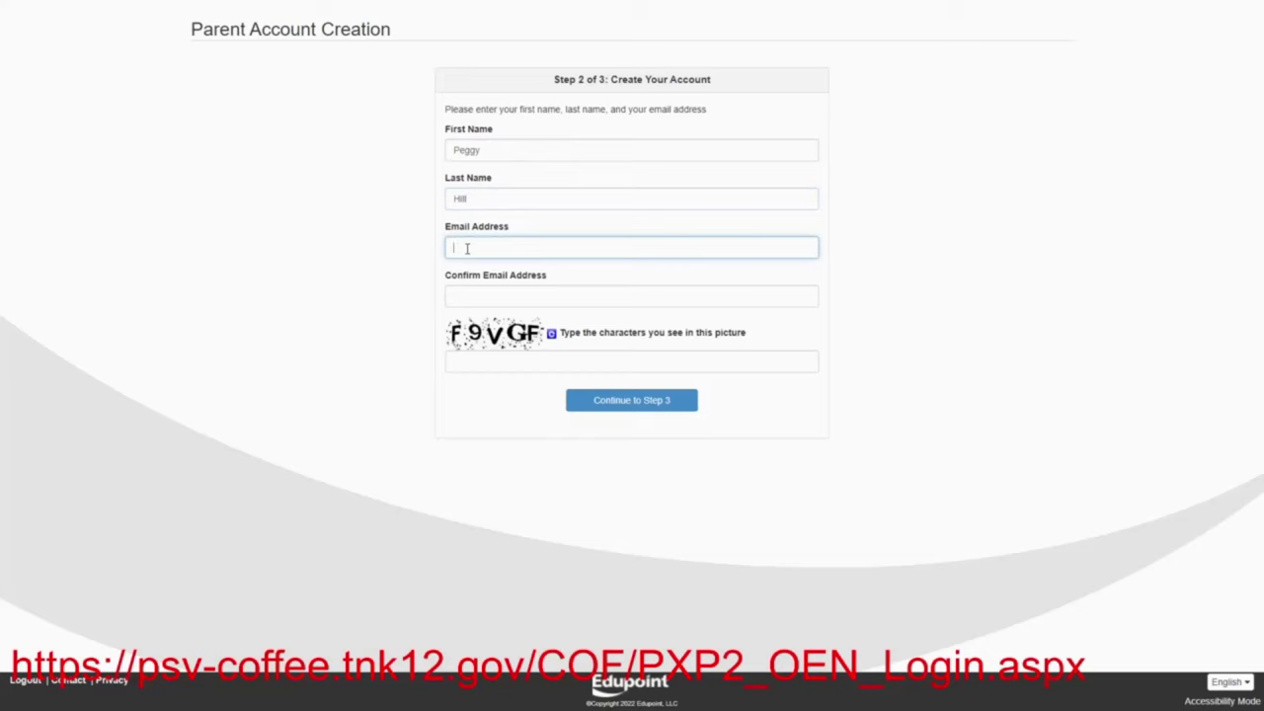
click(466, 294)
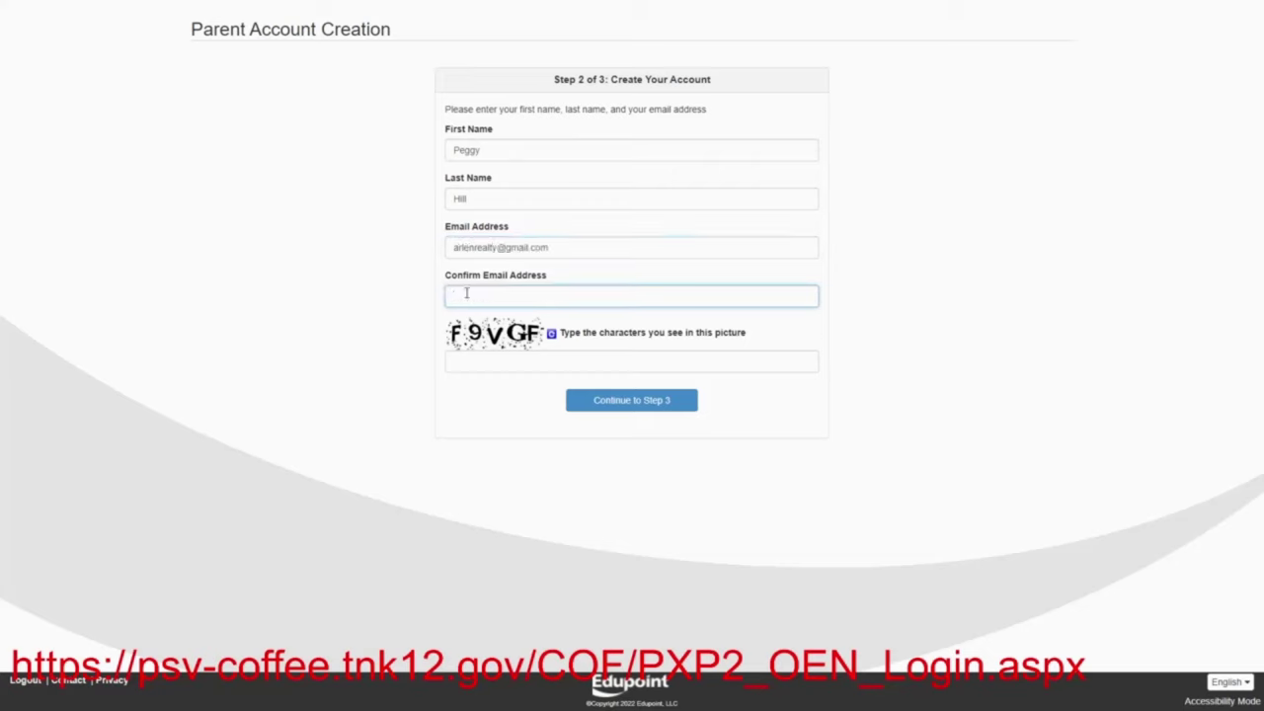
click(483, 361)
text(F9VGF)
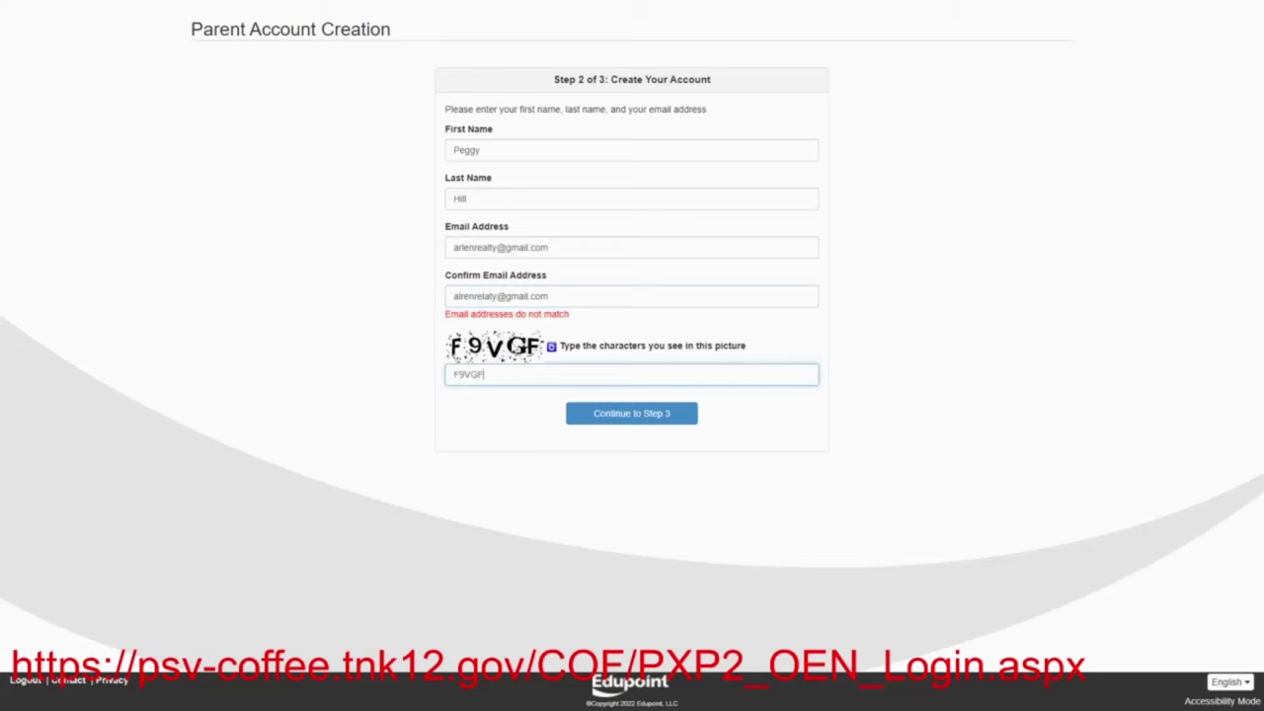
click(604, 414)
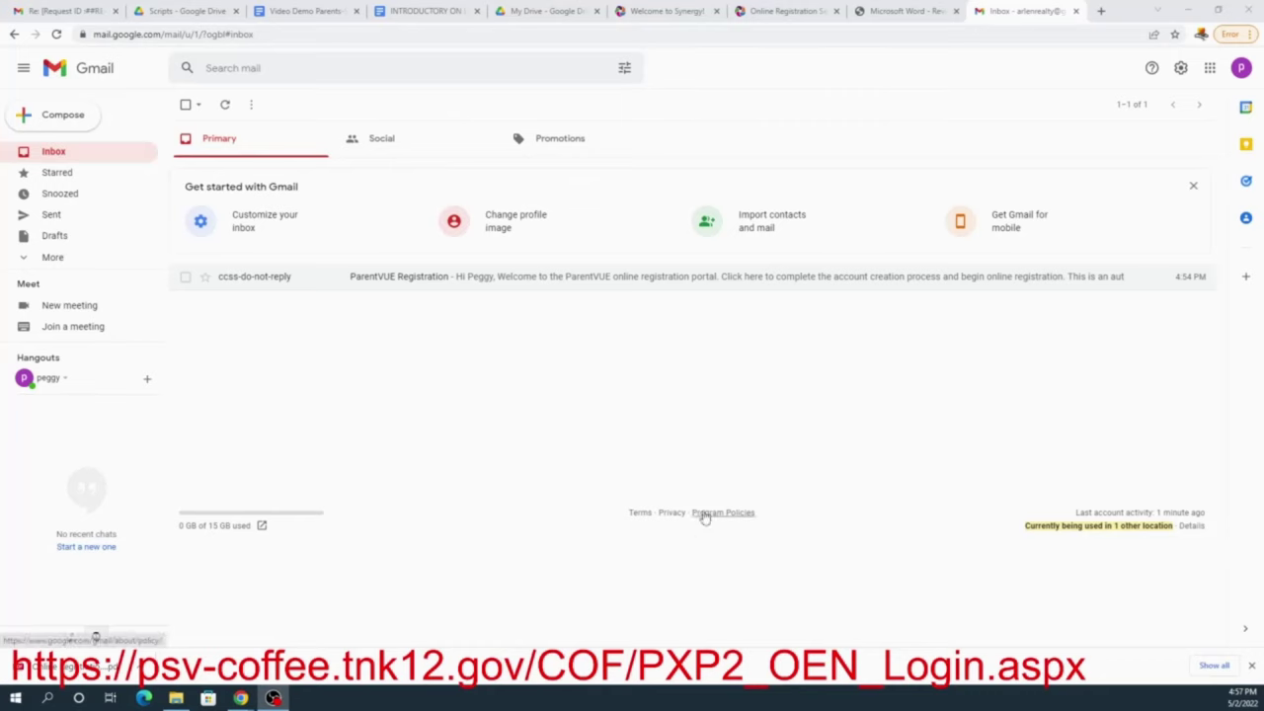
Open the ParentVUE Registration e-mail and follow its 'here' link to Complete Account Creation
click(835, 277)
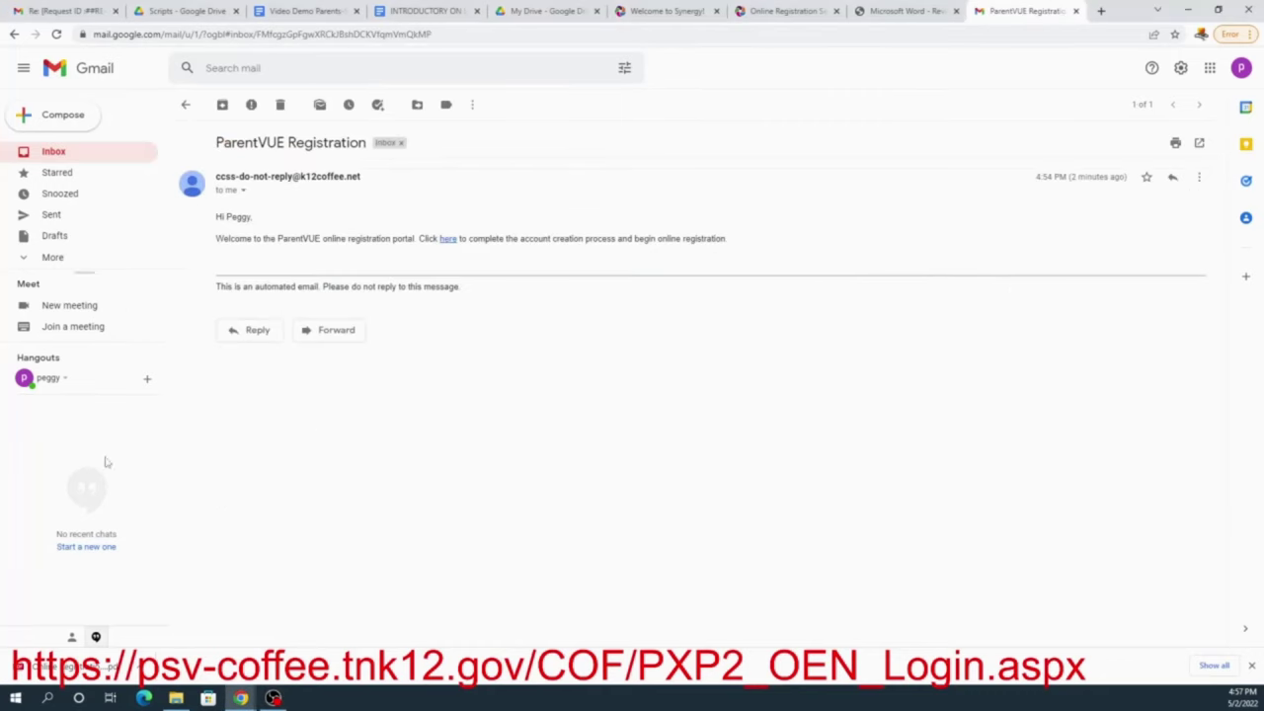
click(444, 241)
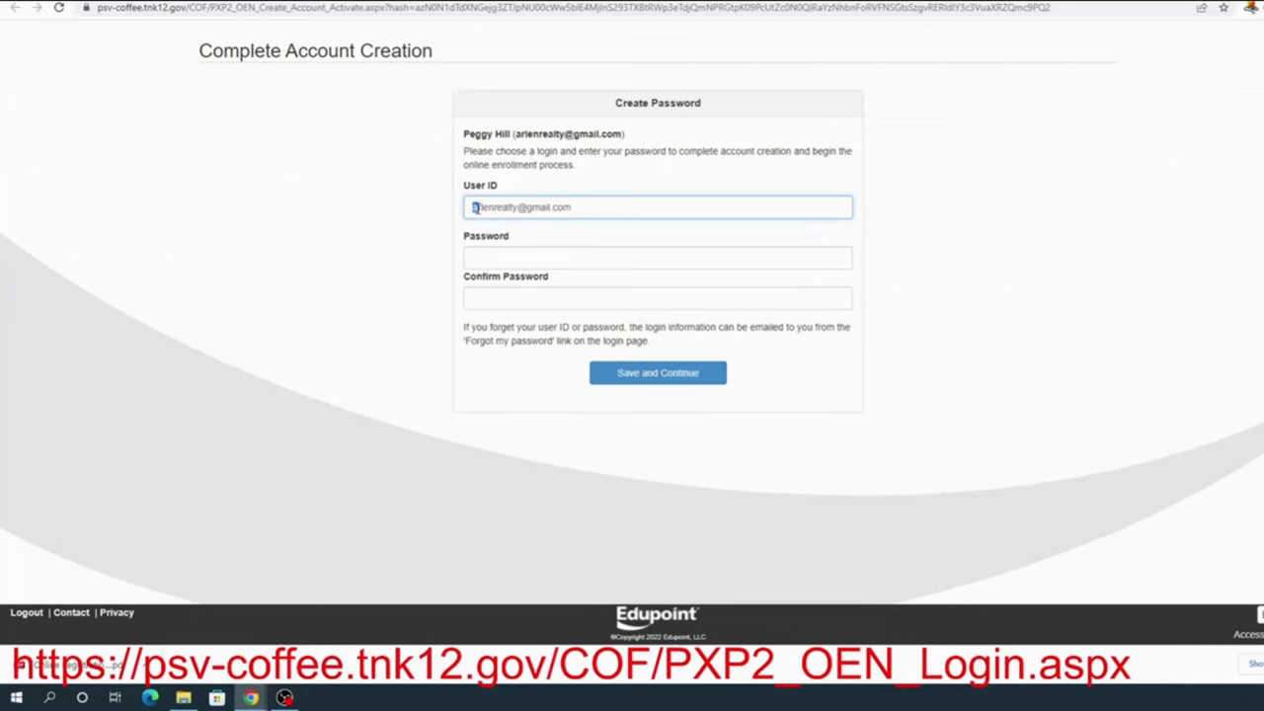
Replace the prefilled user ID with a custom user ID
drag(475, 207, 588, 217)
key(BackSpace)
text(peggy)
text(andhank)
Set and confirm the account password, then save the account
click(556, 254)
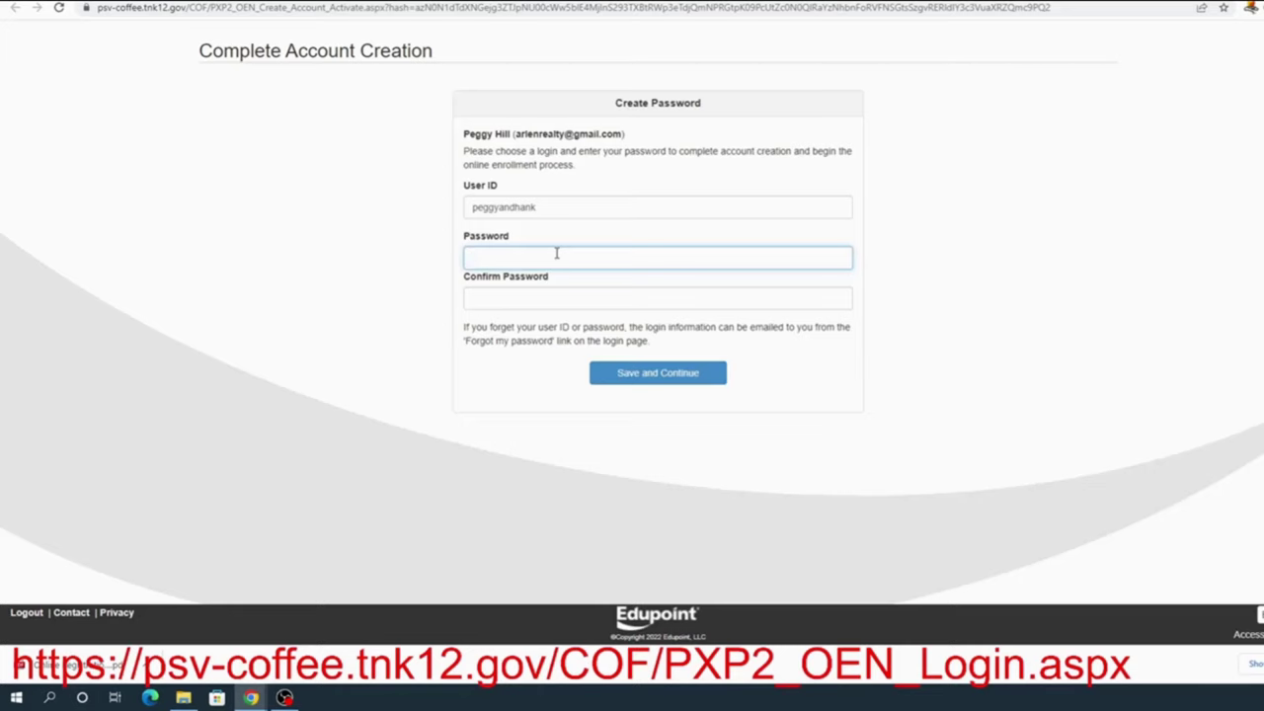
text(••••••••)
click(501, 302)
text(••••••••)
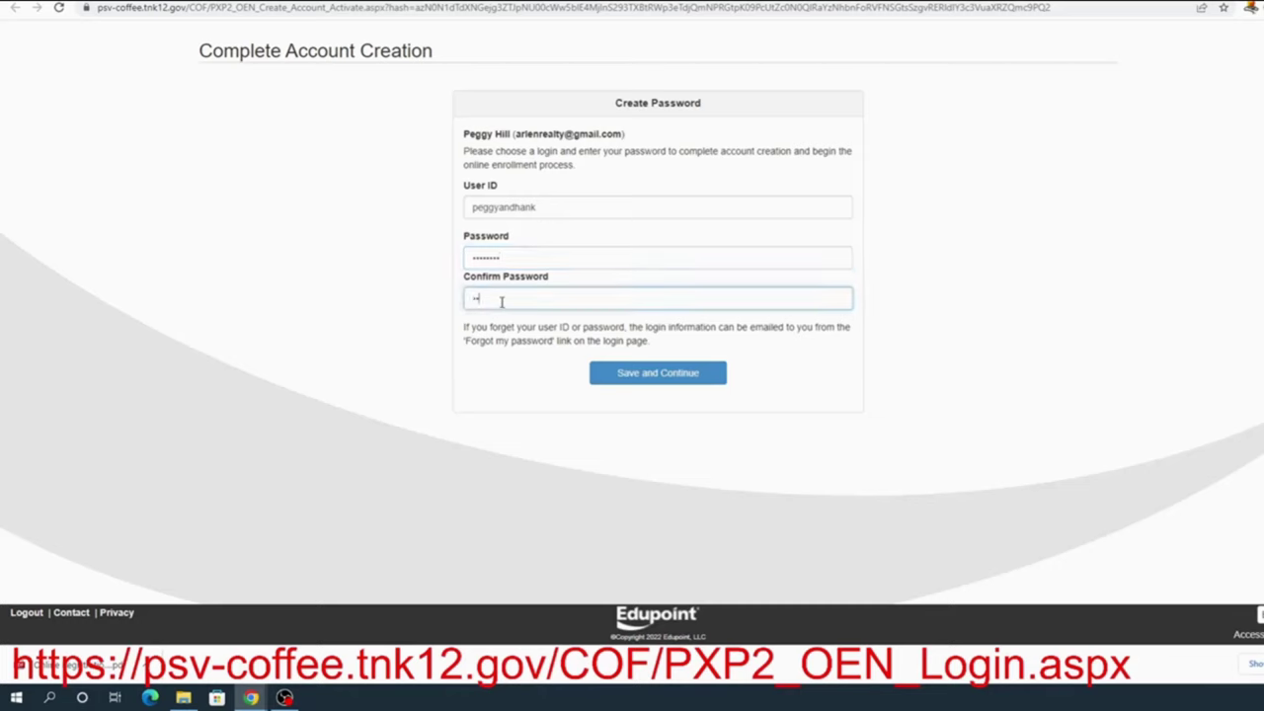
text(•)
click(611, 375)
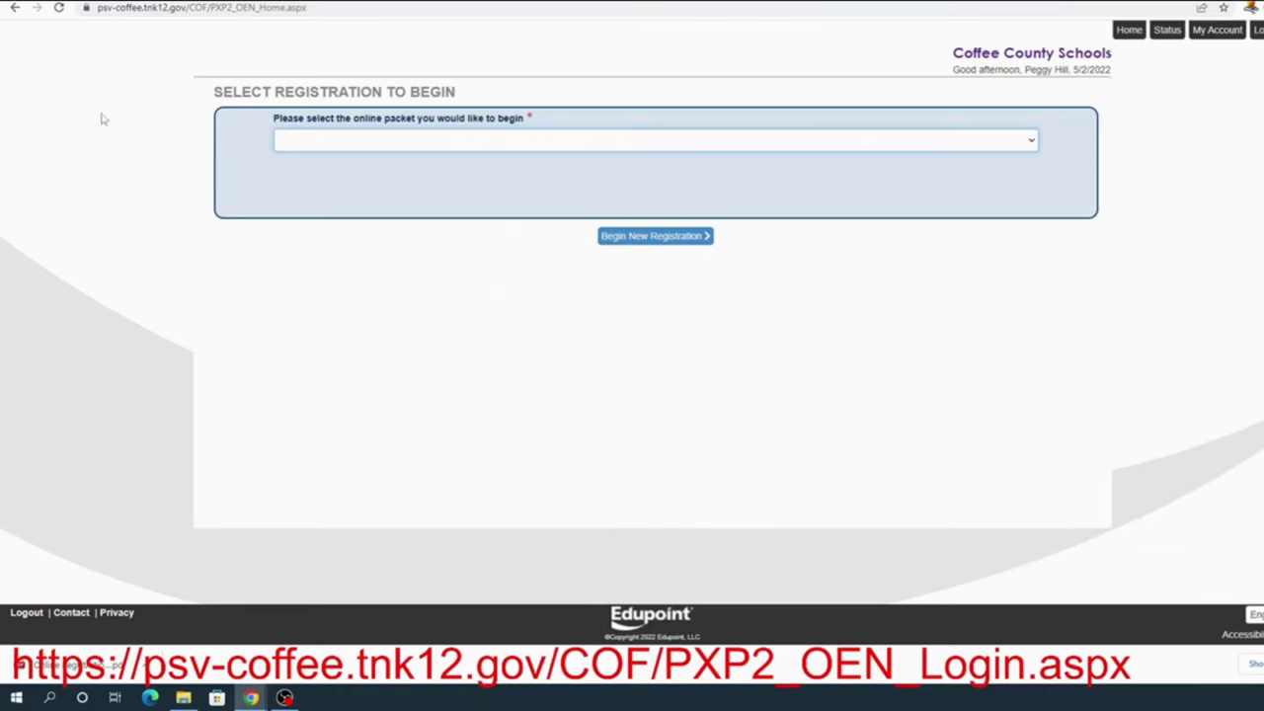
Select the 2021-2022 New Student 2021-2022 packet and begin the new registration
click(1032, 145)
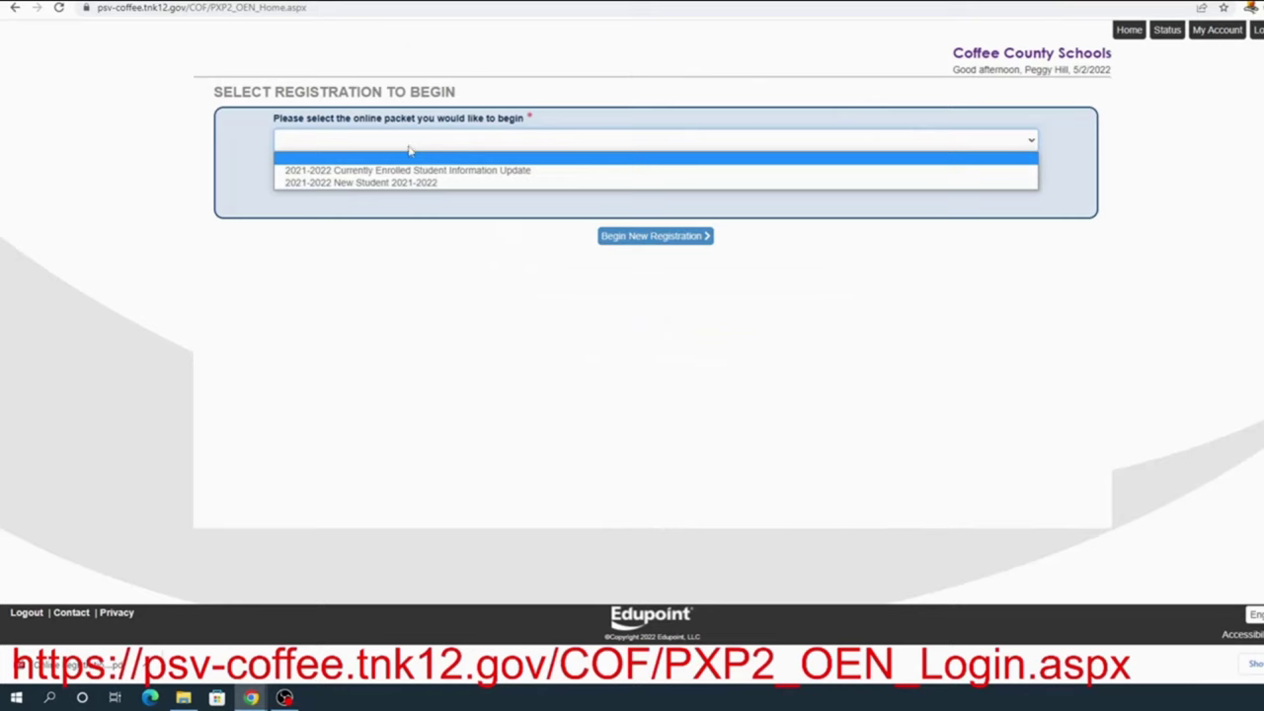
click(419, 186)
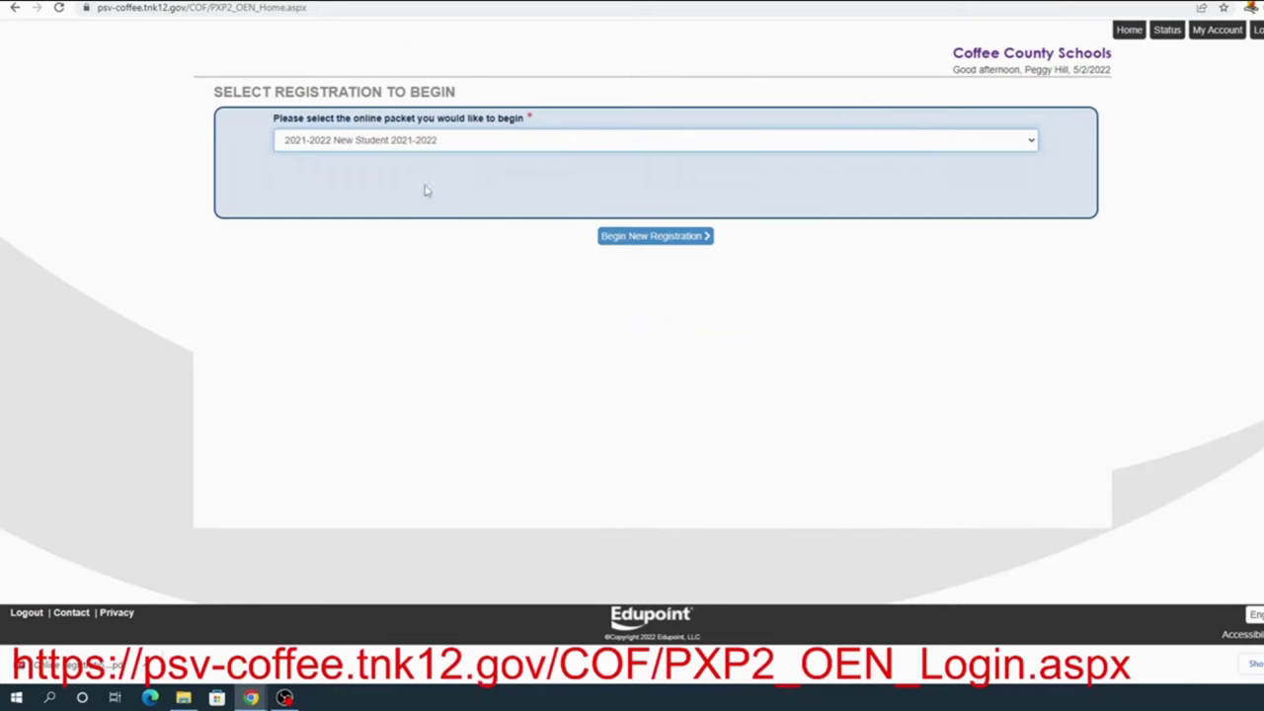
click(629, 236)
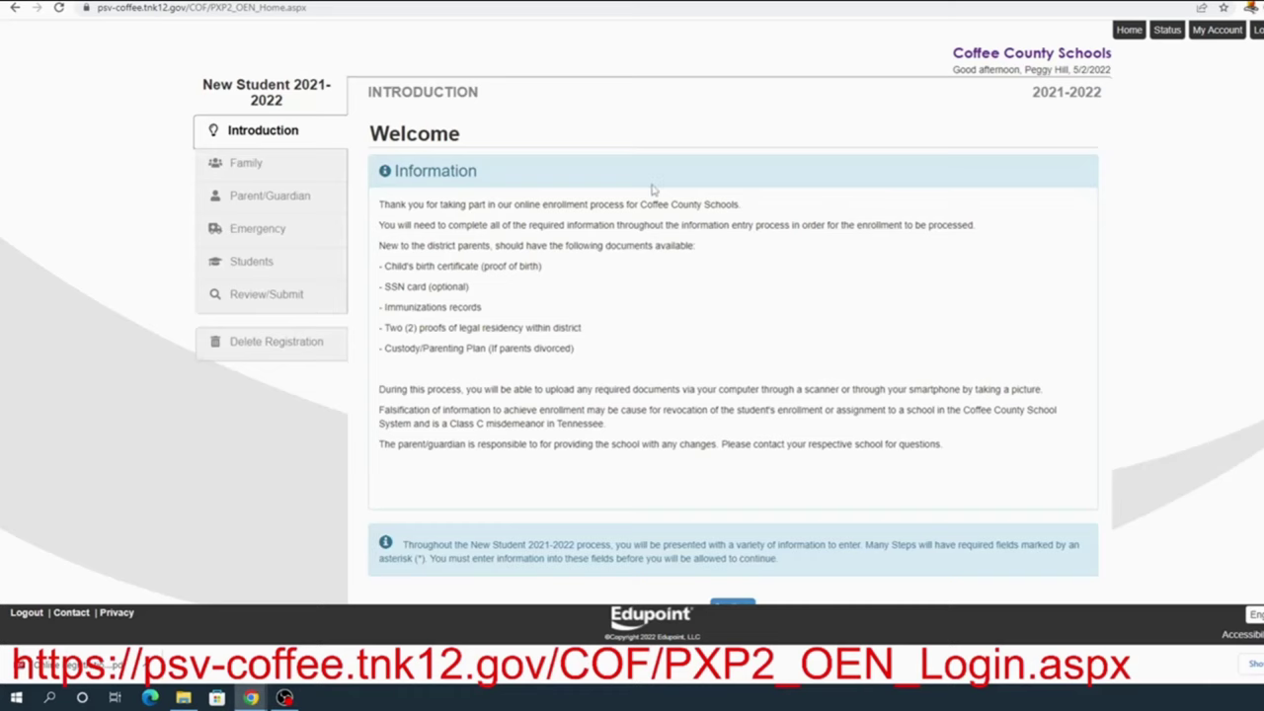
scroll(653, 192, down, 1)
Continue past the Introduction welcome, Open Schools list and empty Student Summary to the Signature page
click(734, 553)
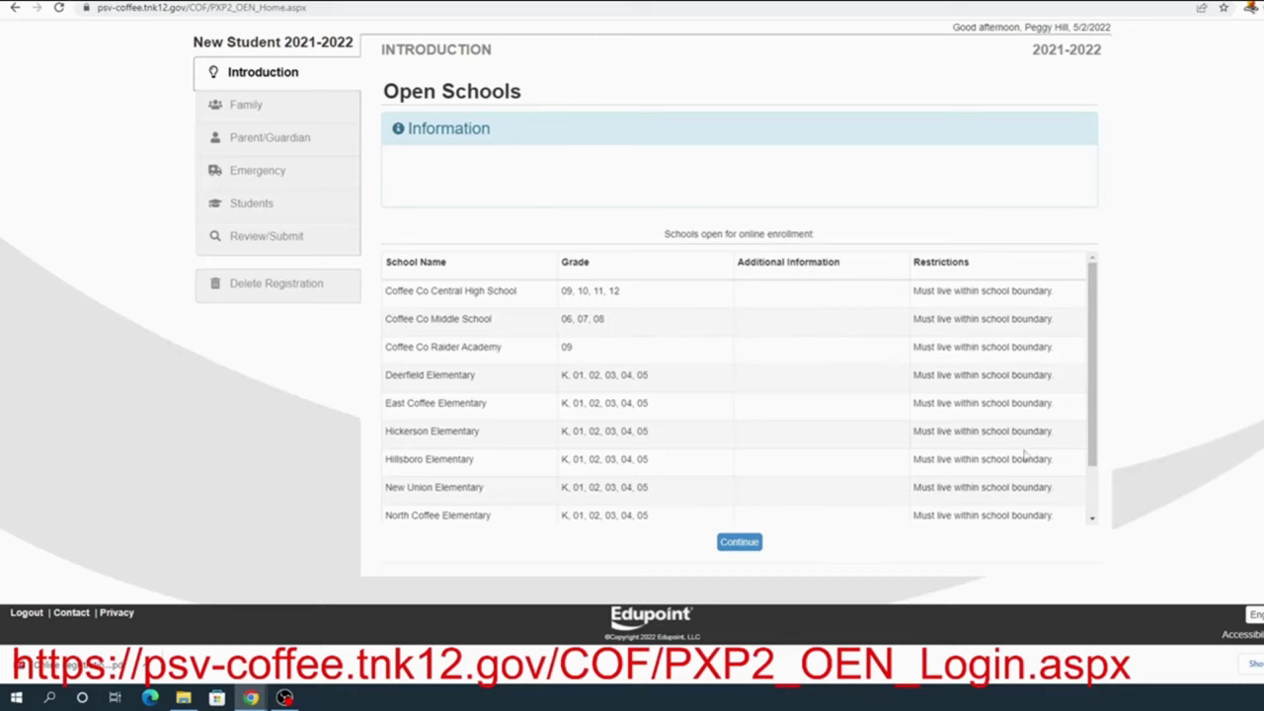
drag(1093, 368, 1108, 439)
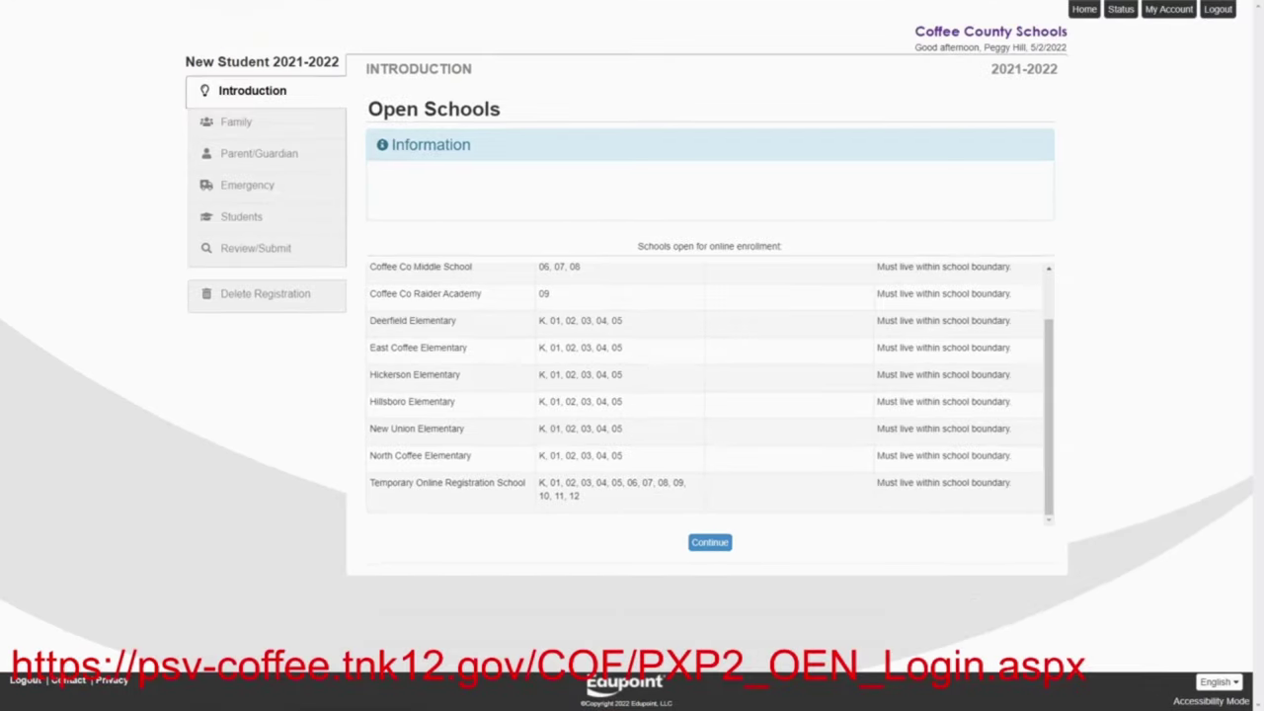
click(710, 544)
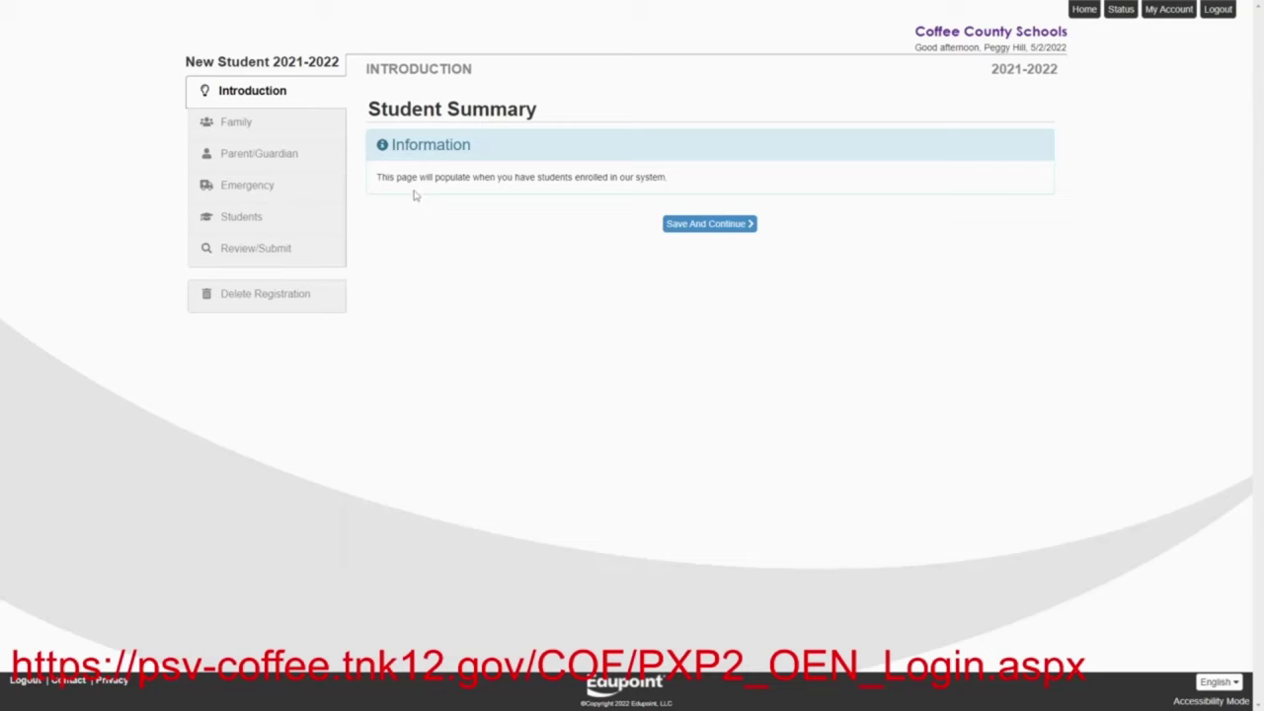
click(697, 226)
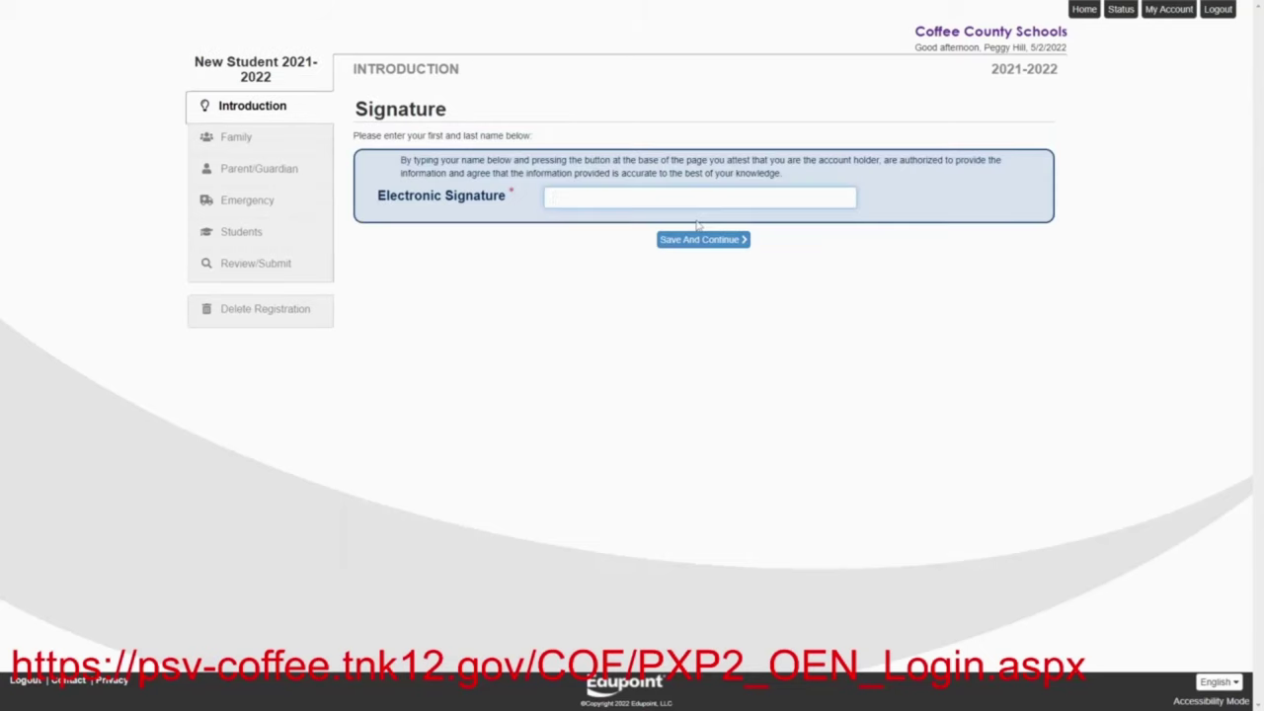
Sign electronically with the account holder's name and continue to the Family step
text(Peggy Hill)
click(700, 240)
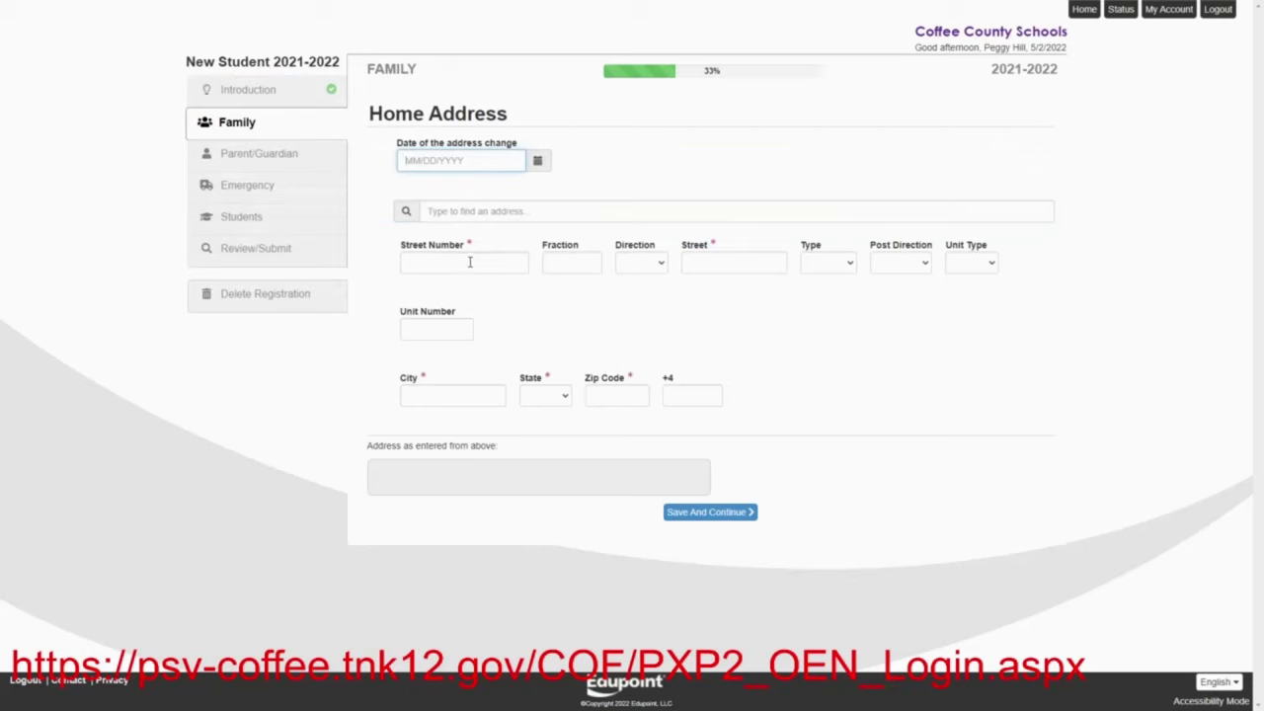
Enter the home street number, street name and Rd street type
click(470, 262)
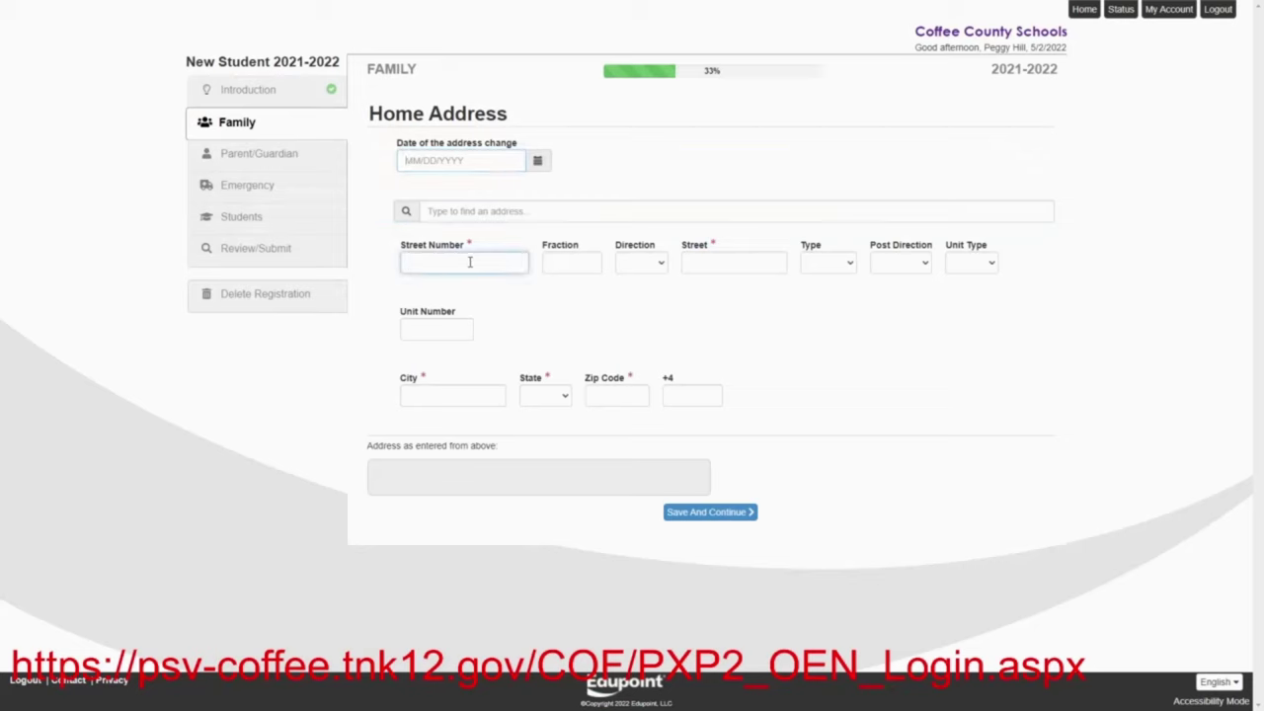
click(693, 264)
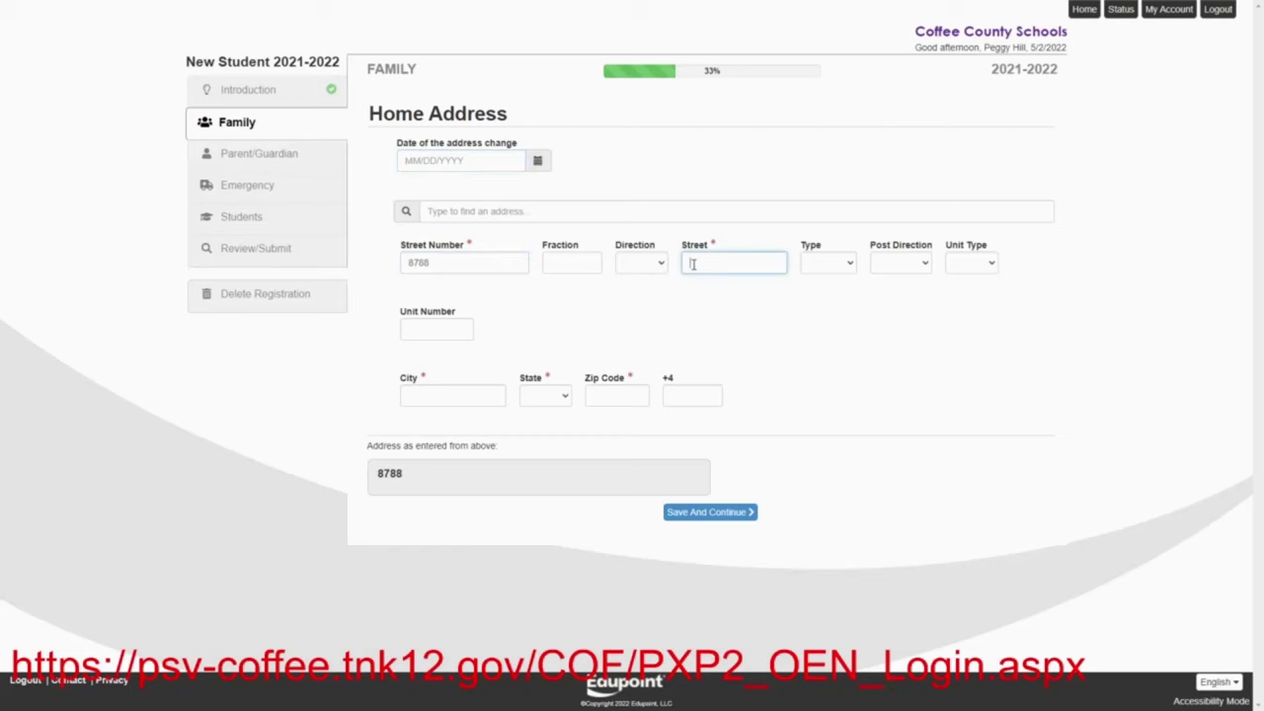
click(829, 271)
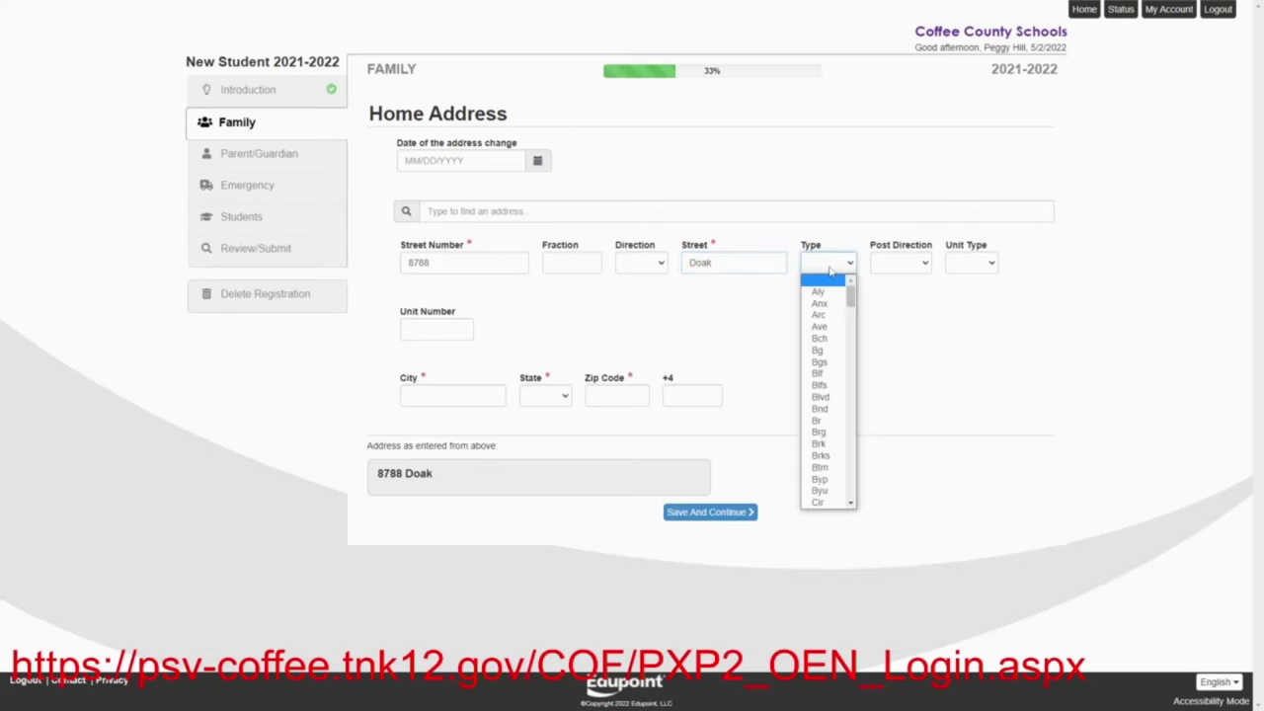
text(rd)
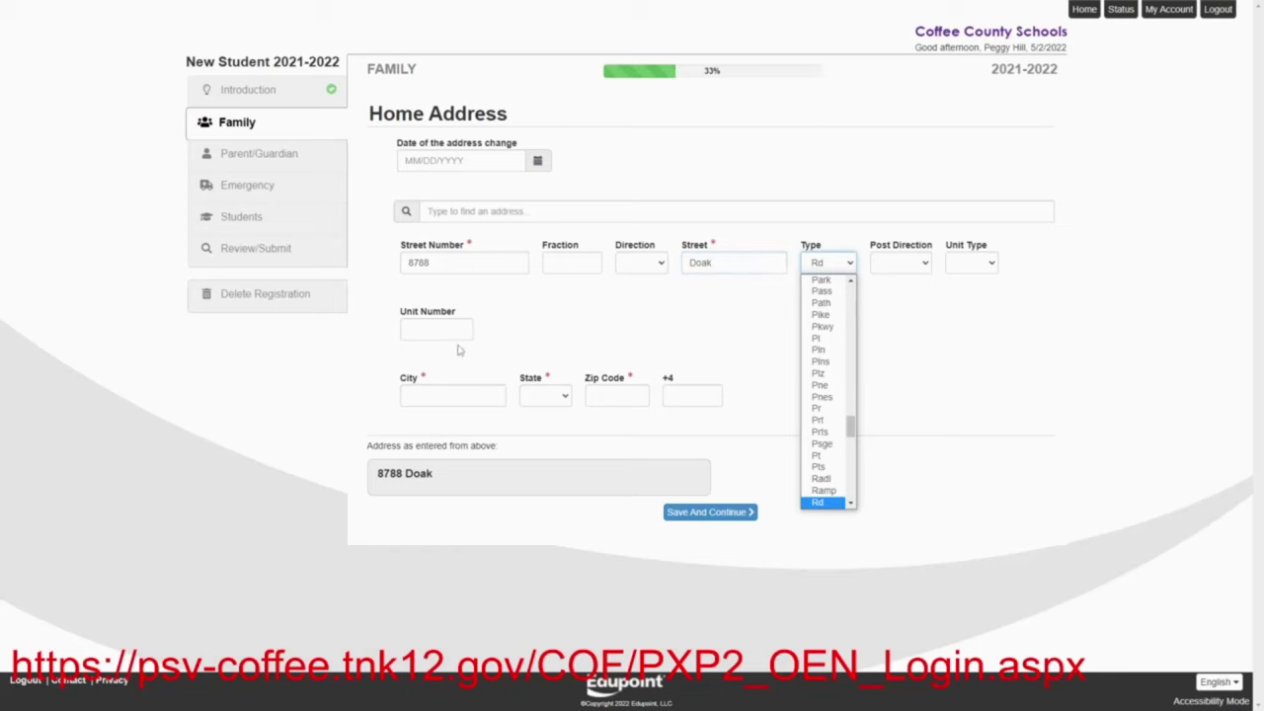
click(457, 393)
Enter the home city, TN as state and the zip code, then save the address
click(456, 393)
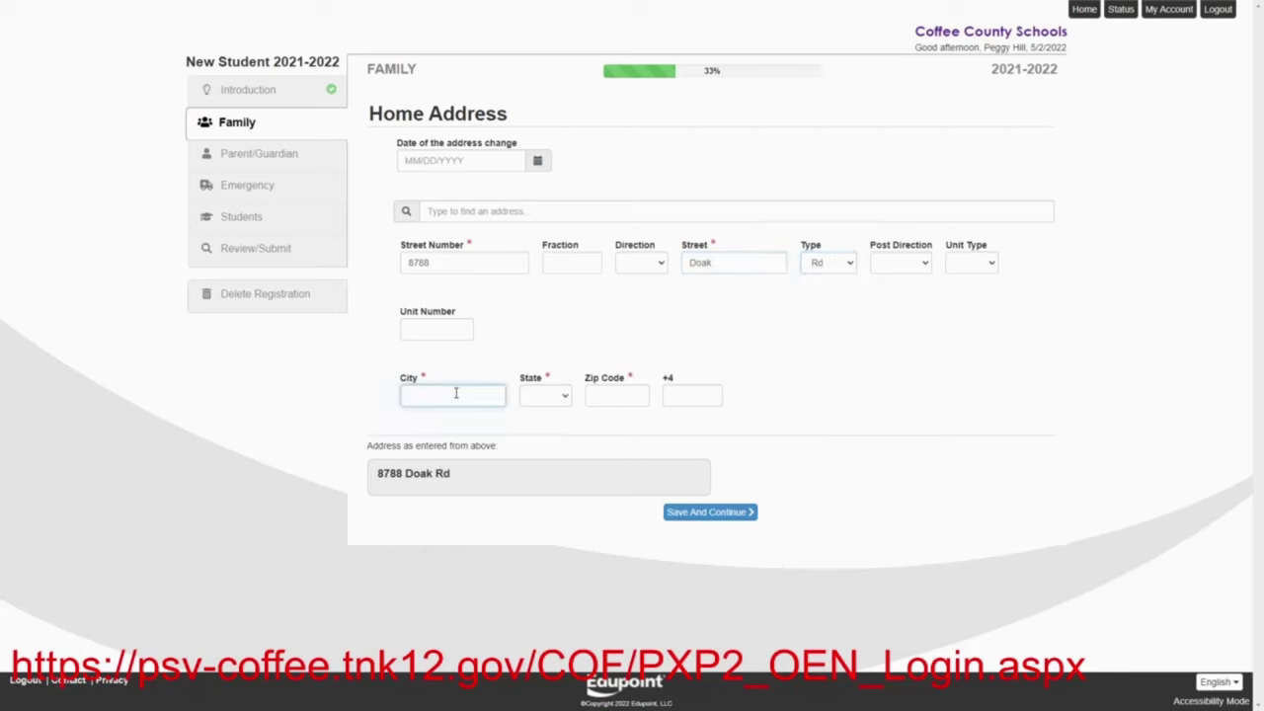
text(M)
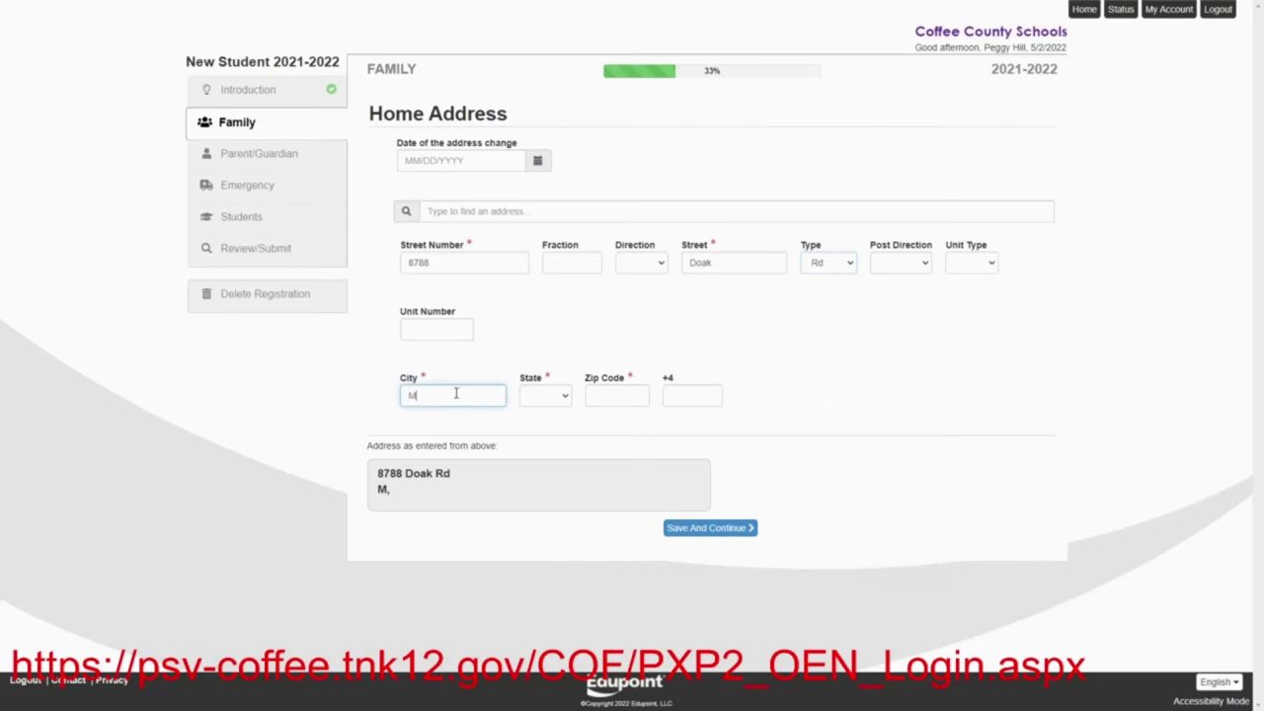
key(BackSpace)
text(Manchester)
click(547, 397)
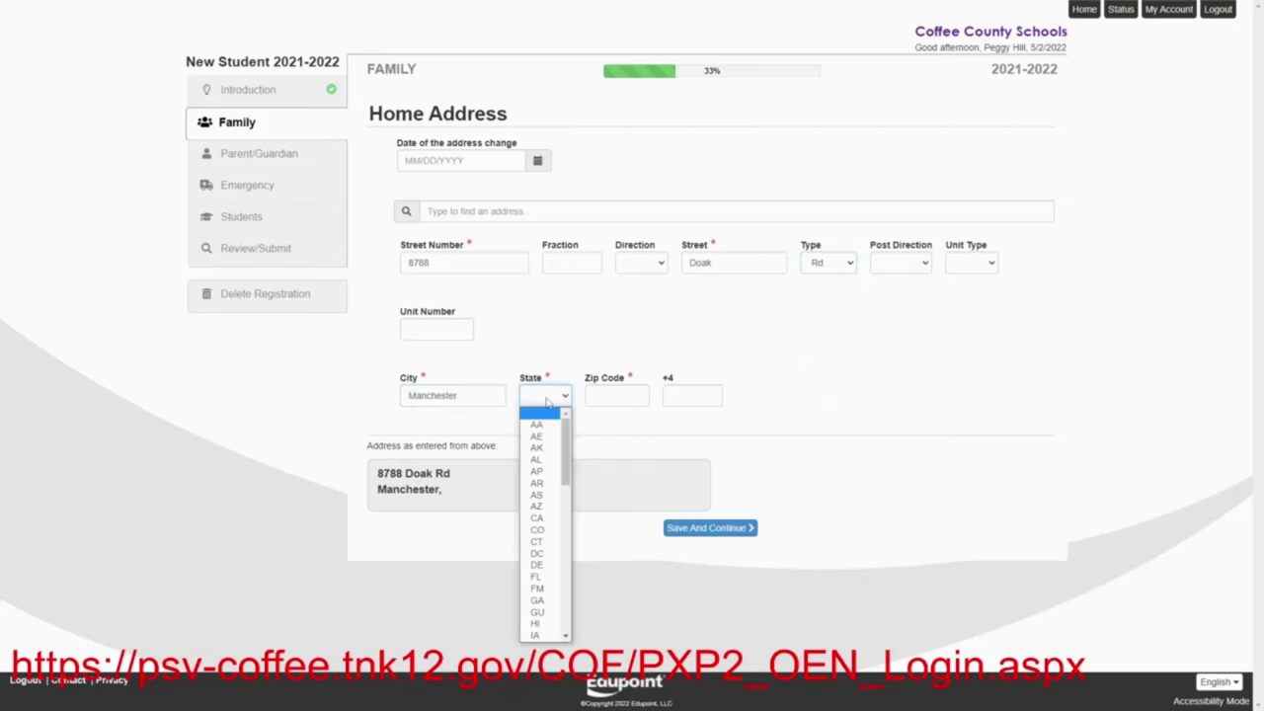
key(t)
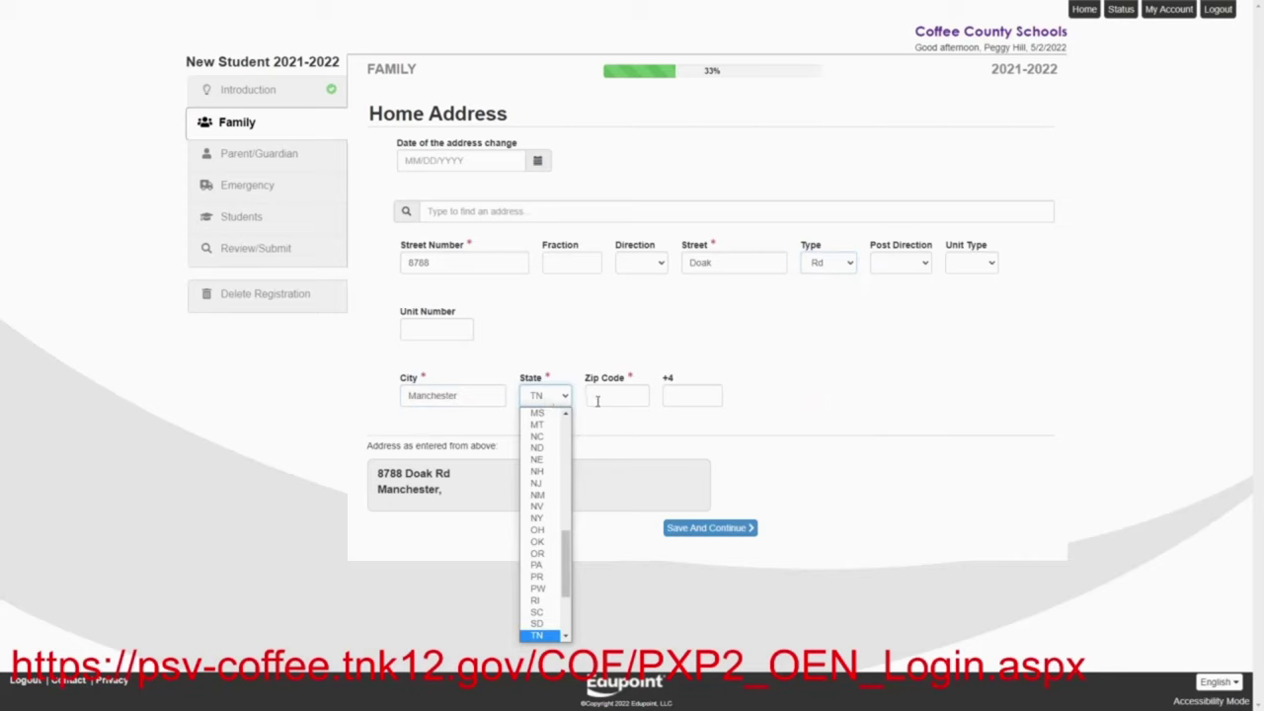
click(606, 399)
text(373)
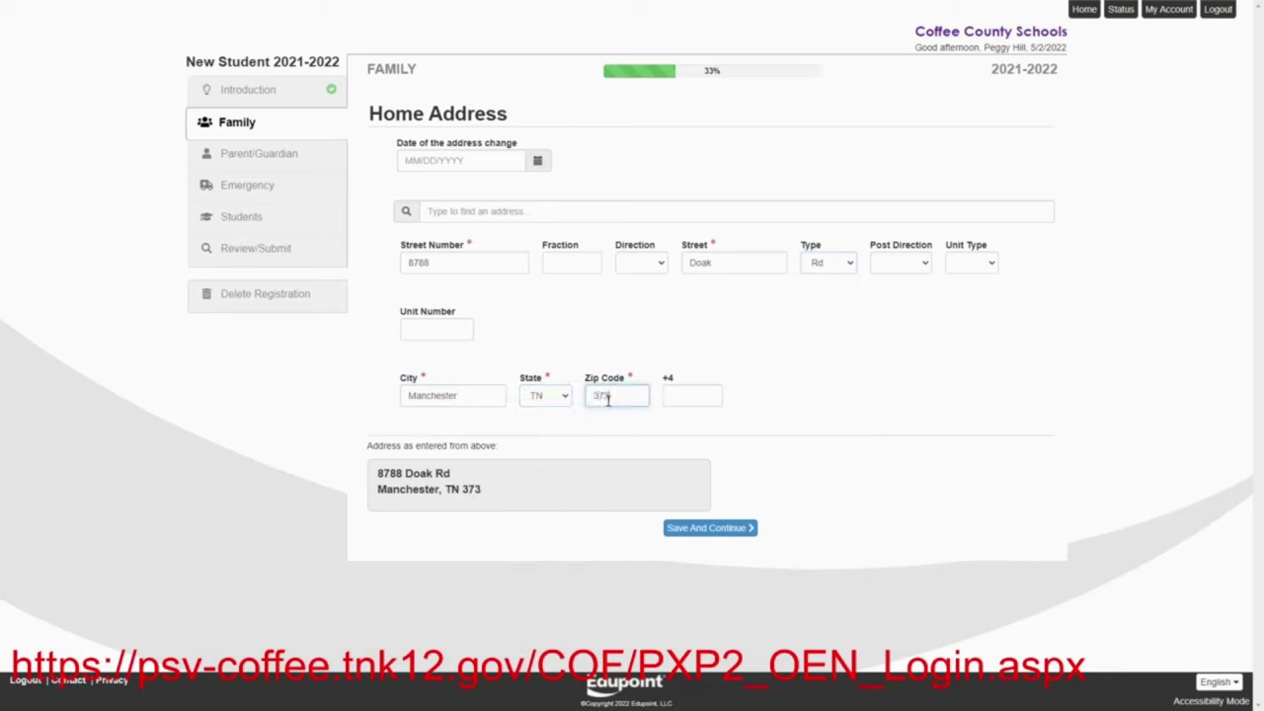
text(55)
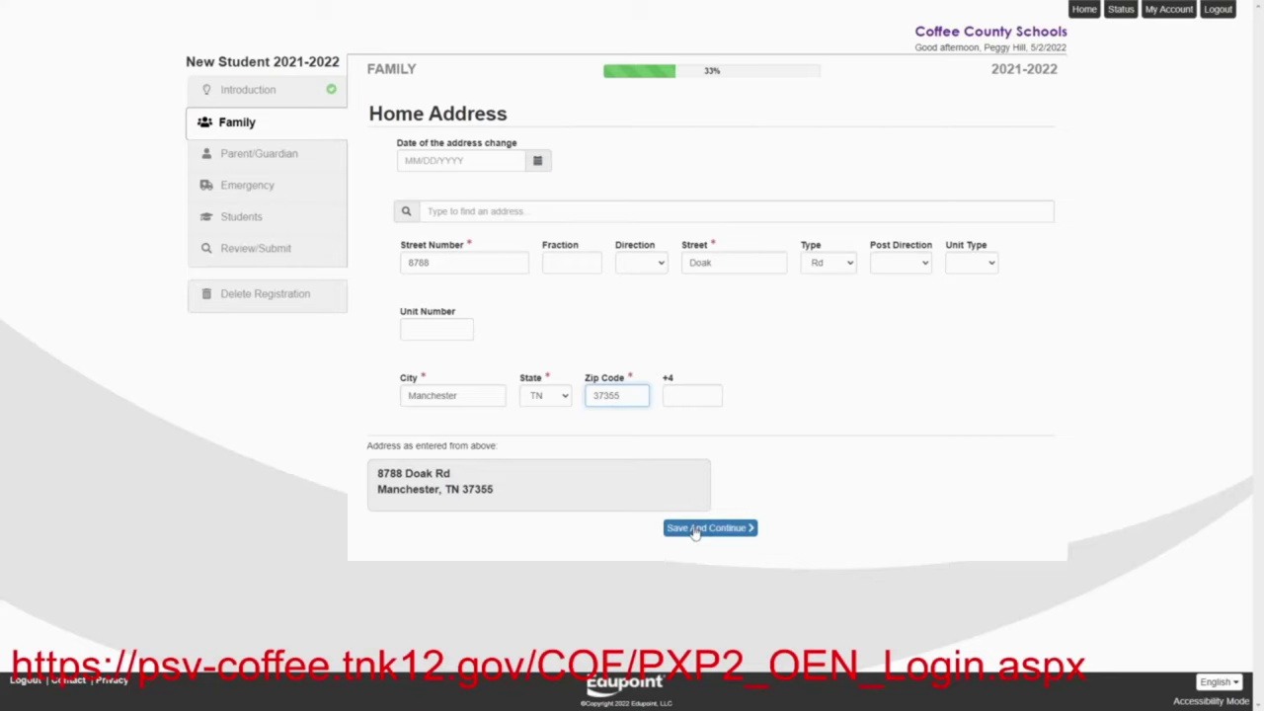
click(696, 529)
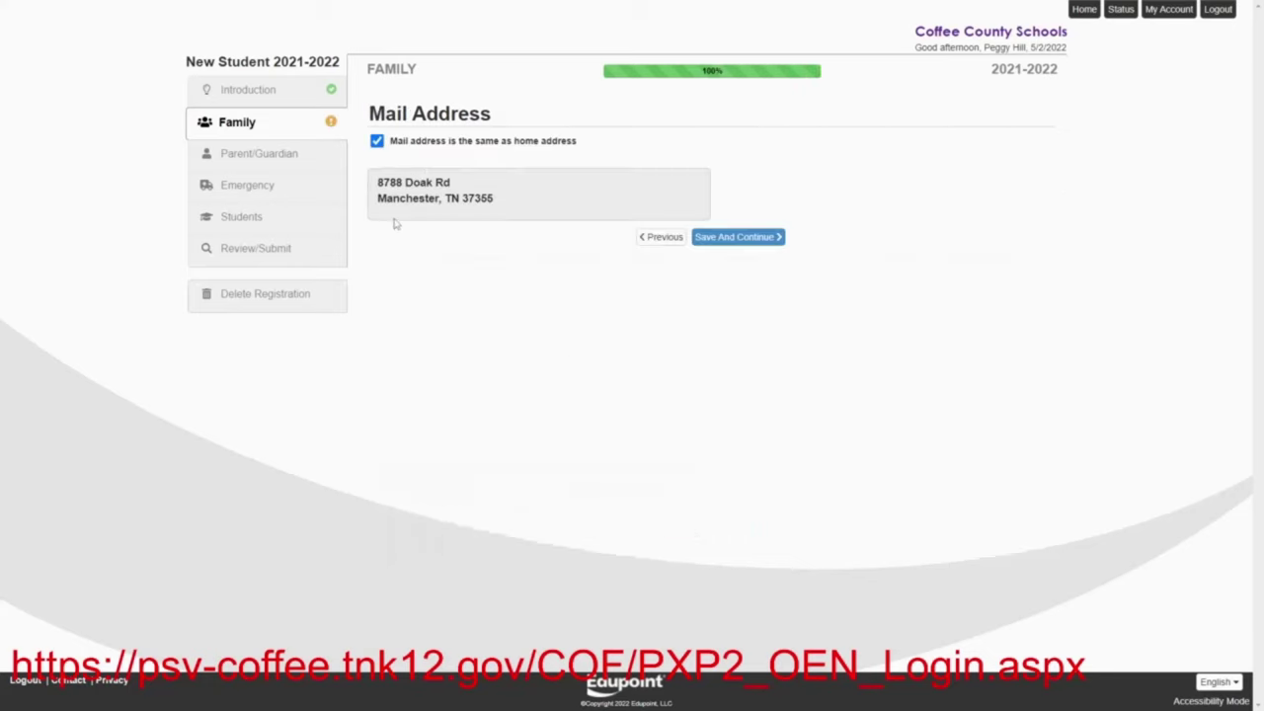
Keep the mail address the same as home and continue to Parent/Guardian Demographics
click(726, 238)
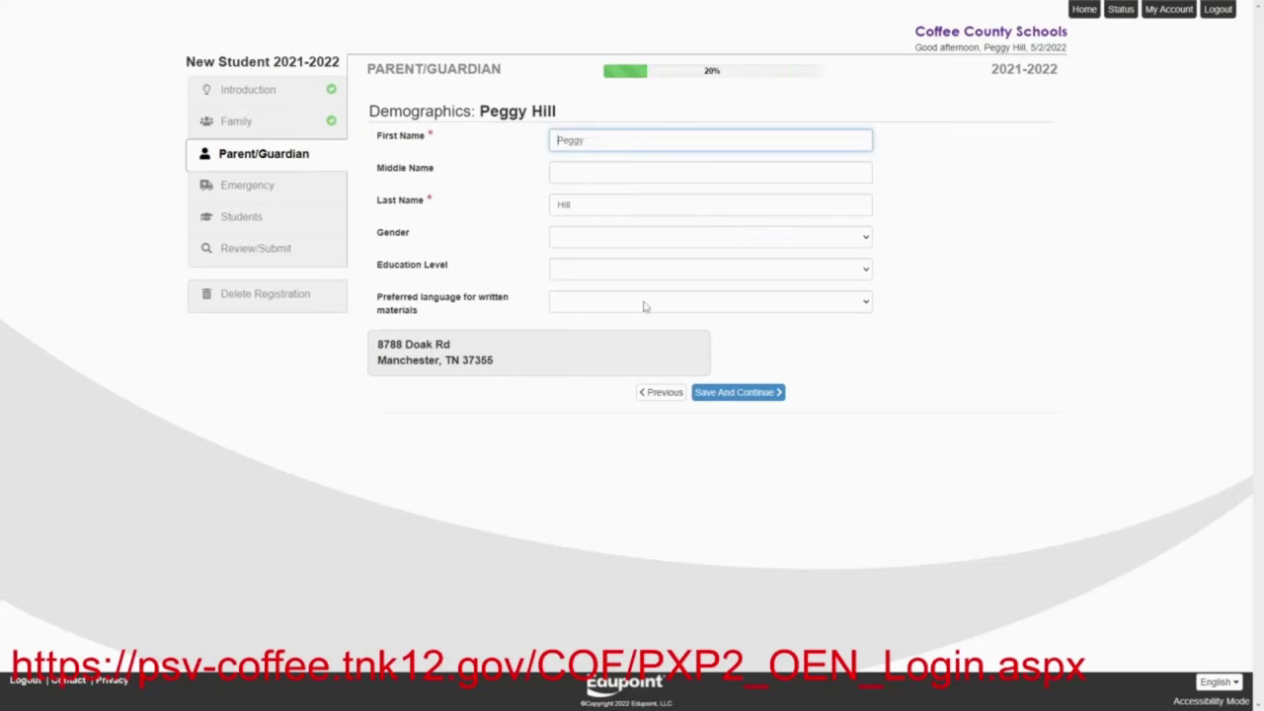
Add the parent's primary Mobile phone number, check Reserve Military, and save the contact information
click(749, 395)
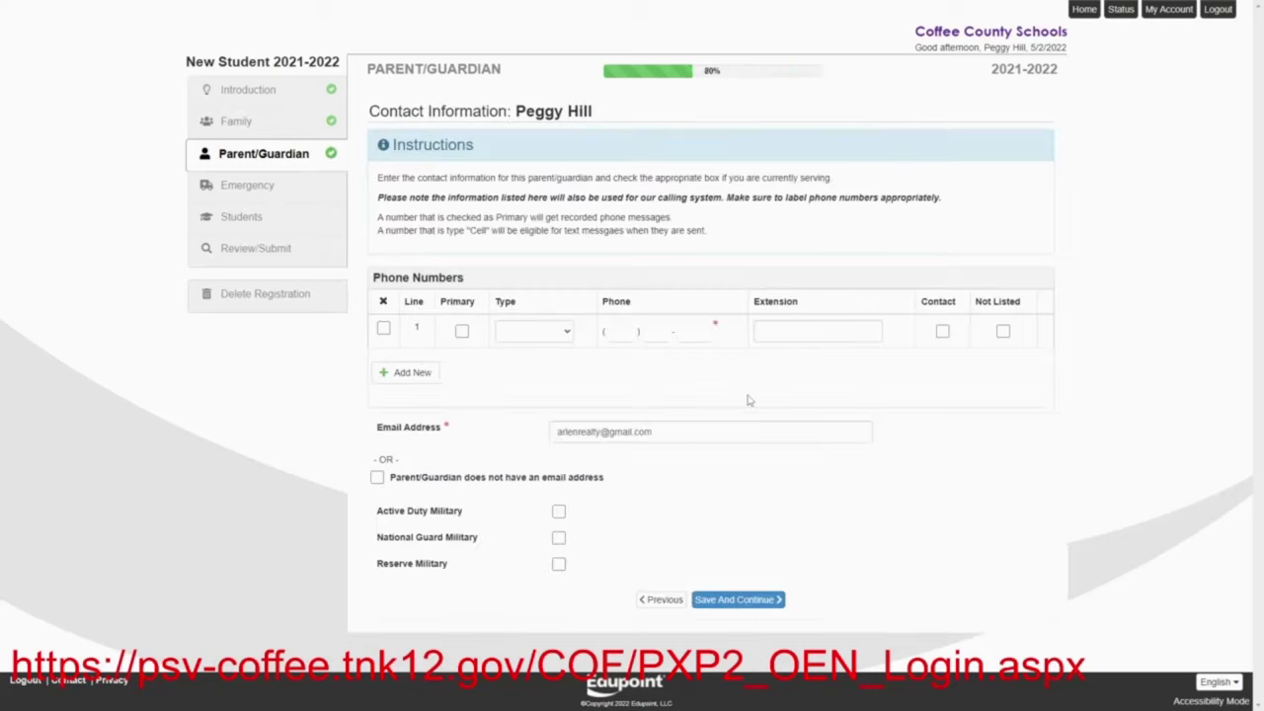
click(462, 334)
click(557, 336)
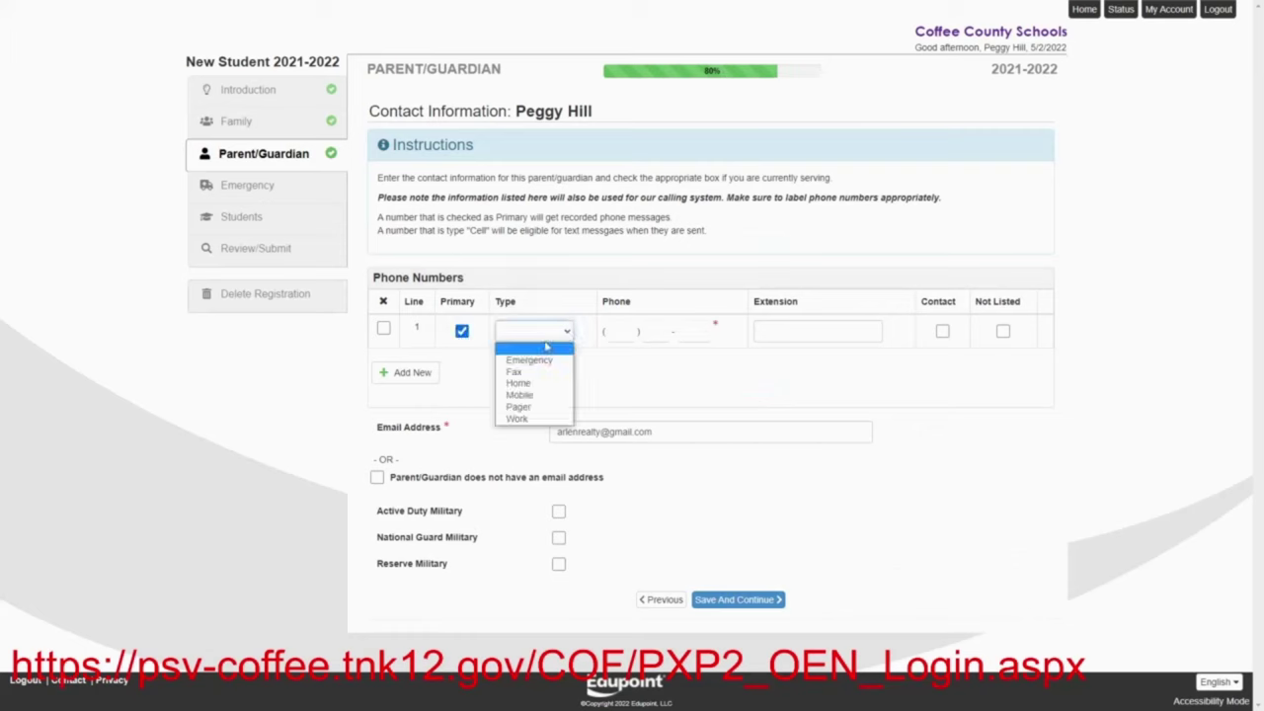
click(538, 395)
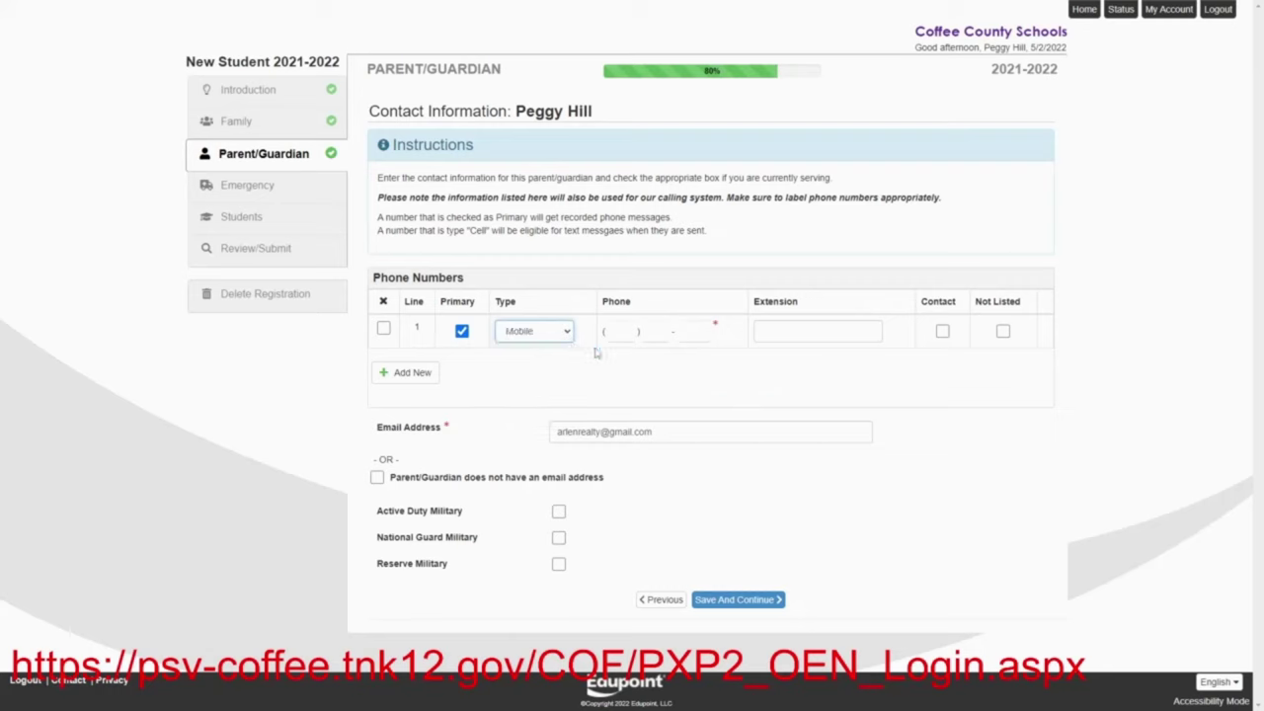
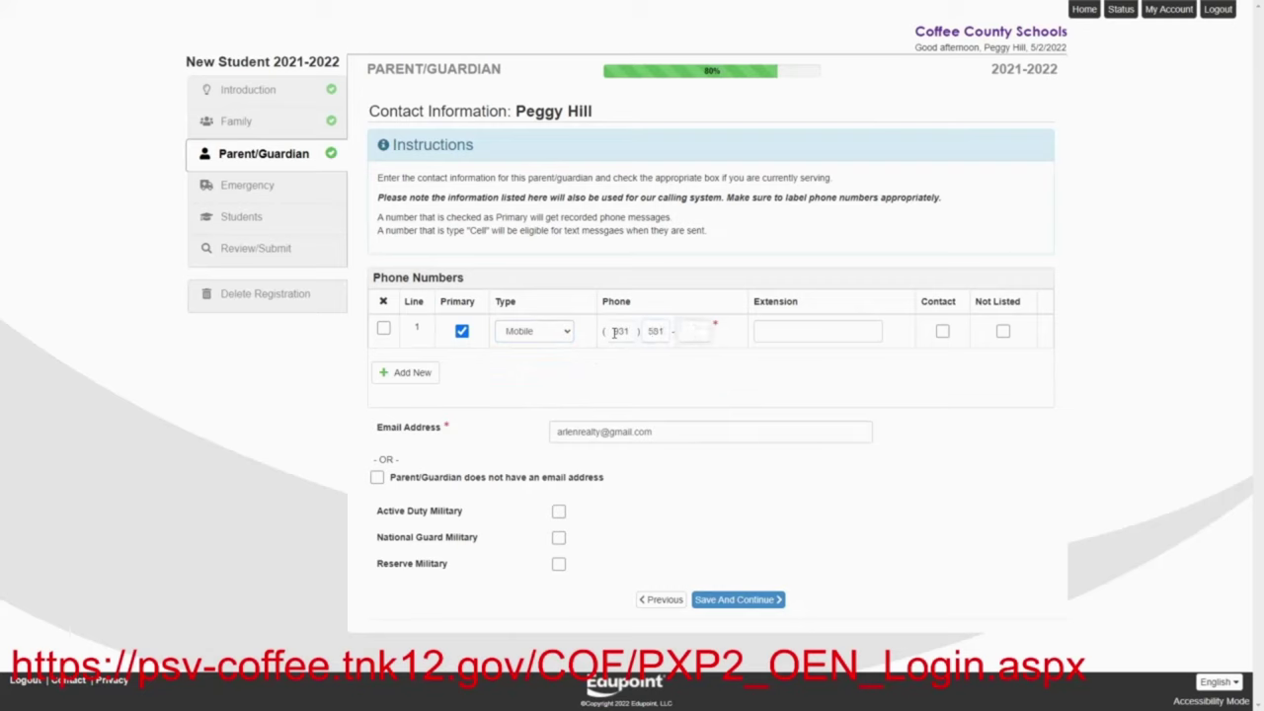
click(559, 565)
click(730, 603)
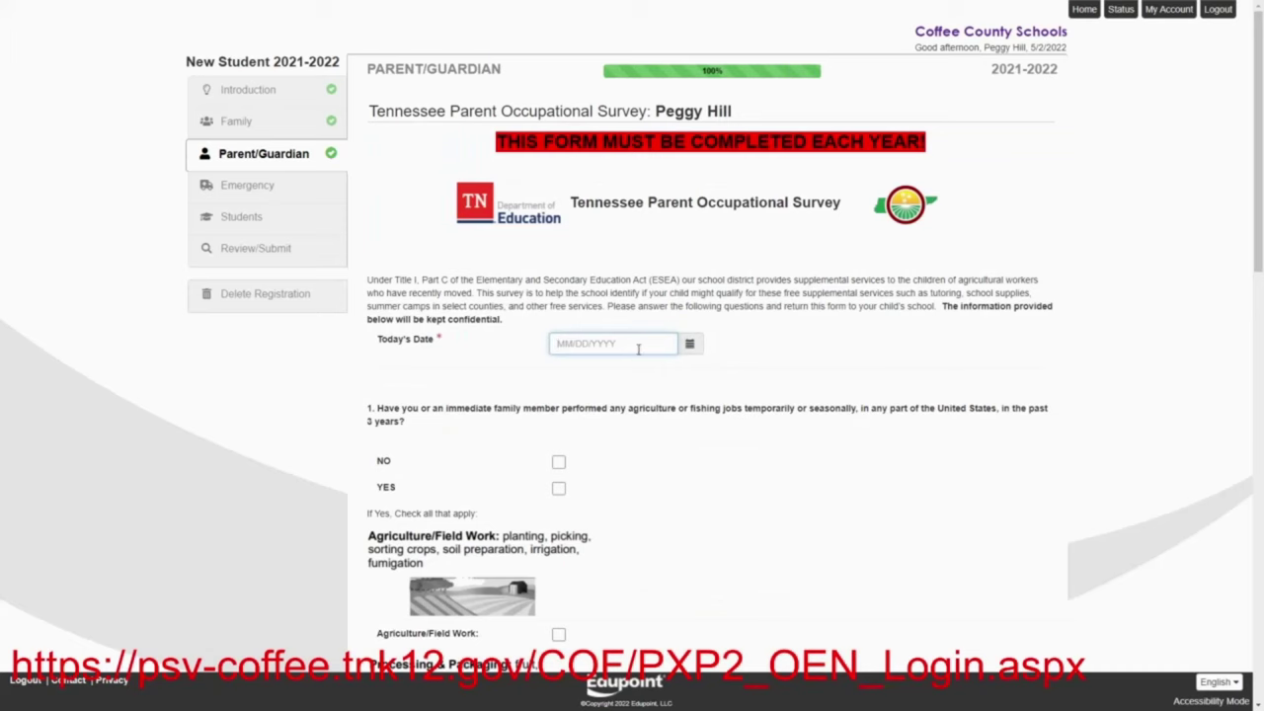
Date the first parent's occupational survey 07/20/2022, answer NO to both questions, save, and start a new parent
text(072022)
key(BackSpace)
key(BackSpace)
text(2022)
click(560, 463)
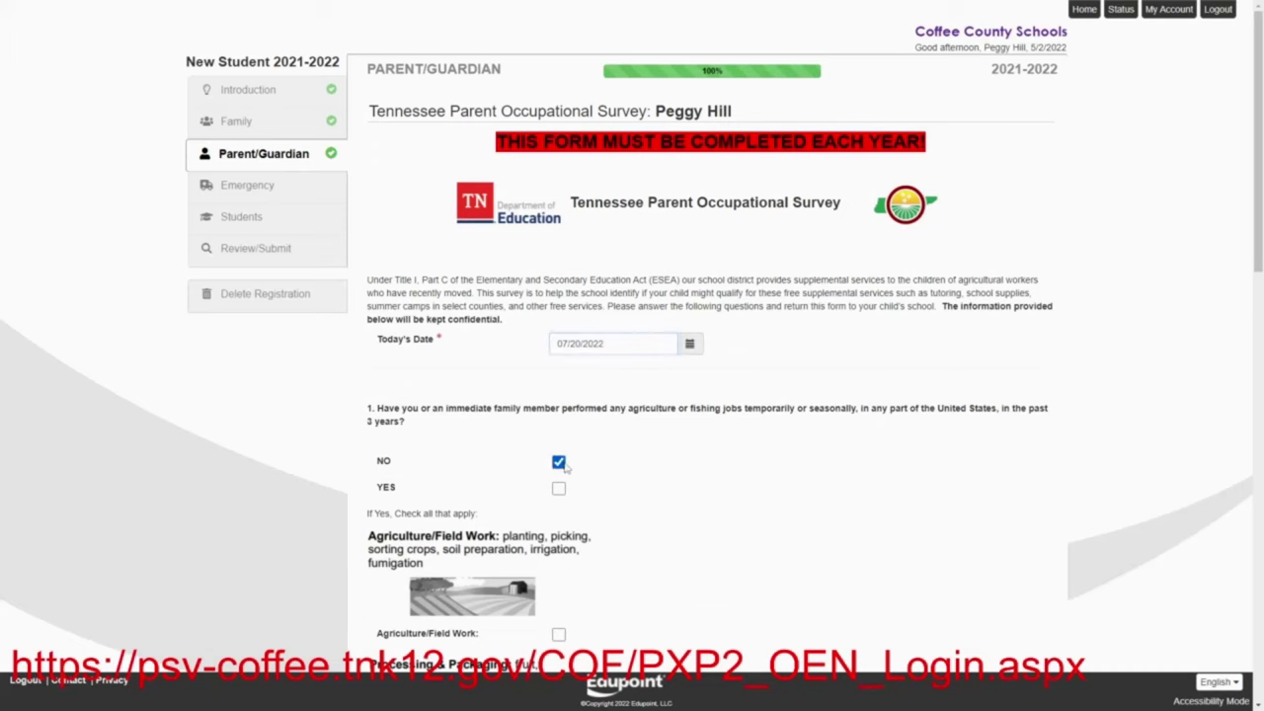
scroll(605, 463, down, 5)
scroll(606, 463, down, 5)
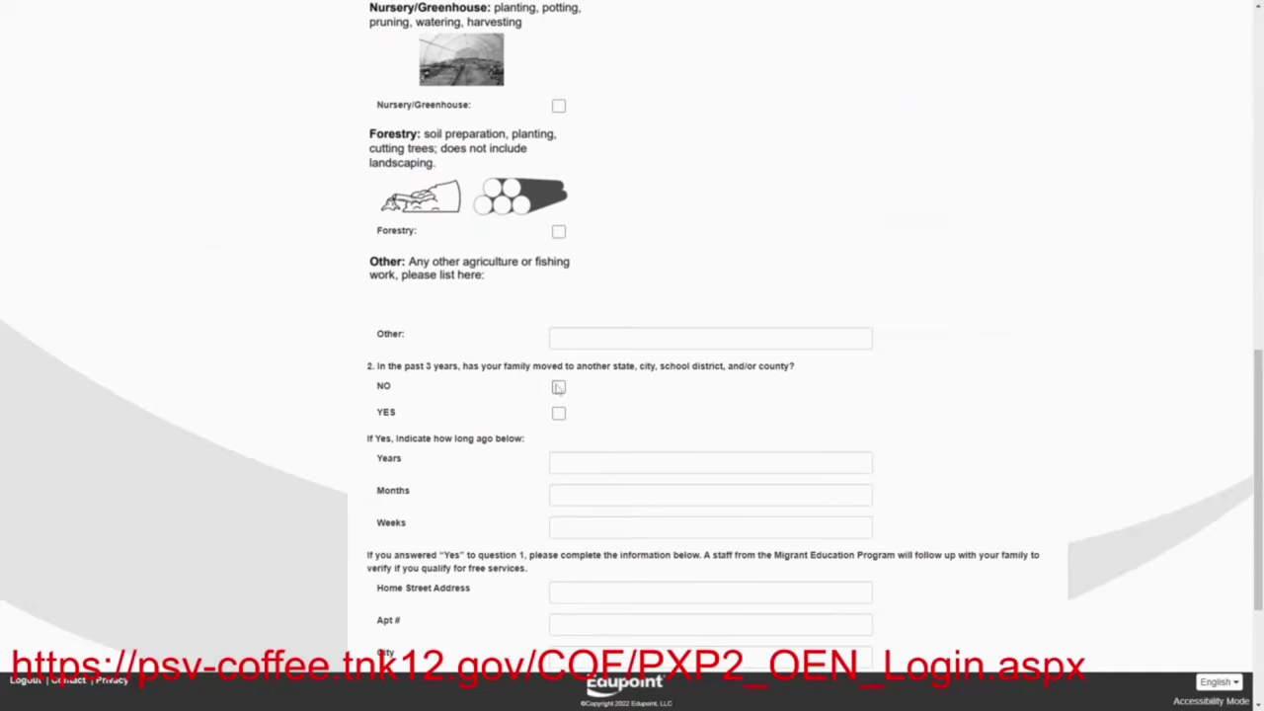
click(559, 387)
scroll(534, 314, down, 3)
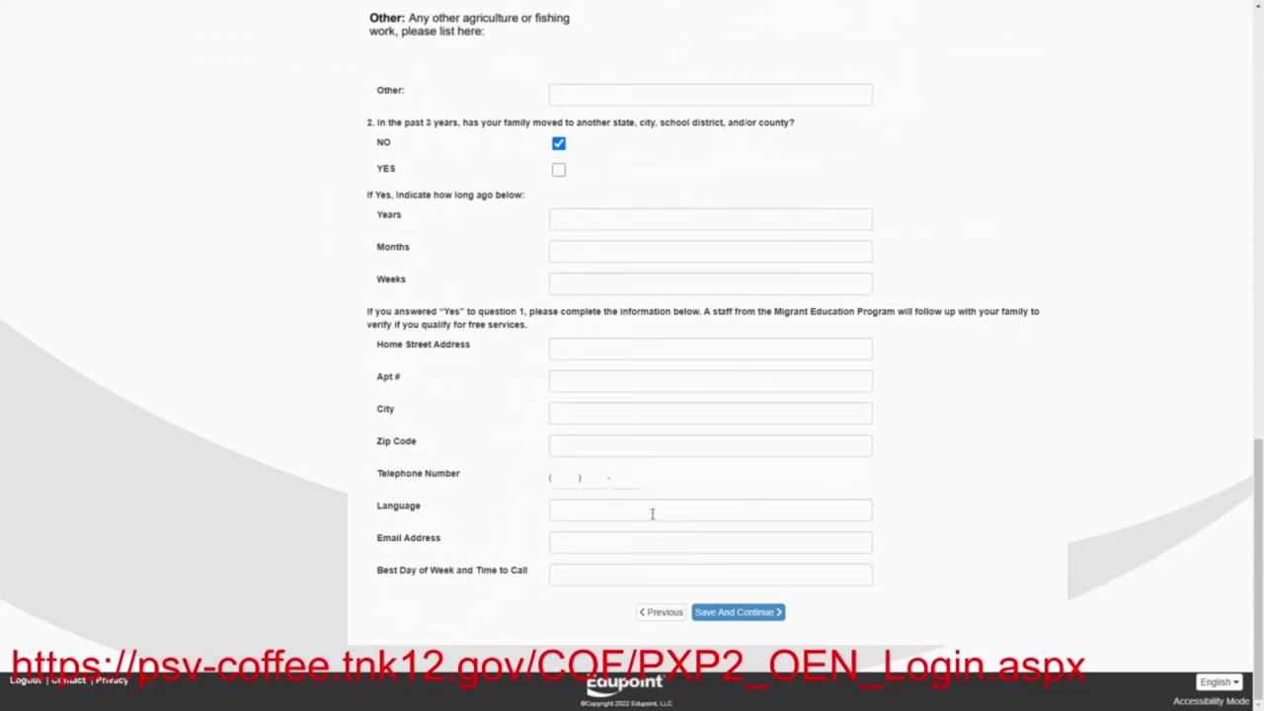
click(739, 613)
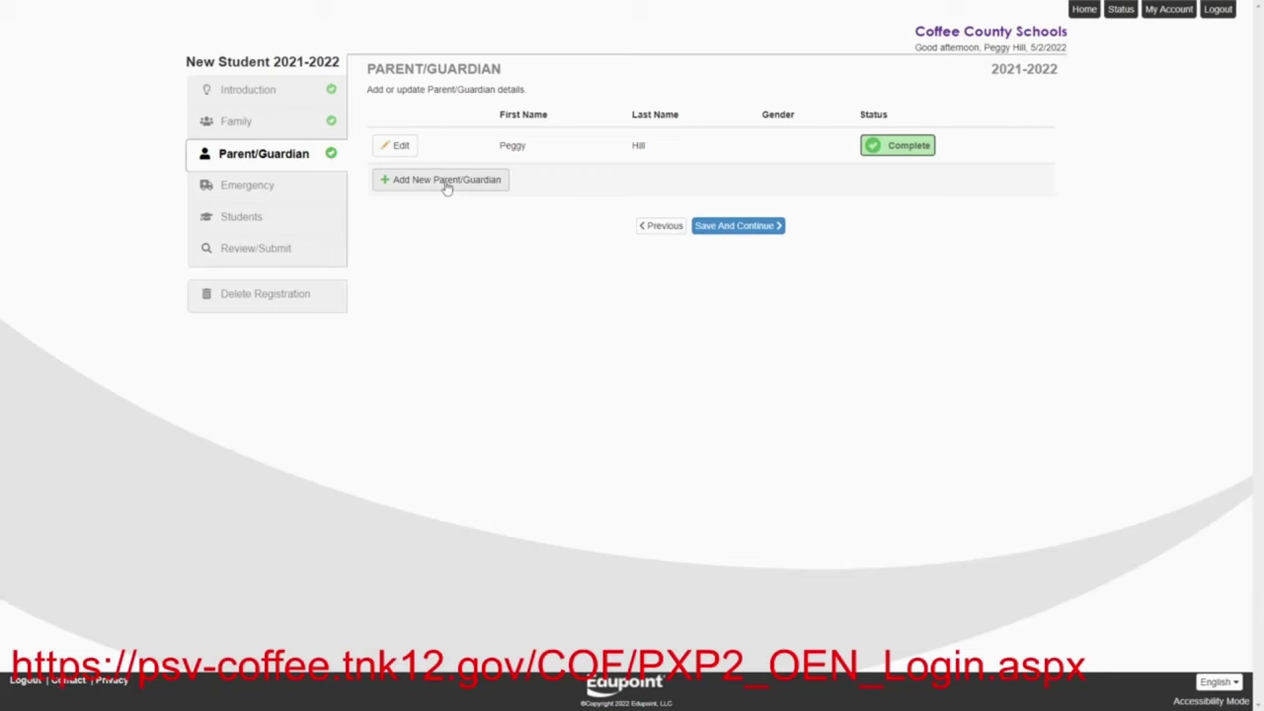
click(445, 182)
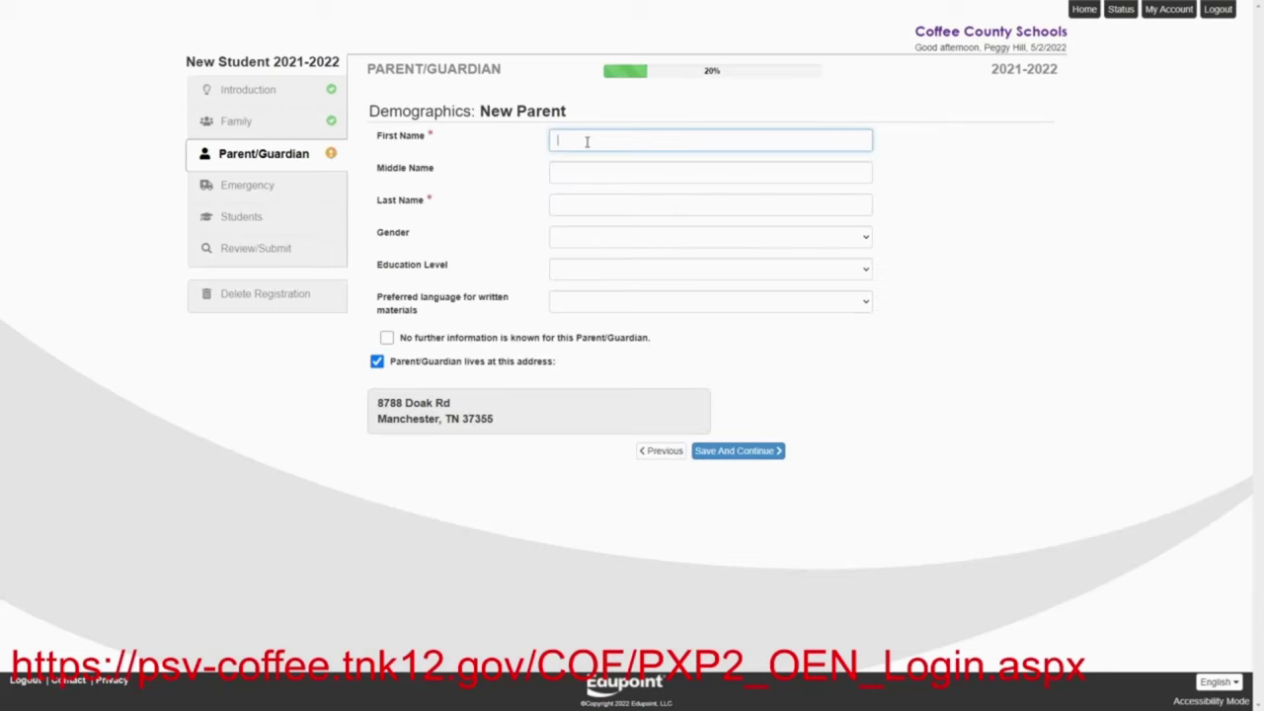
Enter the second parent's first and last name and save, keeping the same mailing address
text(Hank)
click(577, 207)
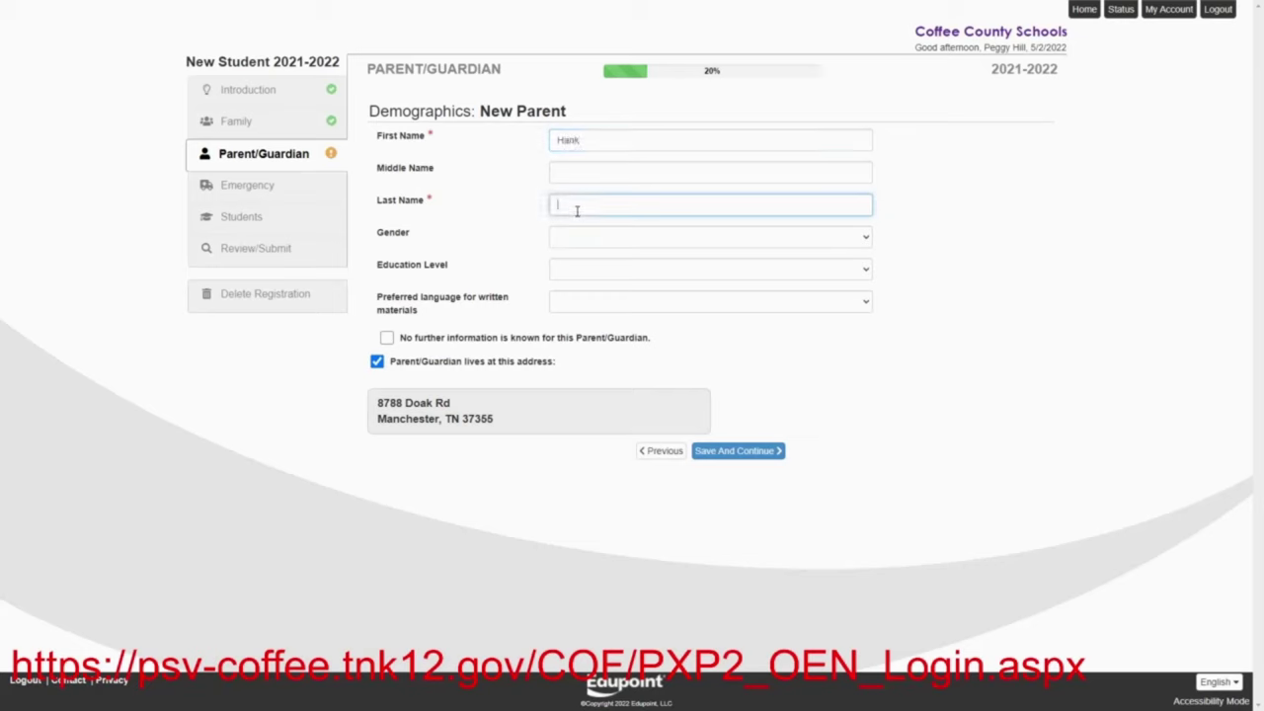
text(Hill)
click(738, 450)
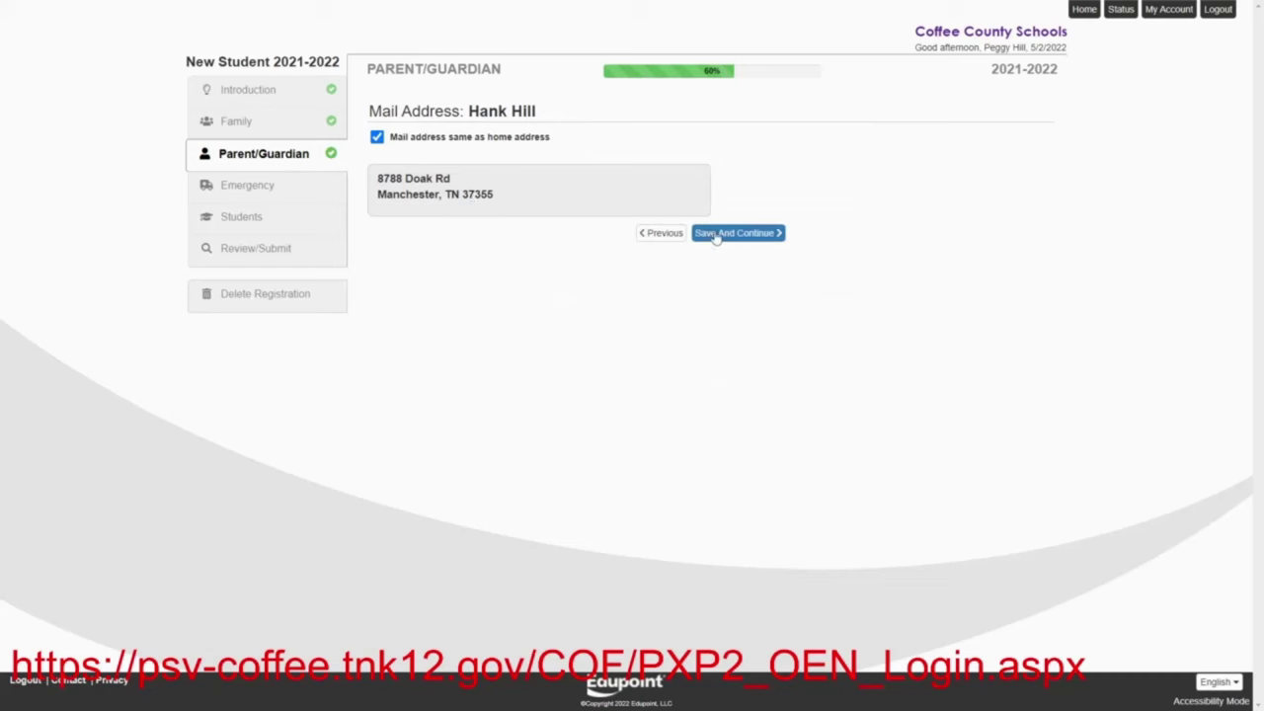
click(720, 235)
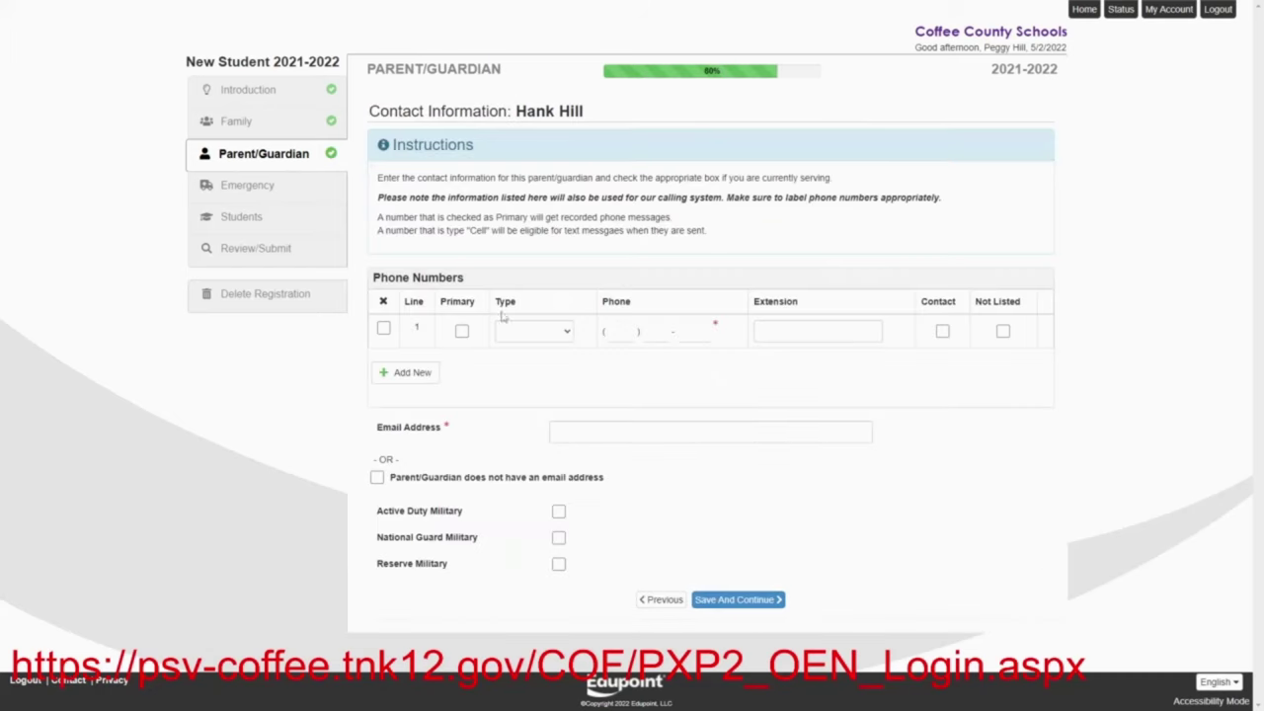
Add a primary Mobile phone number and an e-mail address, check National Guard Military, and save
click(462, 333)
click(563, 333)
click(531, 396)
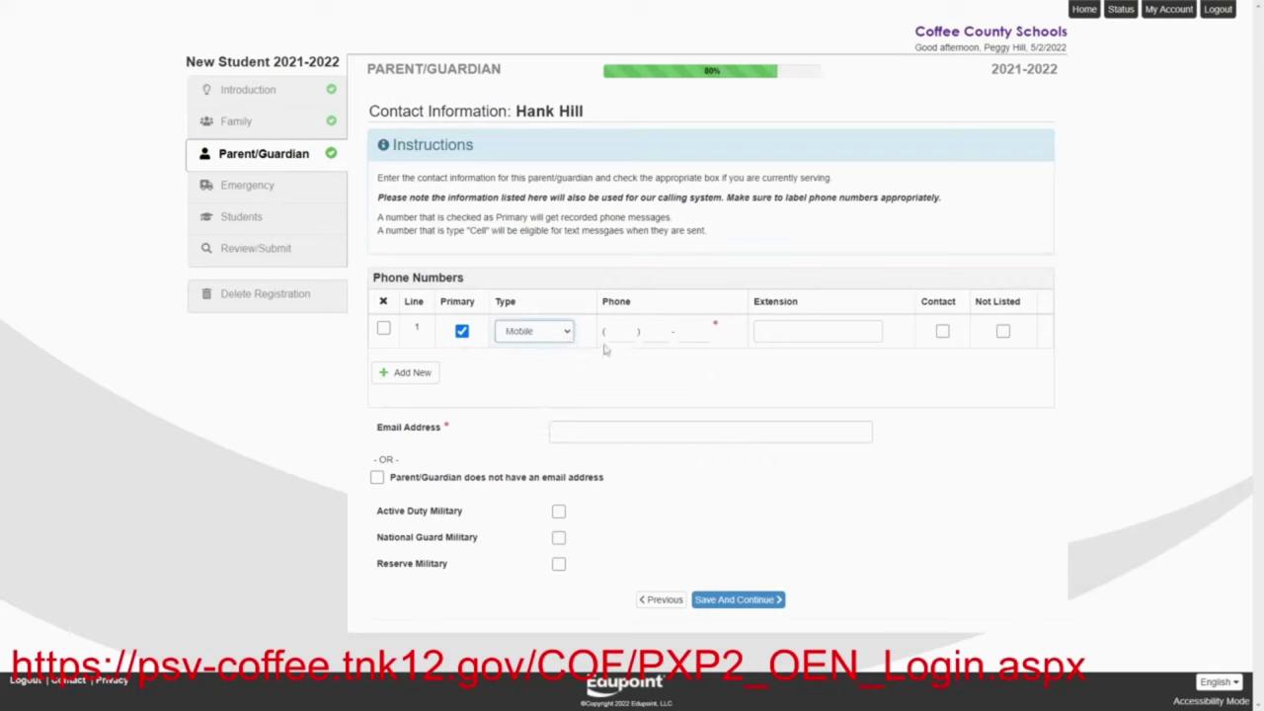
click(618, 330)
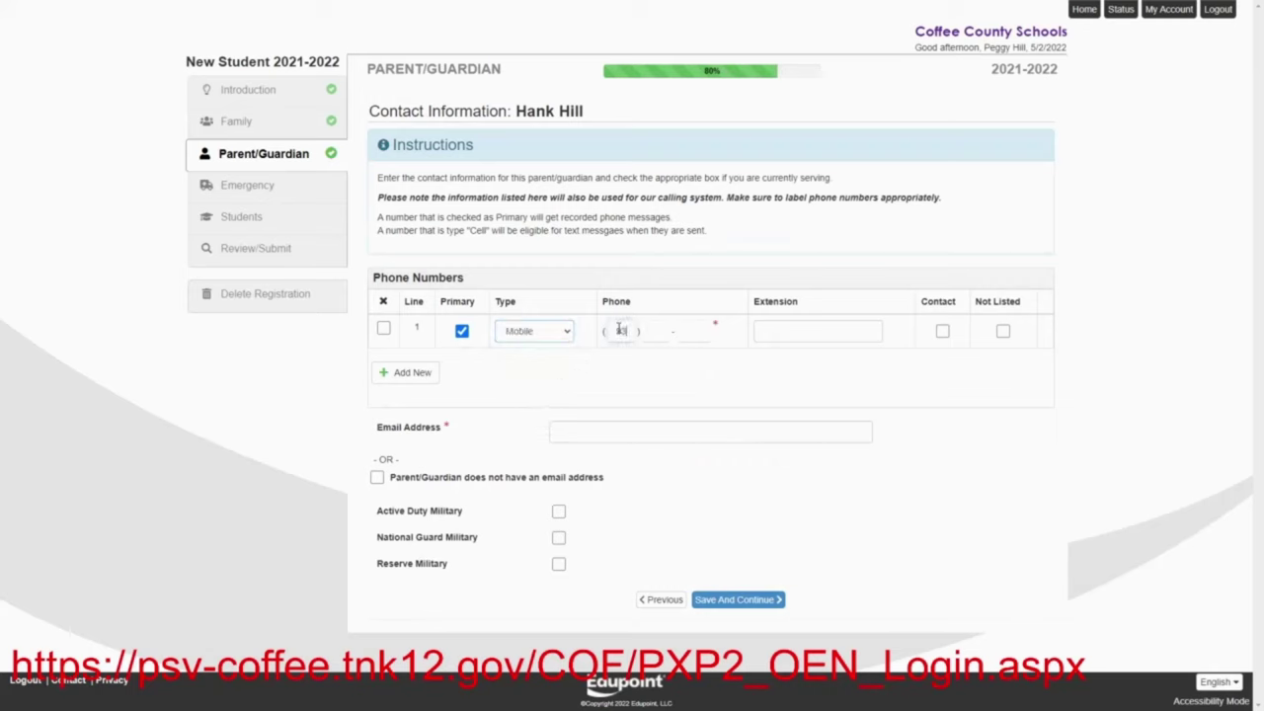
click(613, 431)
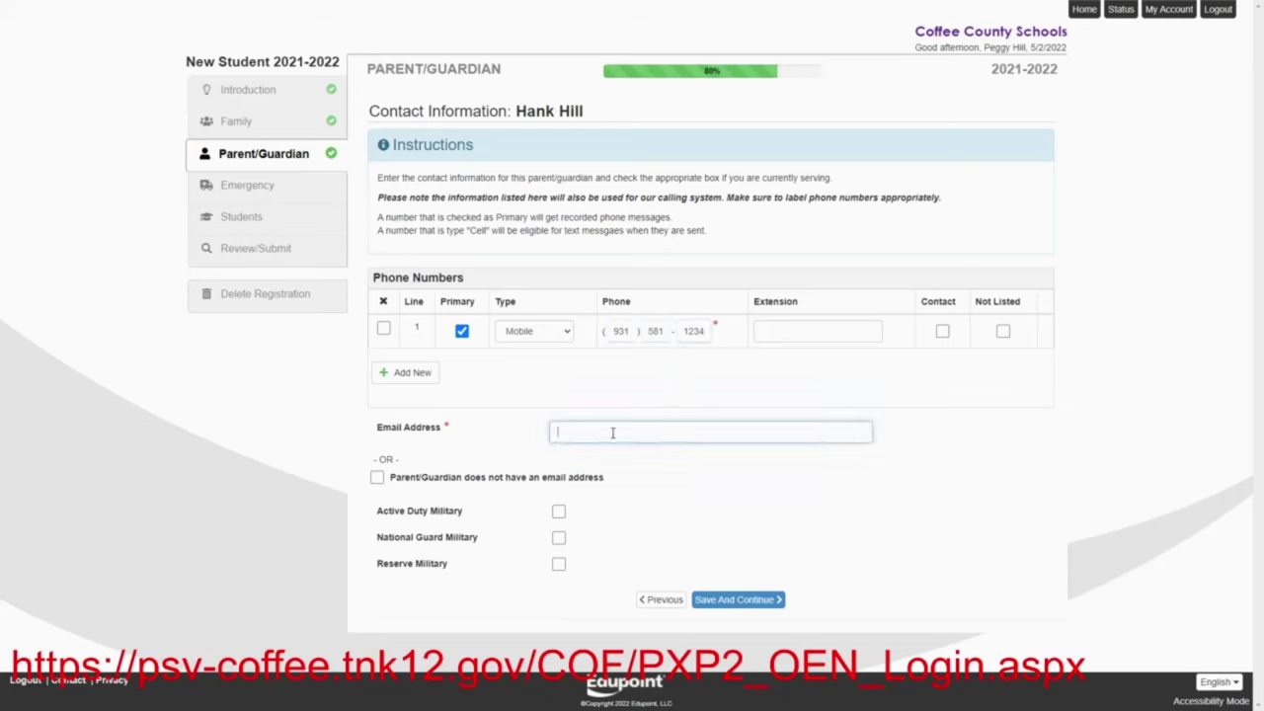
click(559, 538)
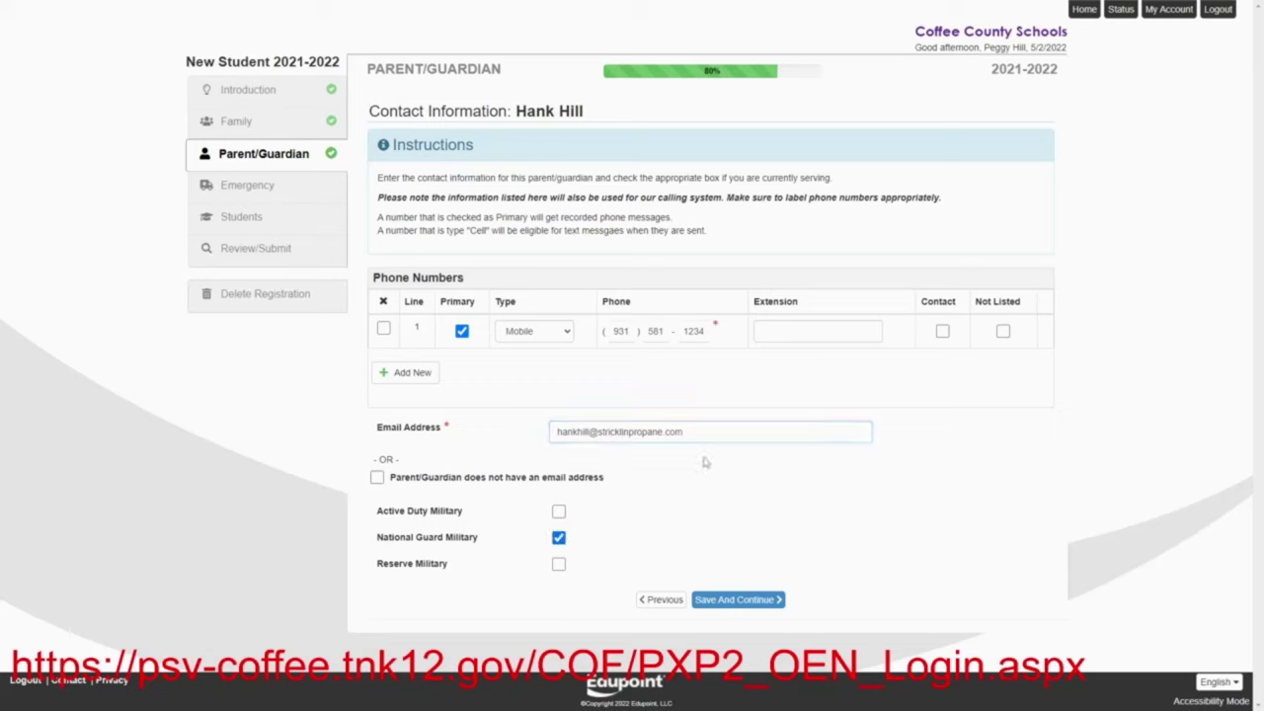
click(730, 599)
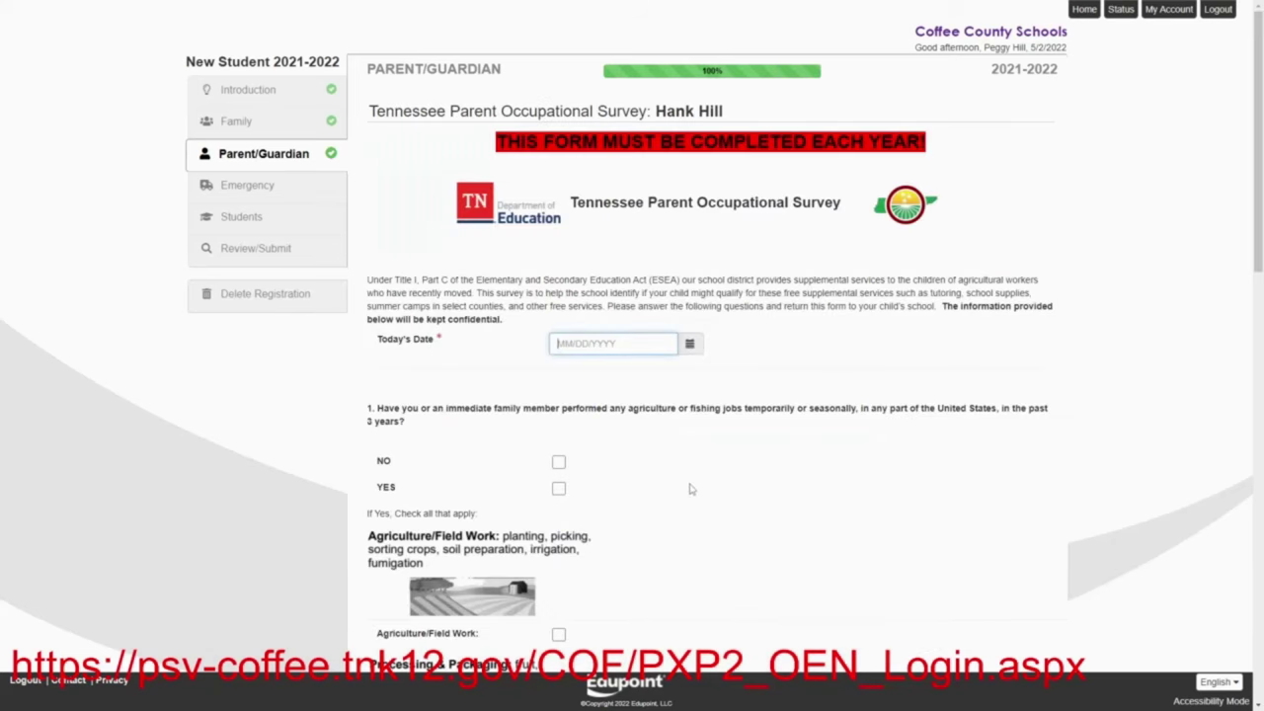
Date the second parent's occupational survey 07/20/2022, answer NO to both questions, and save the Parent/Guardian section
text(07202022)
click(559, 463)
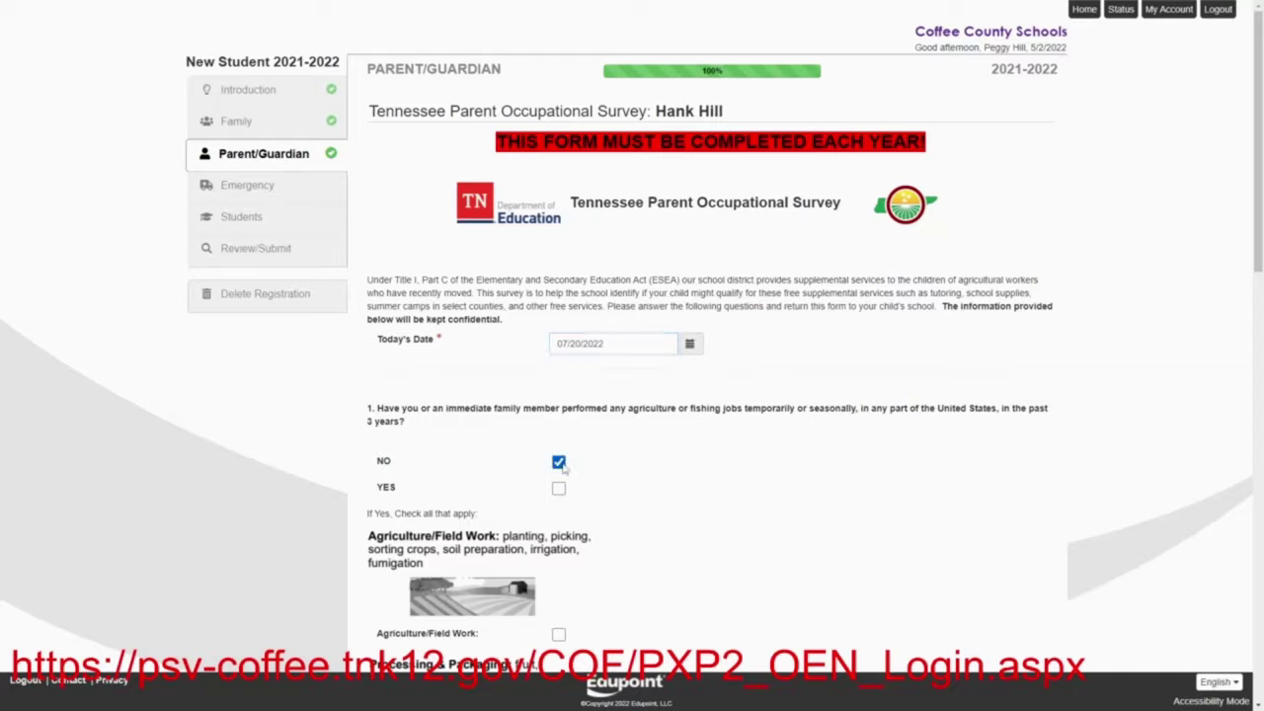
scroll(617, 469, down, 7)
scroll(618, 469, down, 2)
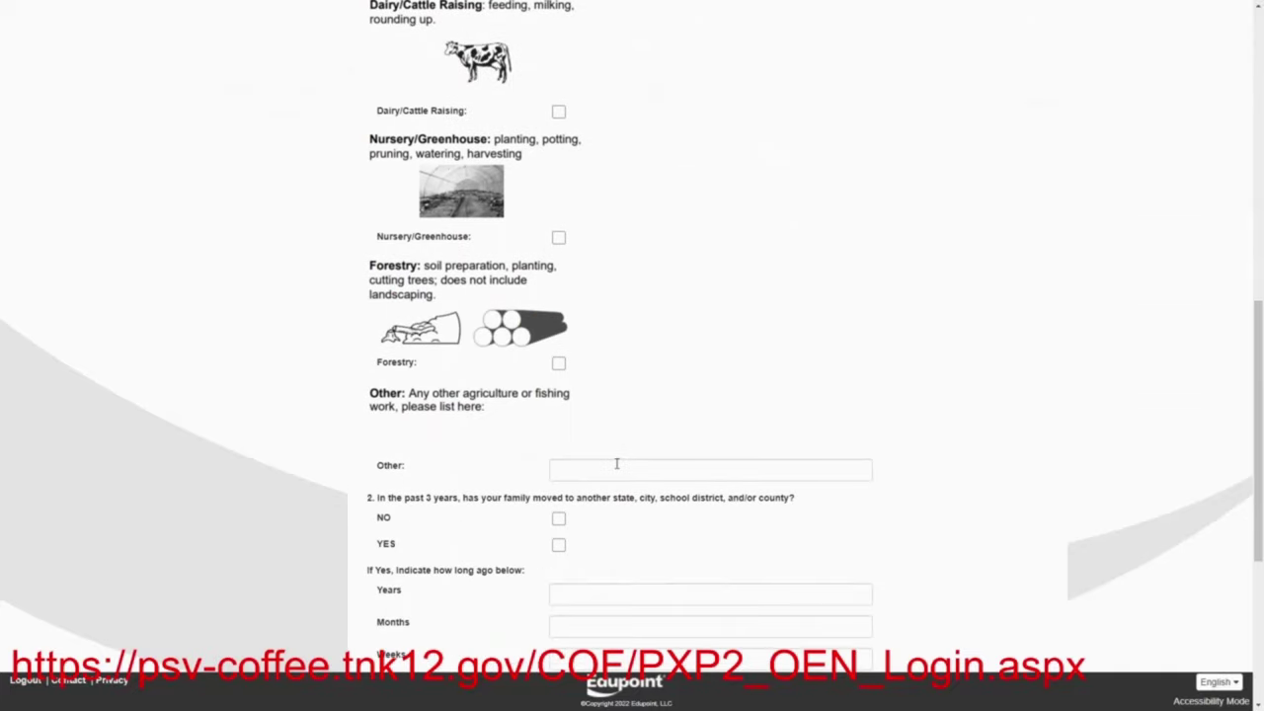
click(559, 519)
scroll(679, 414, down, 6)
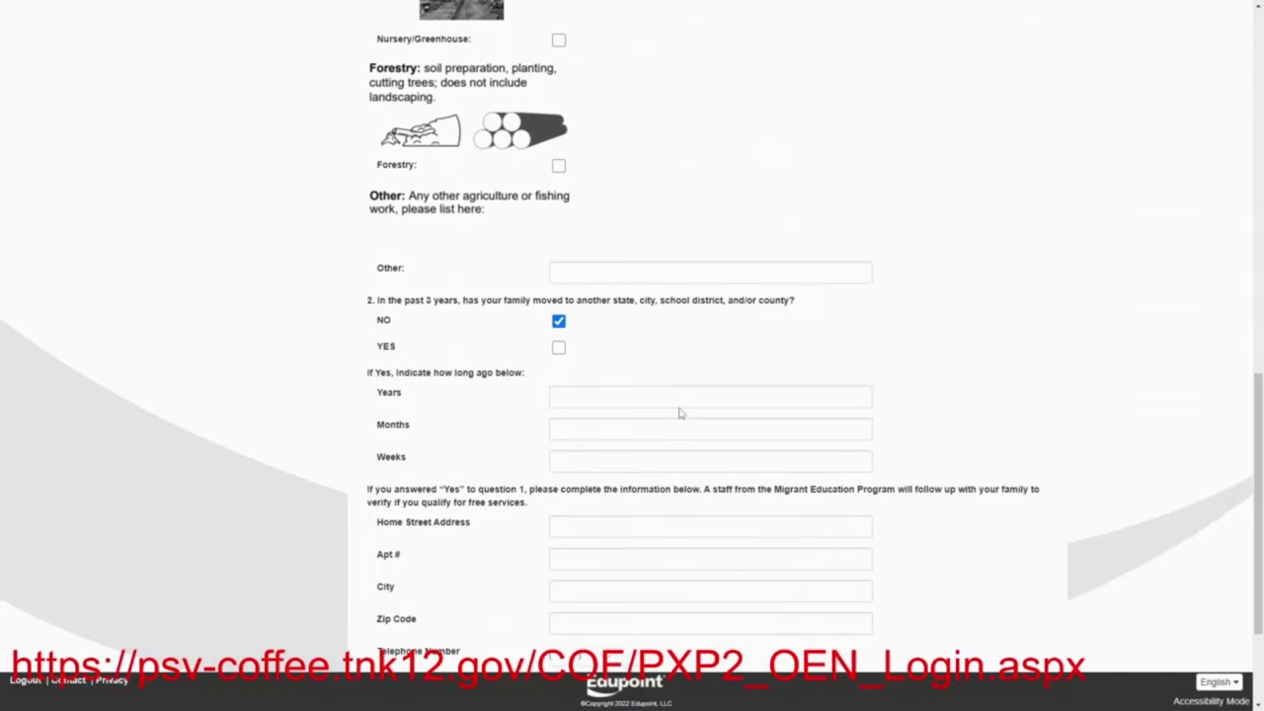
click(733, 614)
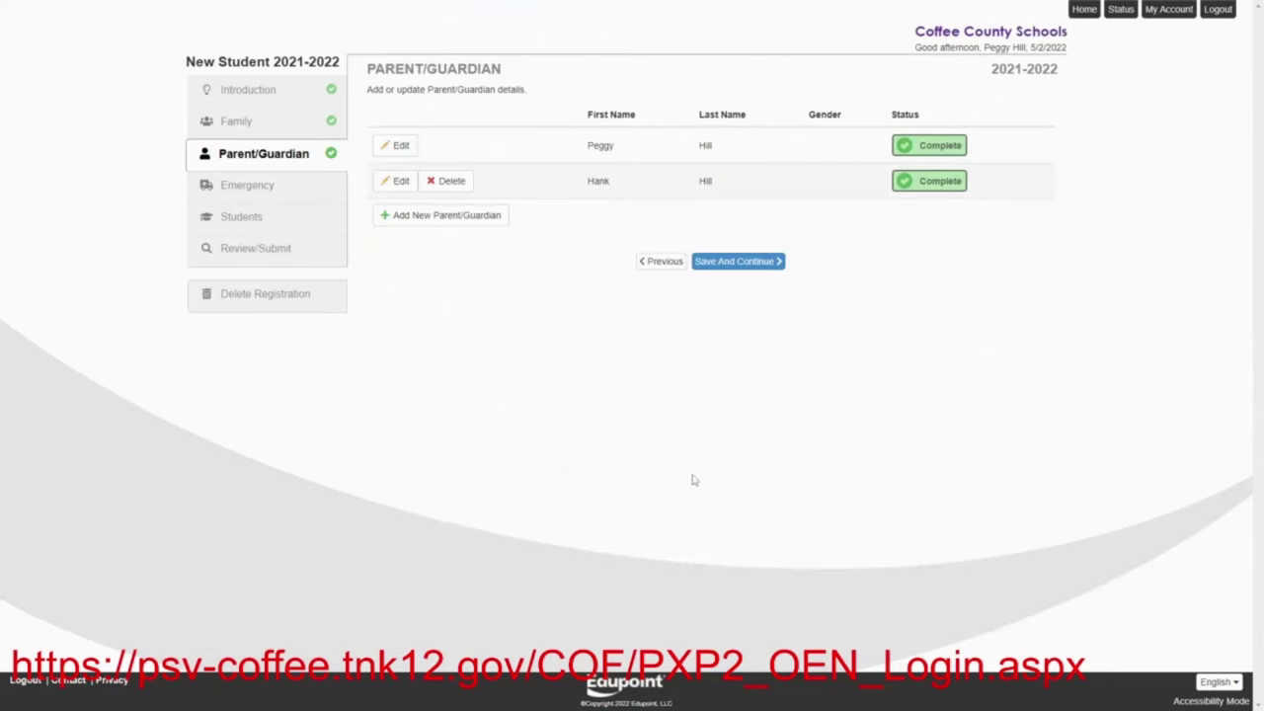
click(731, 271)
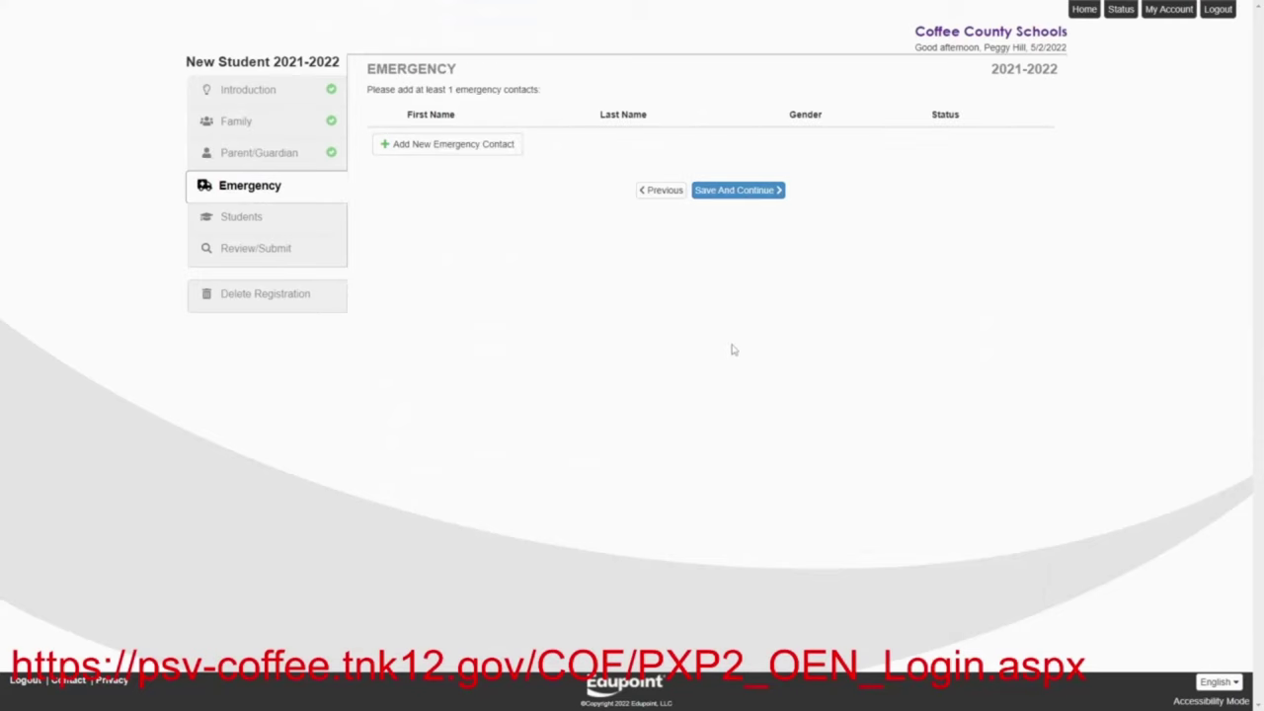
Add the first emergency contact with first and last name and a mobile number
click(396, 149)
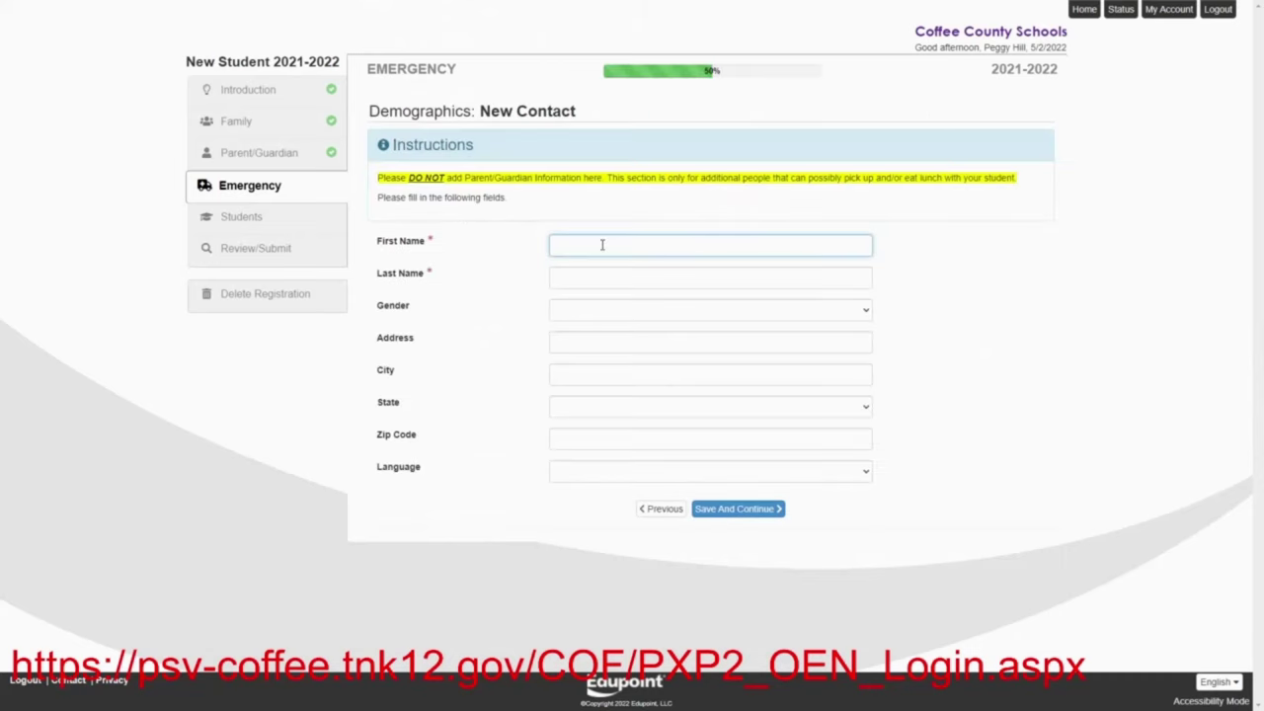
text(Nancy)
click(619, 278)
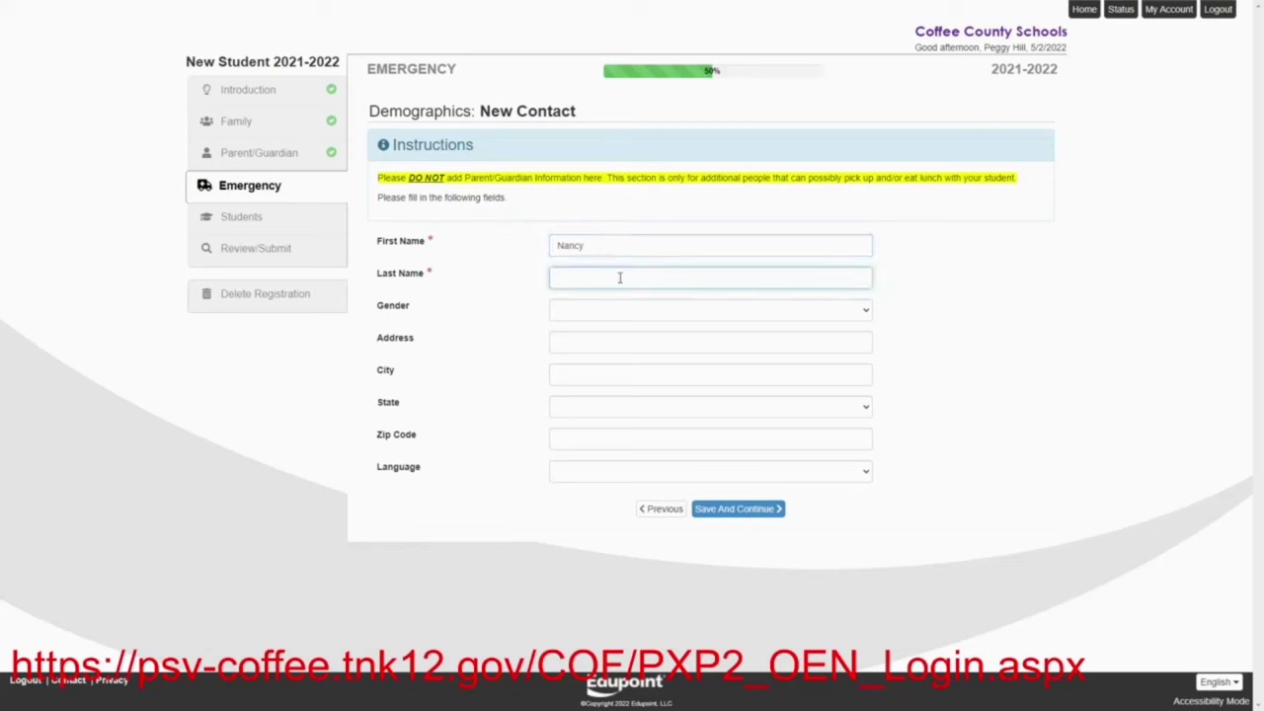
text(Gibble)
click(701, 510)
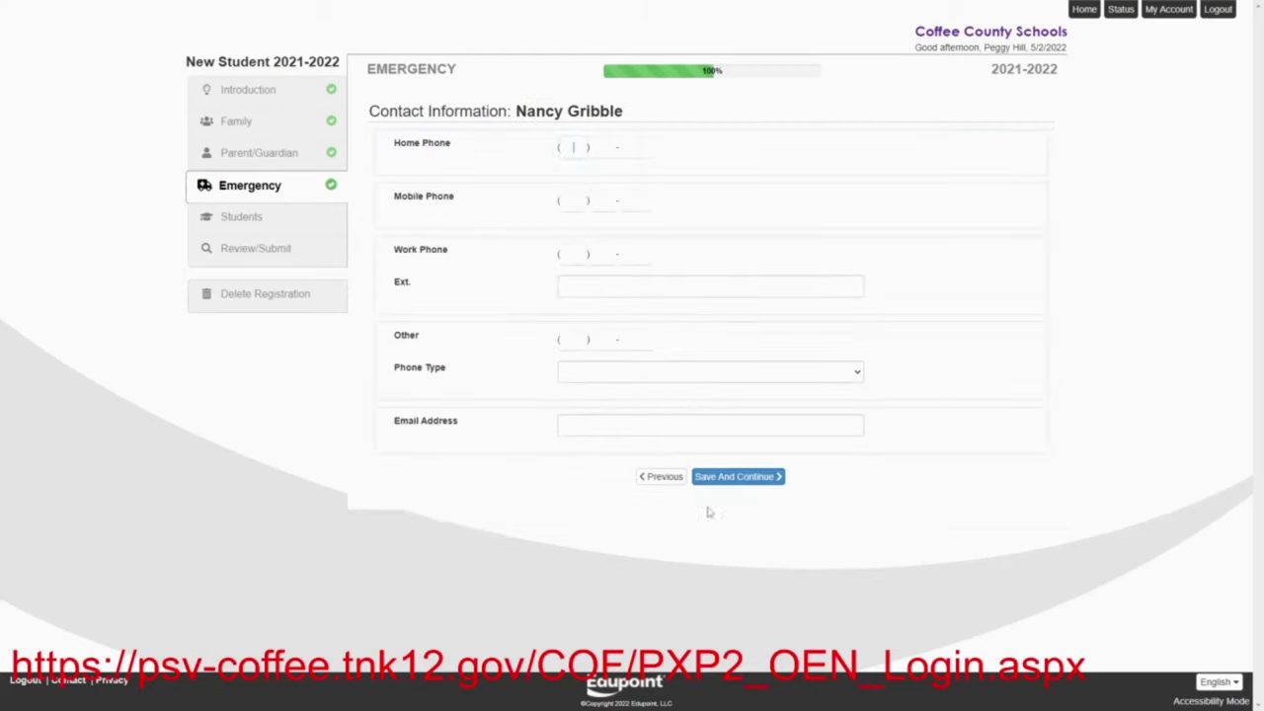
click(578, 201)
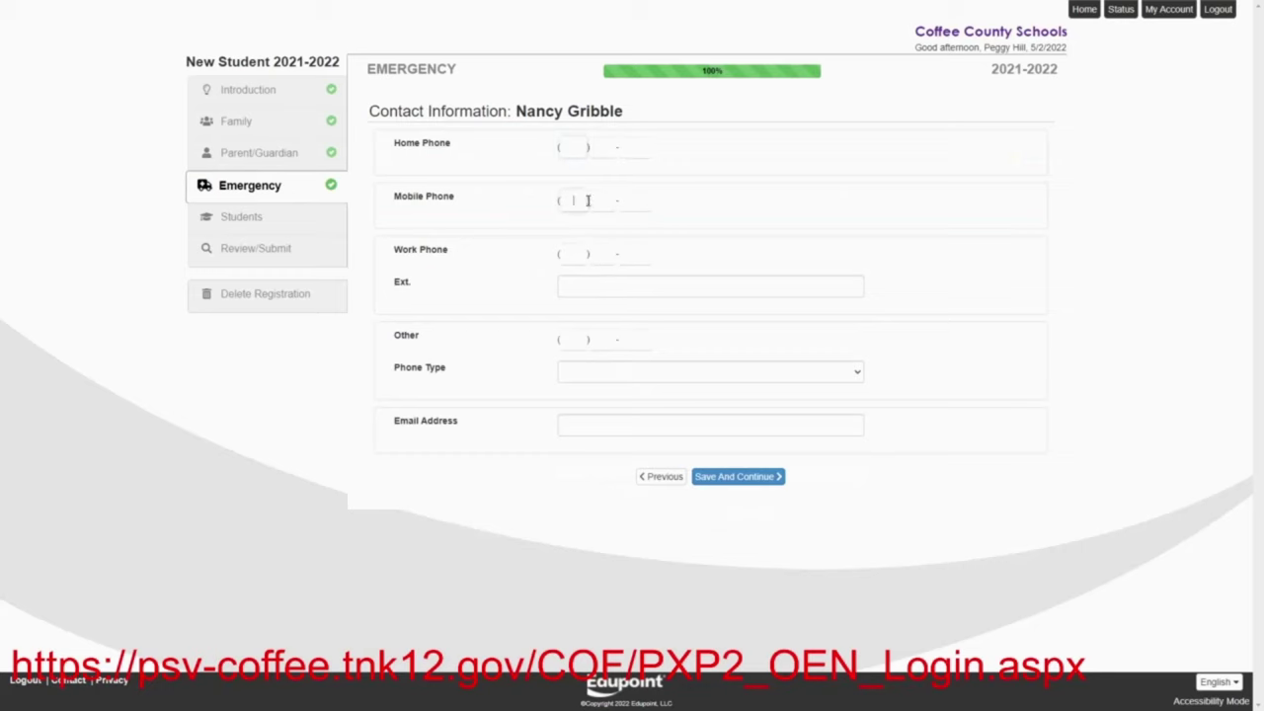
click(724, 478)
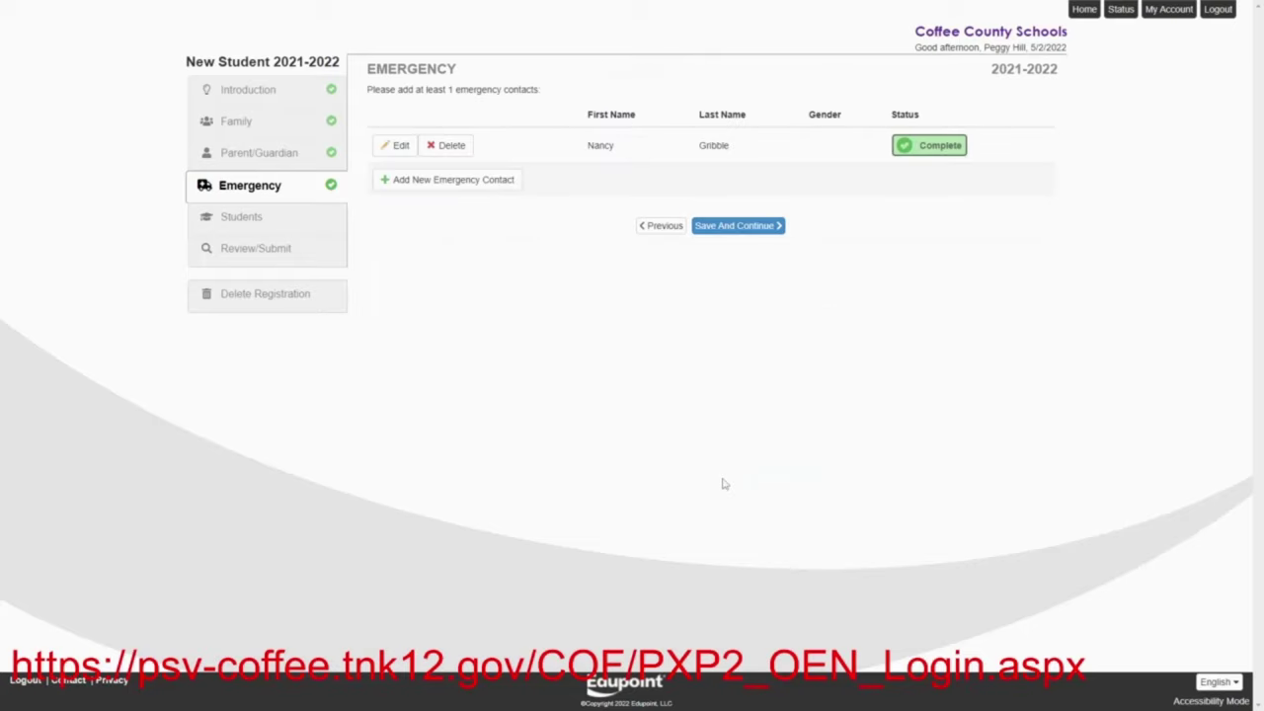
Add a second emergency contact with name and mobile number, then continue to Students
click(453, 180)
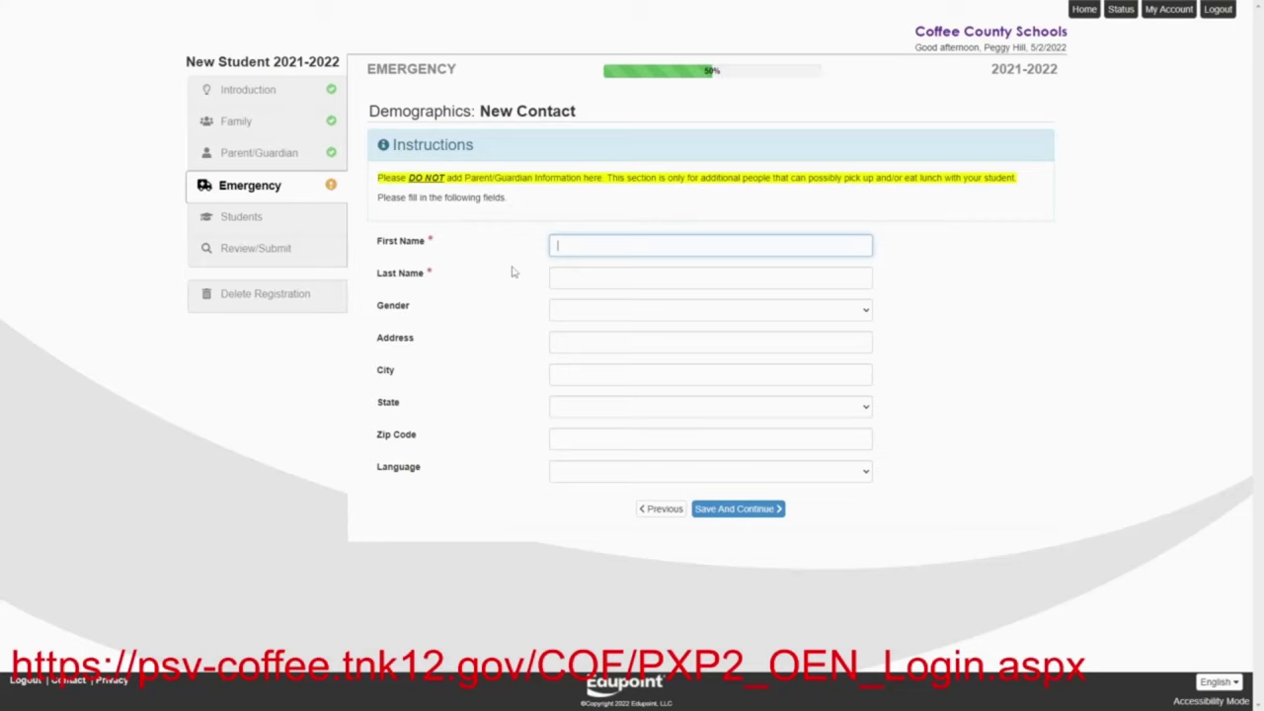
text(Dale)
click(559, 279)
text(Gribble)
key(Return)
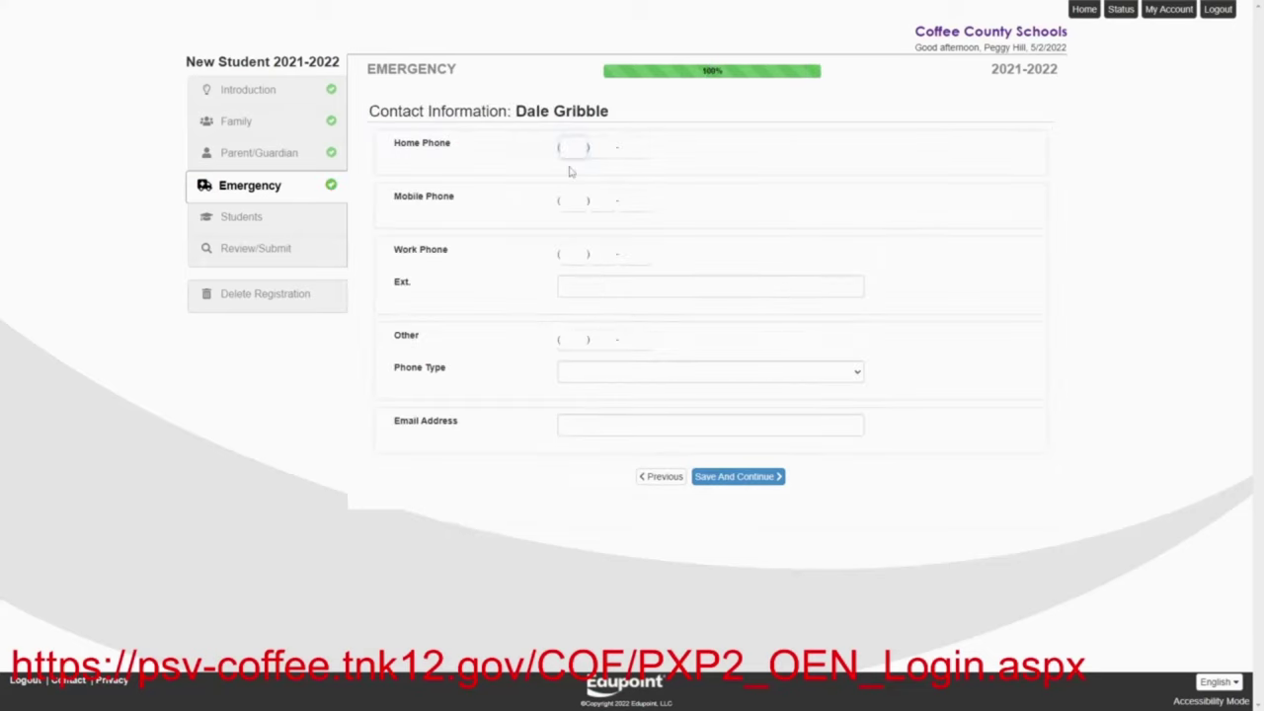
click(577, 206)
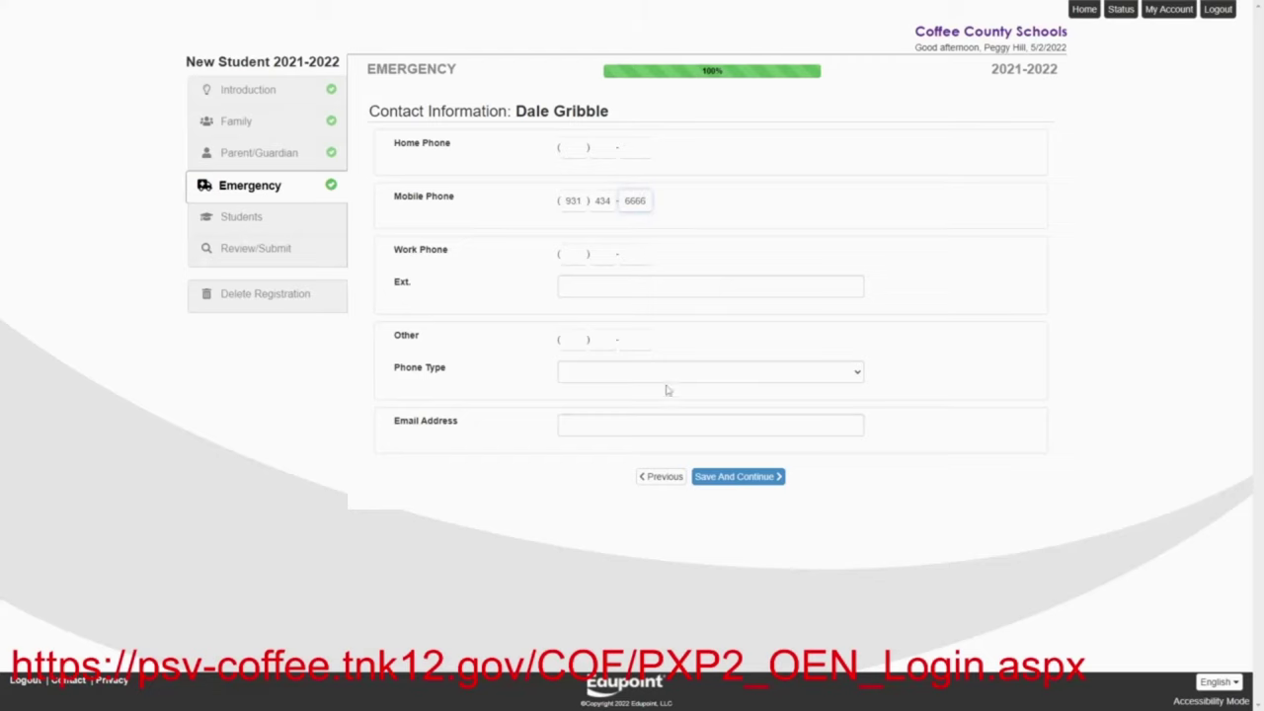
click(724, 478)
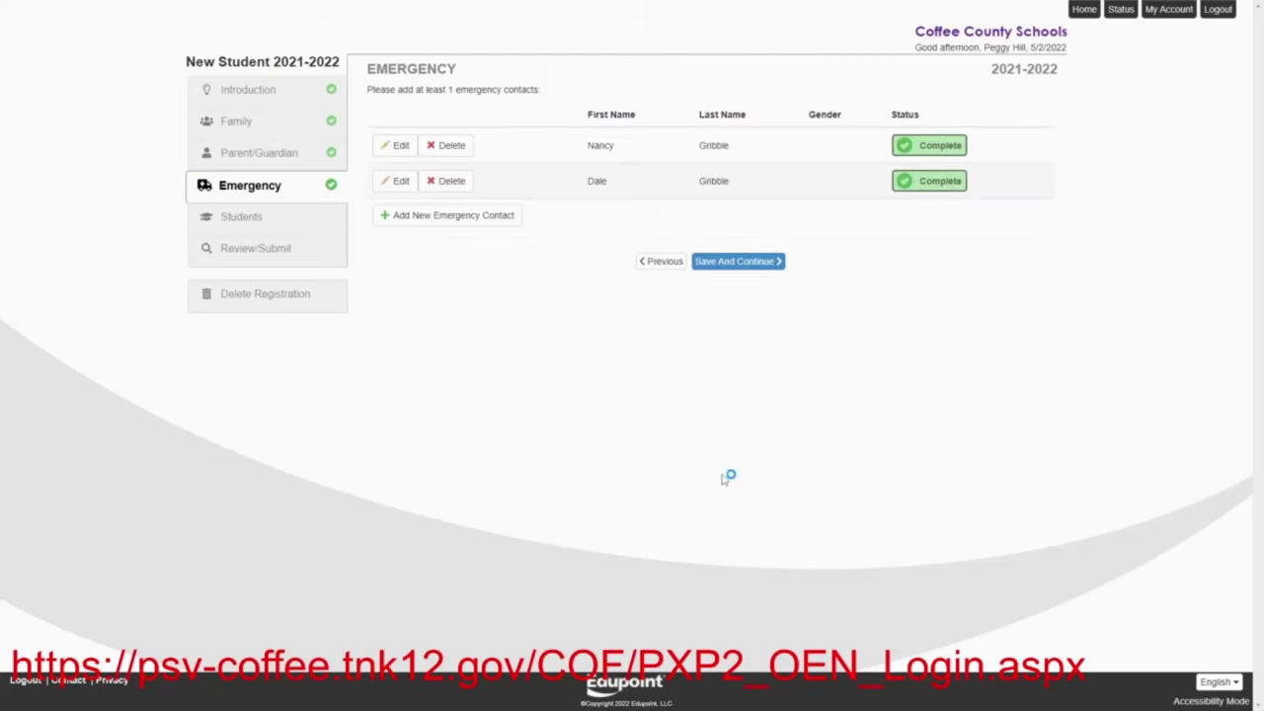
click(741, 262)
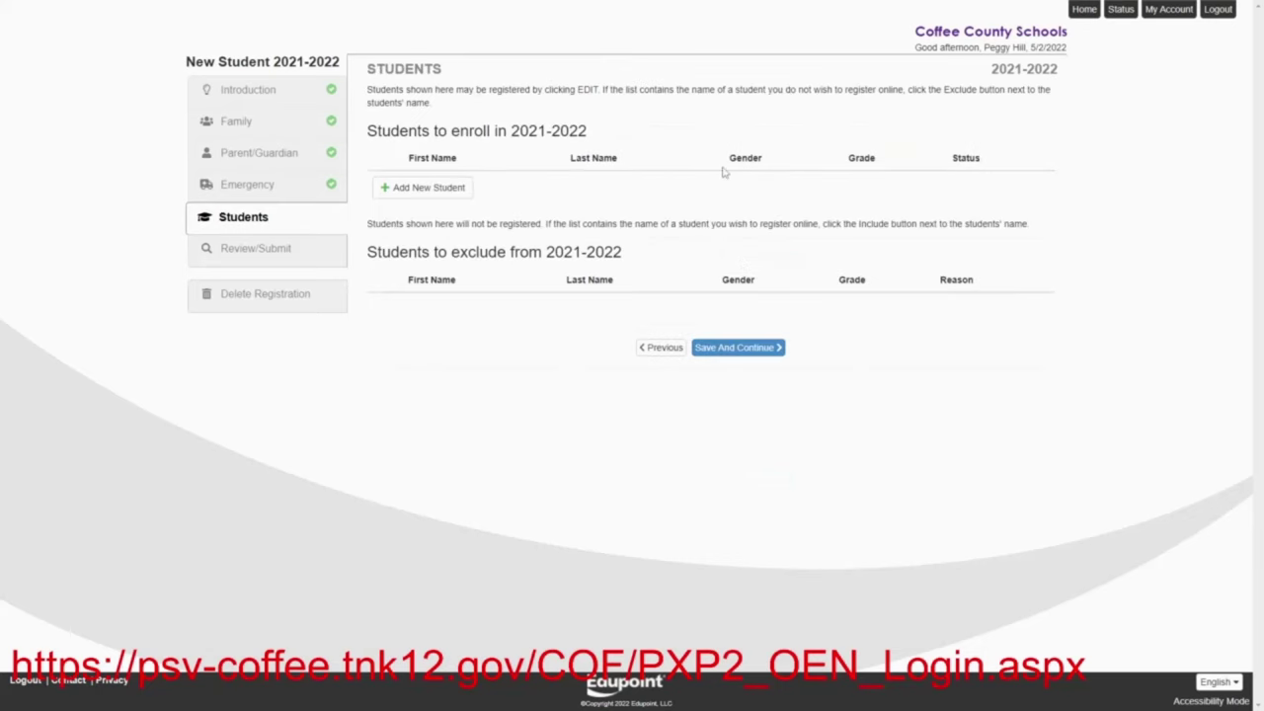
Start a new student and enter the student's first, middle and last name
click(428, 189)
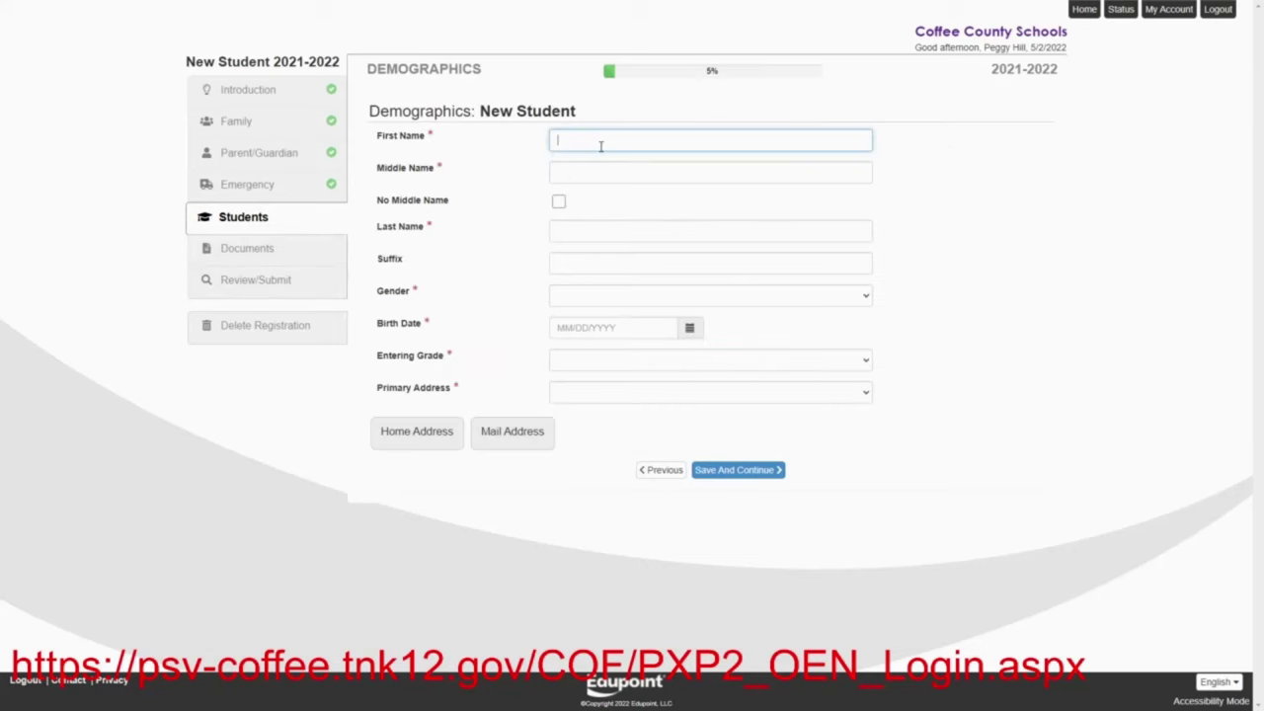
text(Bobby)
key(Tab)
key(Tab)
key(Tab)
text(Hill)
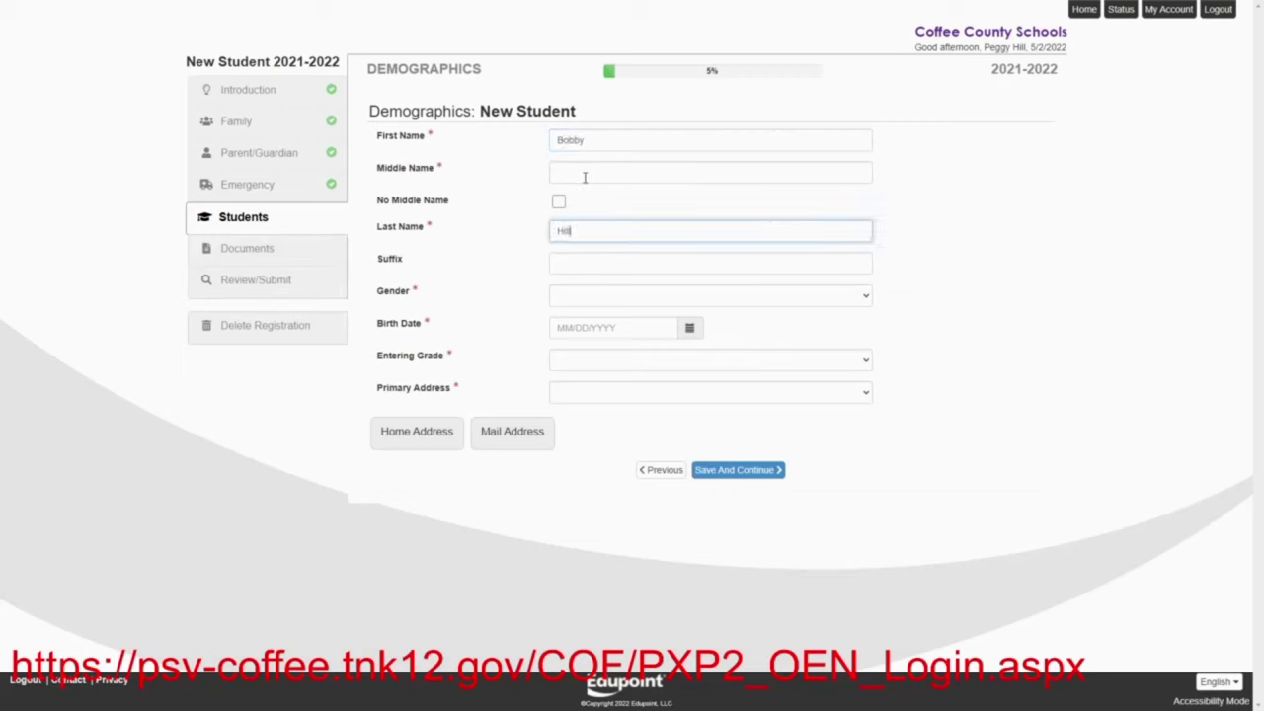
click(585, 177)
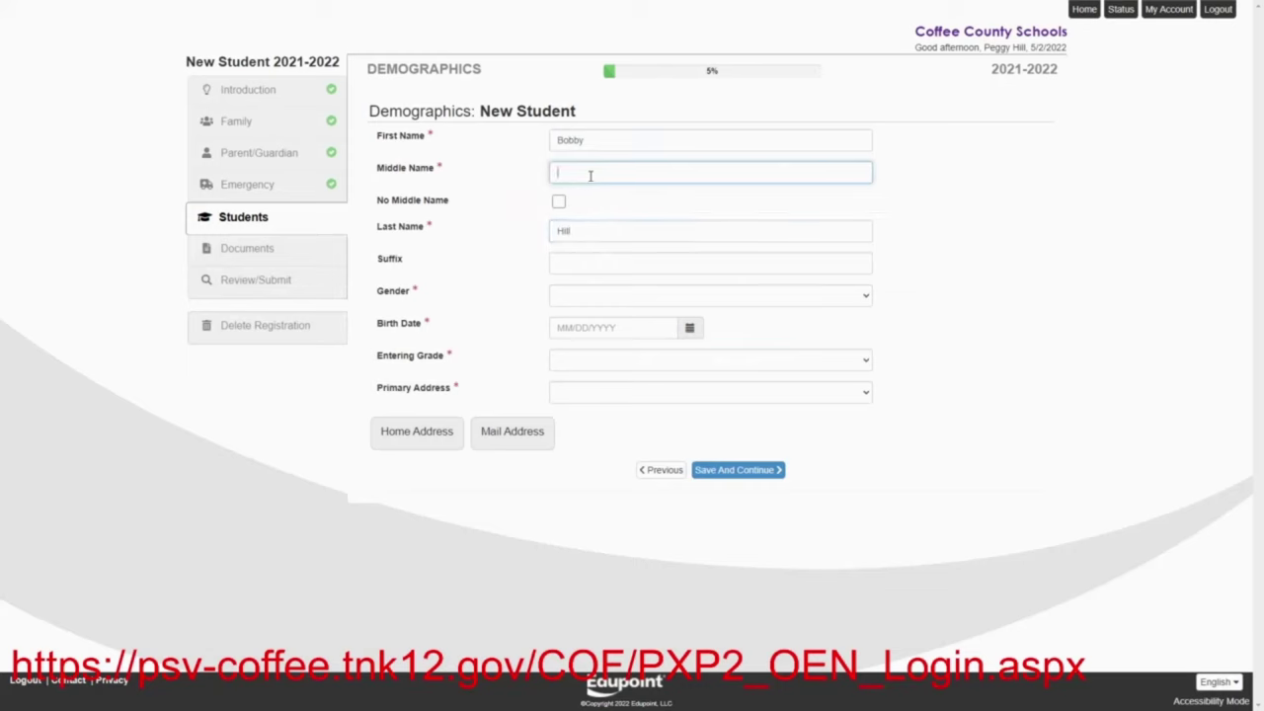
text(Hi)
text(en)
text(ry)
Set the student's birth date to 04/01/2011
click(618, 328)
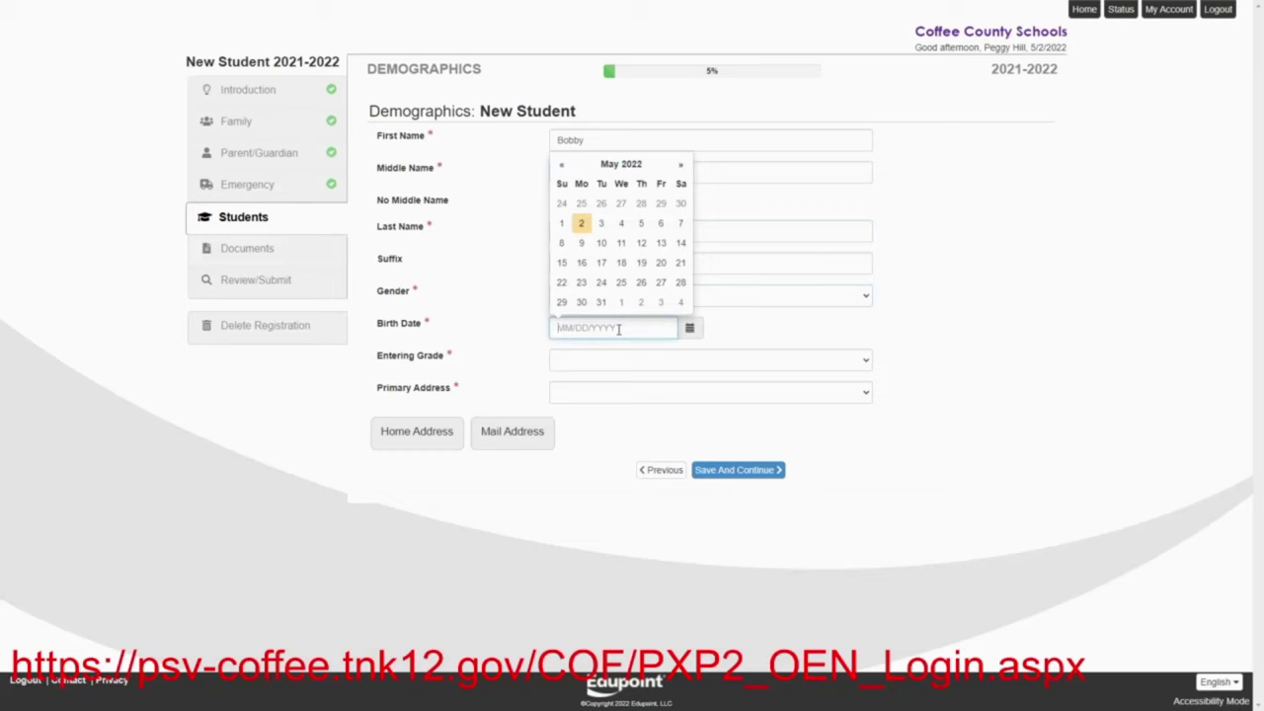
text(04/01/201)
text(12011)
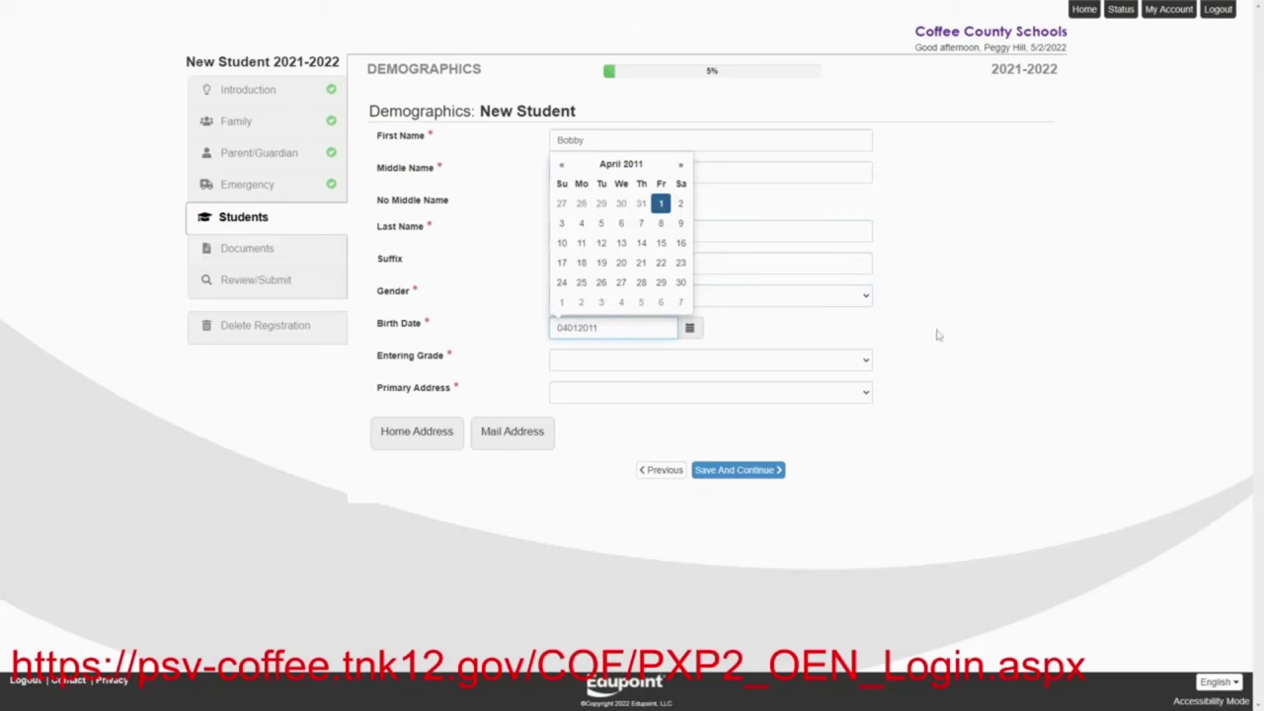
click(938, 336)
click(618, 329)
drag(618, 330, 549, 337)
key(BackSpace)
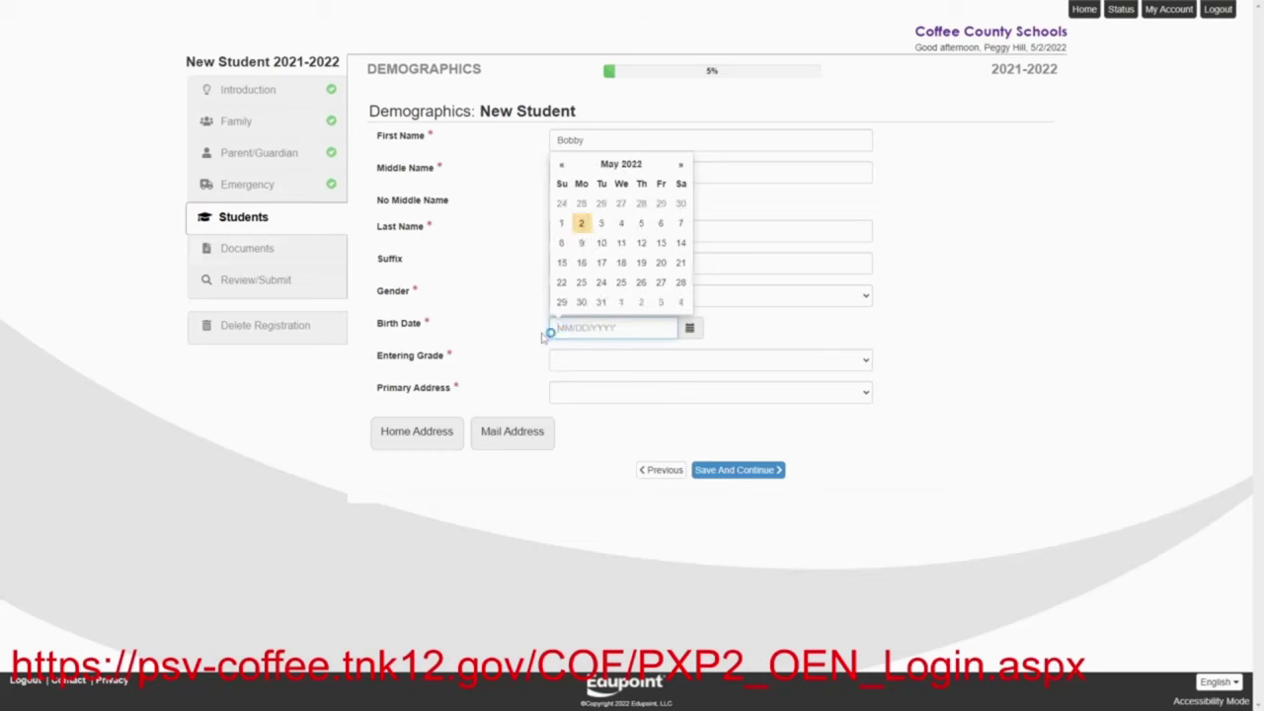
text(04012011)
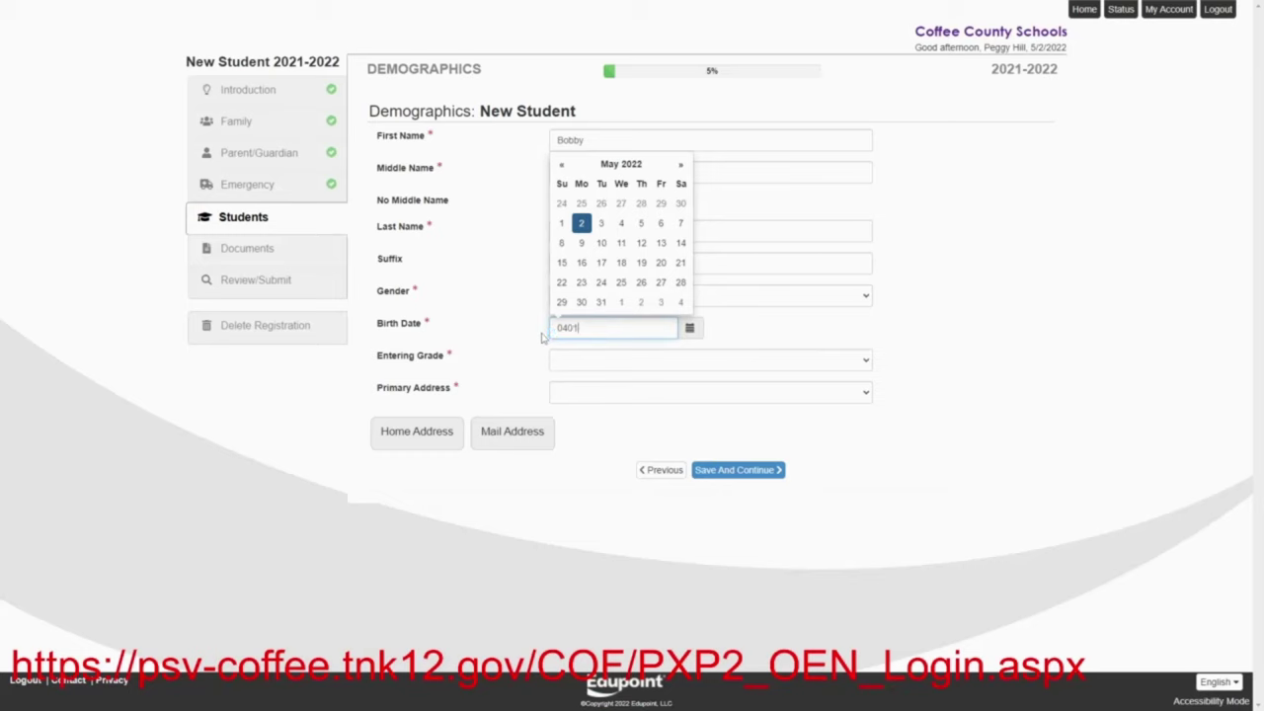
click(1038, 359)
Set entering grade 05 with the family's primary address, save, and keep United States as birth country
click(598, 362)
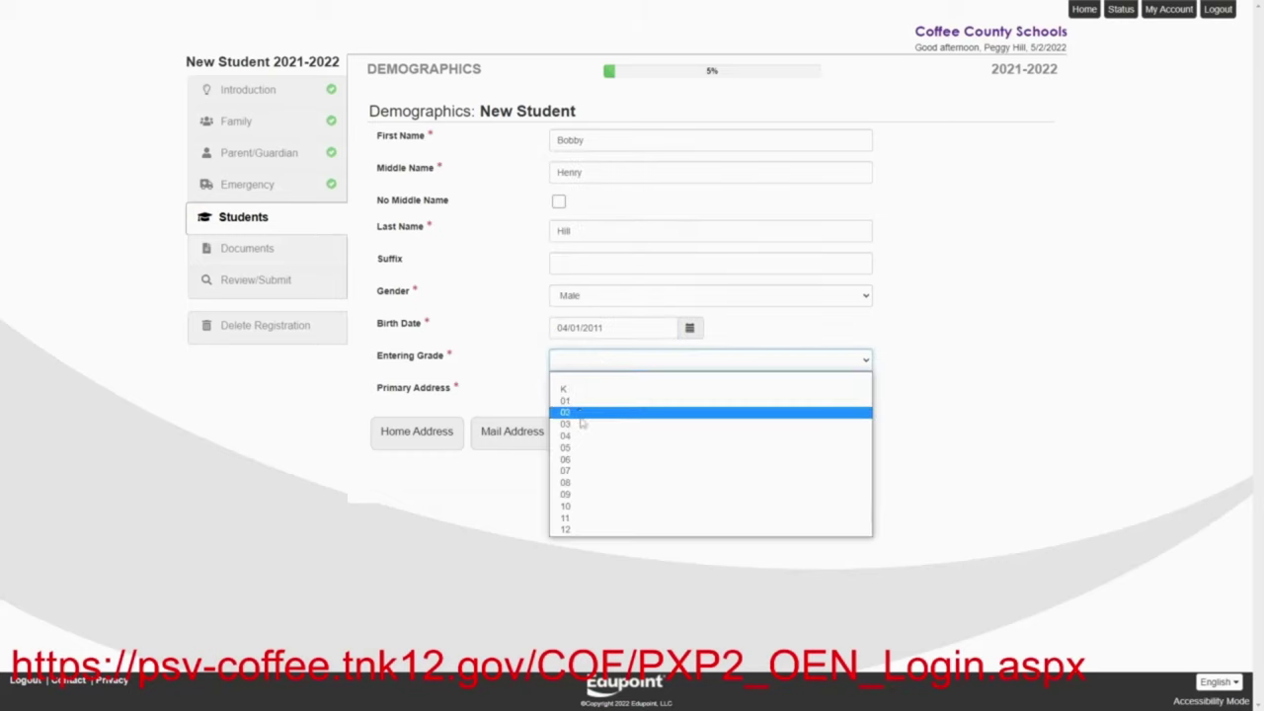
click(577, 450)
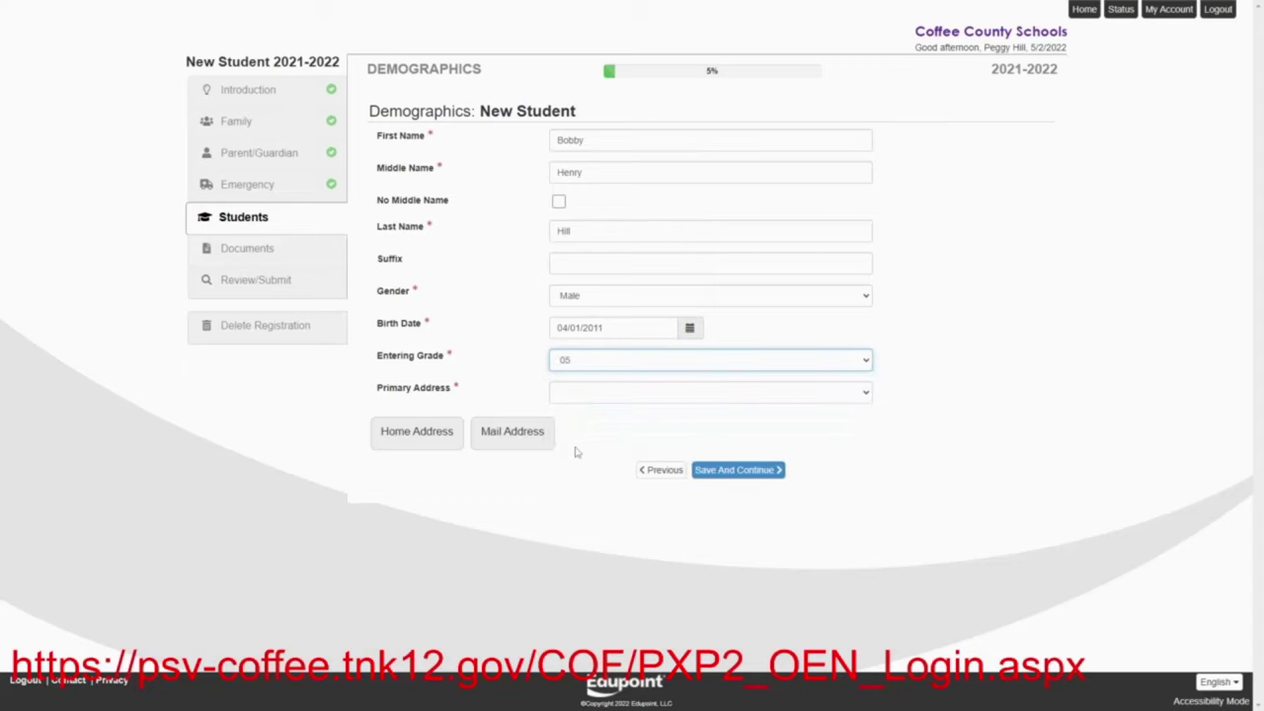
click(564, 397)
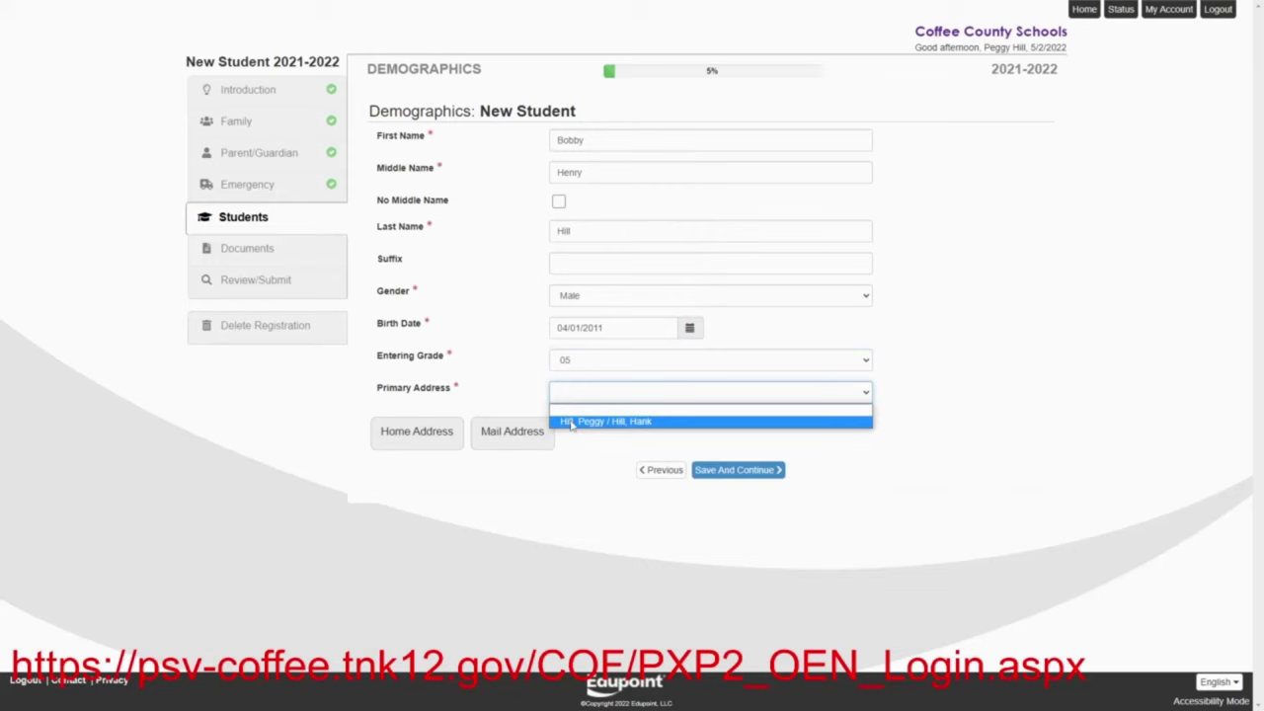
click(571, 422)
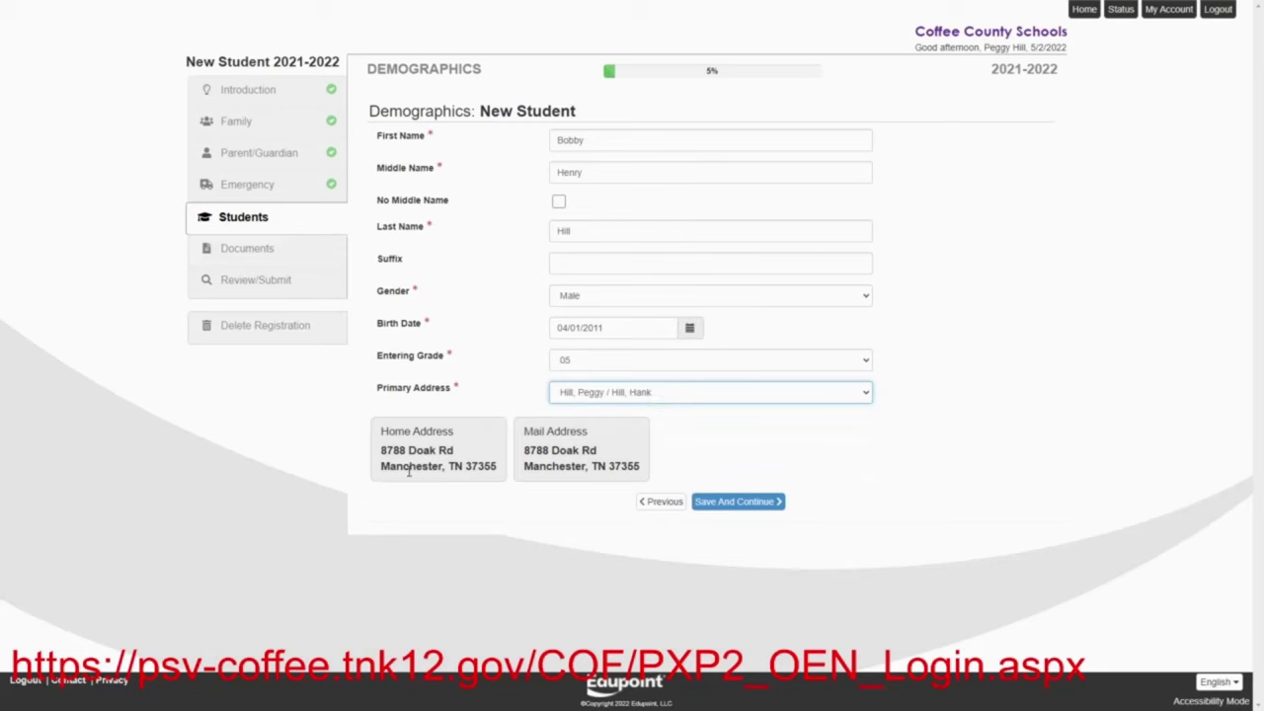
click(736, 502)
click(637, 237)
click(635, 259)
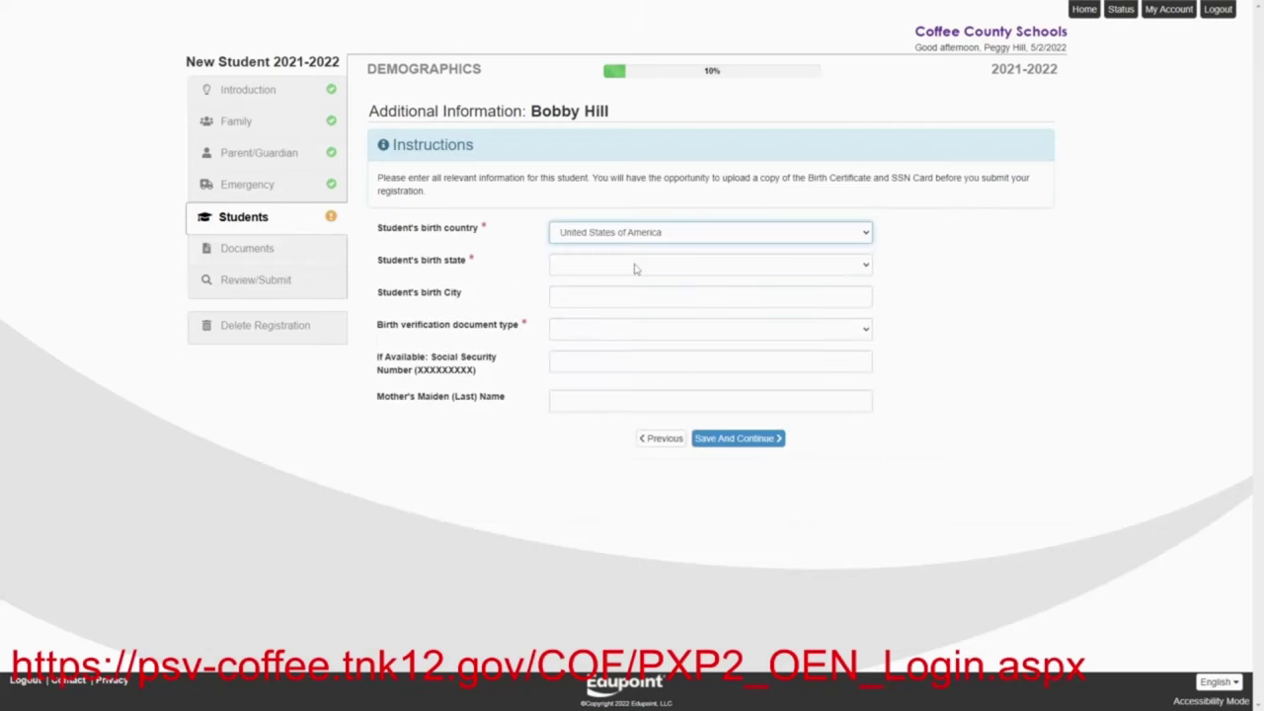
Set birth state Texas, birth city Arlen, and Certified Birth Certificate as the verification document
click(628, 266)
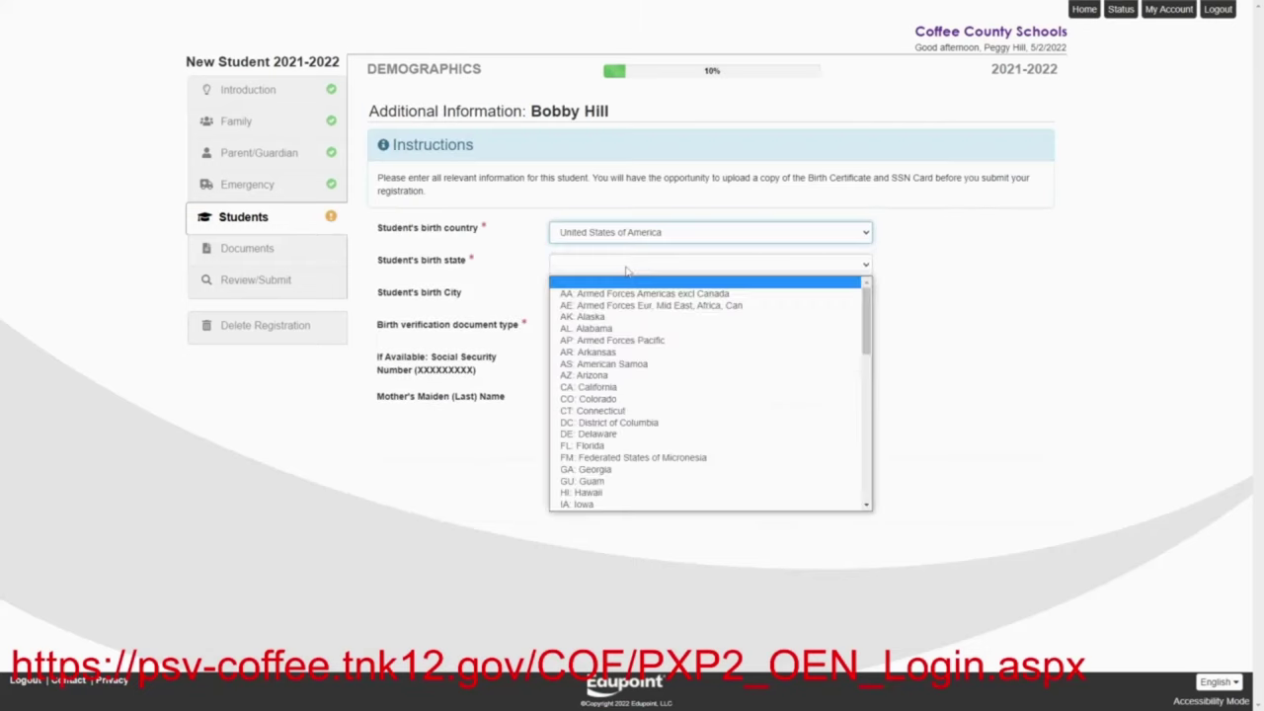
scroll(630, 413, down, 10)
click(628, 412)
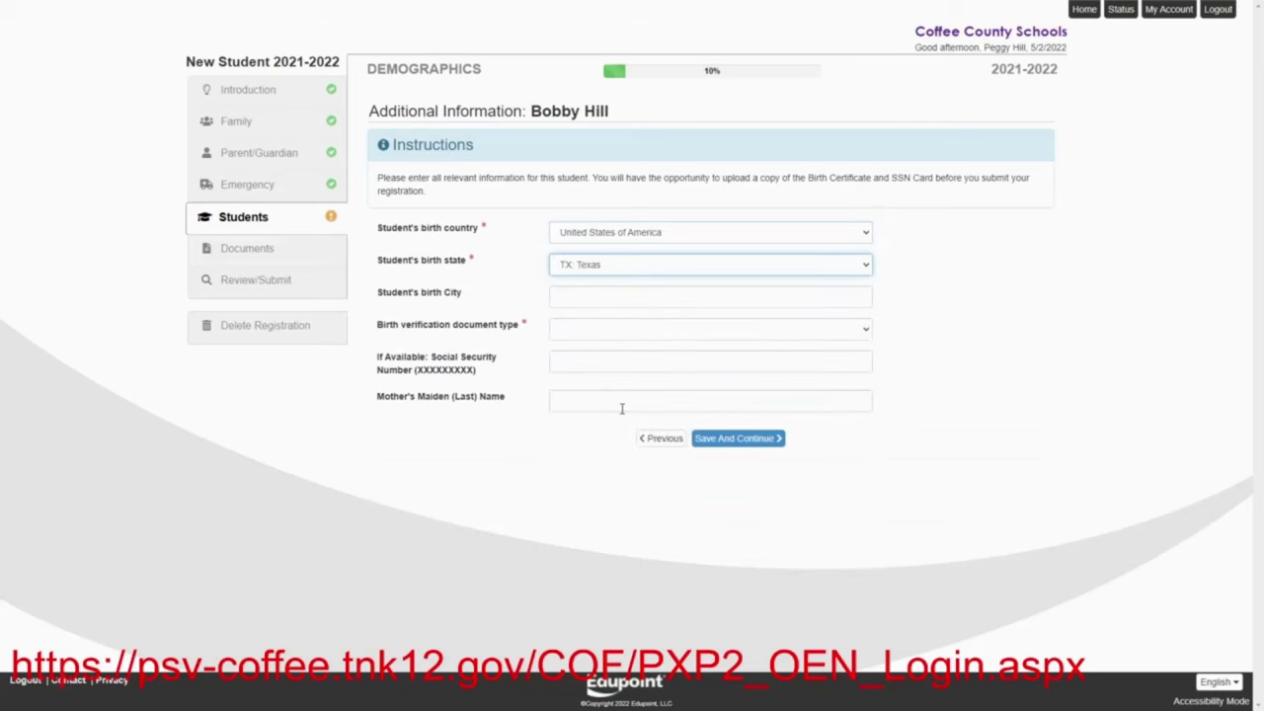
click(570, 295)
text(Ar)
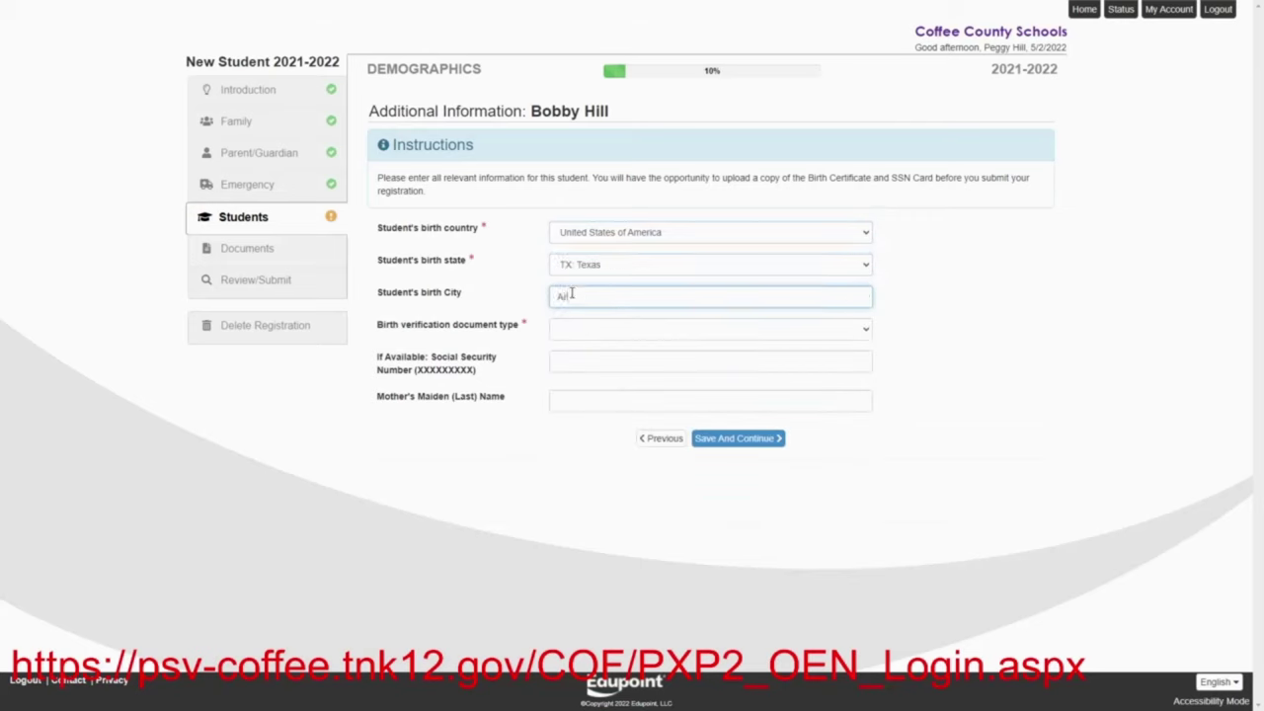
text(len)
click(583, 330)
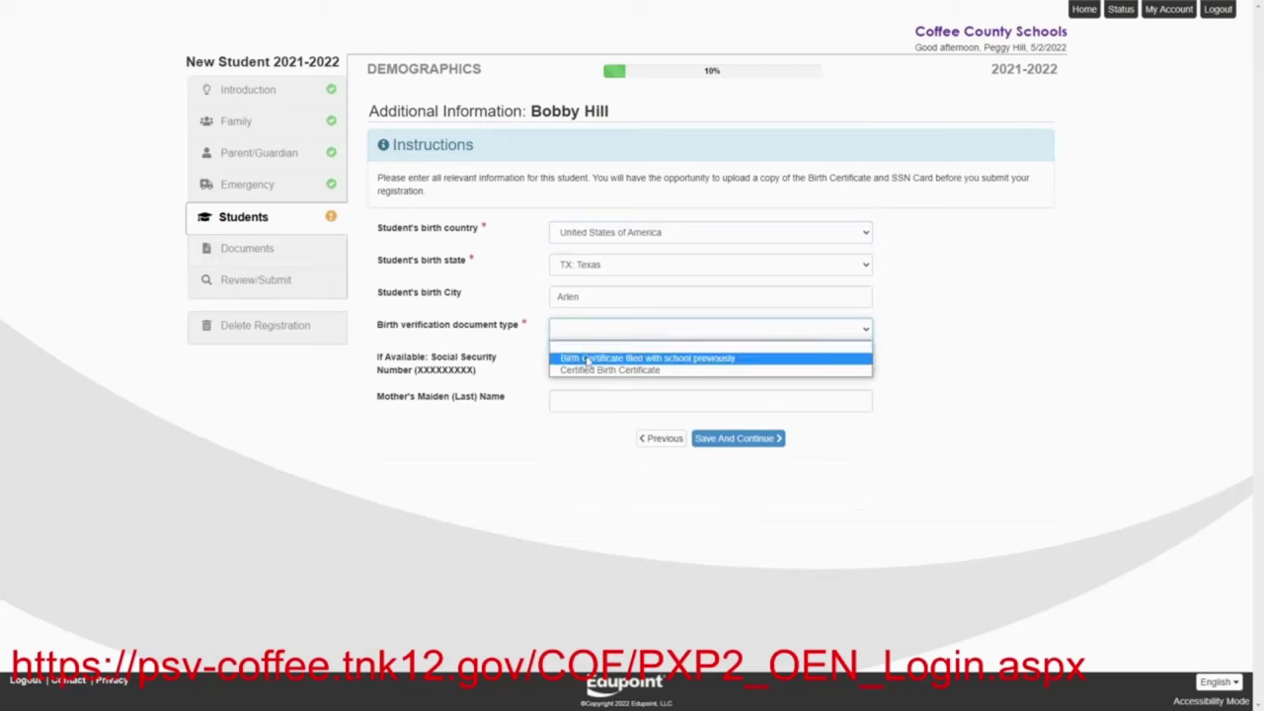
click(588, 374)
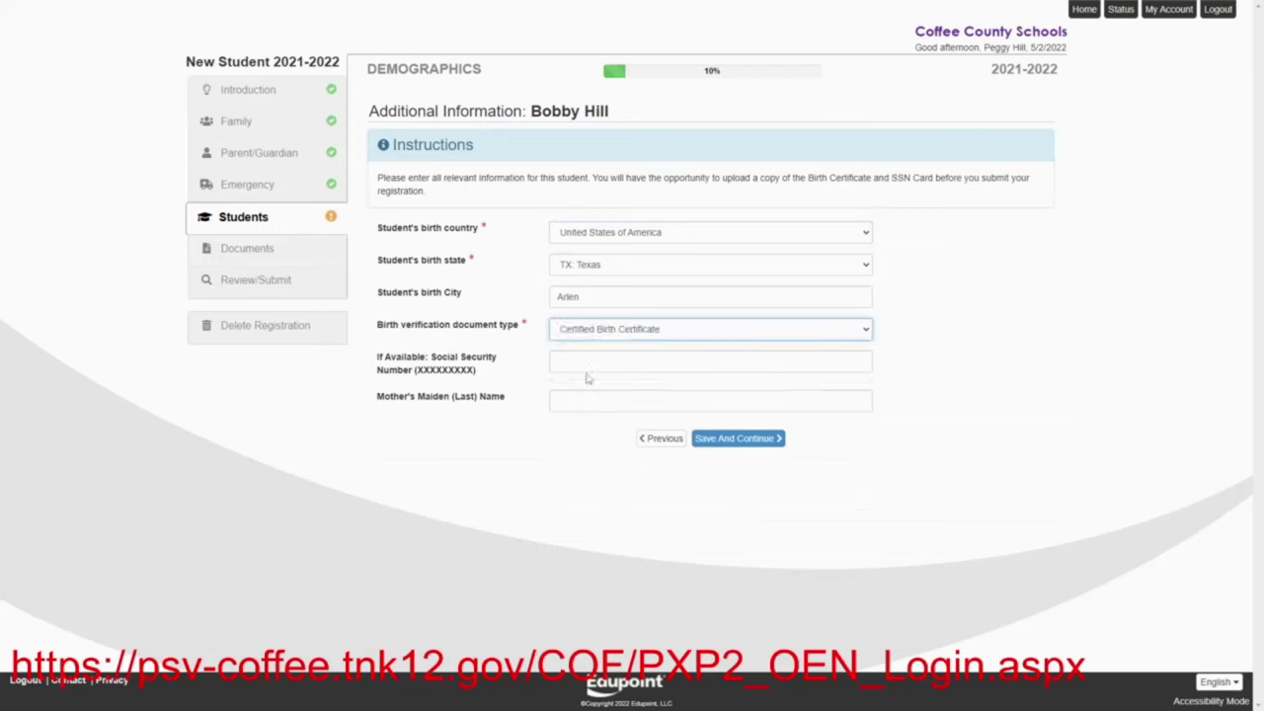
Enter the mother's maiden name and save the additional information
click(586, 364)
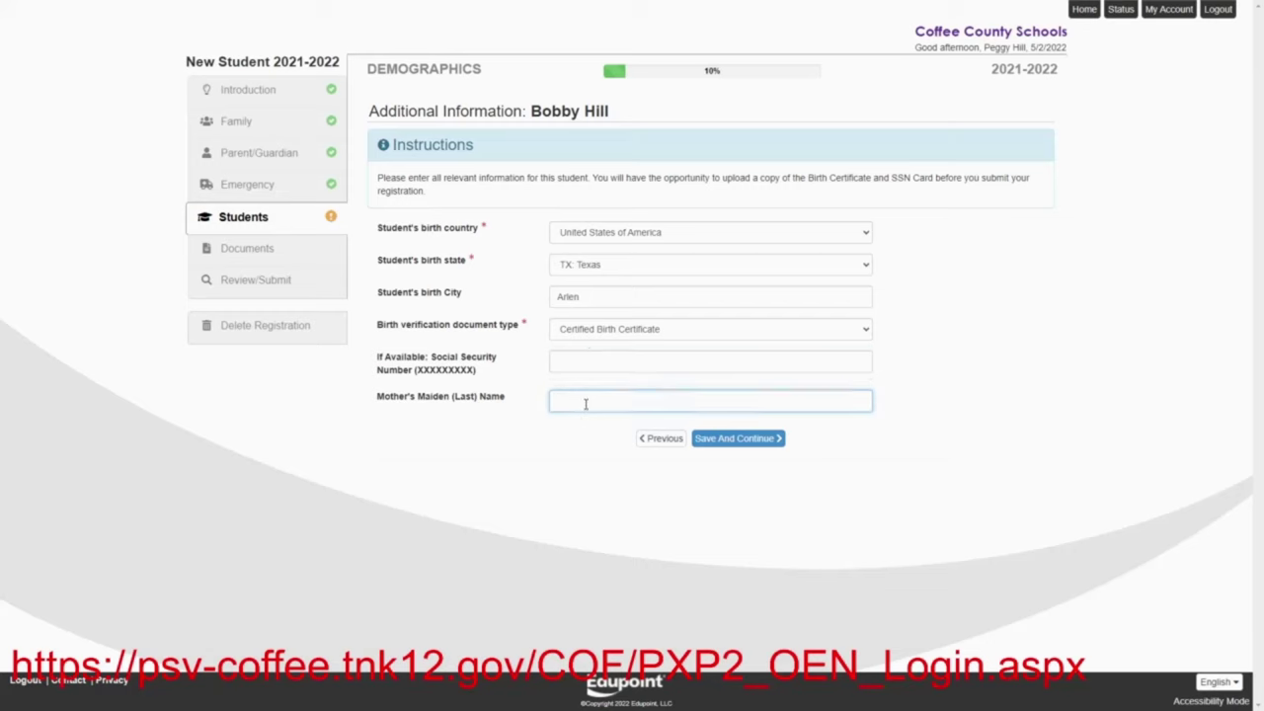
text(Platter)
click(716, 439)
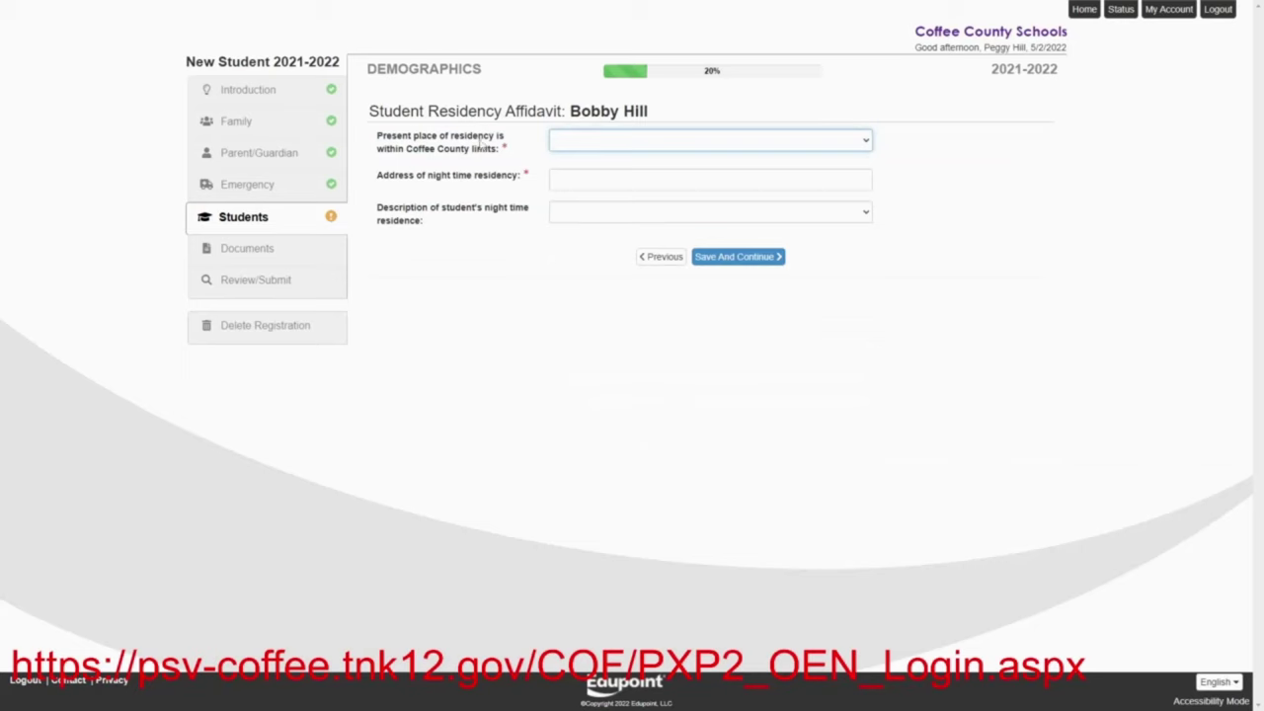
Answer Yes to living within county limits and enter the night-time street address, correcting the street name
click(565, 151)
click(566, 181)
click(564, 184)
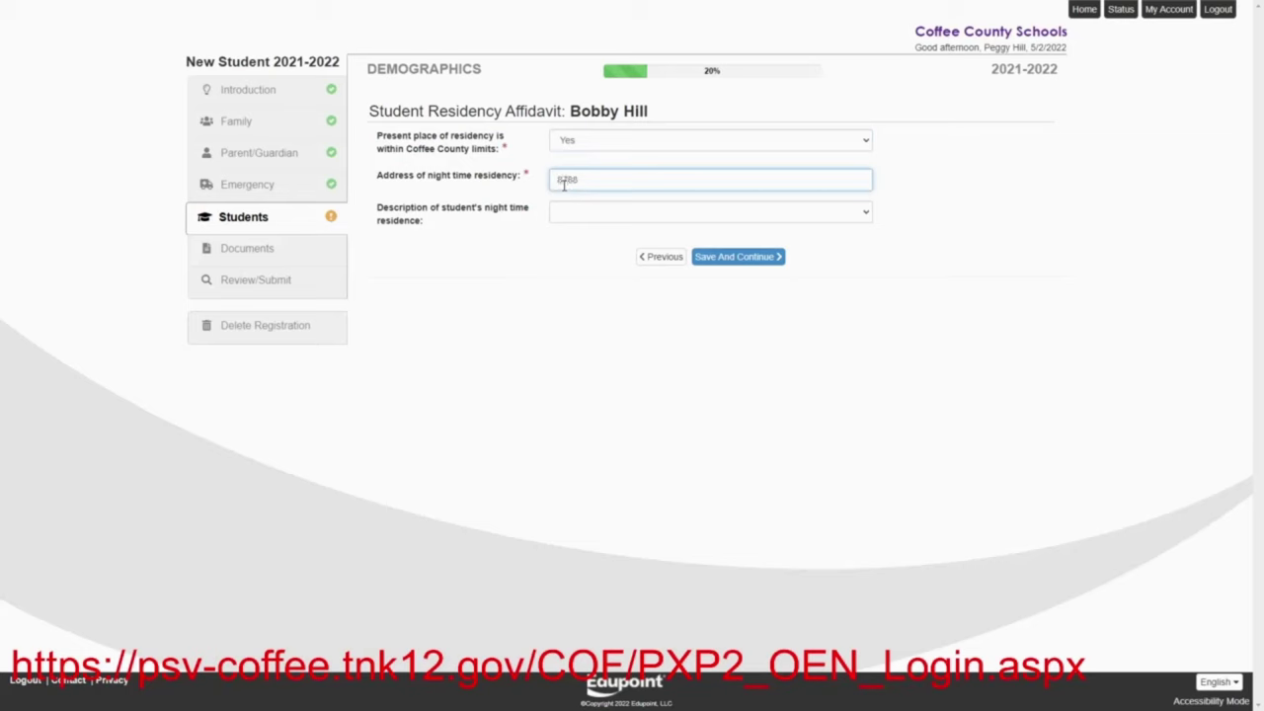
click(590, 180)
key(BackSpace)
text(iO)
drag(579, 179, 622, 188)
key(BackSpace)
Choose House as the night-time residence type and save the affidavit
click(615, 214)
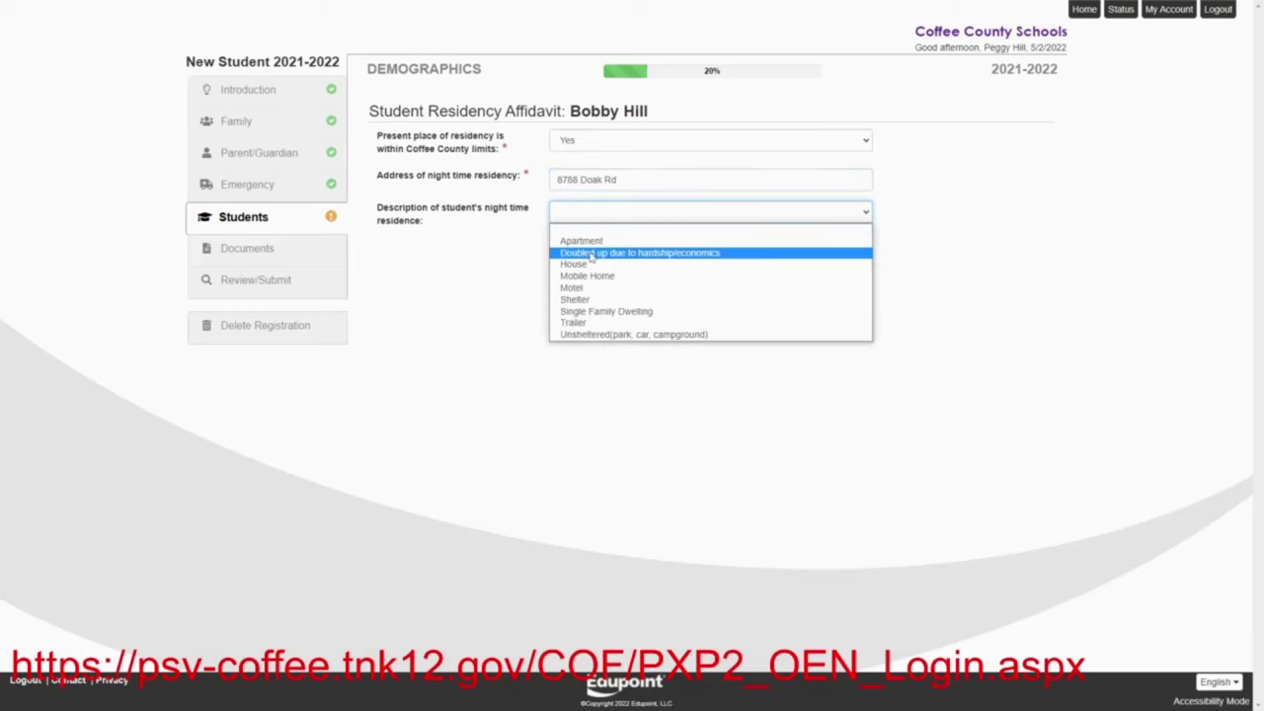
click(587, 267)
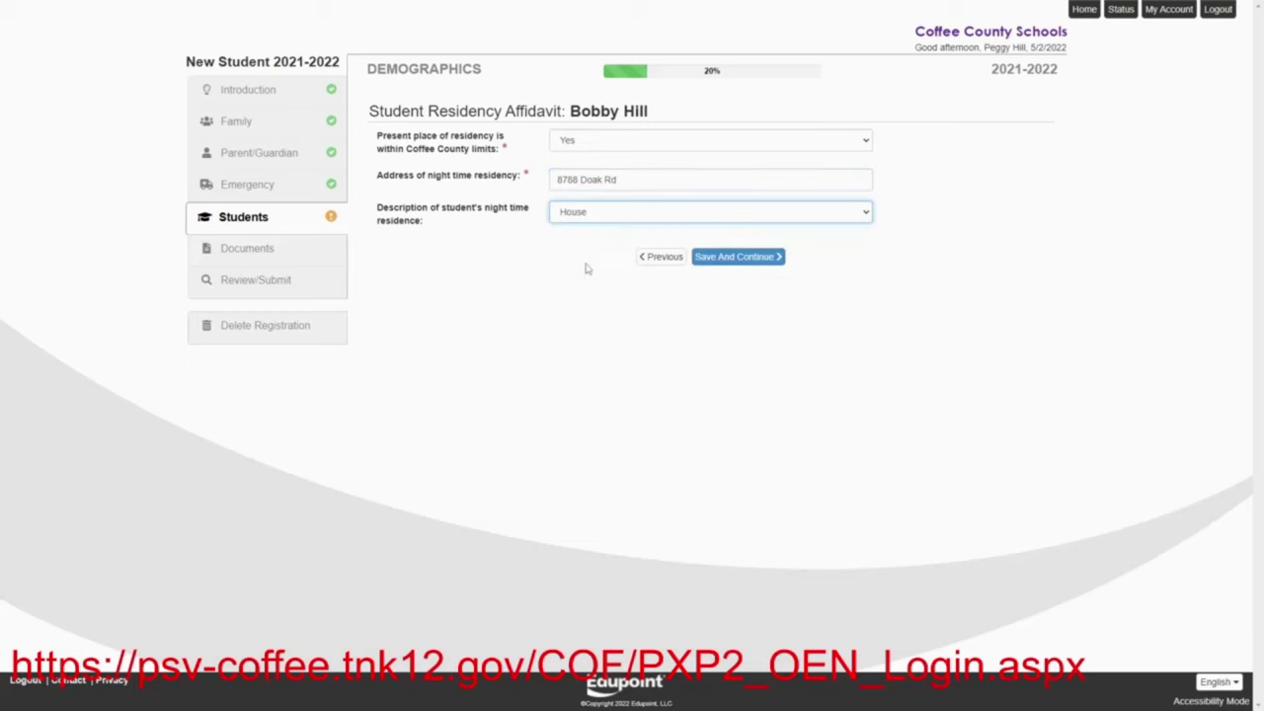
click(718, 257)
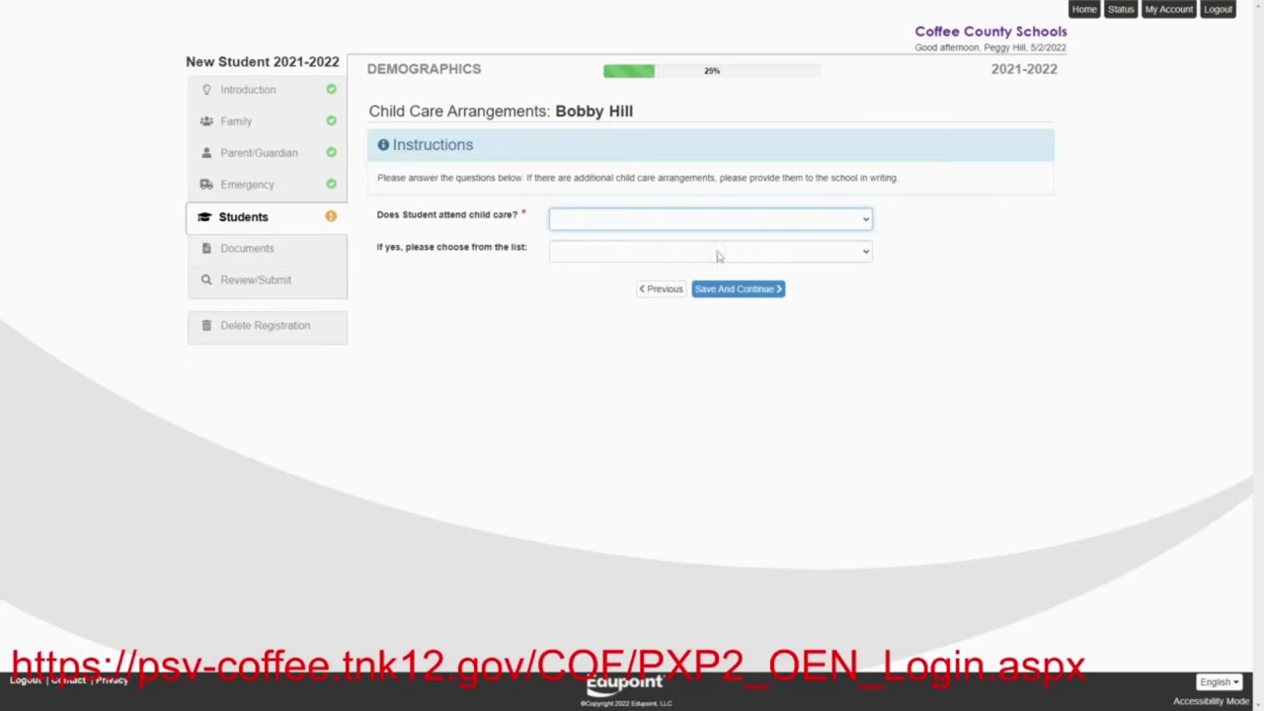
Answer No to child care, custody or parenting plan, and restraining order, saving each page
click(596, 227)
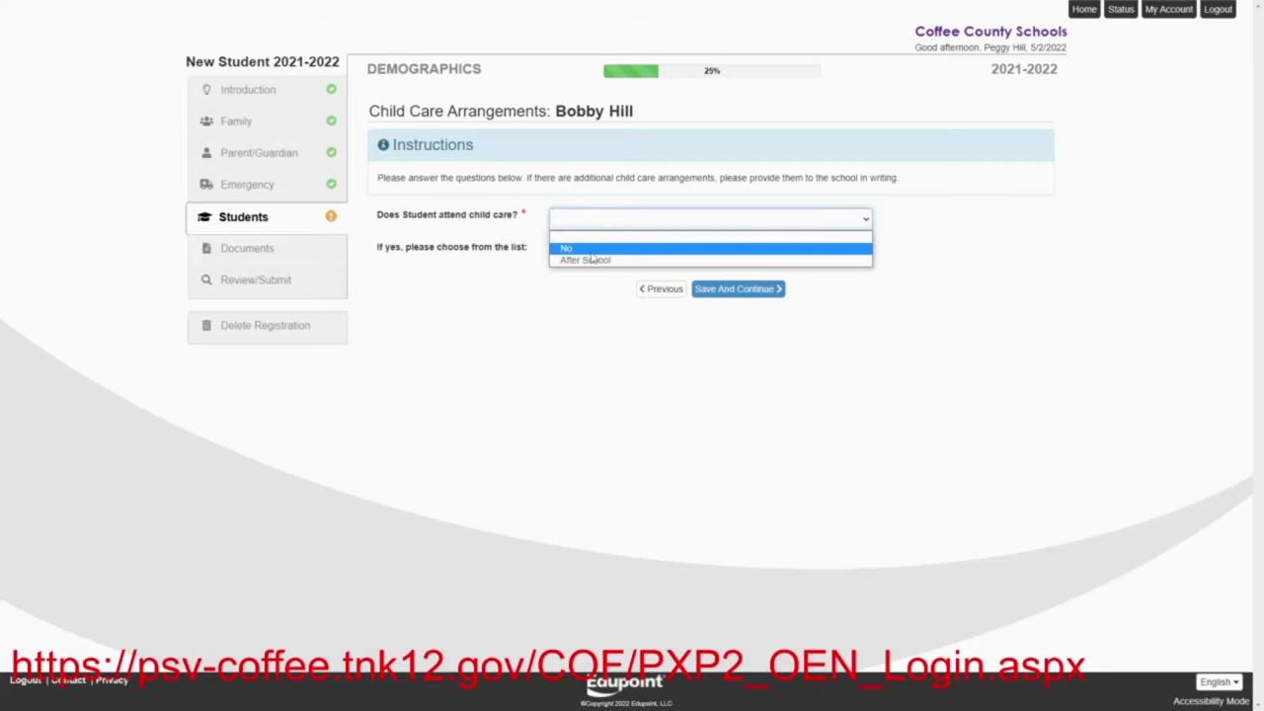
click(591, 253)
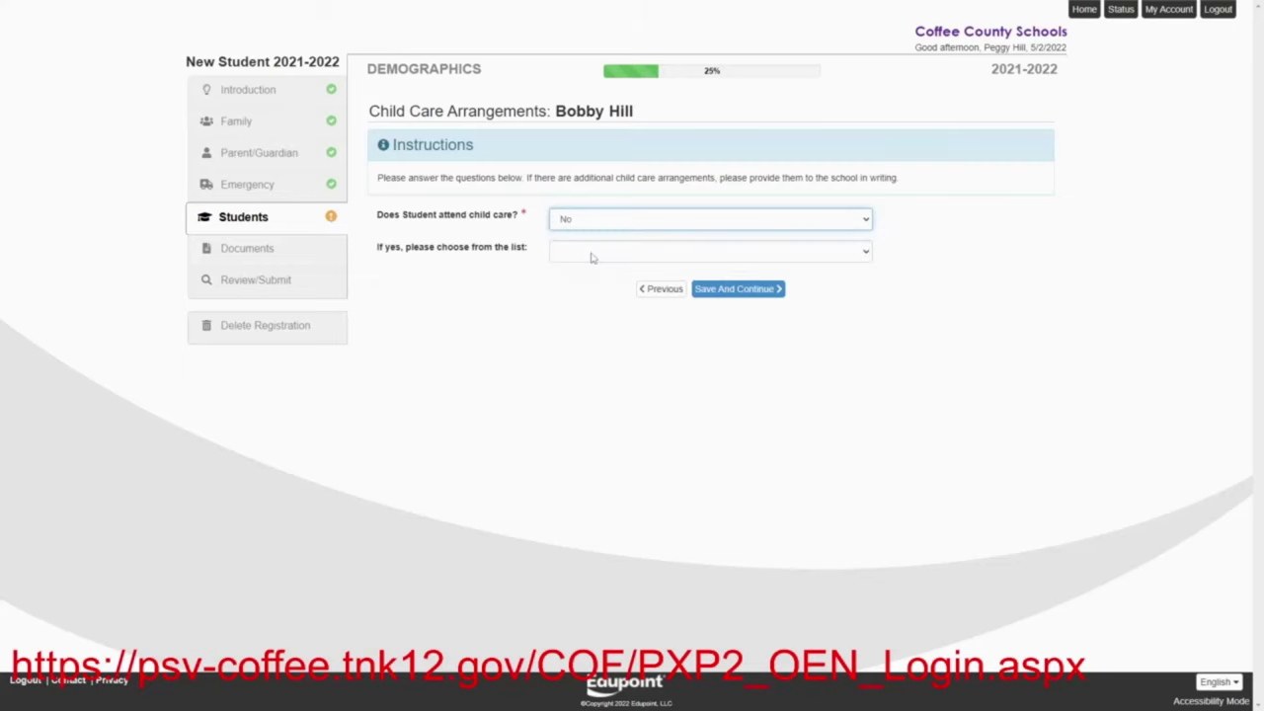
click(763, 289)
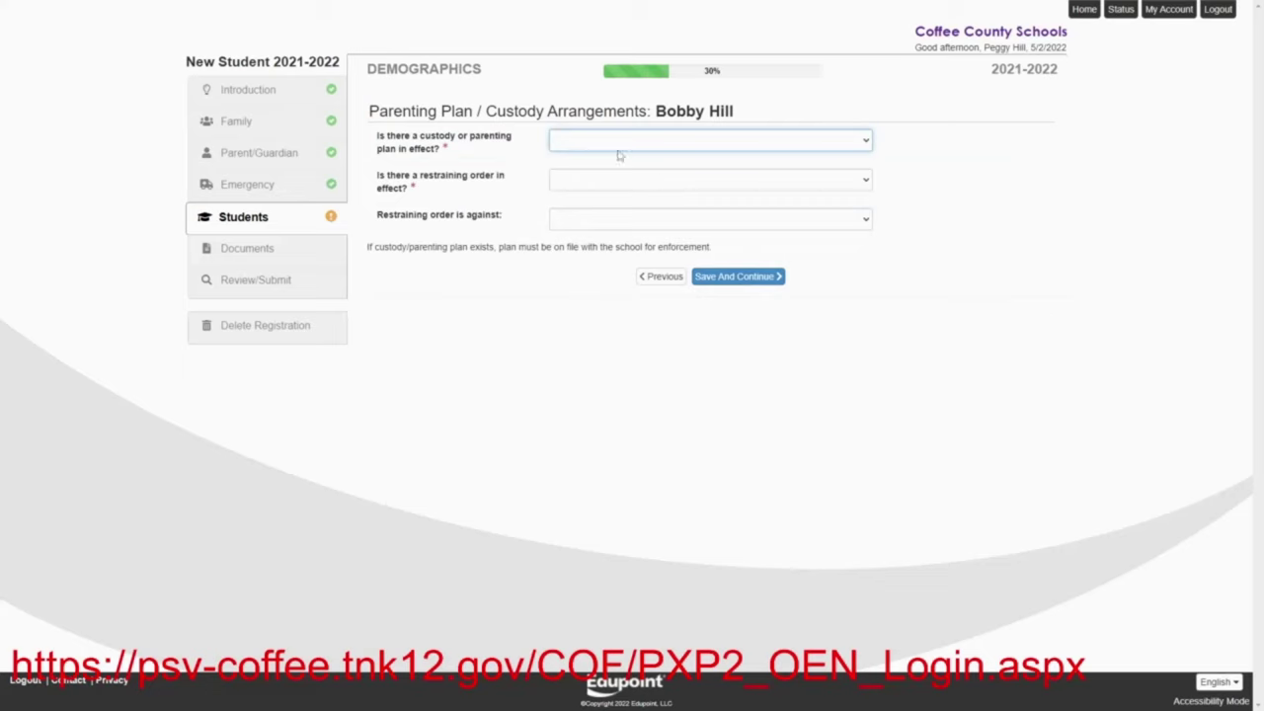
click(611, 145)
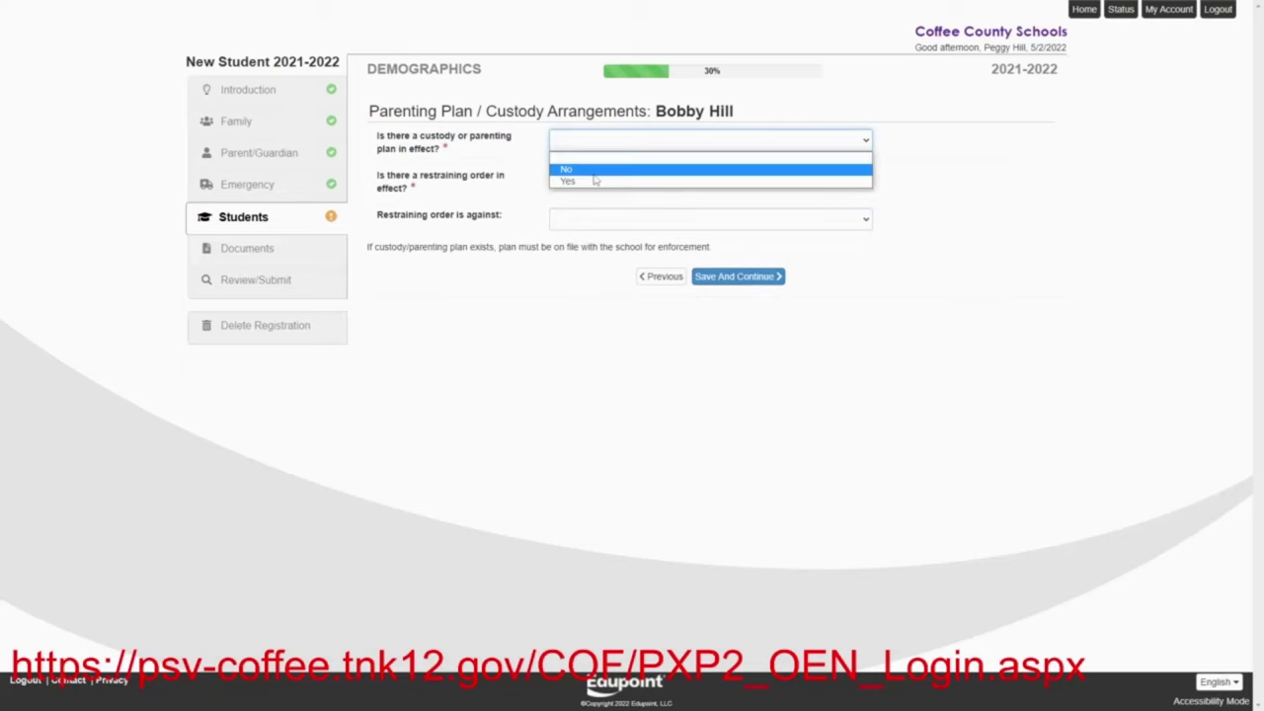
click(596, 172)
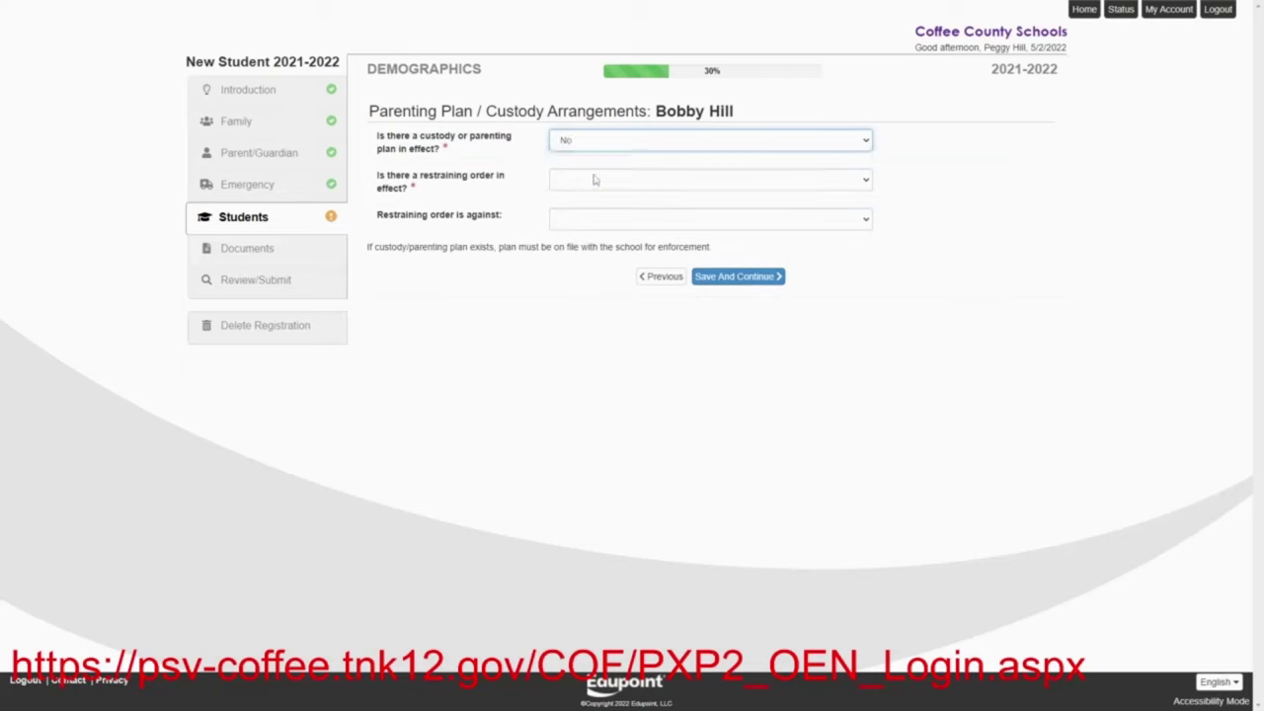
click(728, 278)
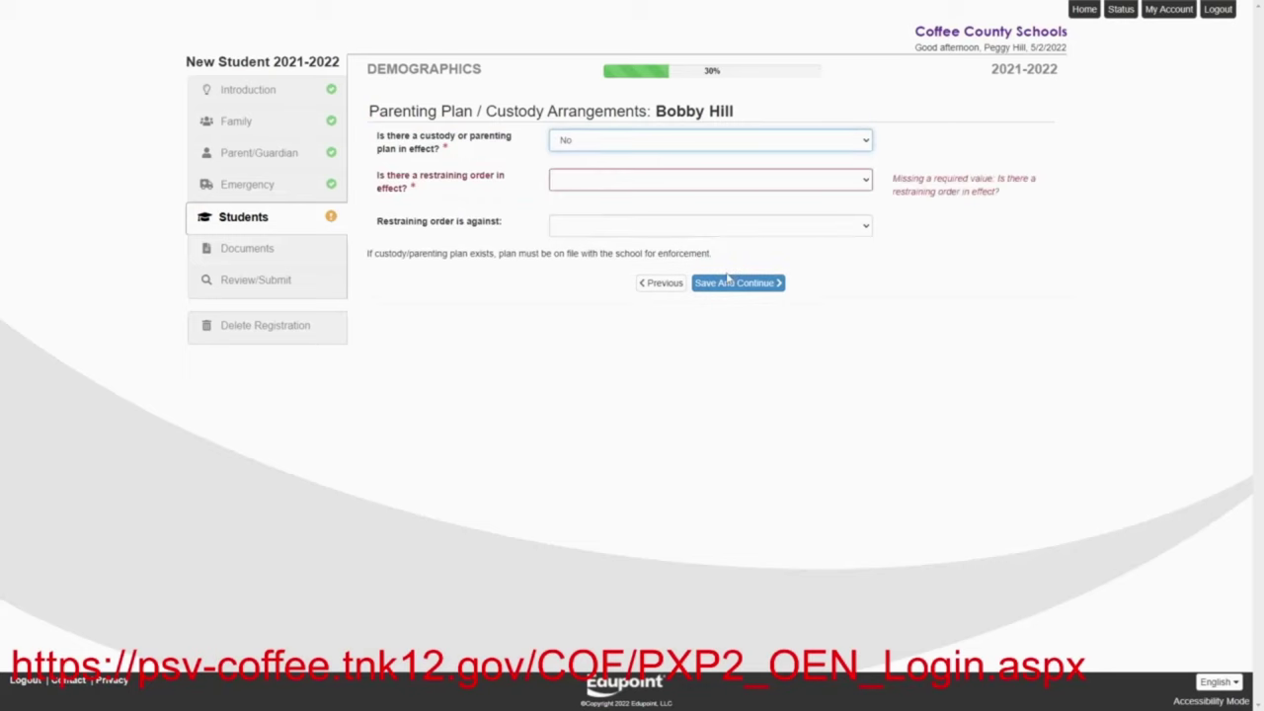
click(589, 184)
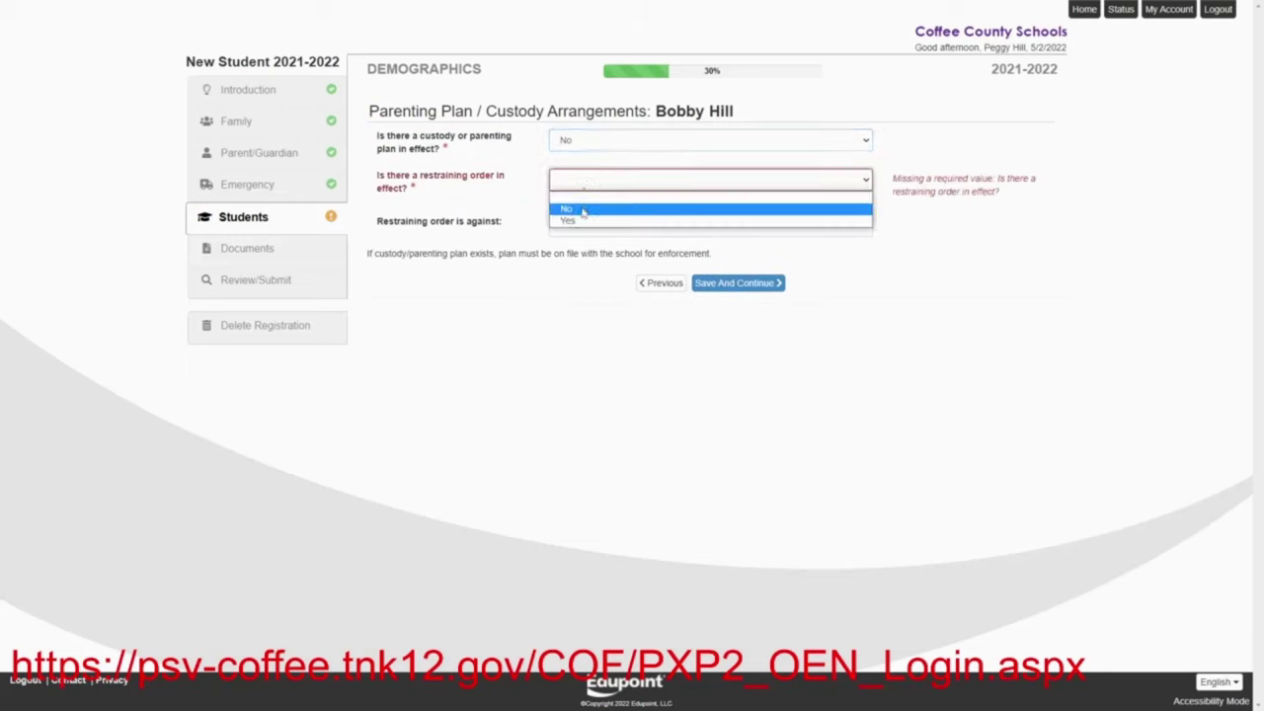
click(583, 211)
click(734, 284)
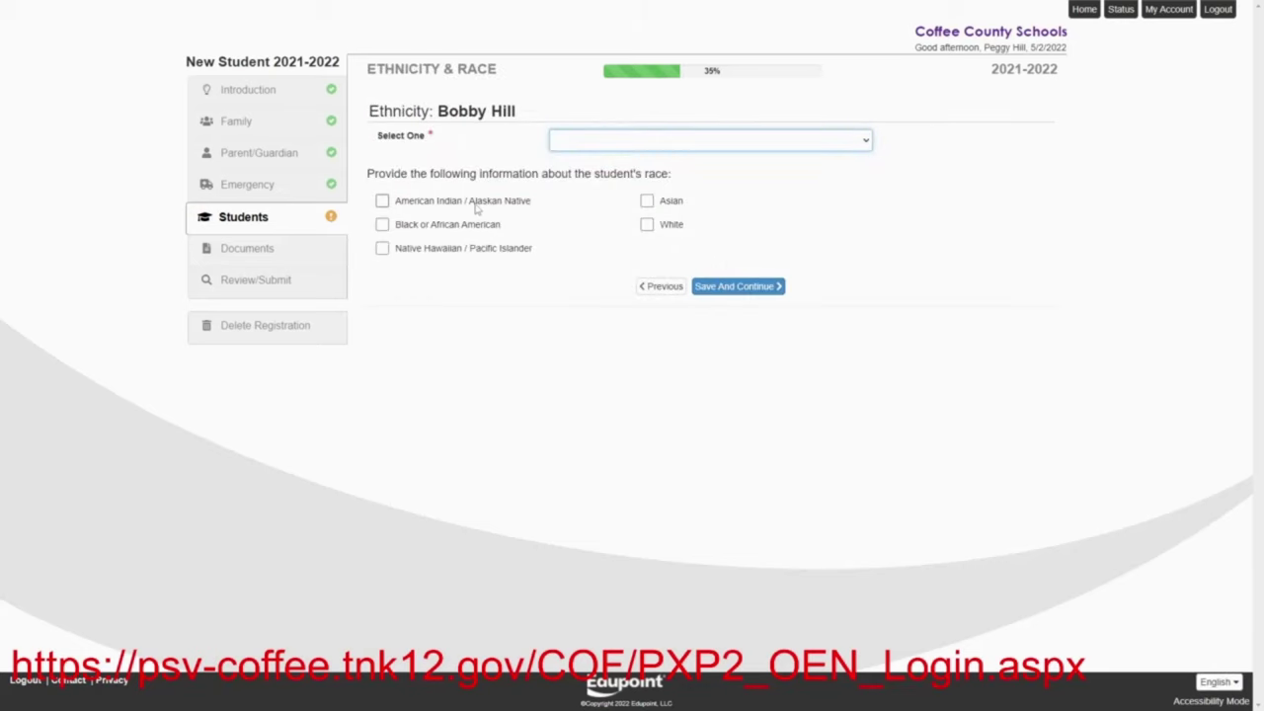
Record the student's race as White and ethnicity as Non-Hispanic, then save
click(646, 225)
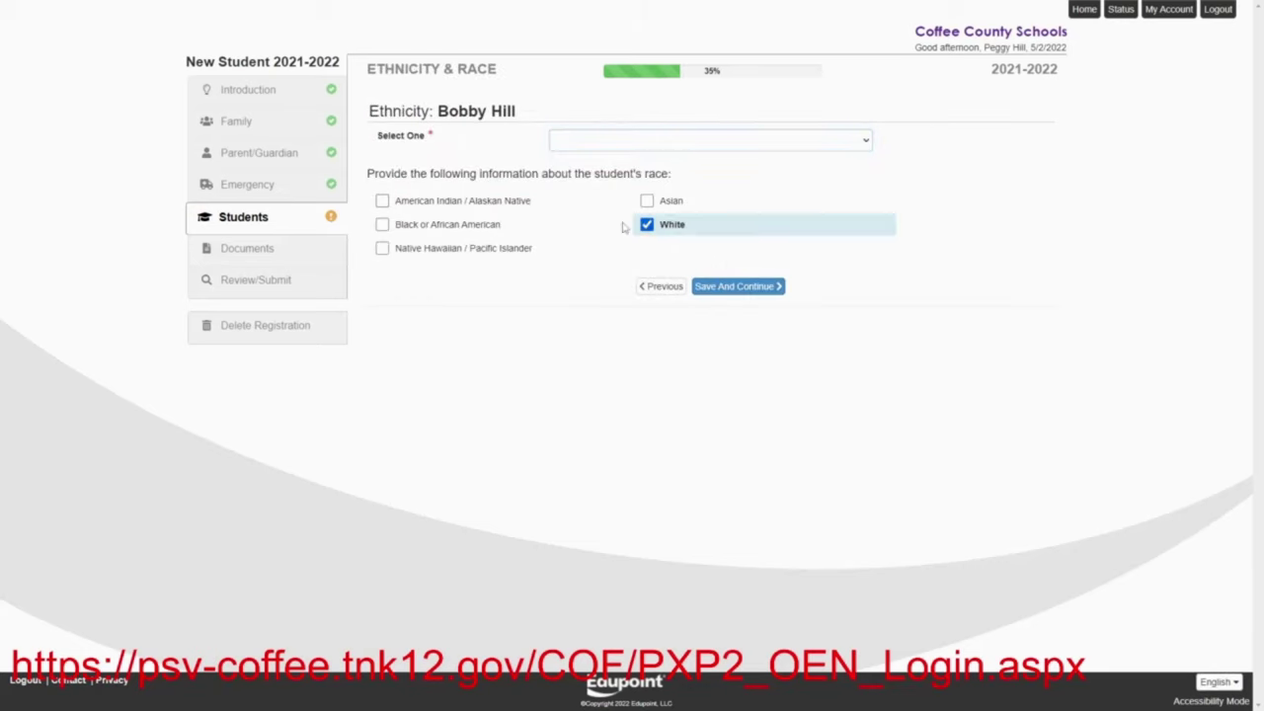
click(743, 288)
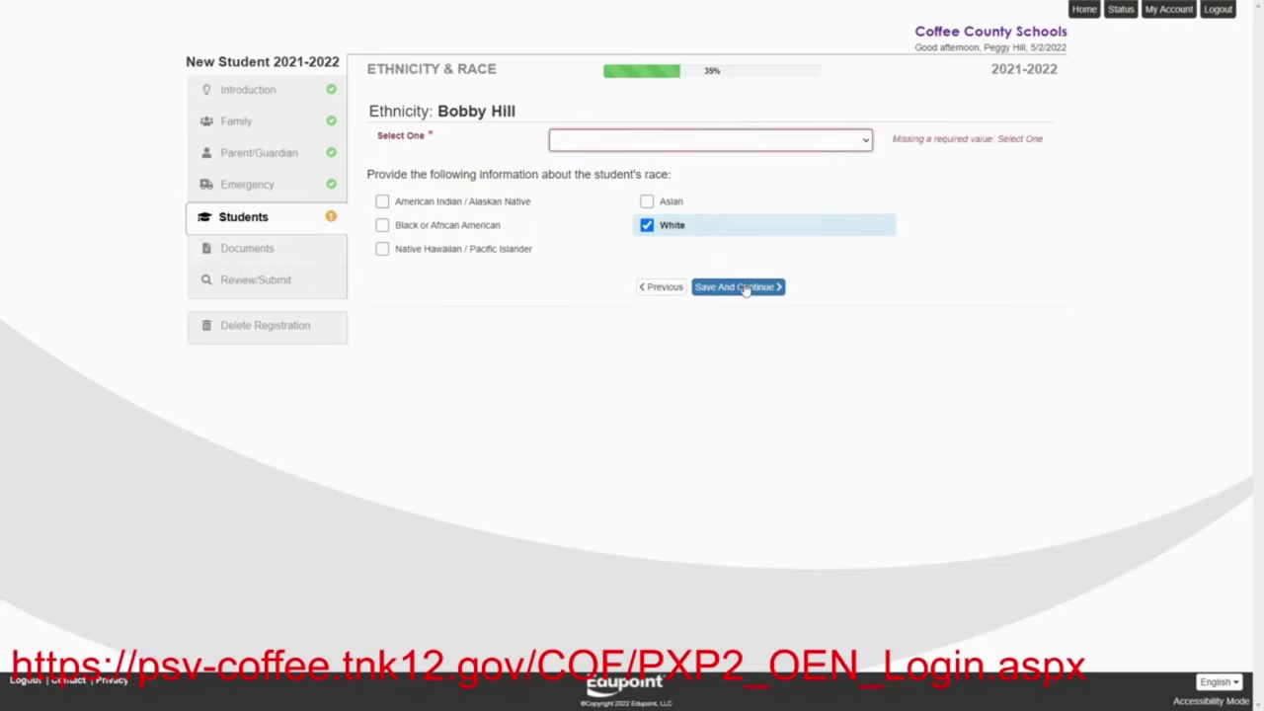
click(622, 146)
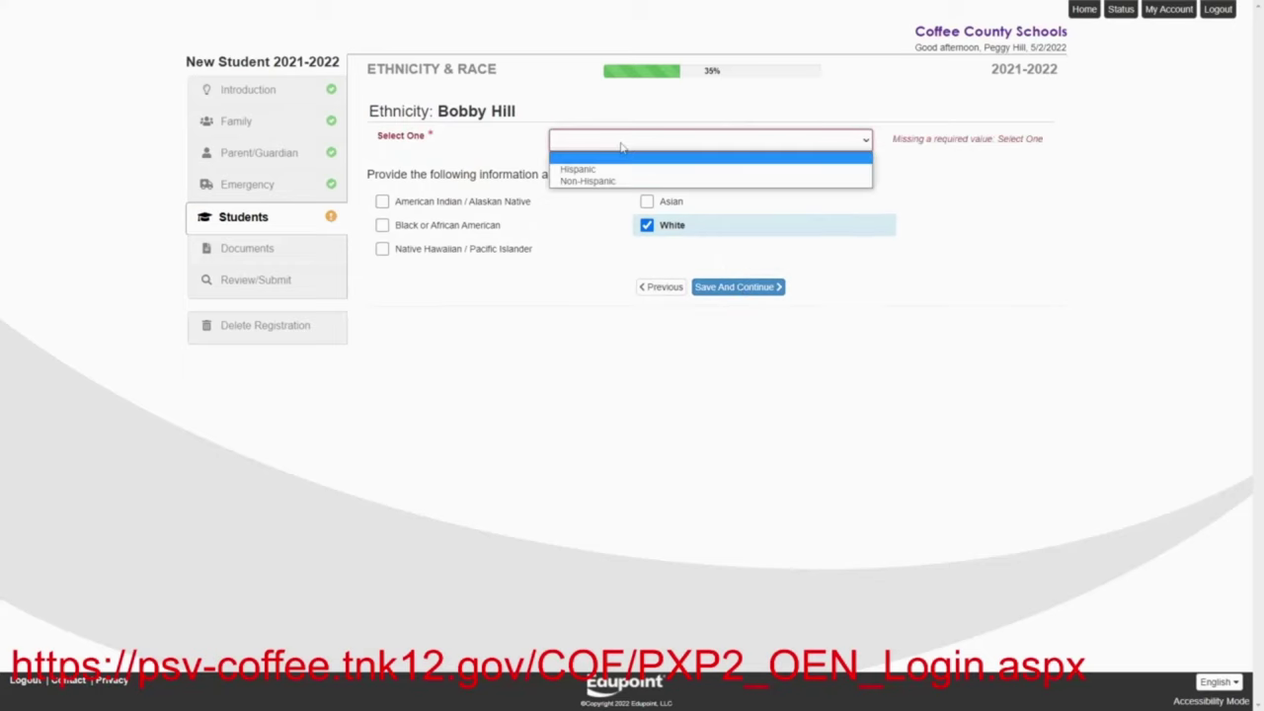
click(606, 182)
click(736, 286)
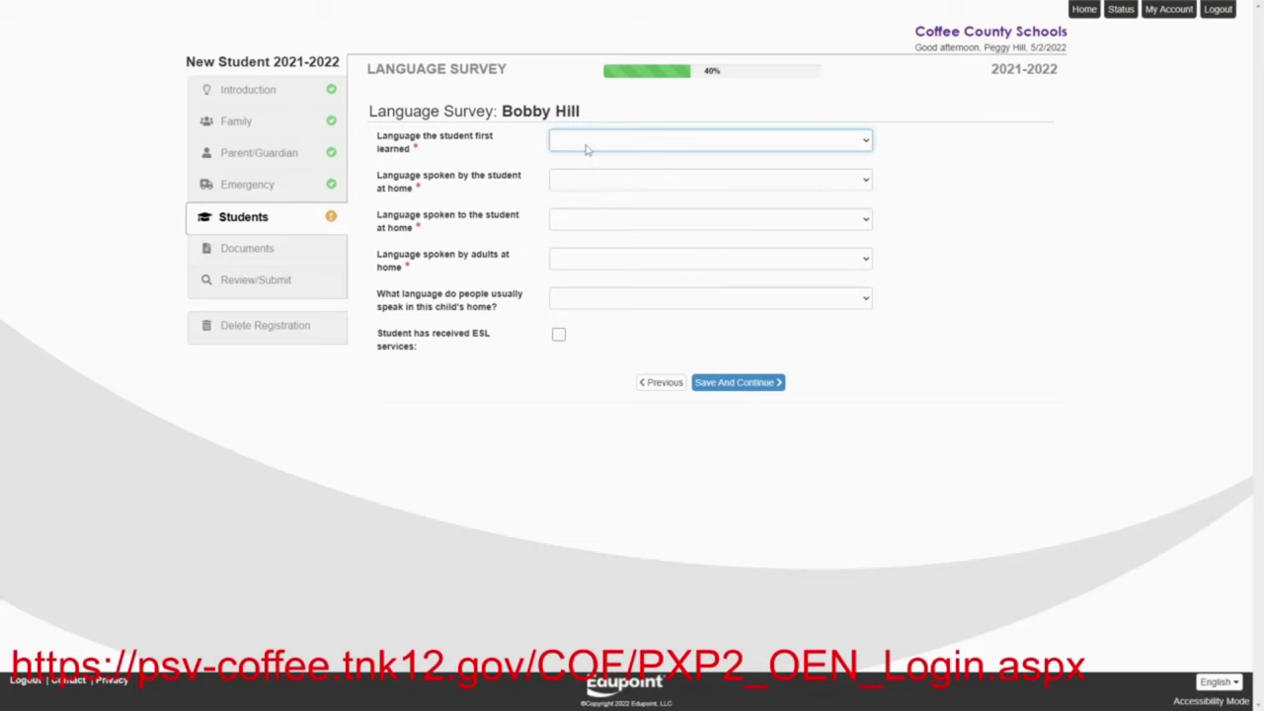
Answer English for first language, home language, language spoken to student, adults' language and household language, then save
click(587, 146)
click(581, 166)
click(578, 184)
click(569, 201)
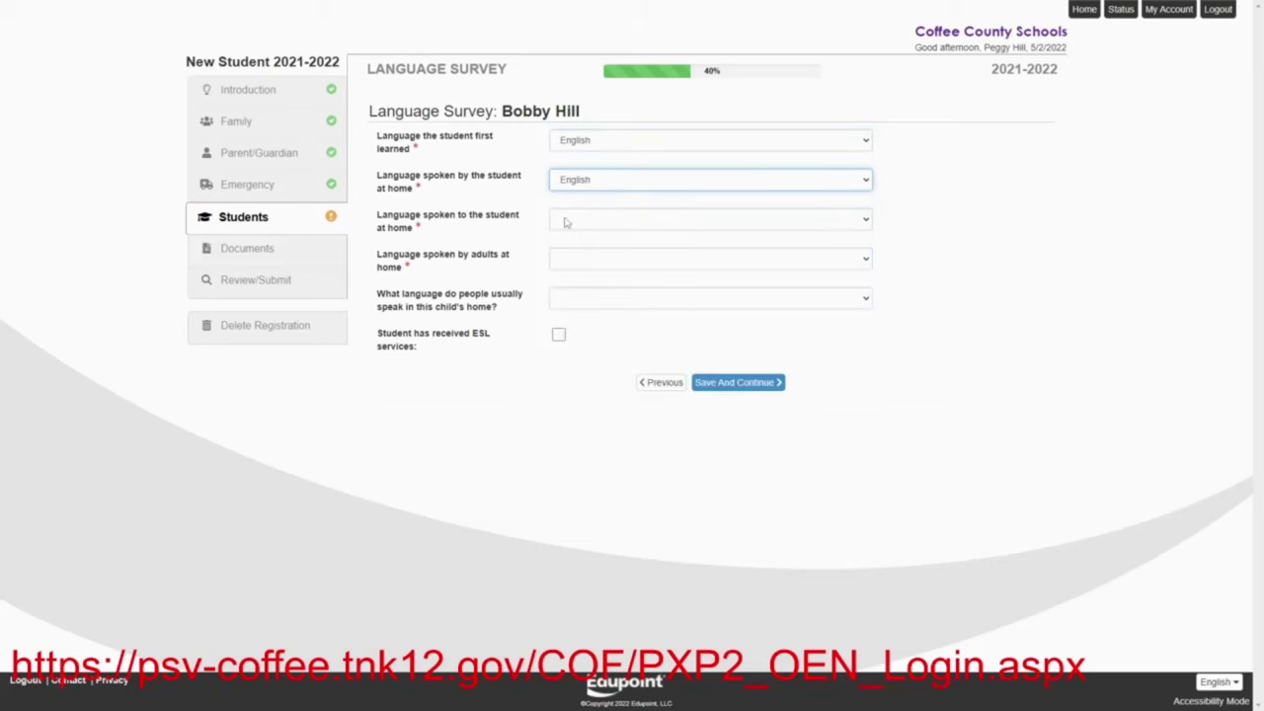
click(566, 223)
click(563, 255)
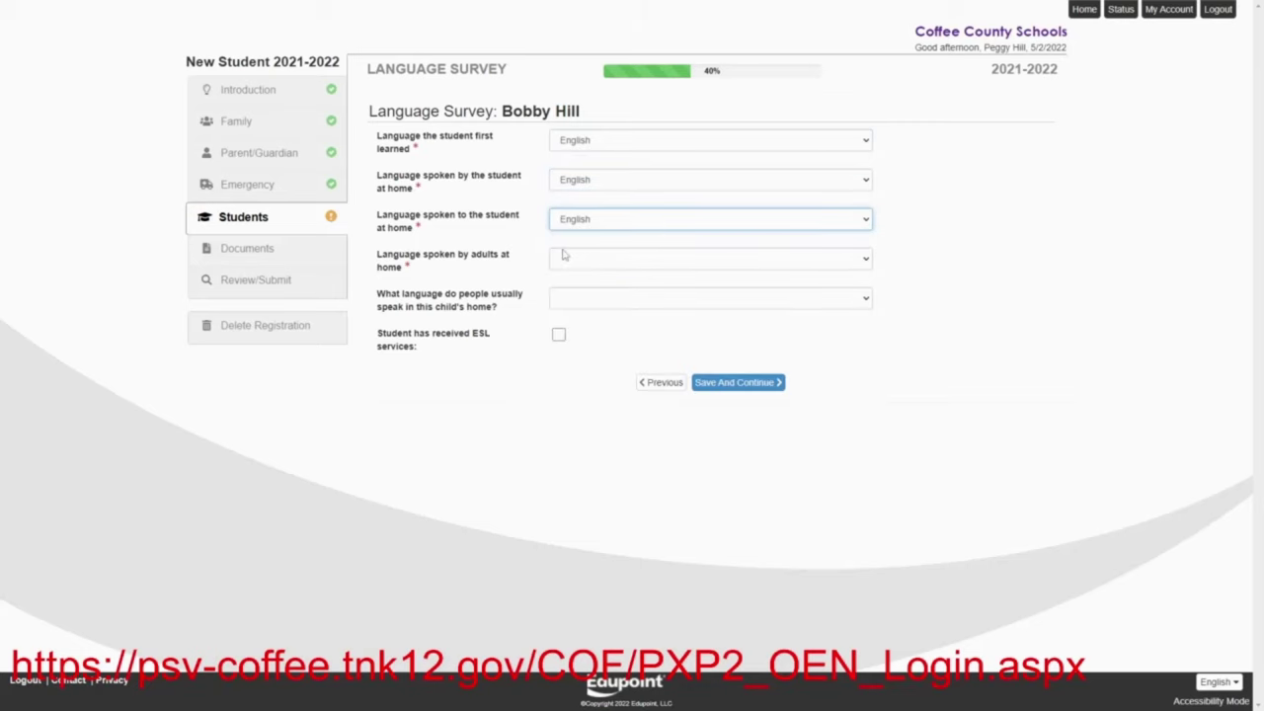
click(562, 262)
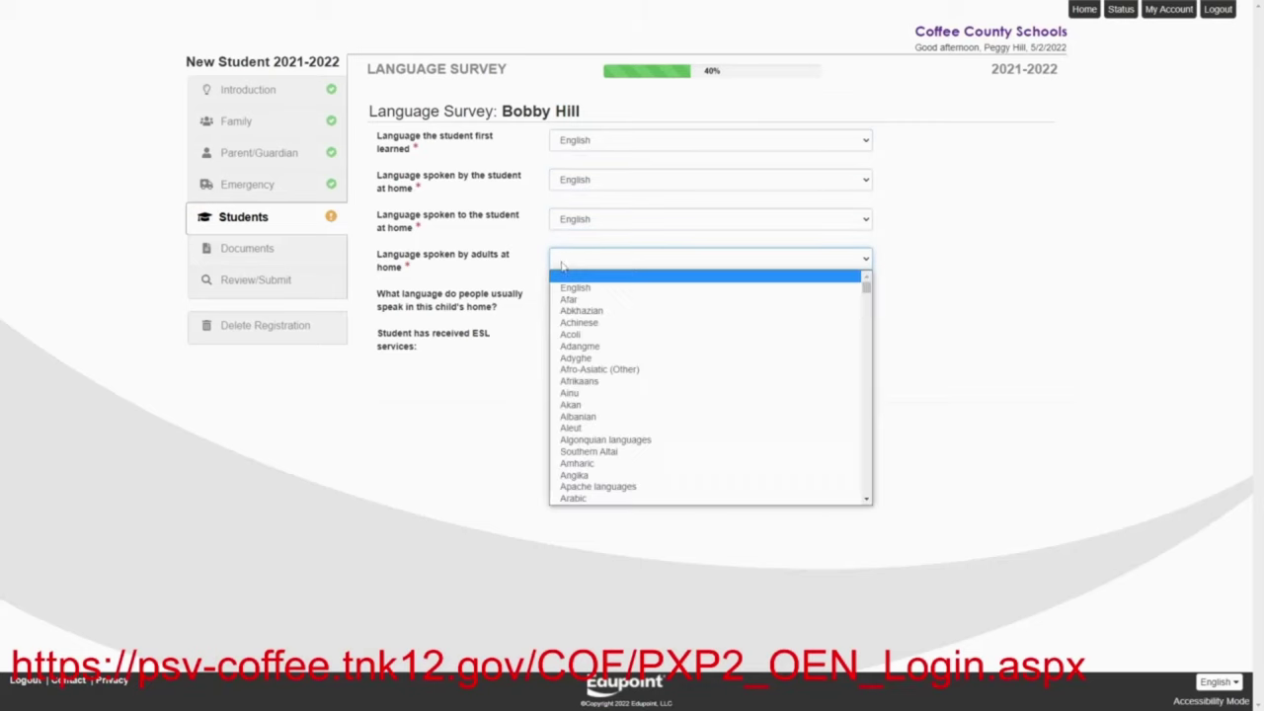
click(564, 286)
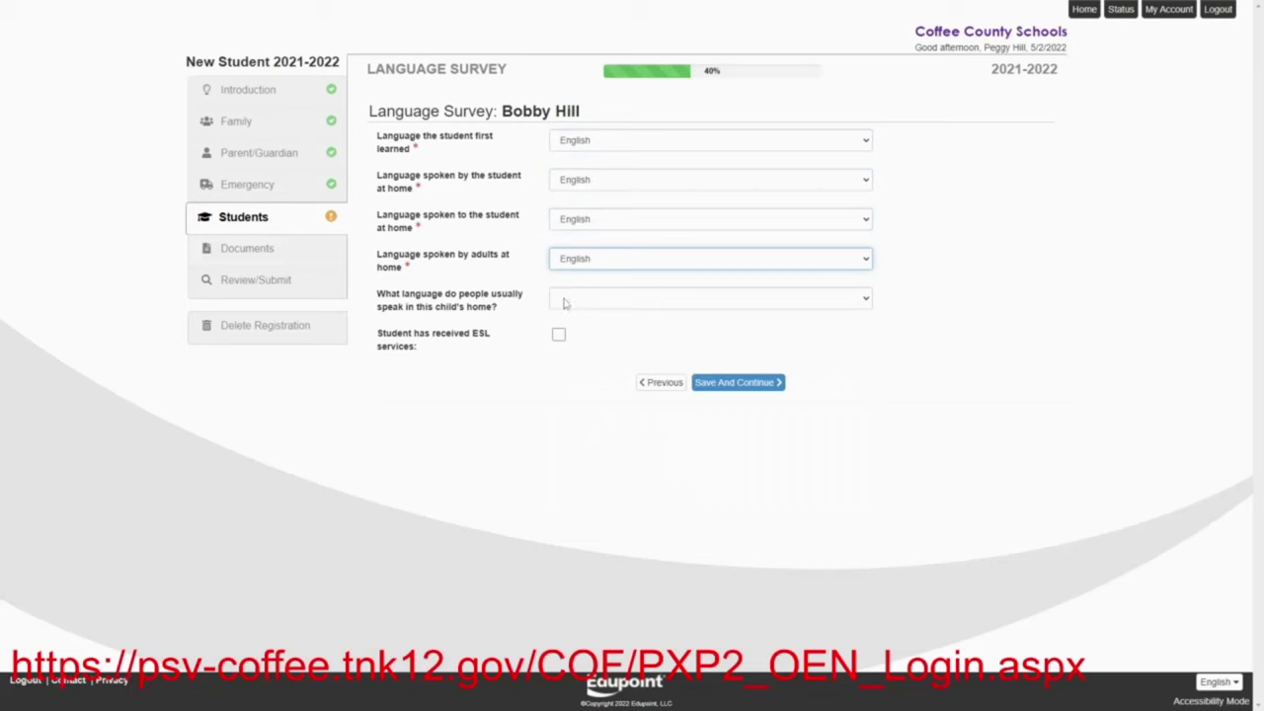
click(564, 301)
click(565, 326)
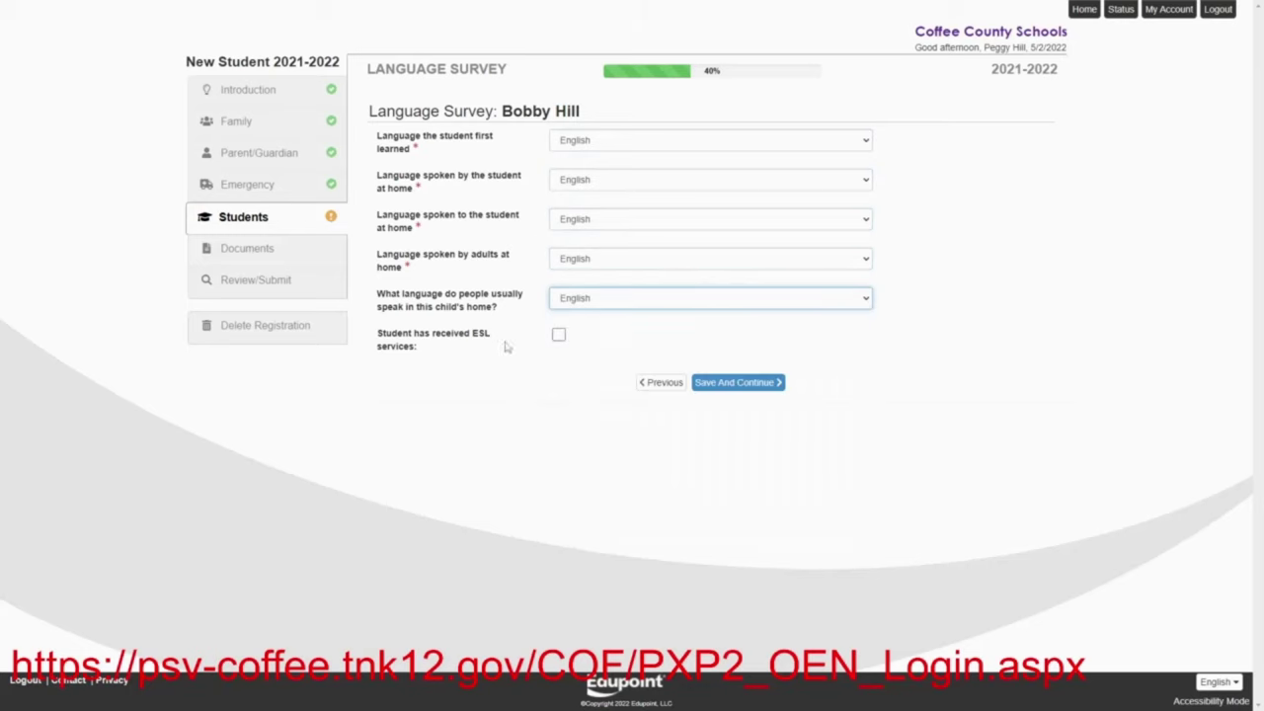
click(769, 382)
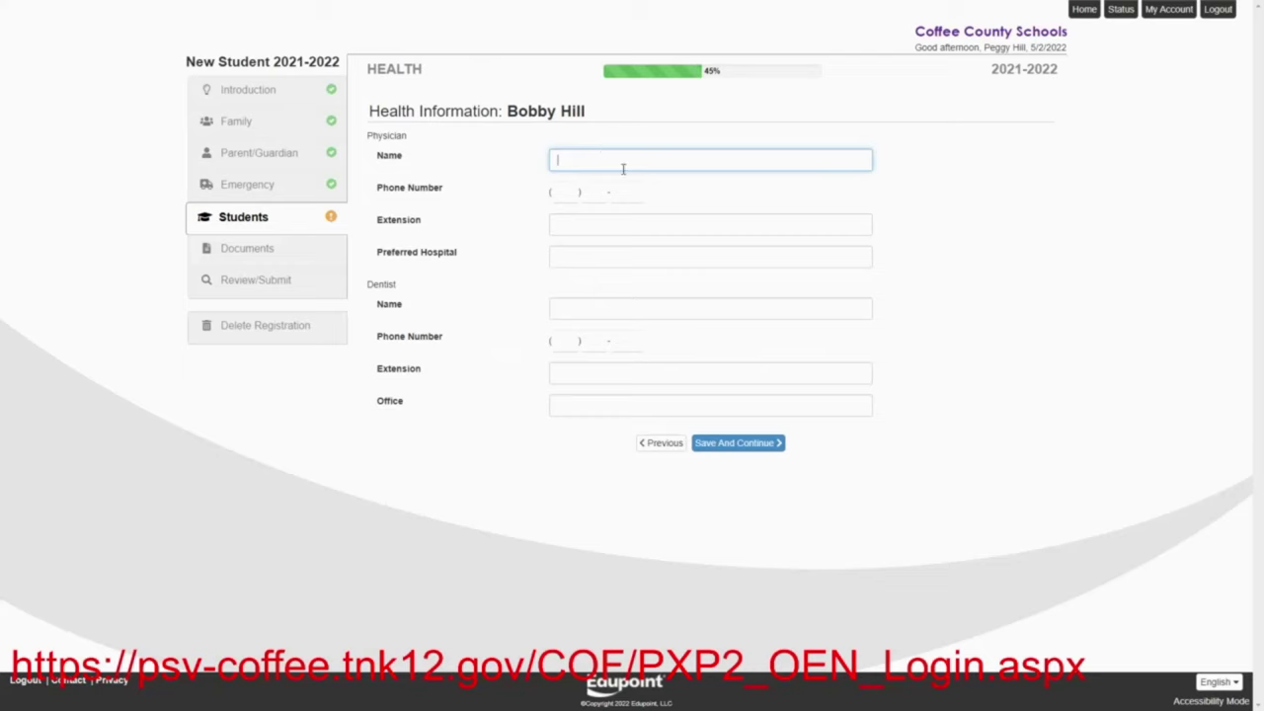
Leave the physician and dentist fields empty and continue past Health Information
click(707, 445)
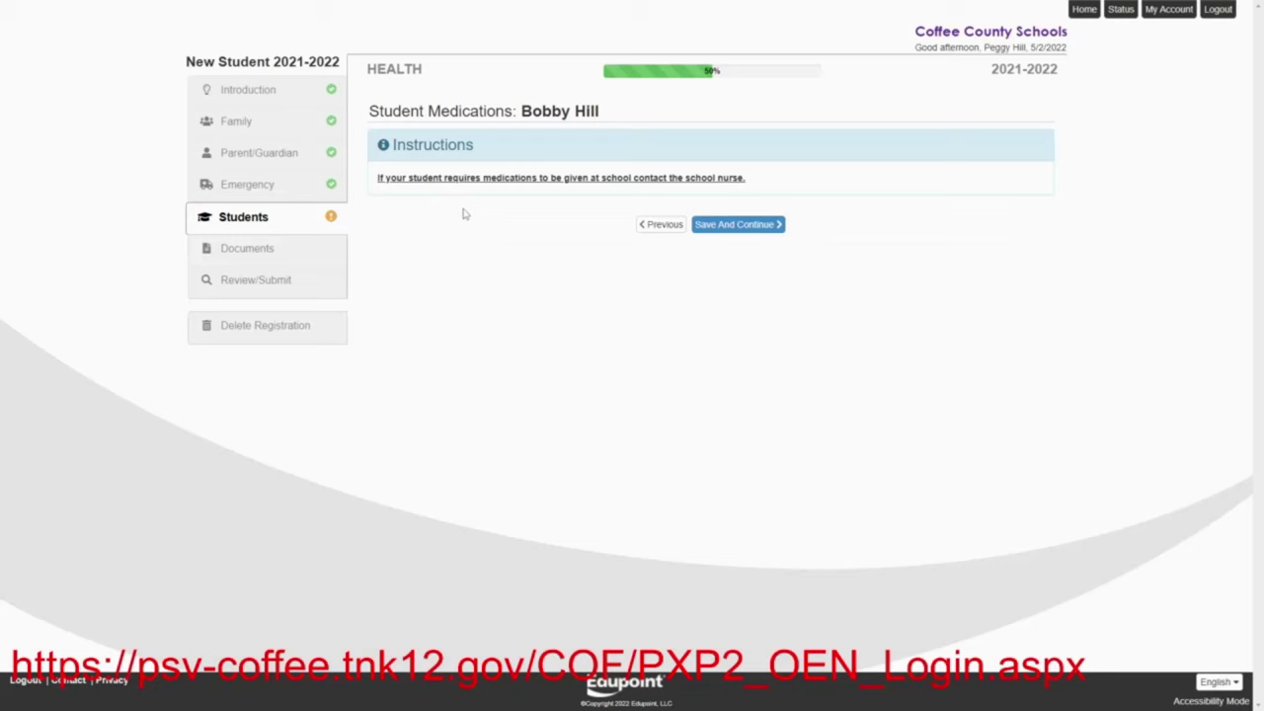
Acknowledge the medications notice and add Adjustment Disorder with start date 04/01/2011
click(720, 233)
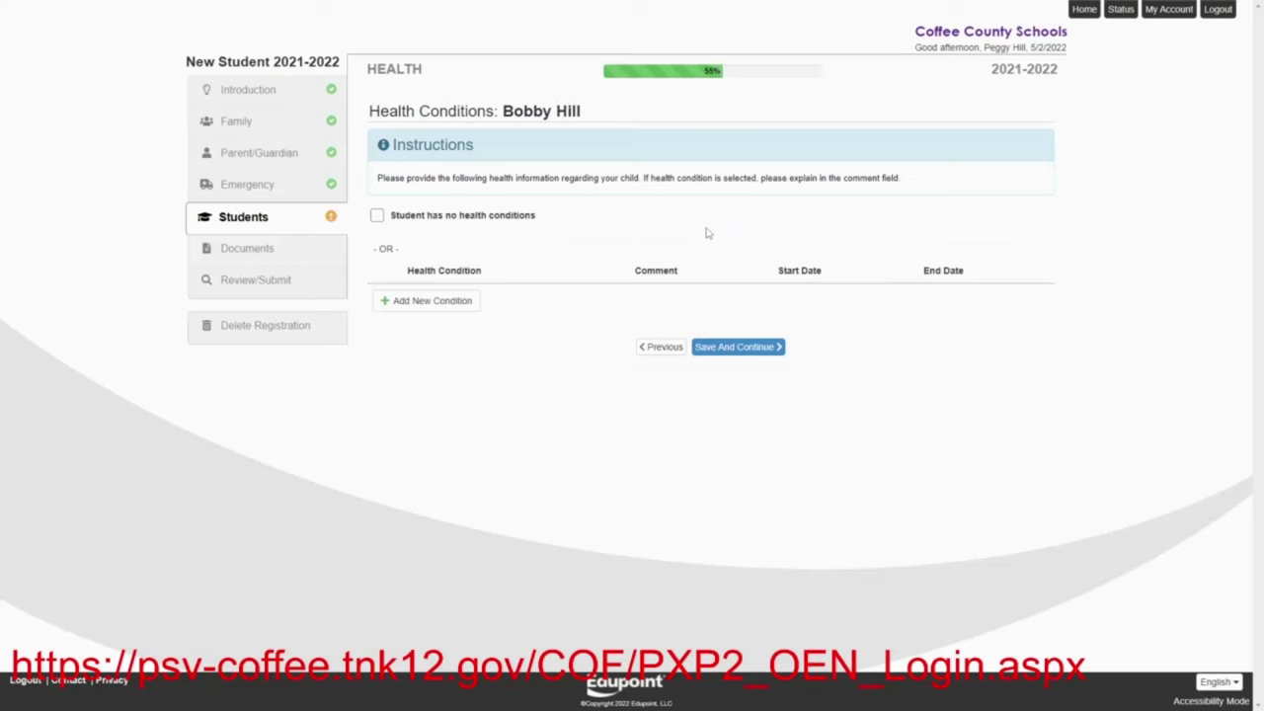
click(392, 308)
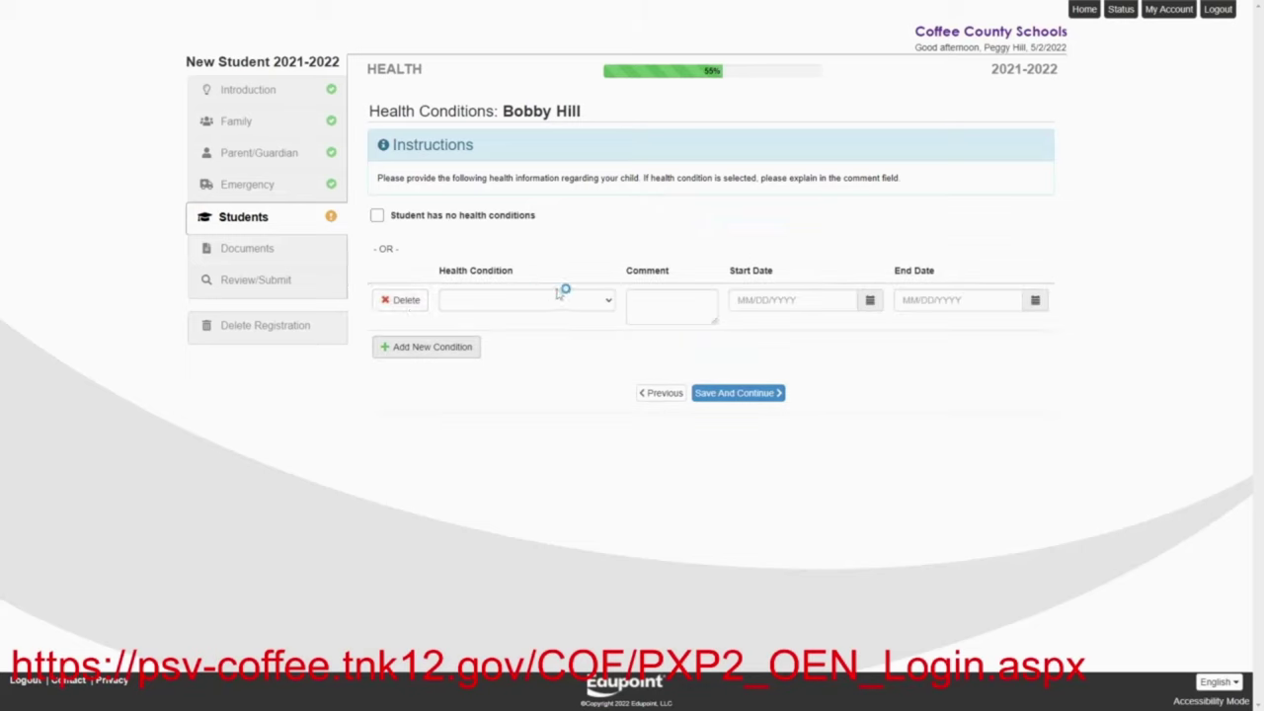
click(609, 306)
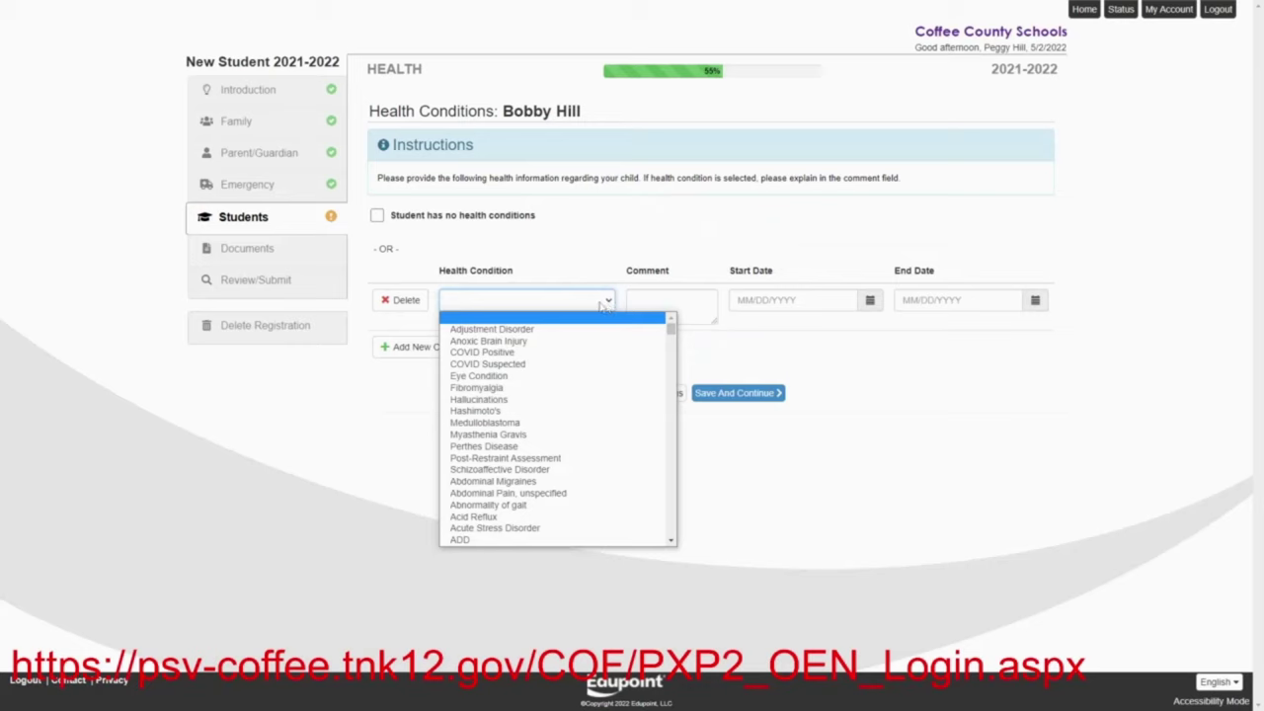
click(544, 332)
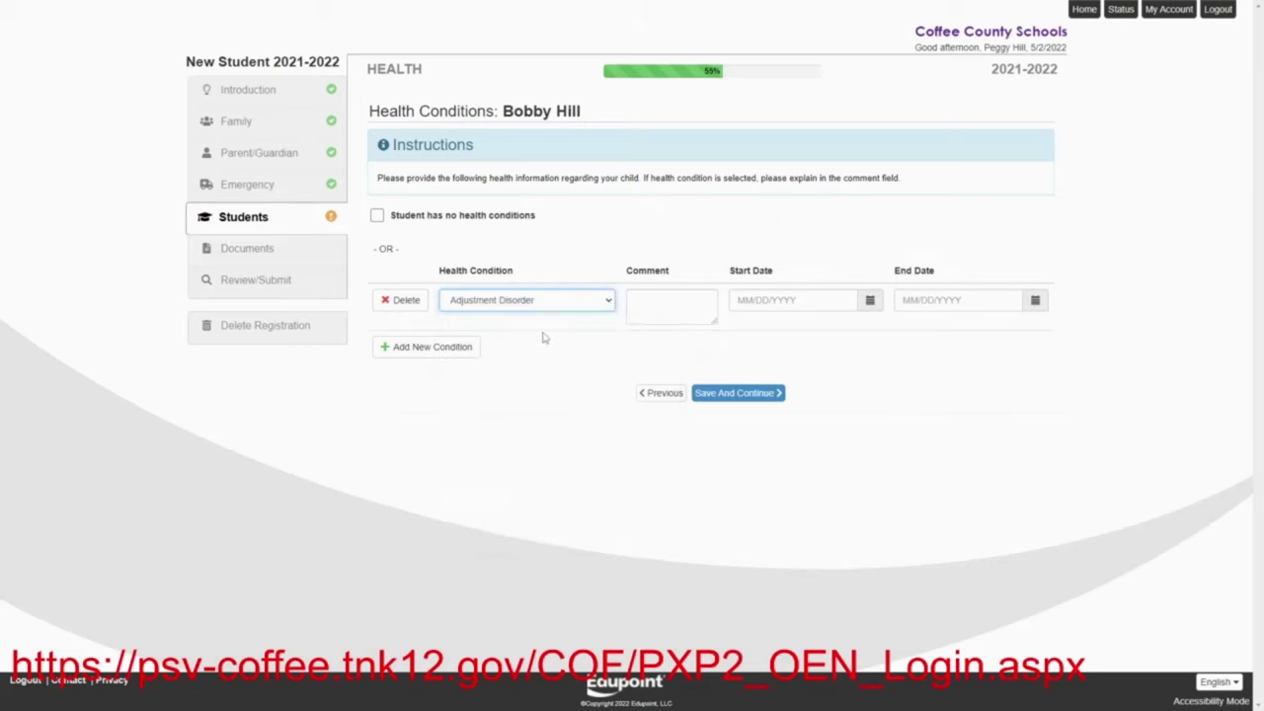
click(871, 302)
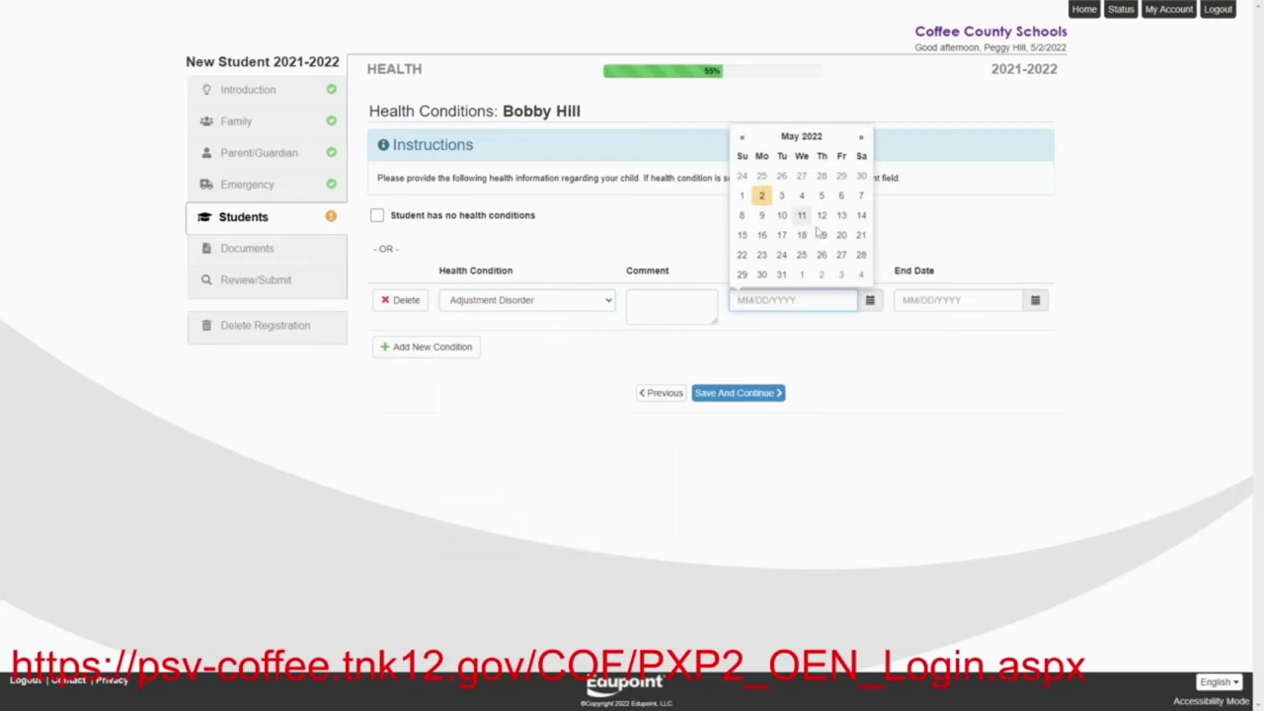
text(04)
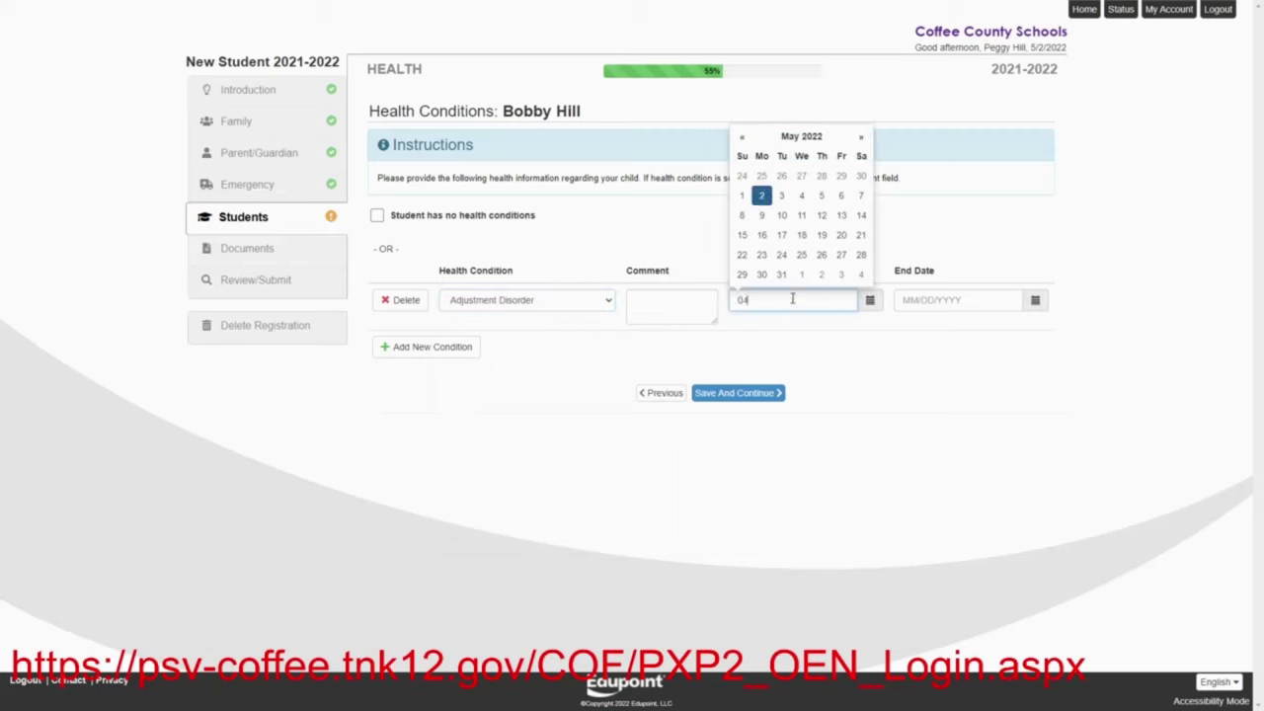
text(012011)
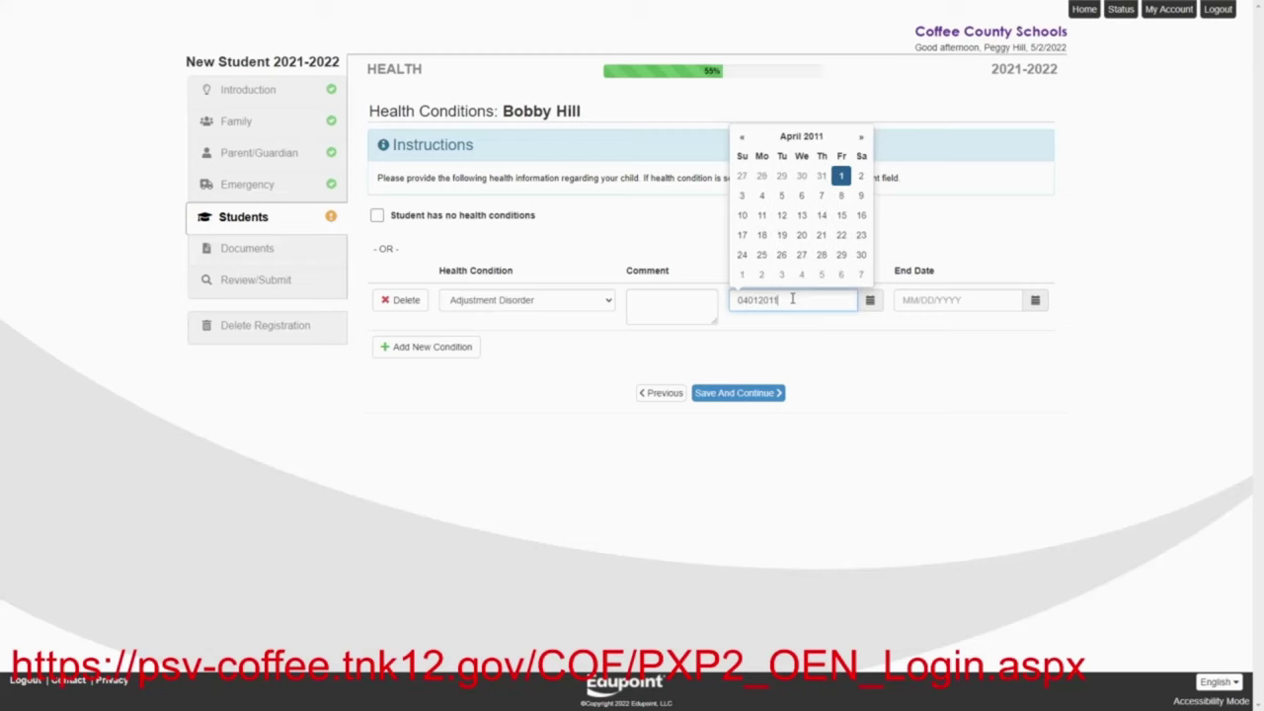
click(787, 356)
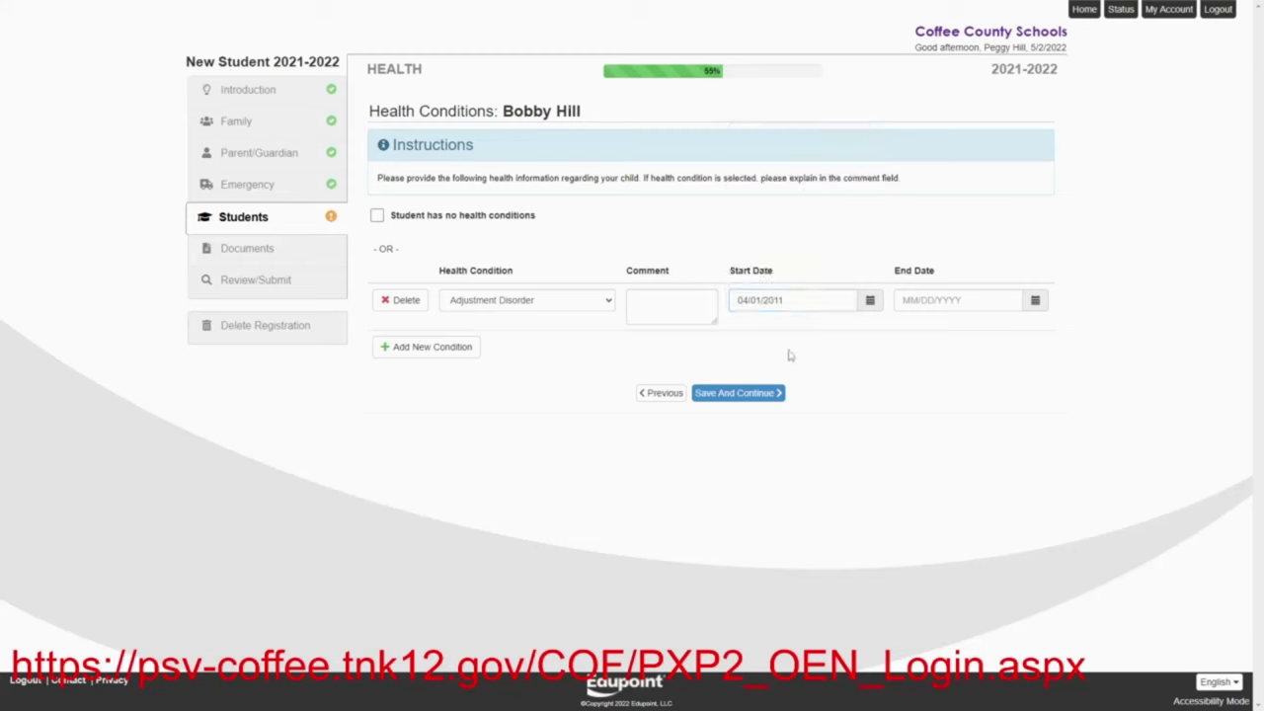
Add Obesity, NOS with start date 07/01/2015, correcting a mistyped date, and save
click(463, 351)
click(607, 349)
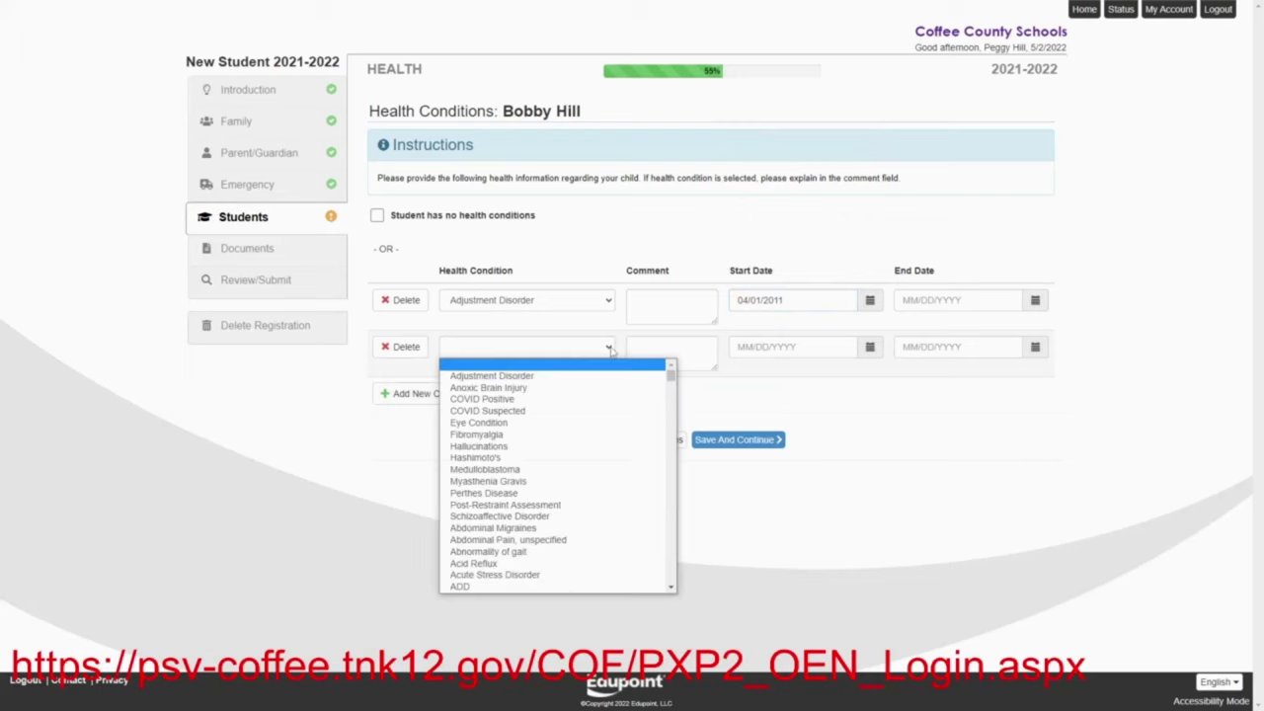
scroll(578, 484, down, 15)
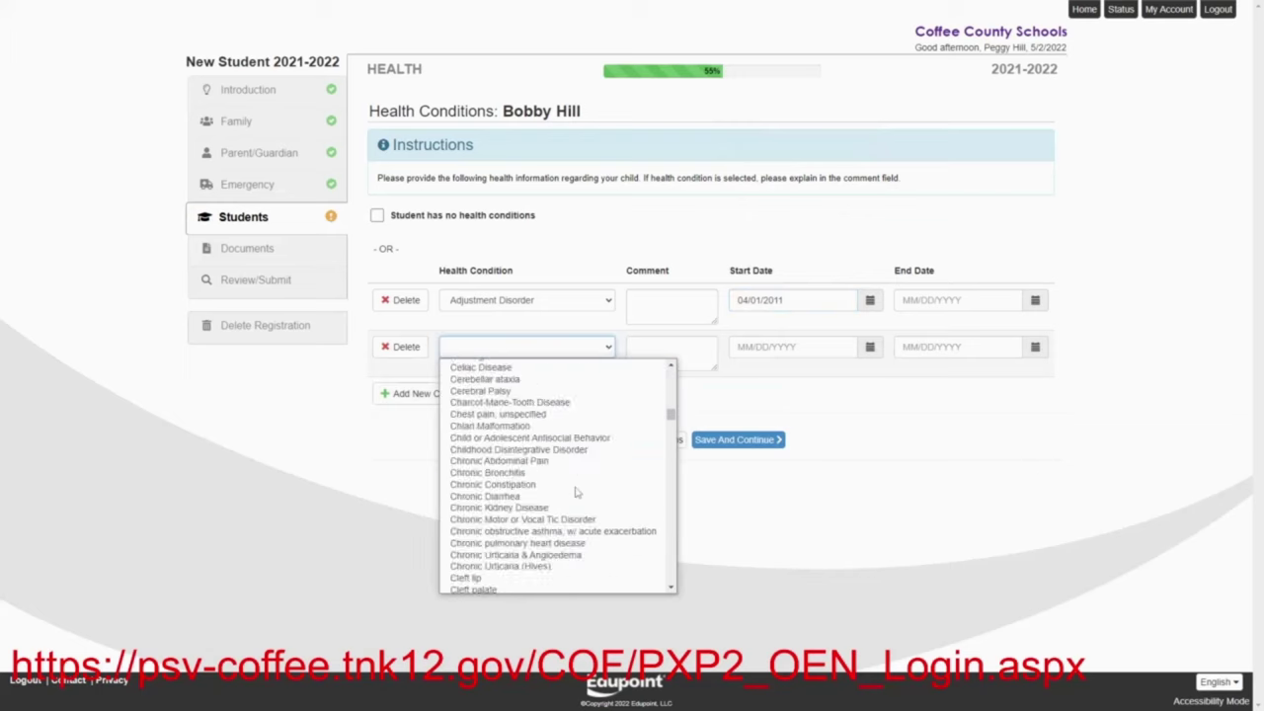
scroll(576, 491, down, 15)
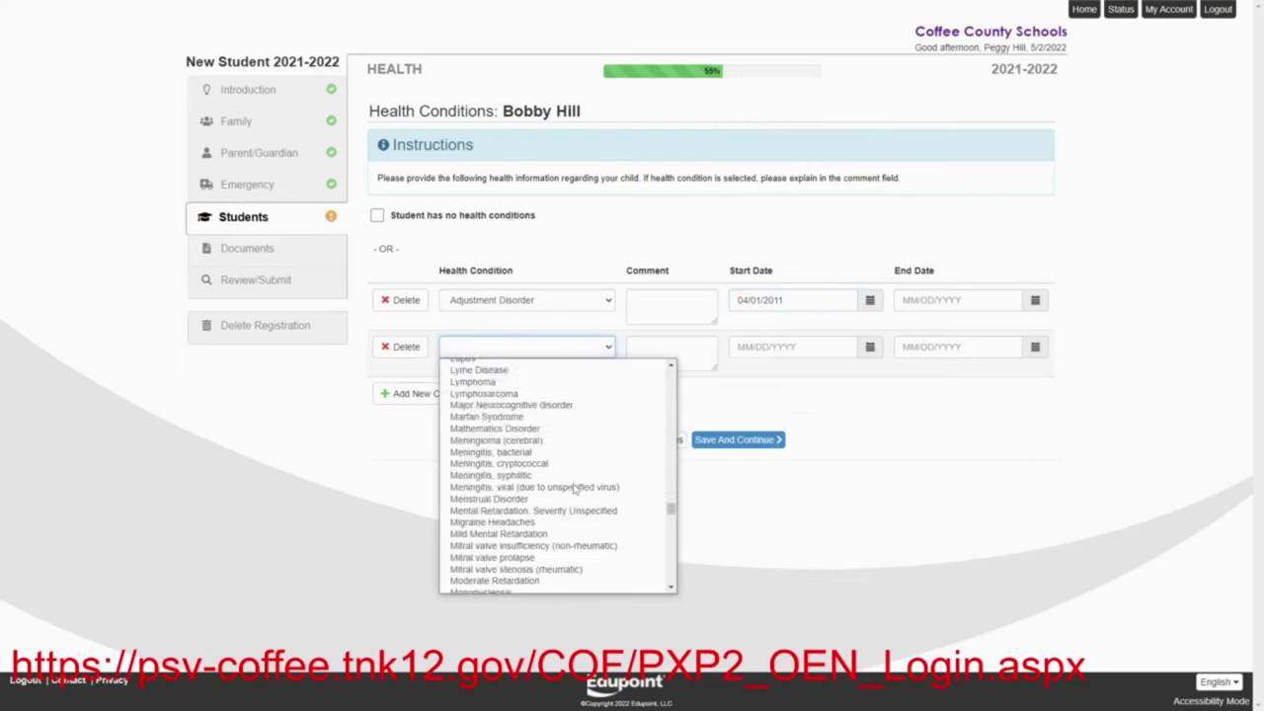
scroll(575, 489, down, 8)
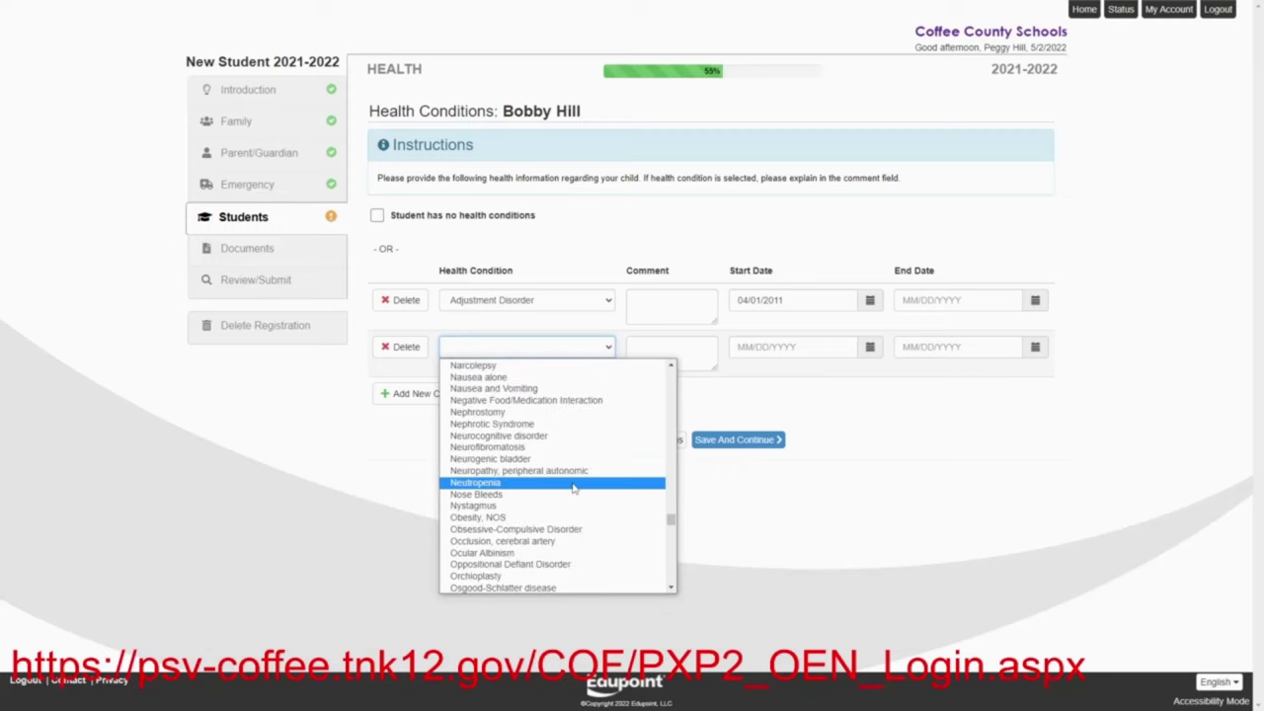
click(503, 519)
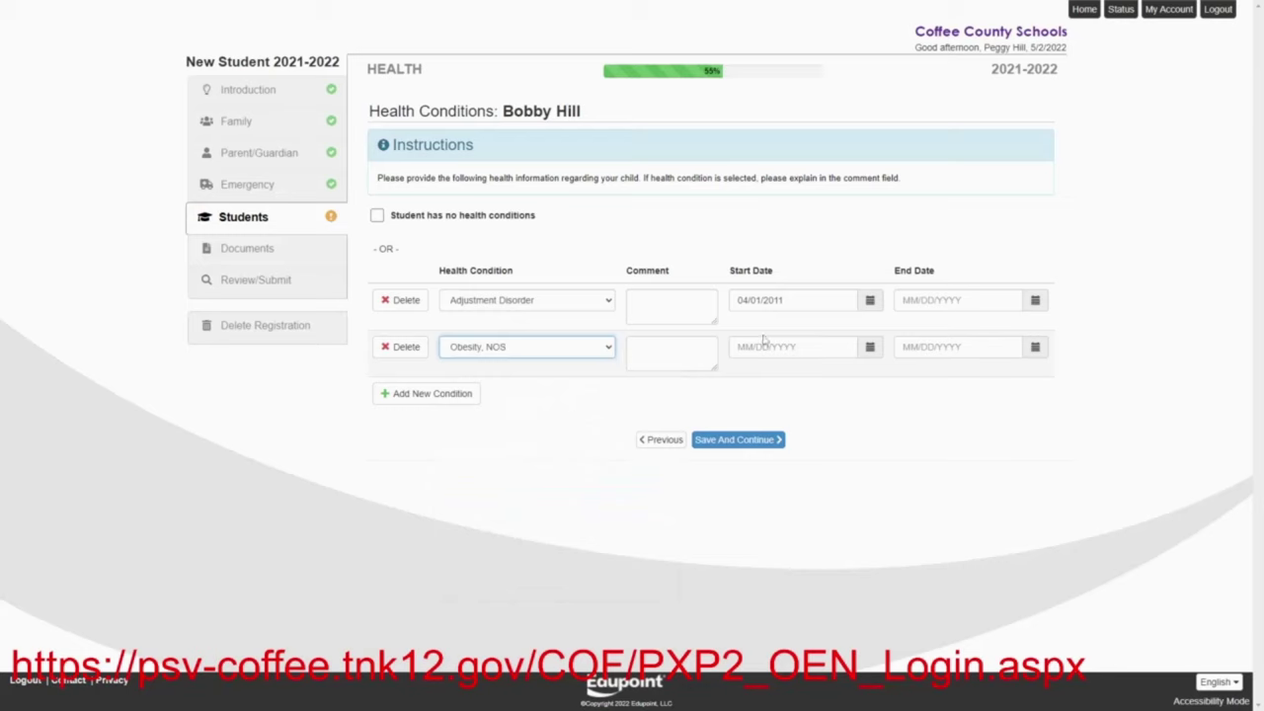
click(819, 348)
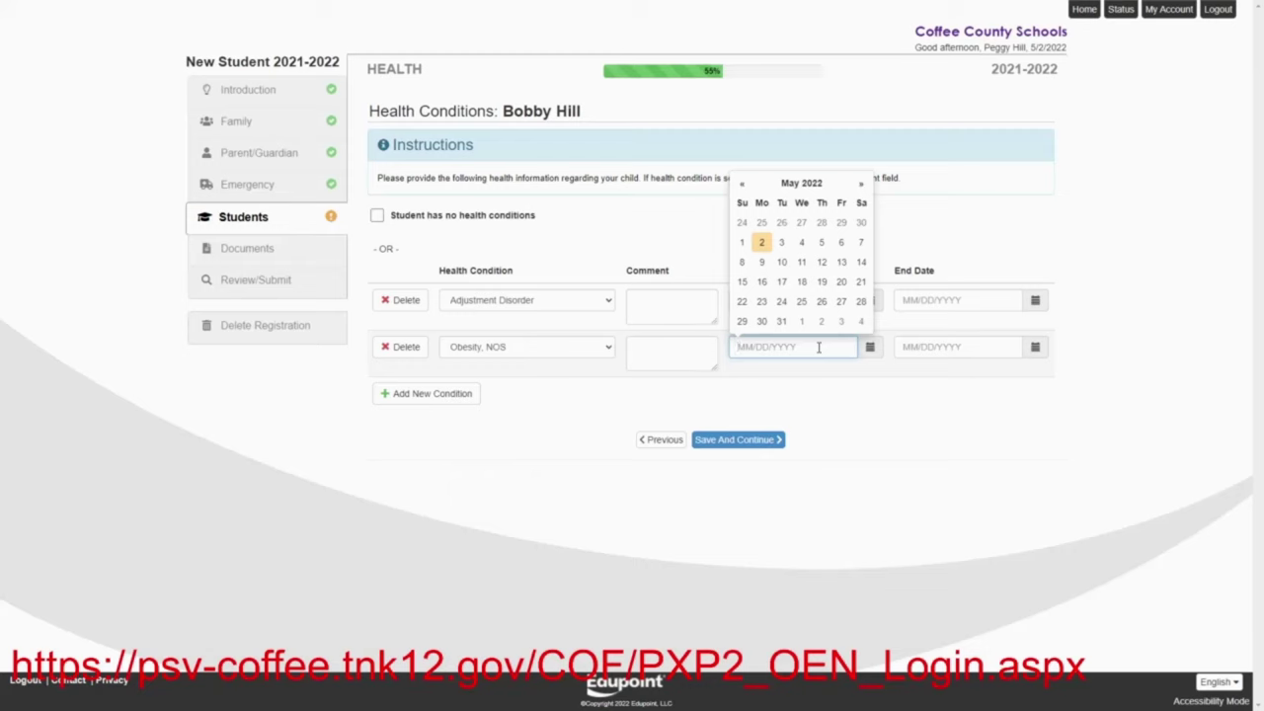
text(070102)
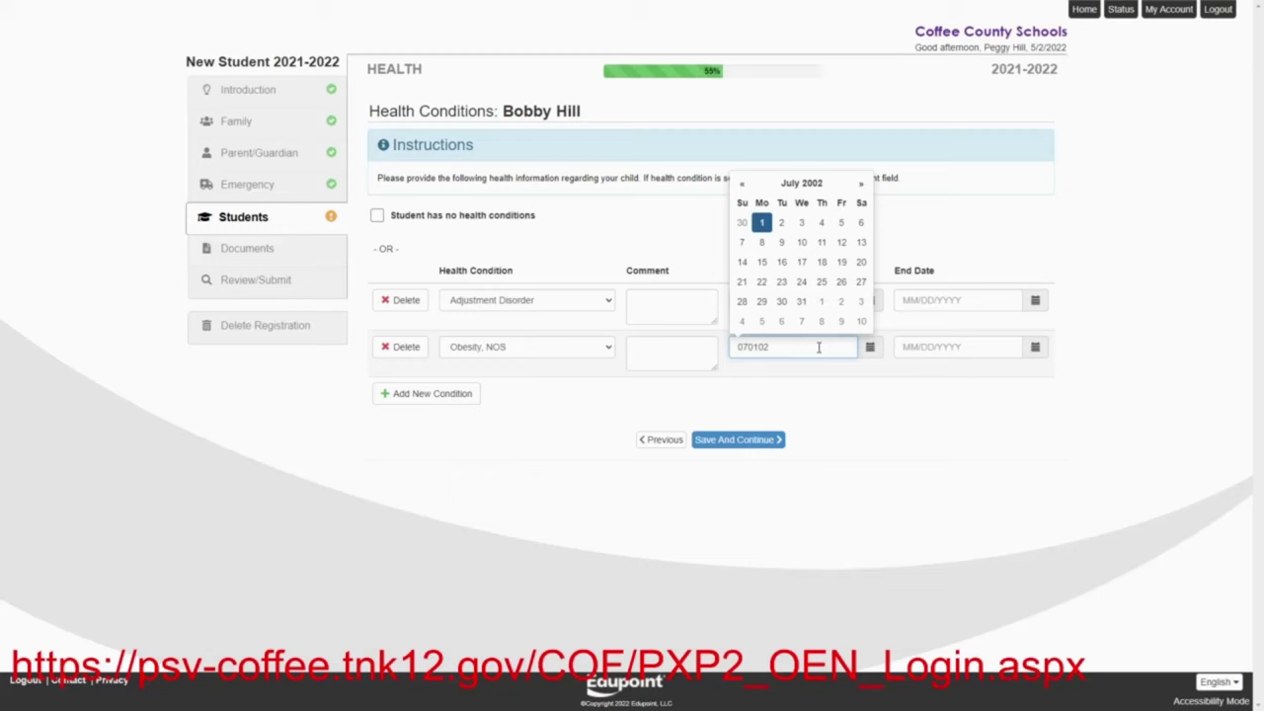
text(015)
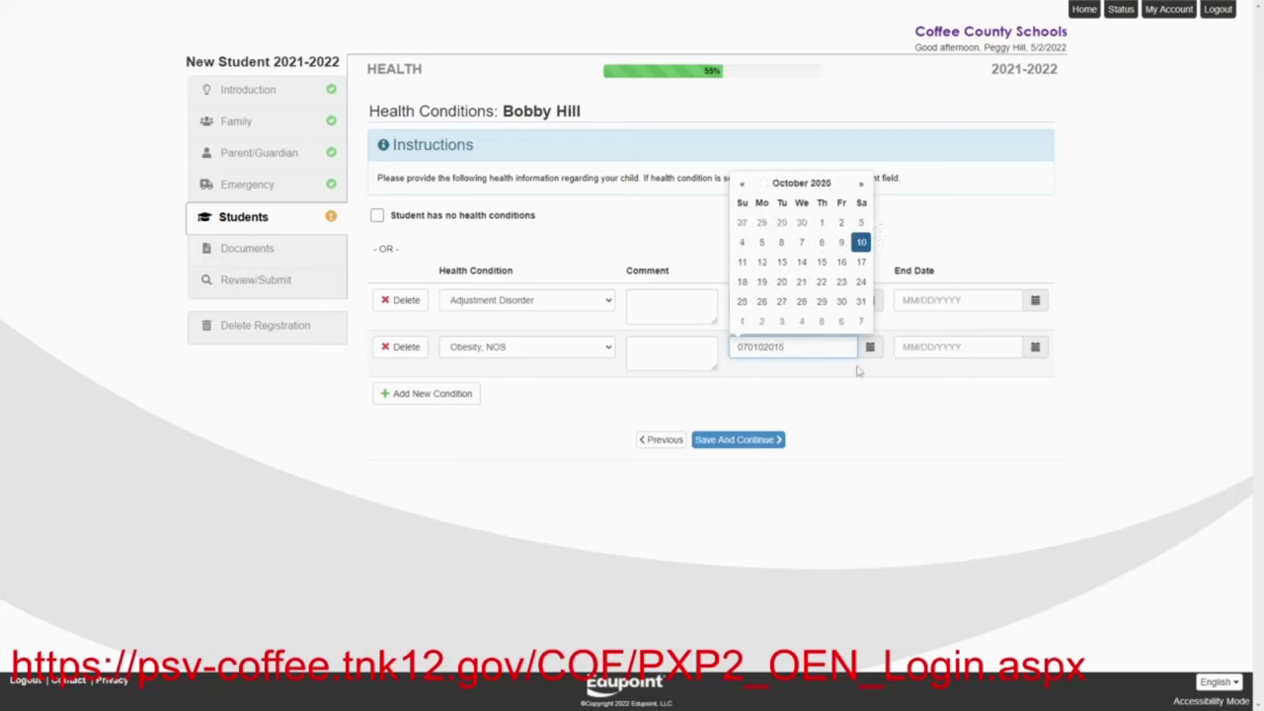
click(862, 442)
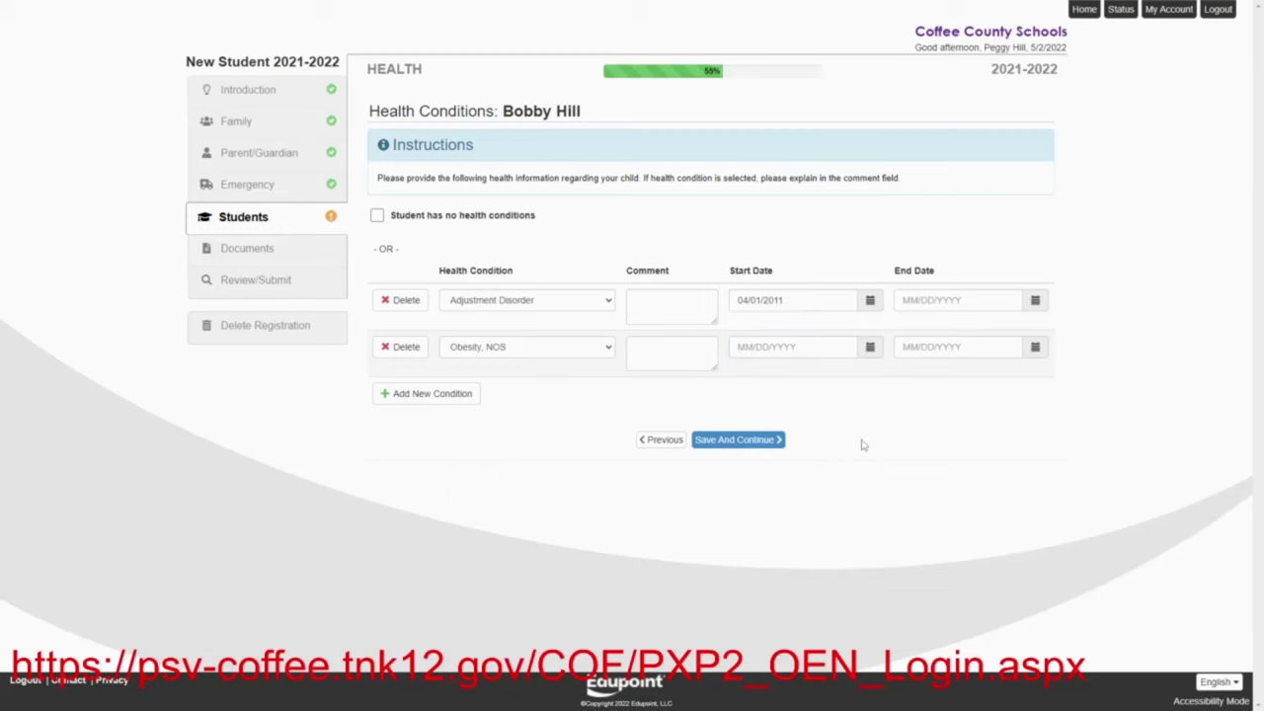
click(811, 346)
text(07)
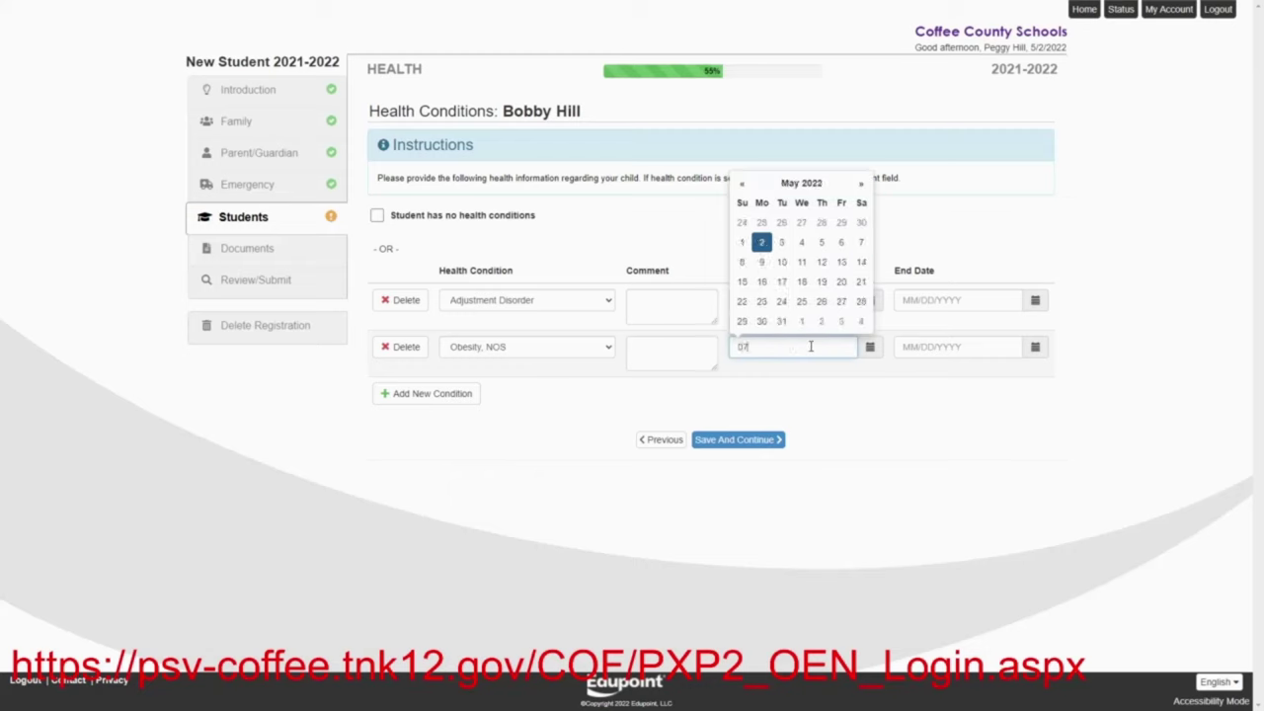
text(012015)
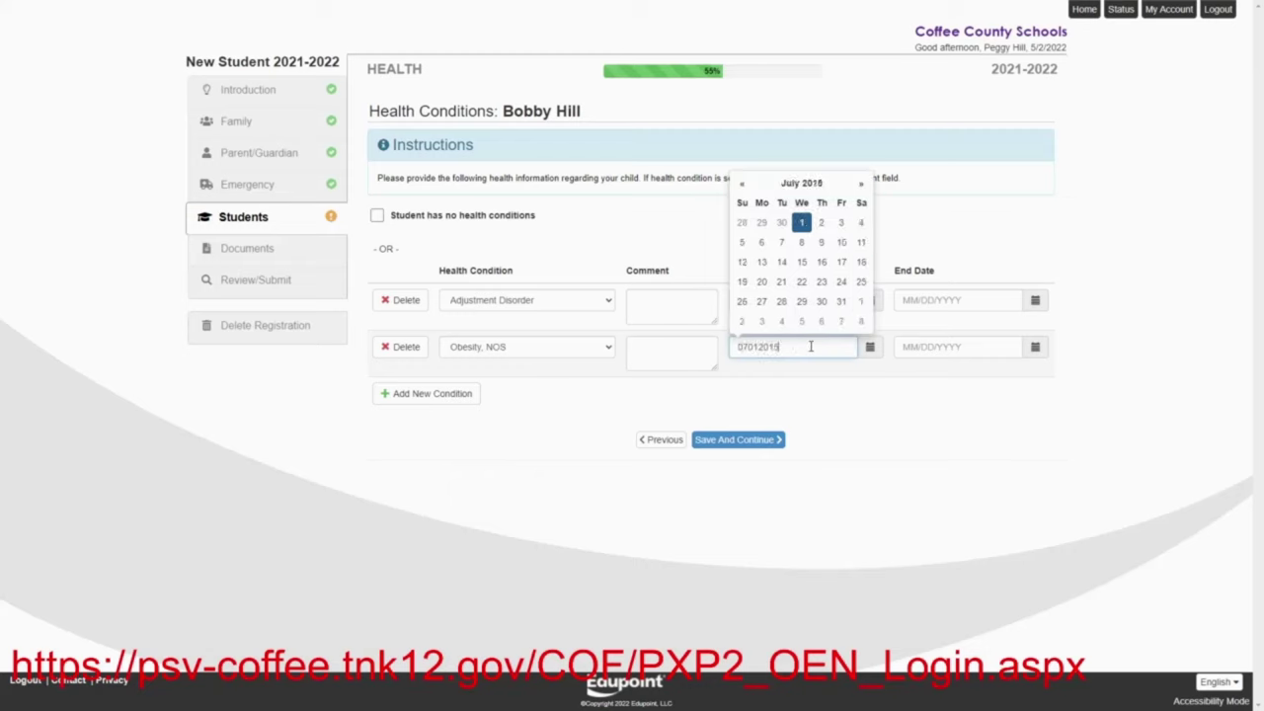
click(836, 413)
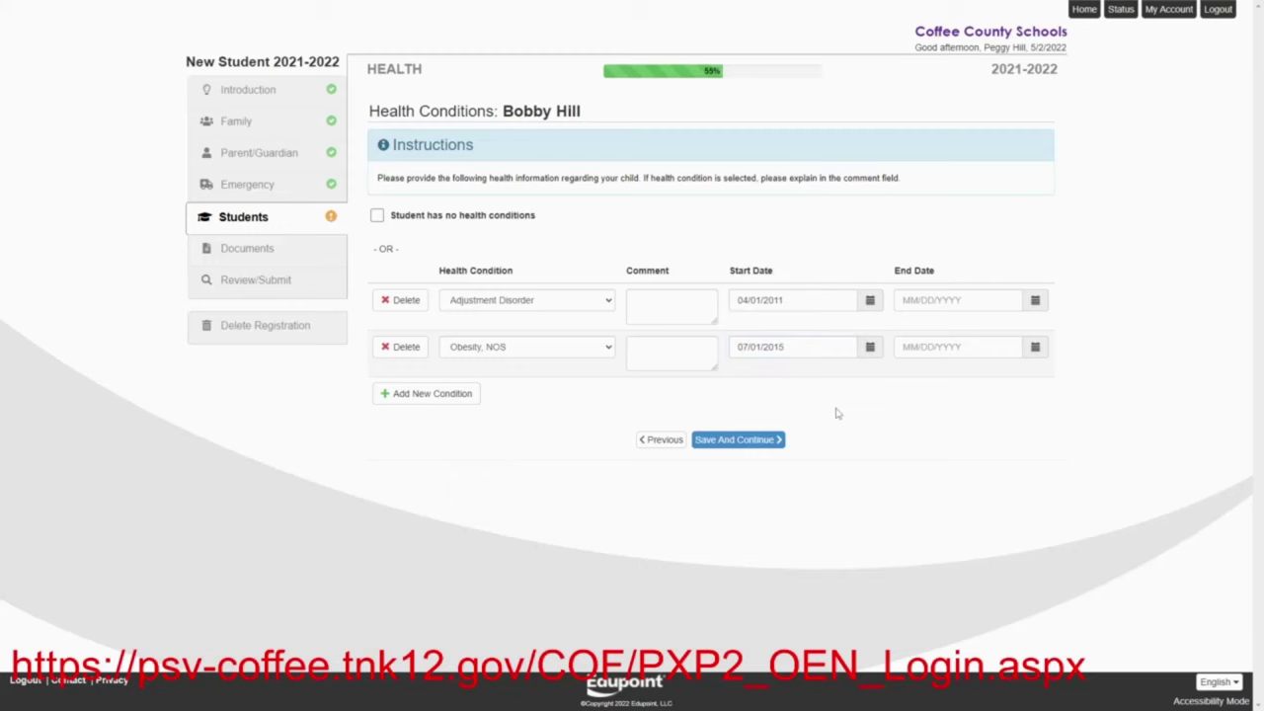
click(742, 449)
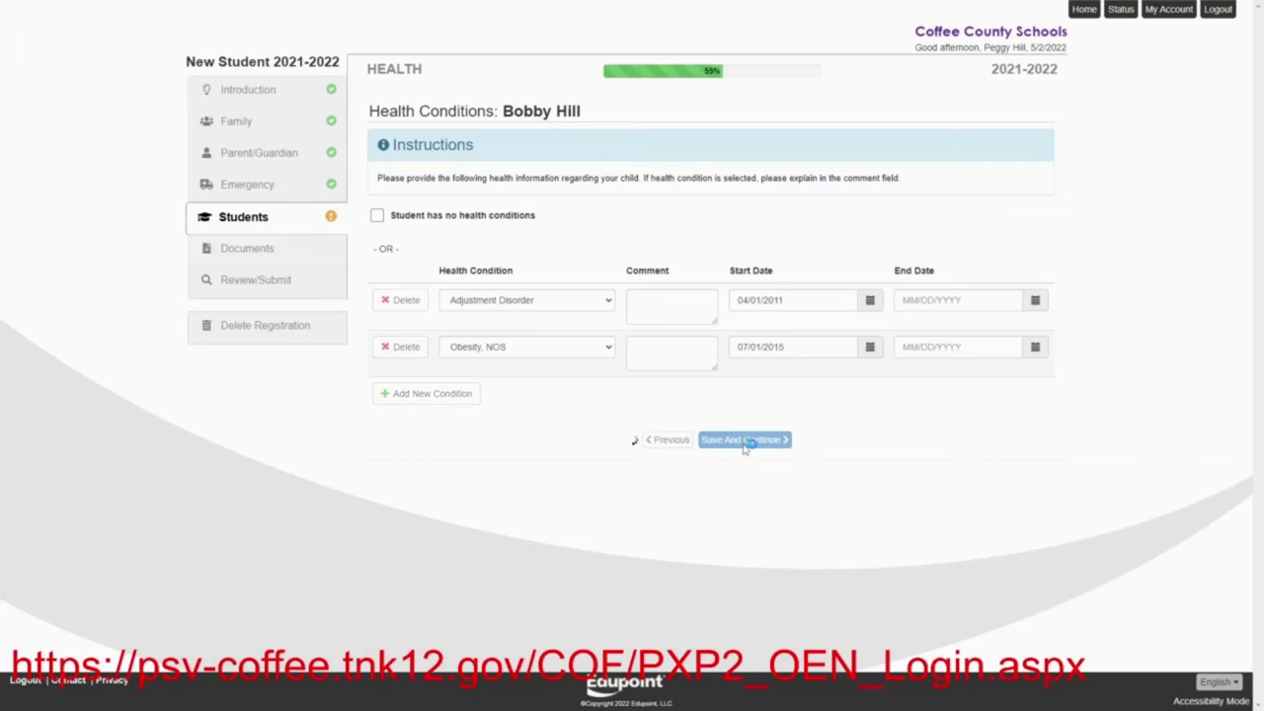
Permit photo release, Internet use and military release; set home internet Yes via Satellite, device Yes; save
click(586, 252)
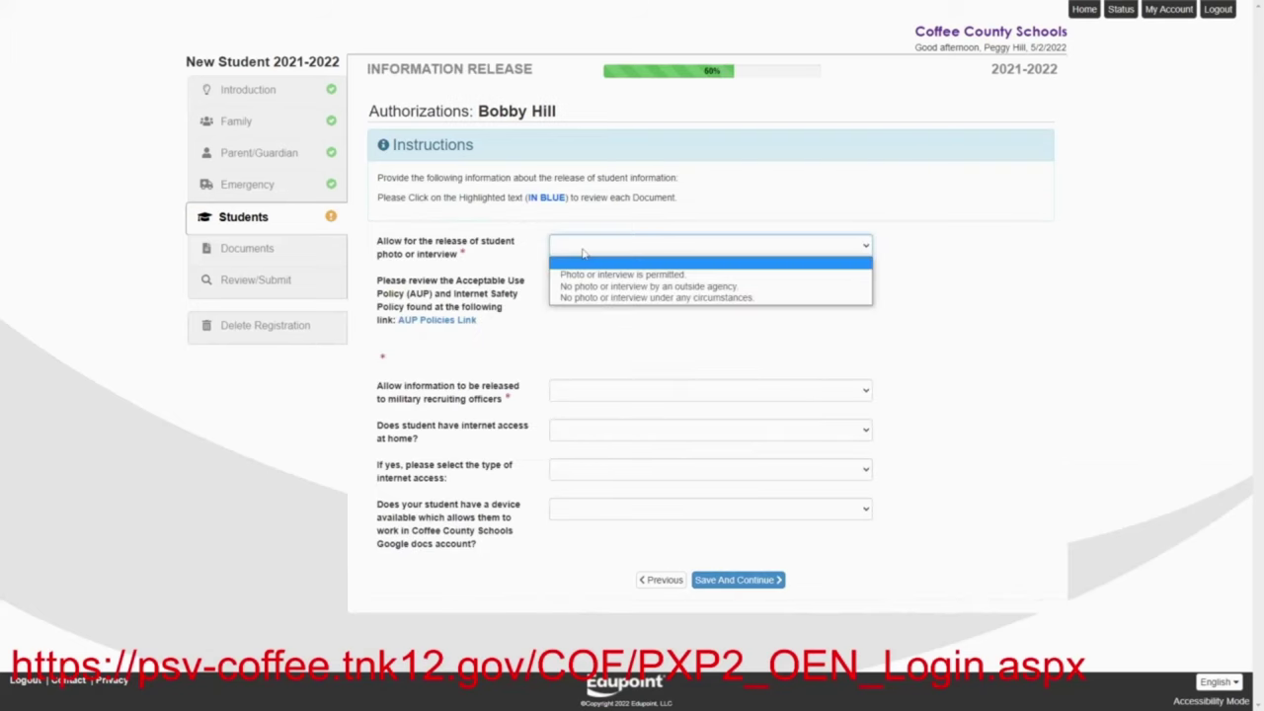
click(586, 270)
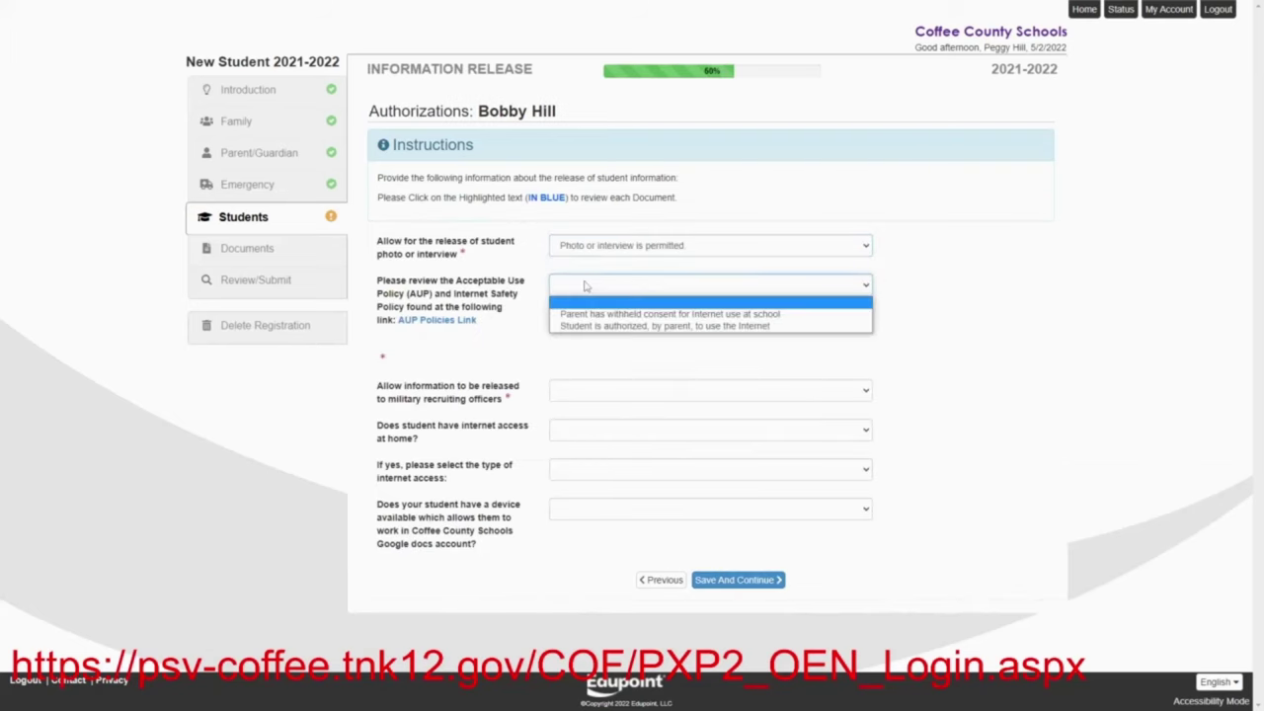
click(585, 285)
click(578, 327)
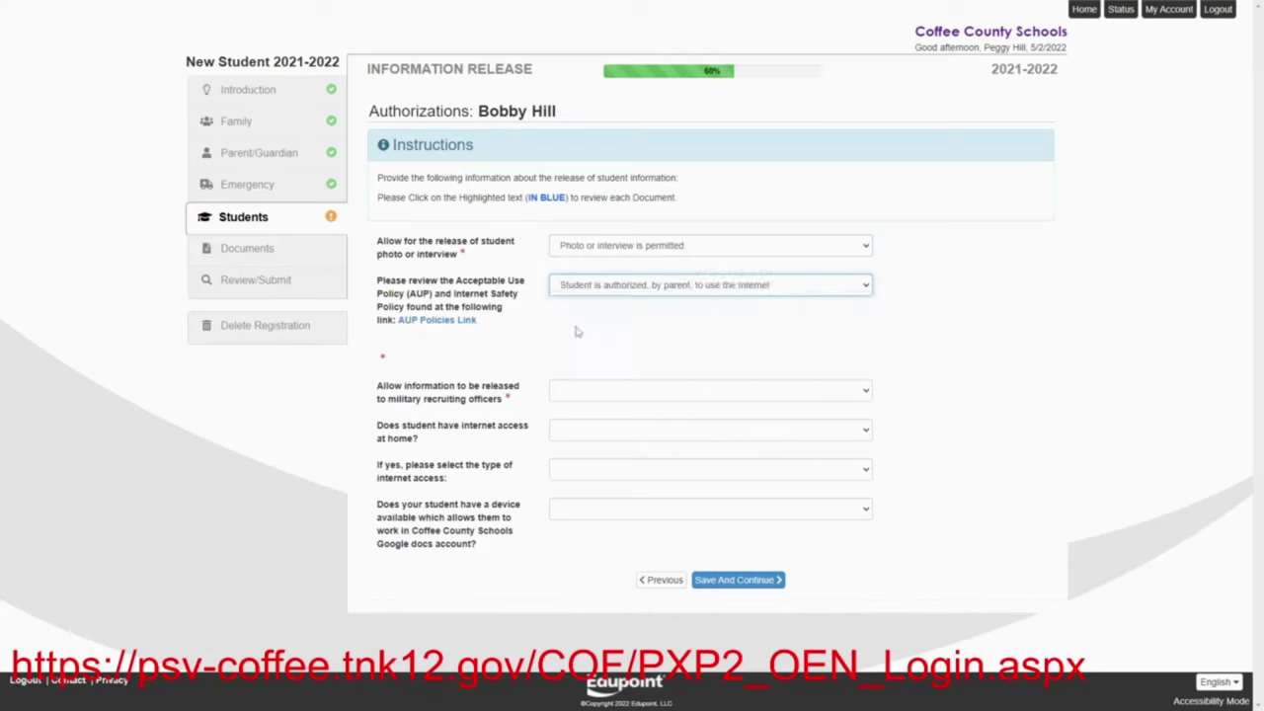
click(573, 392)
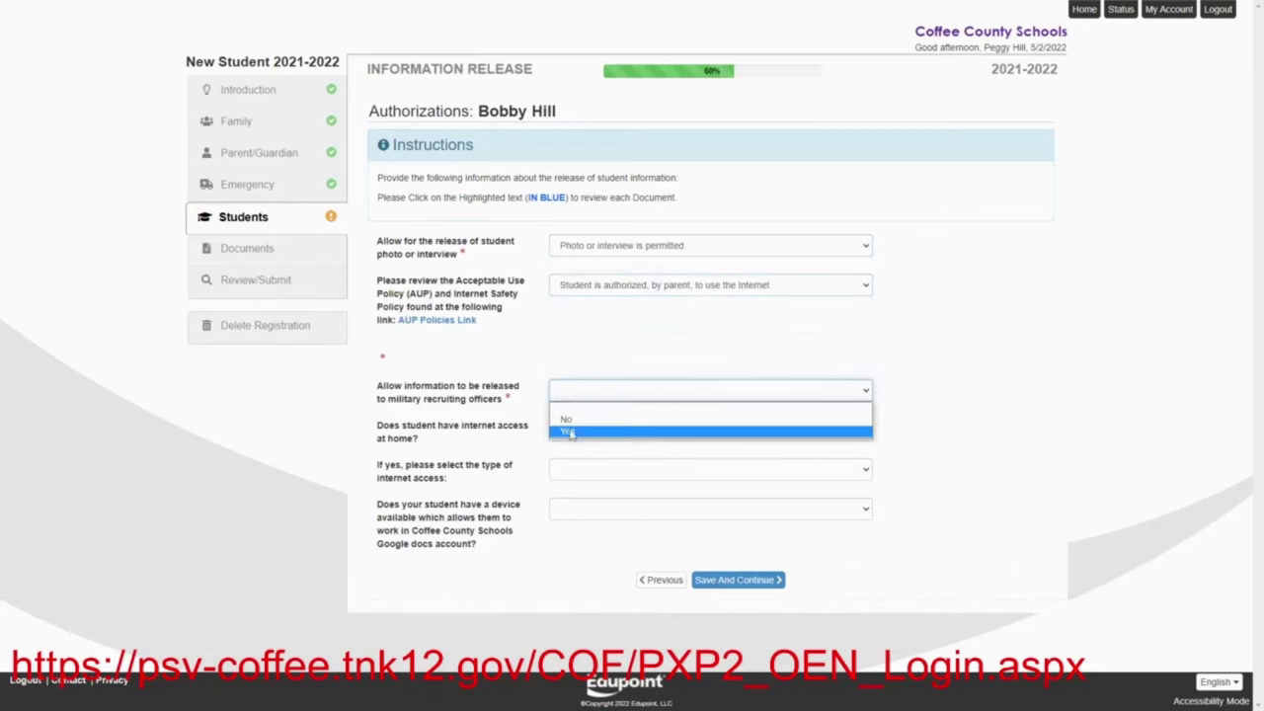
click(570, 433)
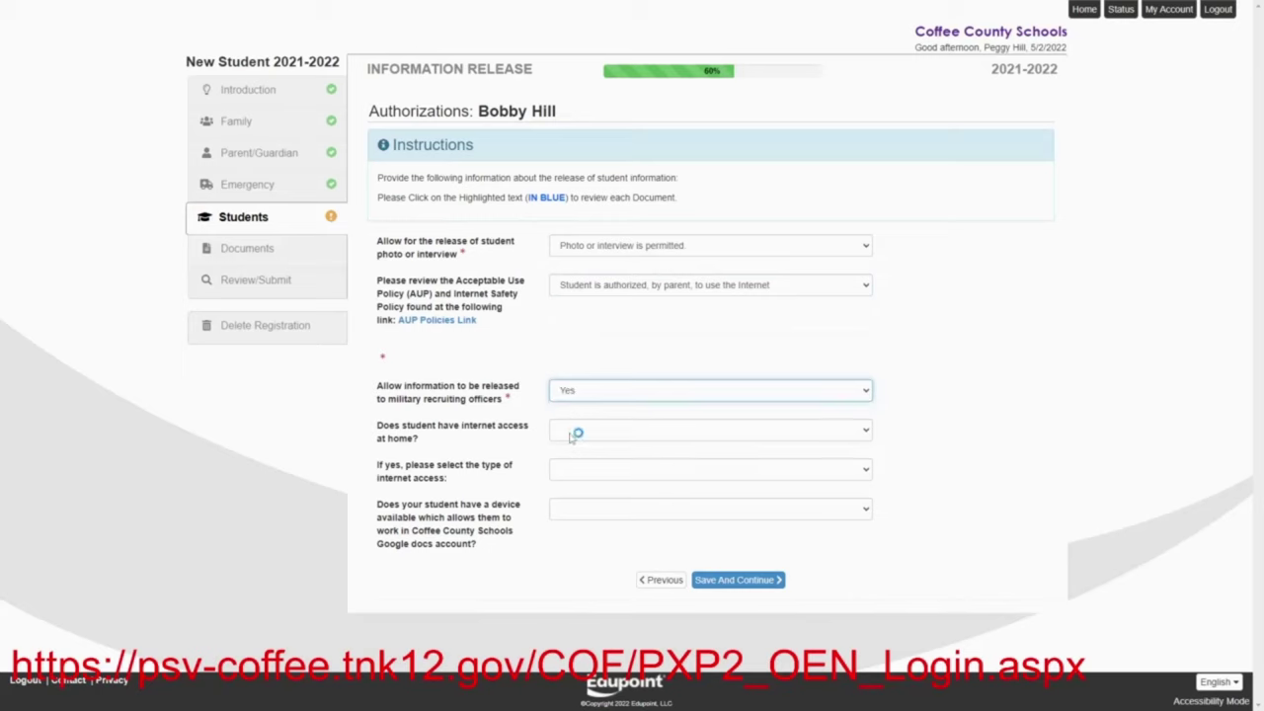
click(564, 435)
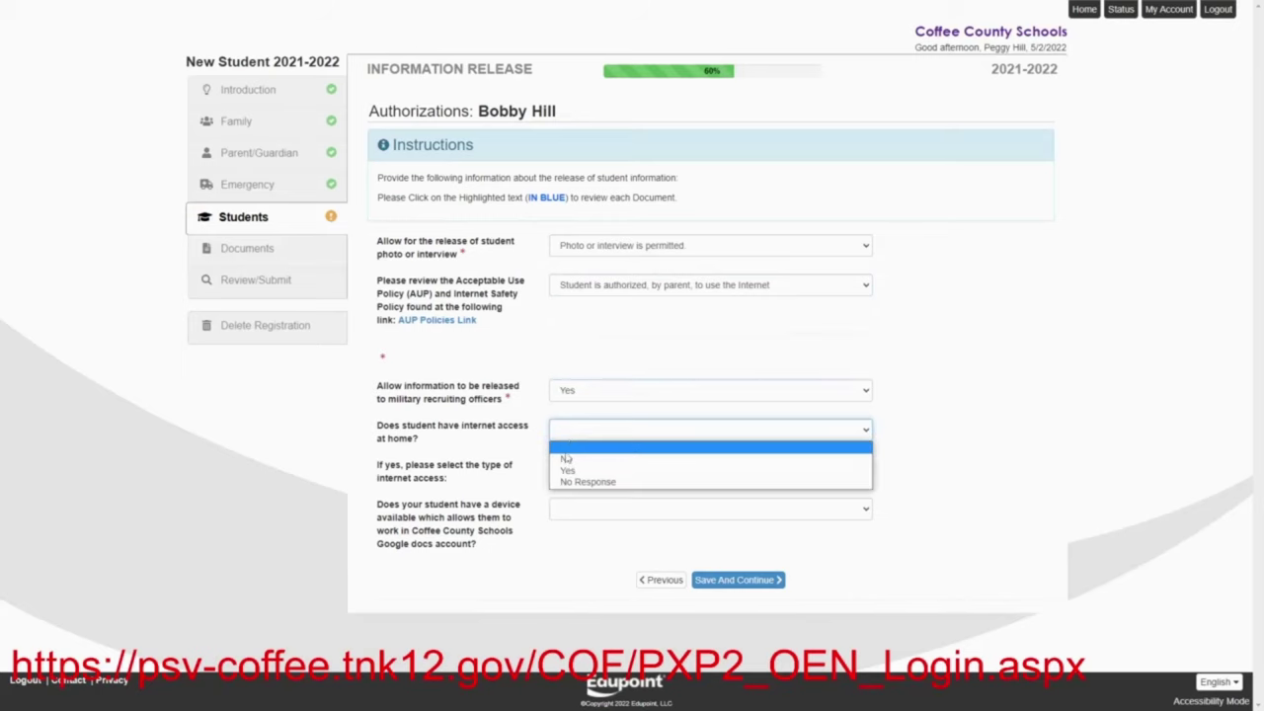
click(567, 470)
click(568, 475)
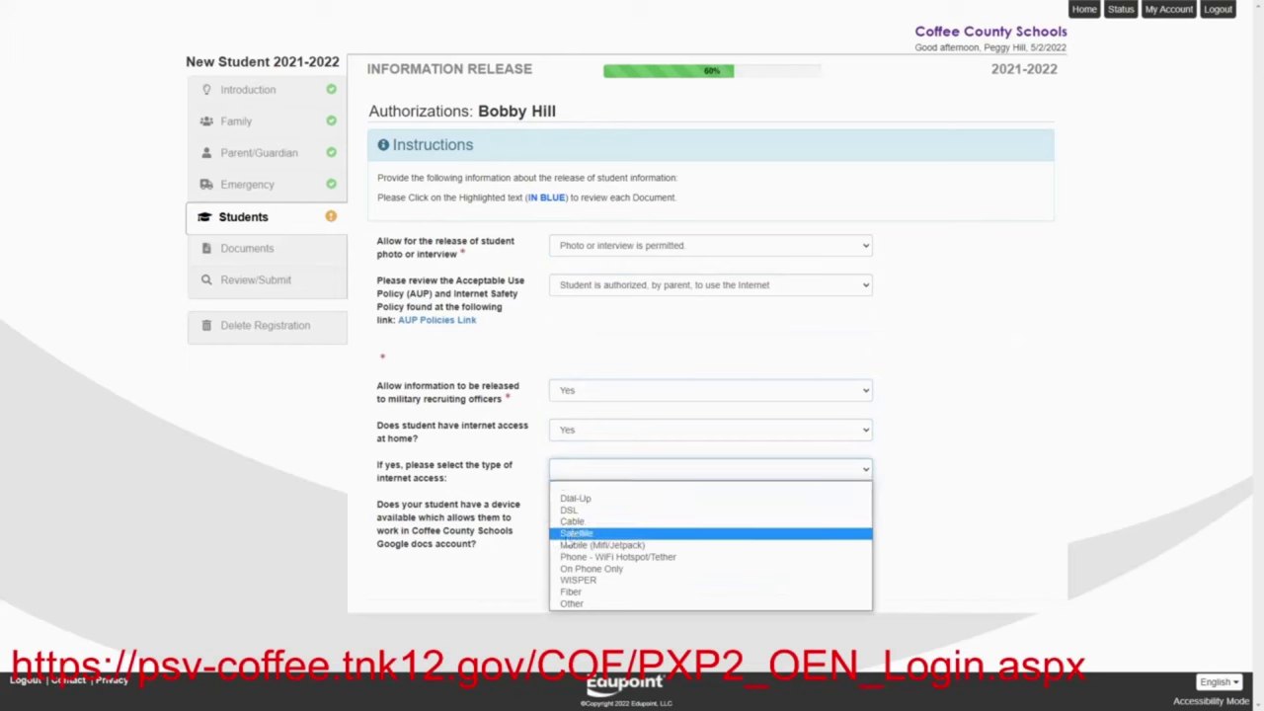
click(567, 534)
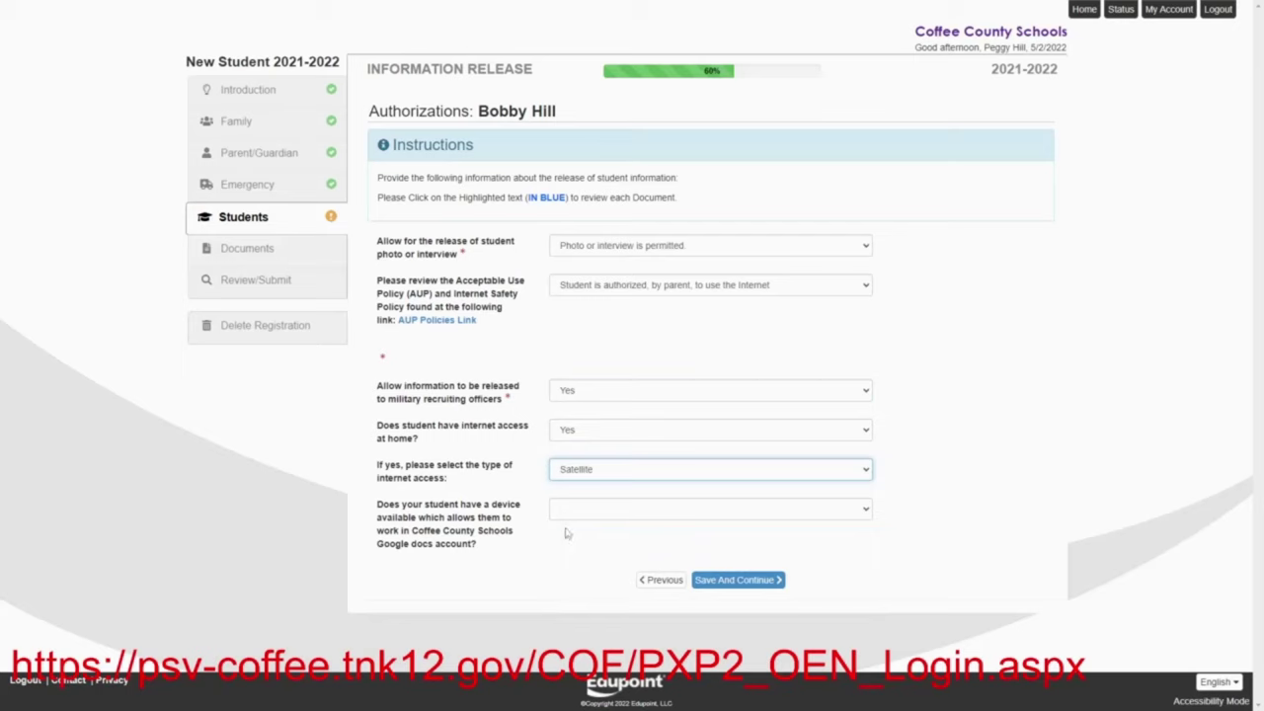
click(563, 515)
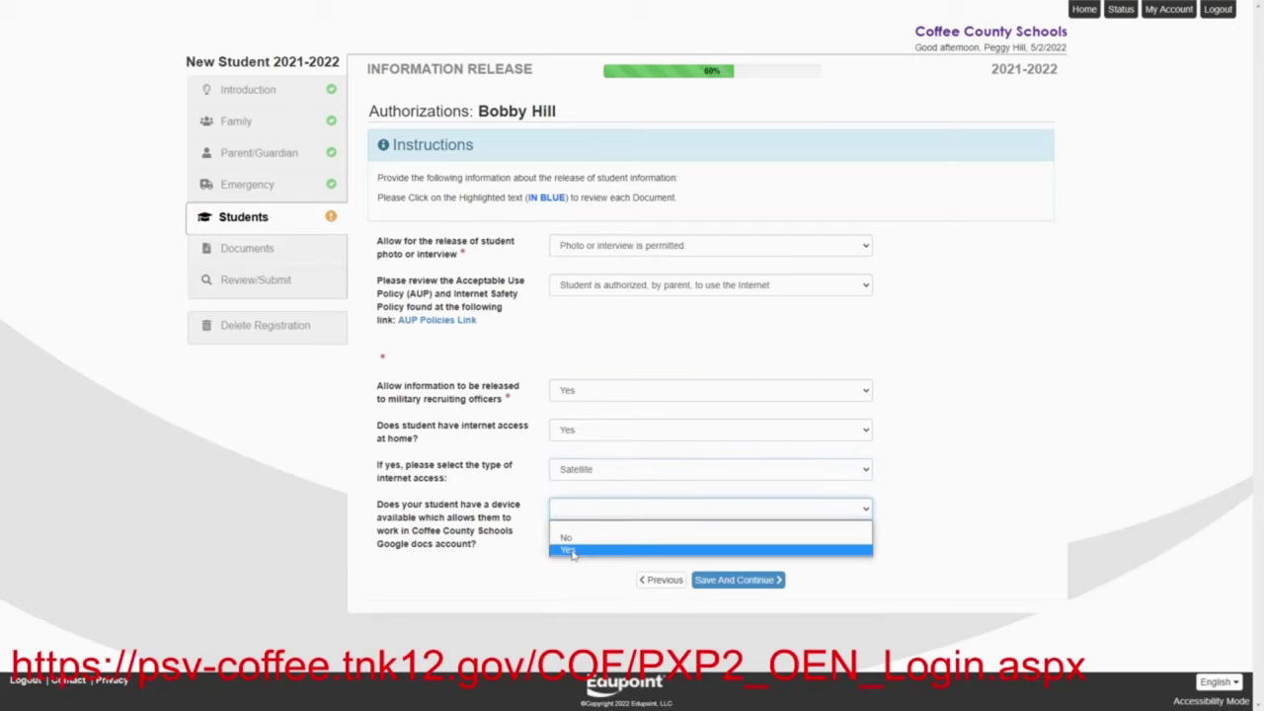
click(575, 550)
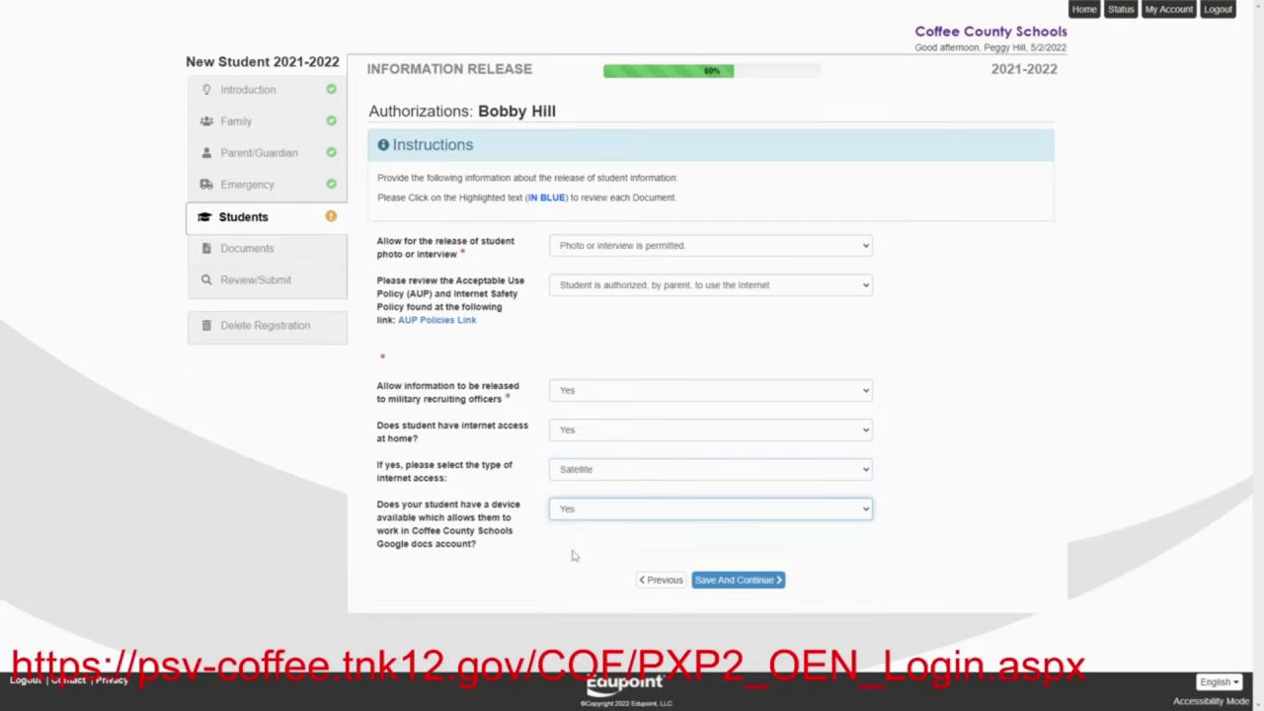
click(722, 581)
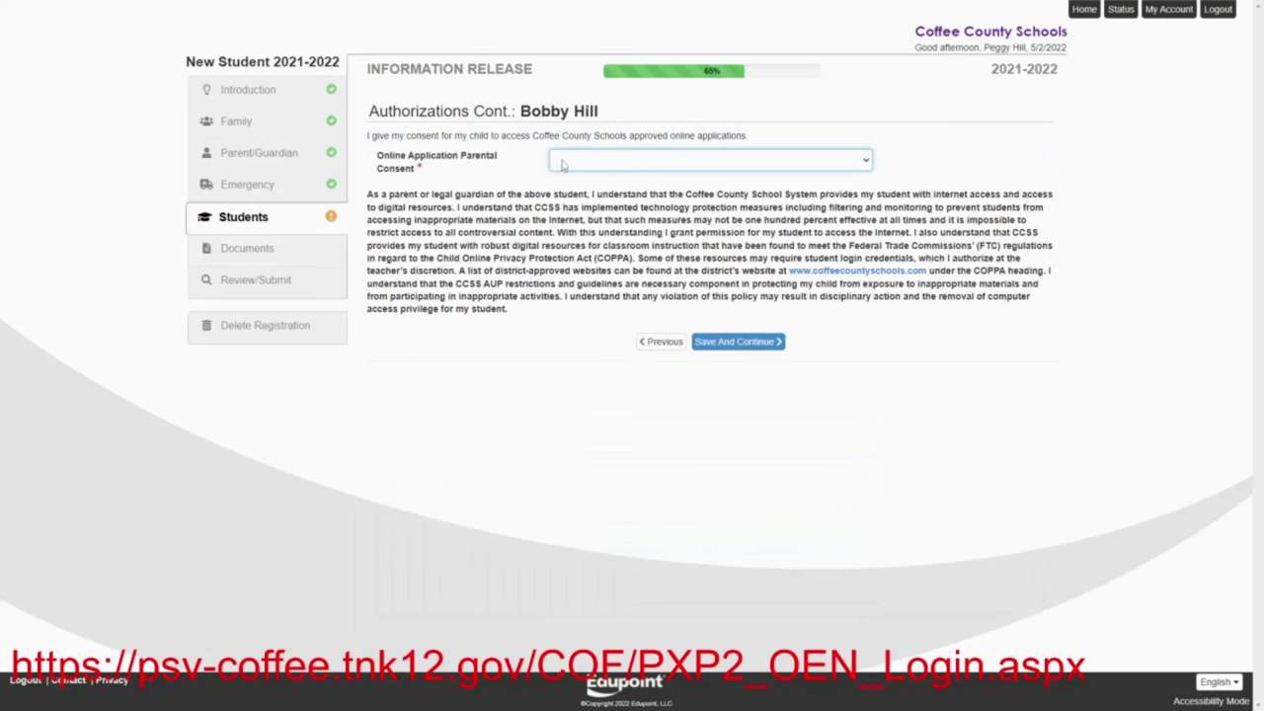
Give Yes for online application parental consent and save
click(564, 161)
click(568, 201)
click(731, 342)
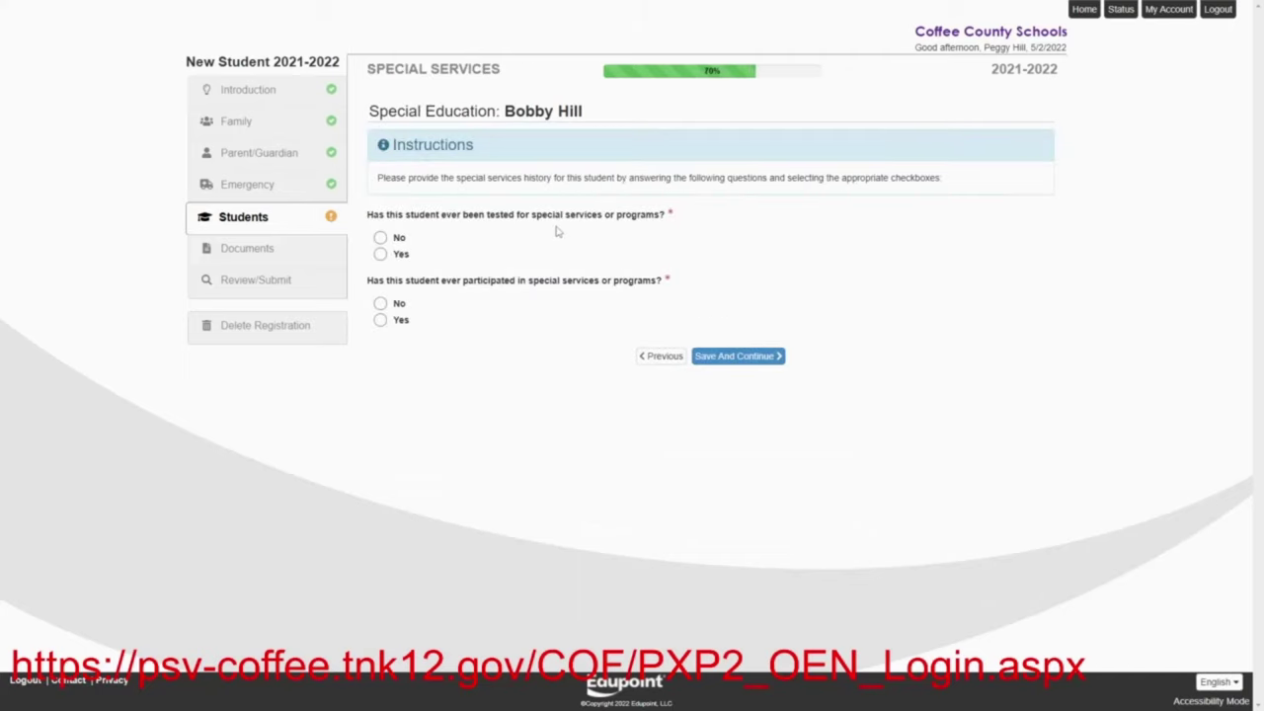
Answer Yes to prior special services testing and participation, then save
click(383, 256)
click(381, 321)
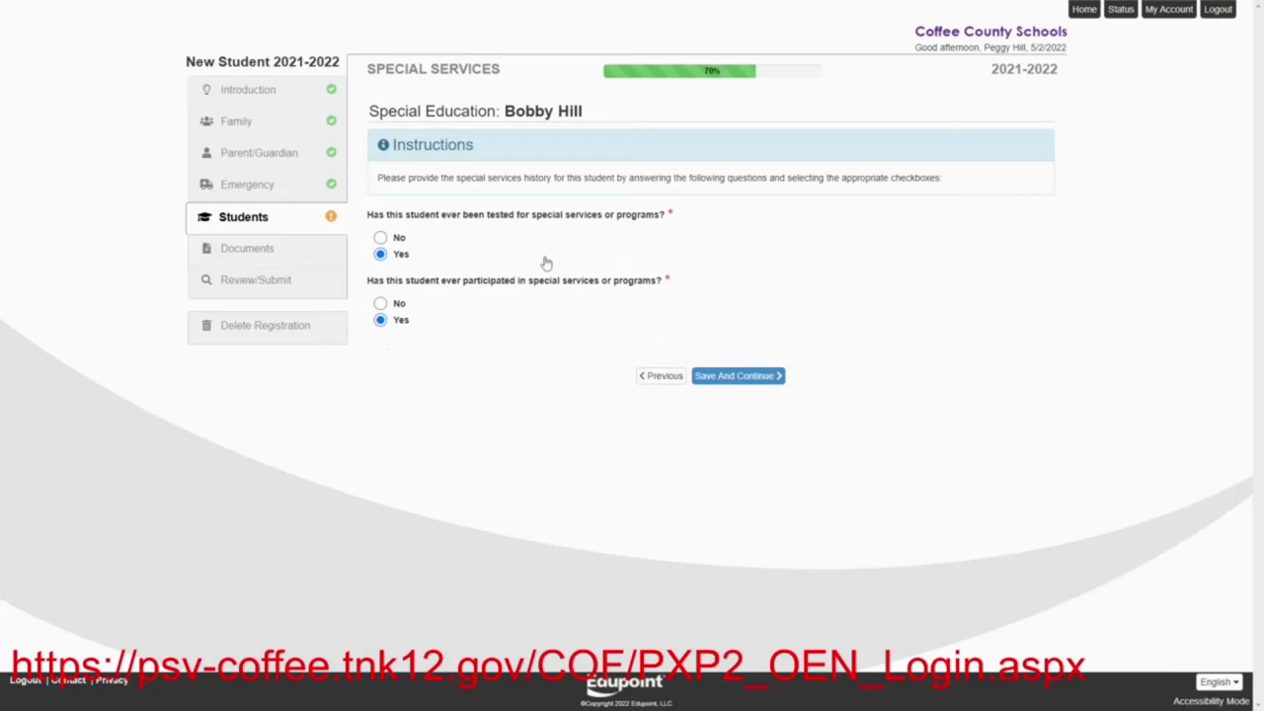
click(747, 378)
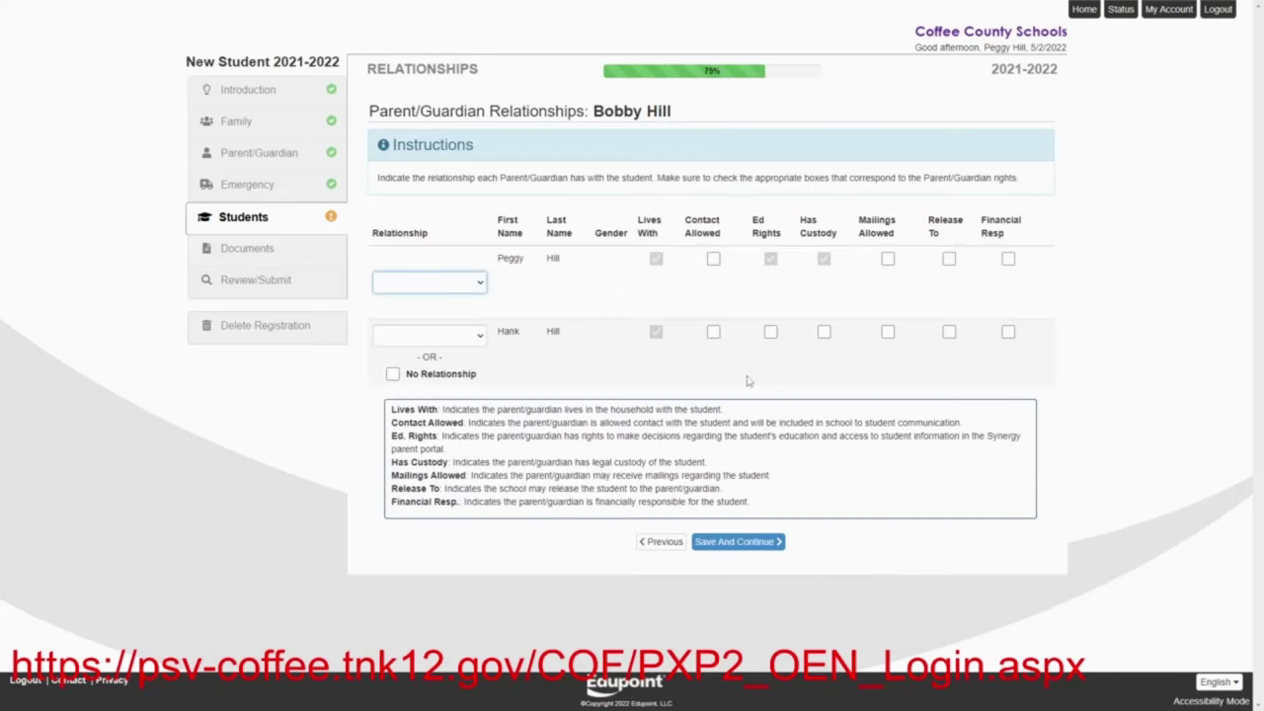
Set the first parent's relationship to Mother and the second's to Father
click(481, 284)
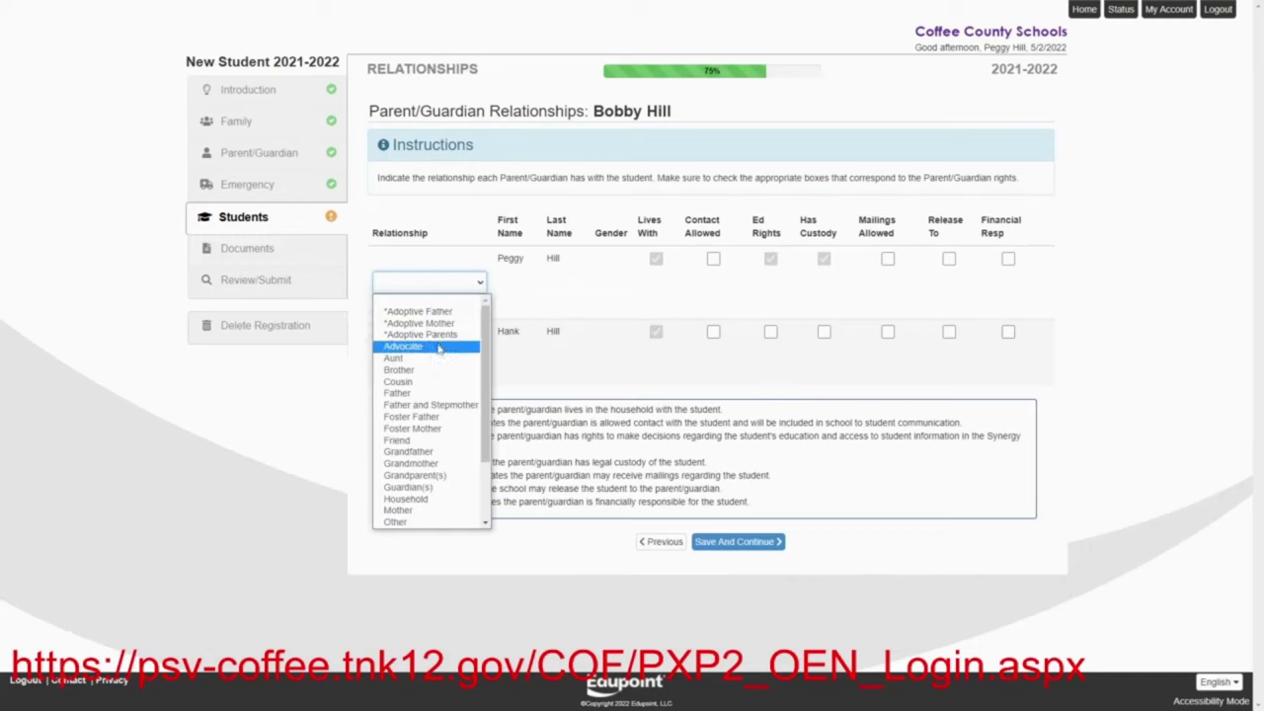
click(416, 511)
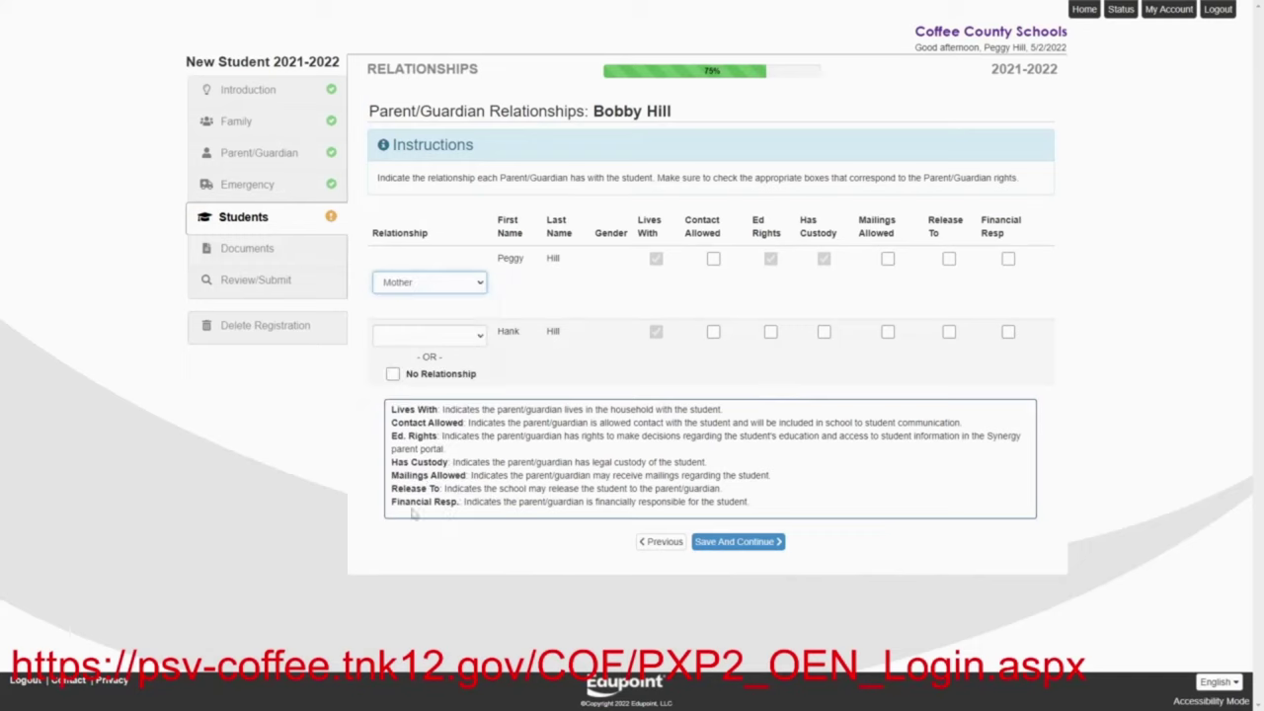
click(481, 337)
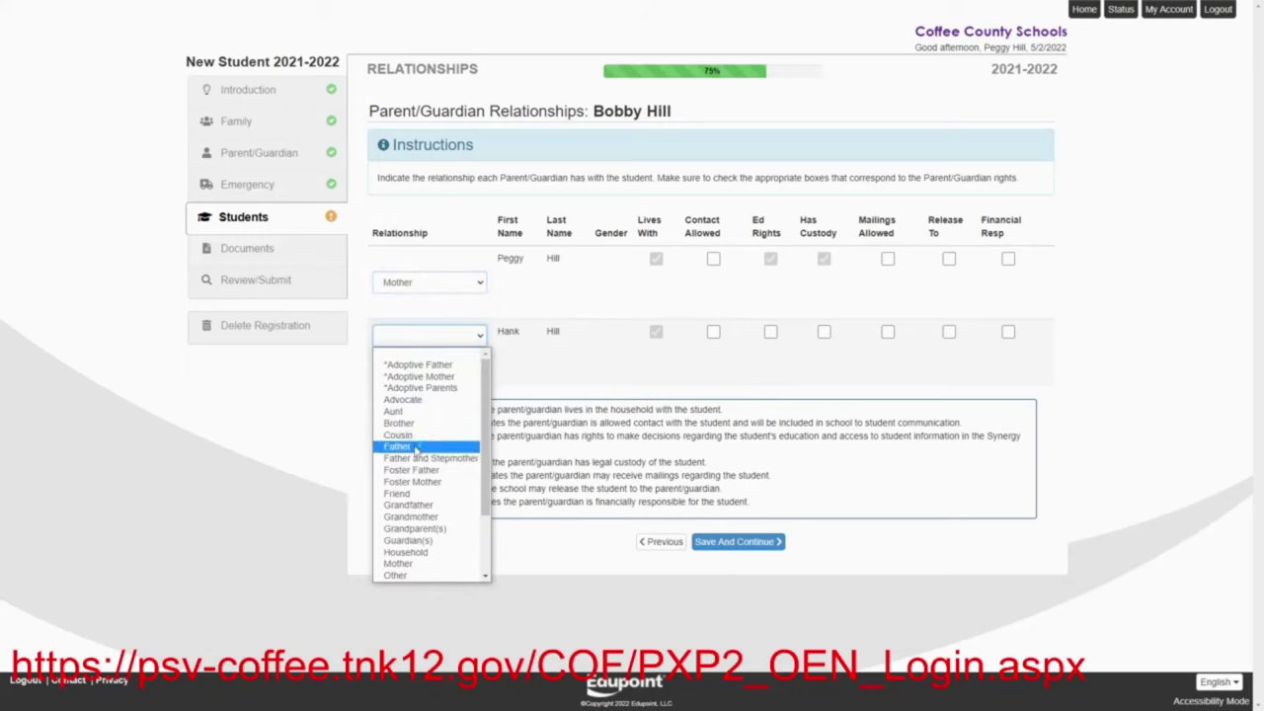
click(416, 446)
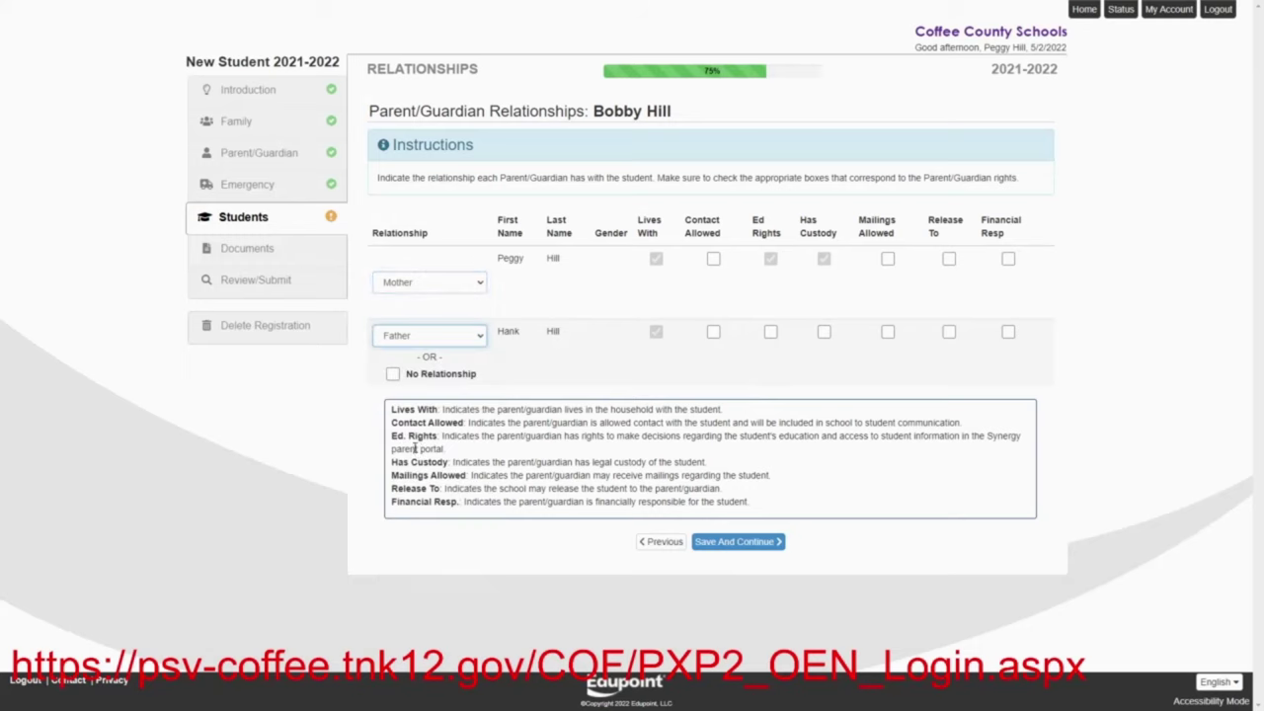
Grant both parents contact, mailing and release rights, give the father custody and education rights, and save
click(714, 258)
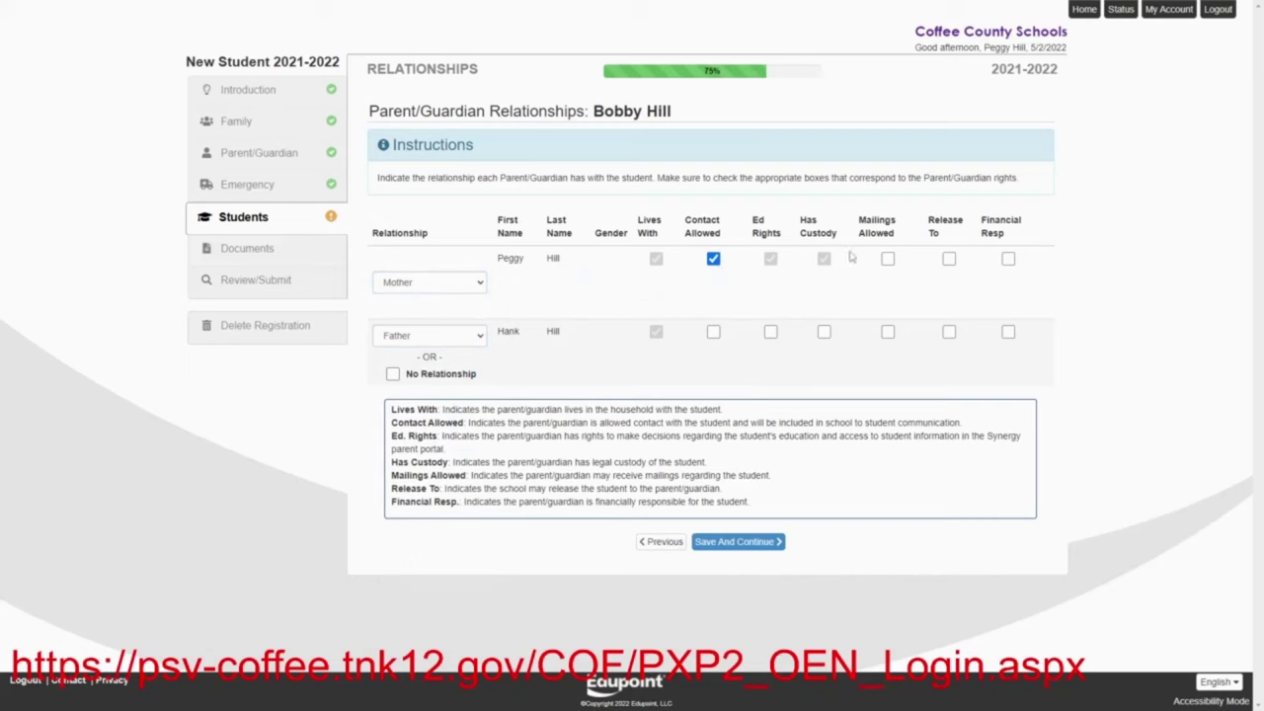
click(888, 259)
click(949, 258)
click(949, 332)
click(887, 334)
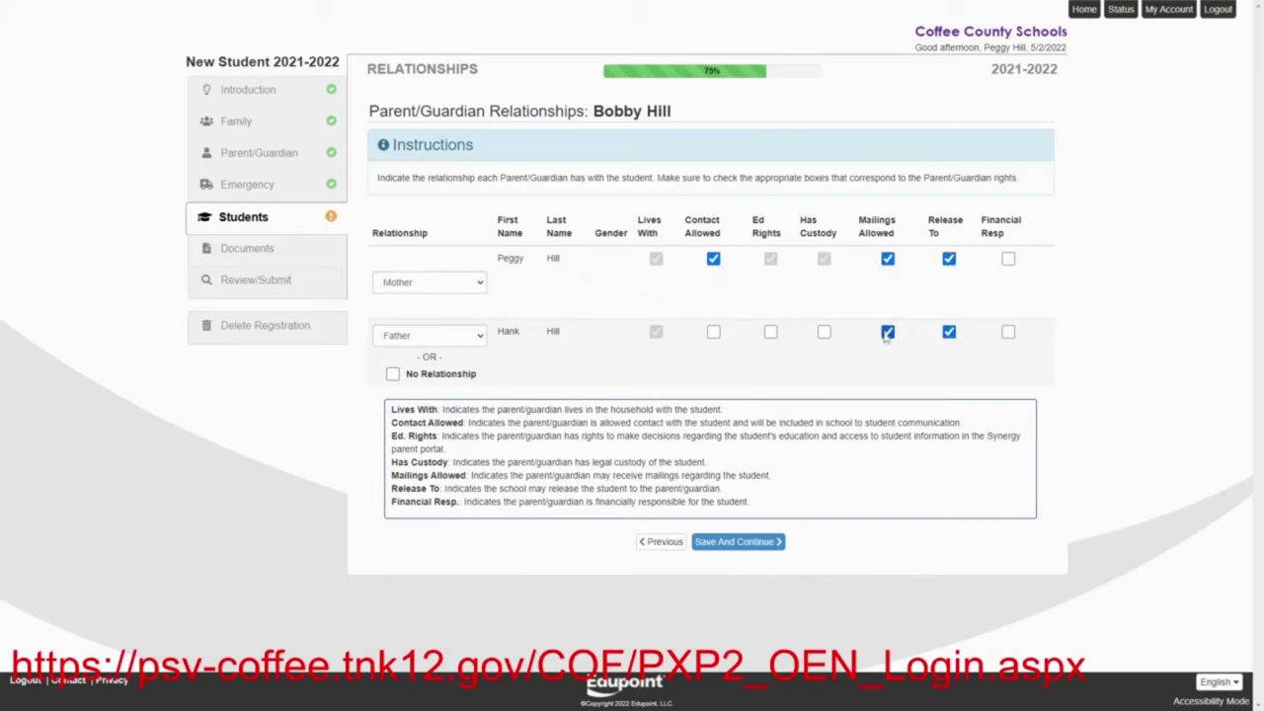
click(824, 333)
click(767, 334)
click(713, 333)
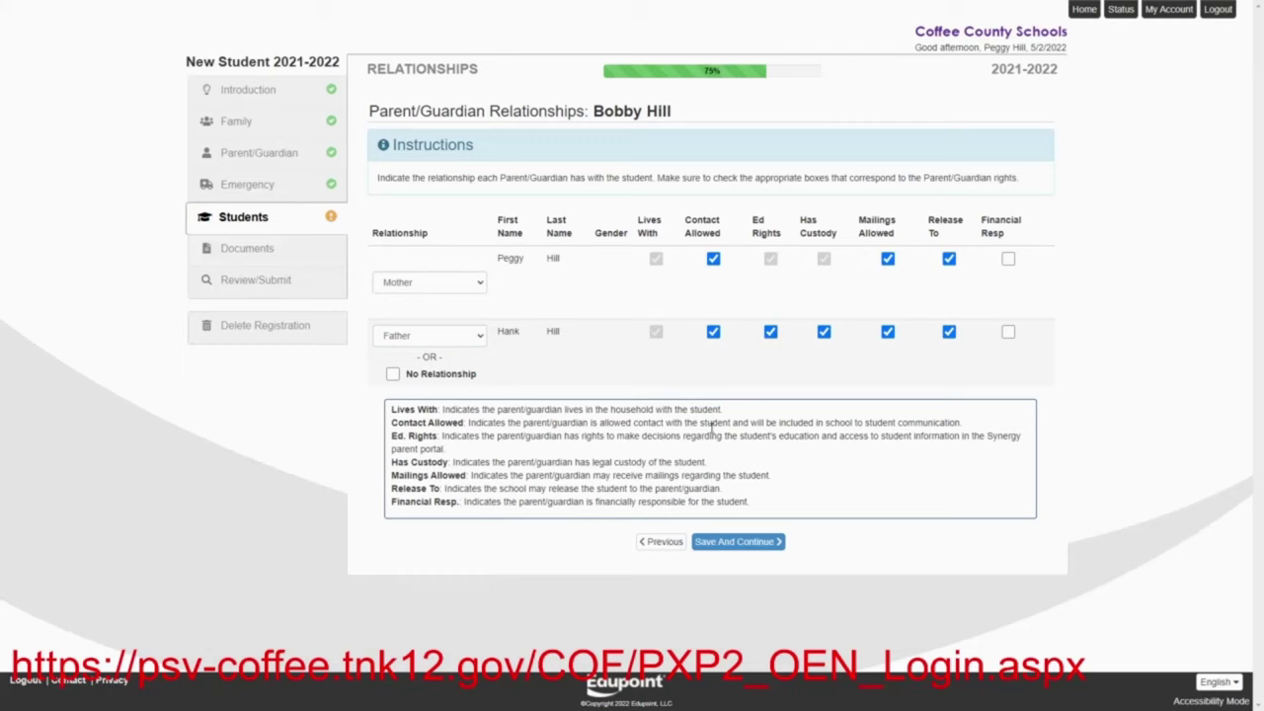
click(736, 543)
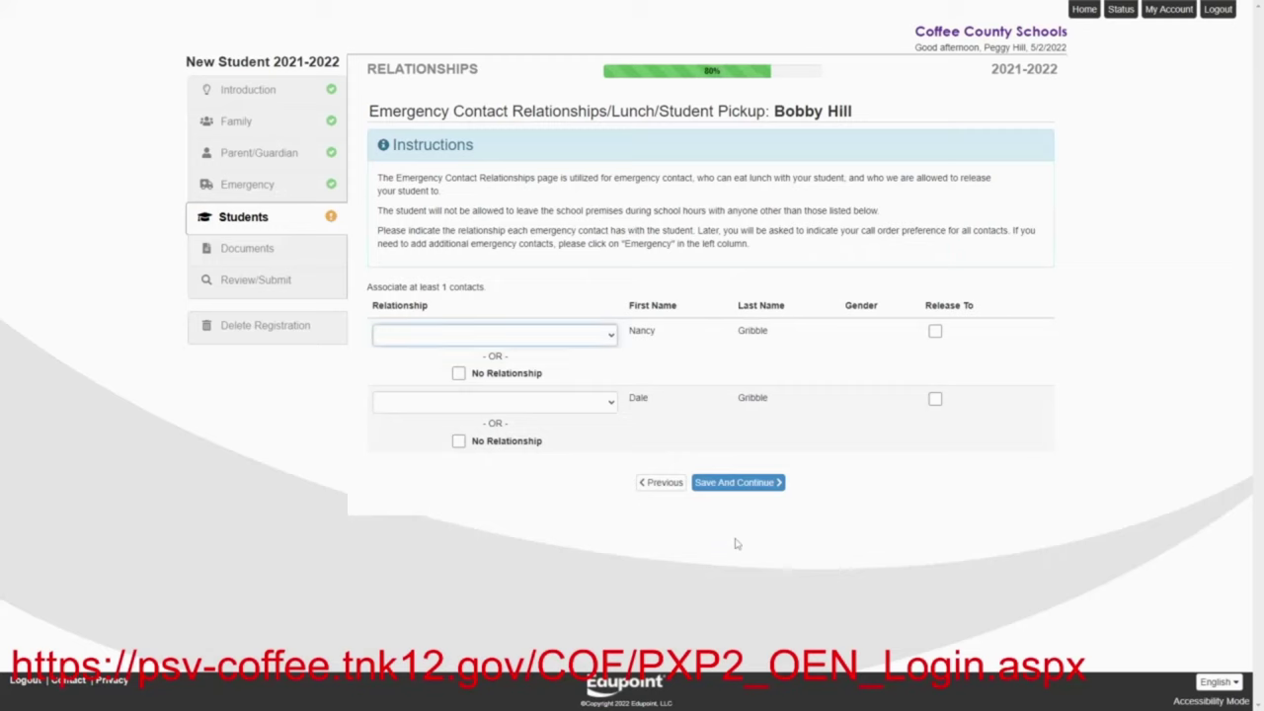
Mark both emergency contacts as Friend with Release To allowed, save, and accept the contact order
click(613, 337)
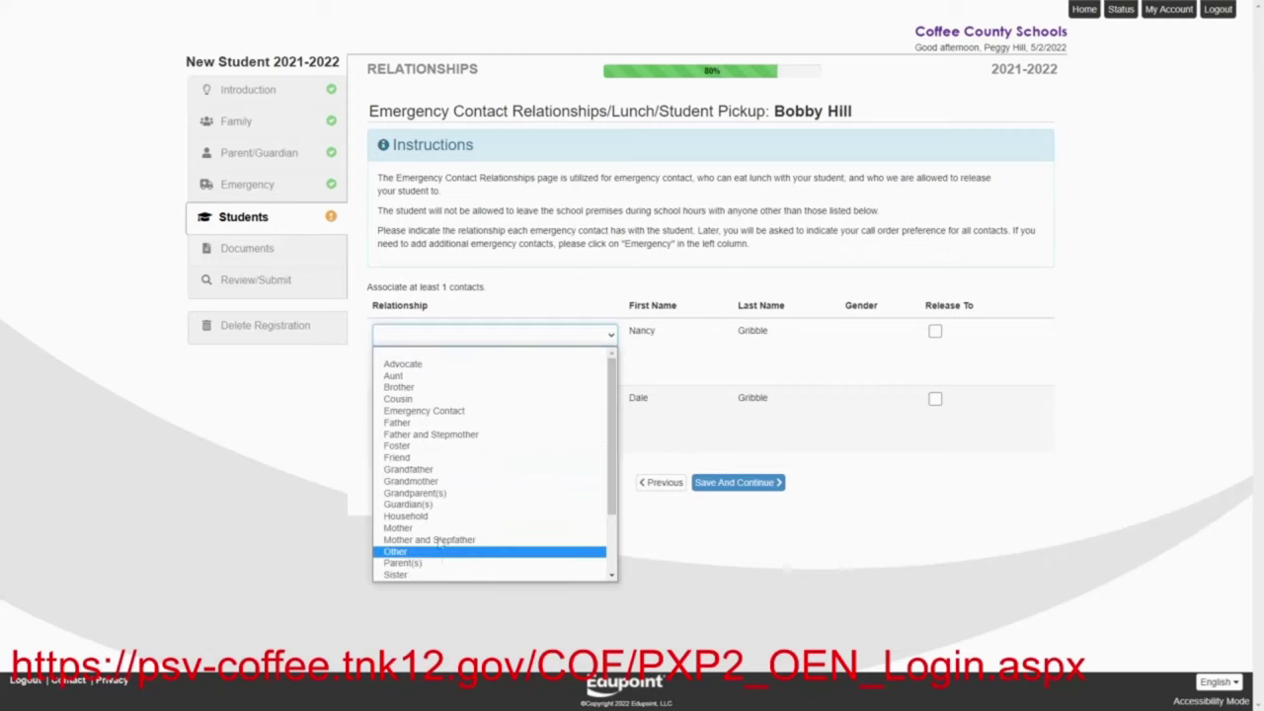
click(413, 457)
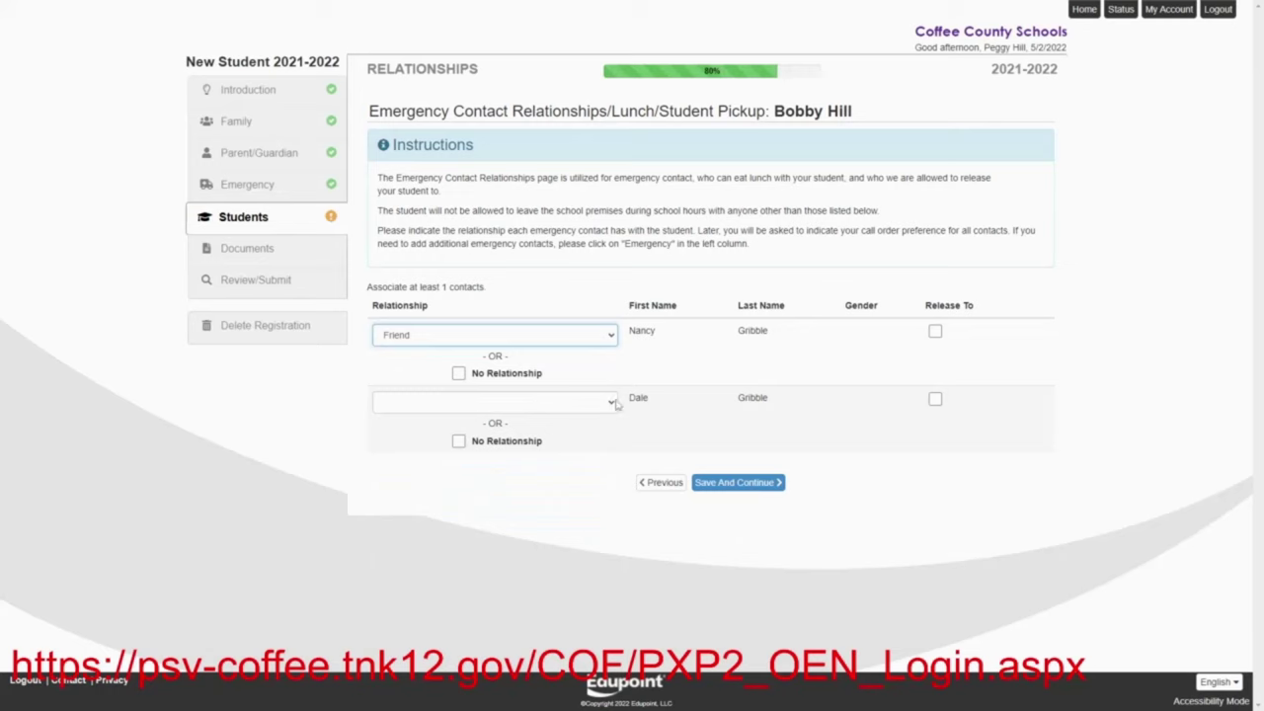
click(614, 404)
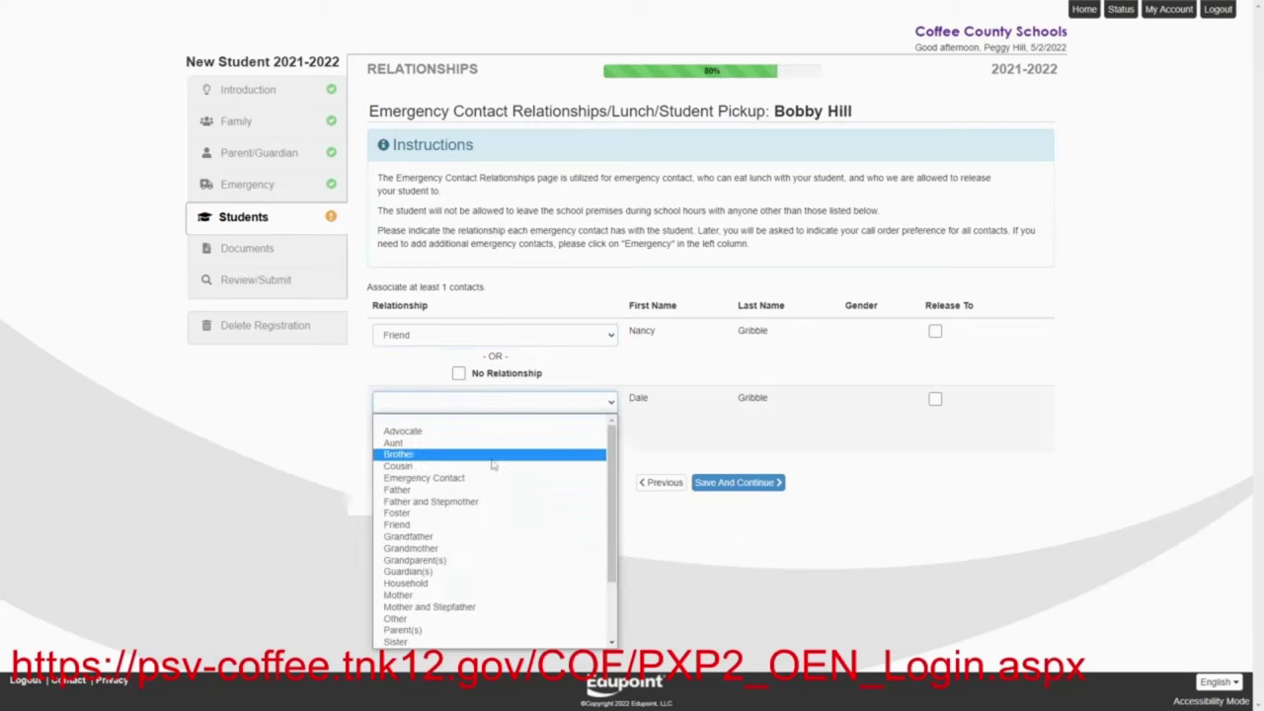
click(439, 525)
click(936, 331)
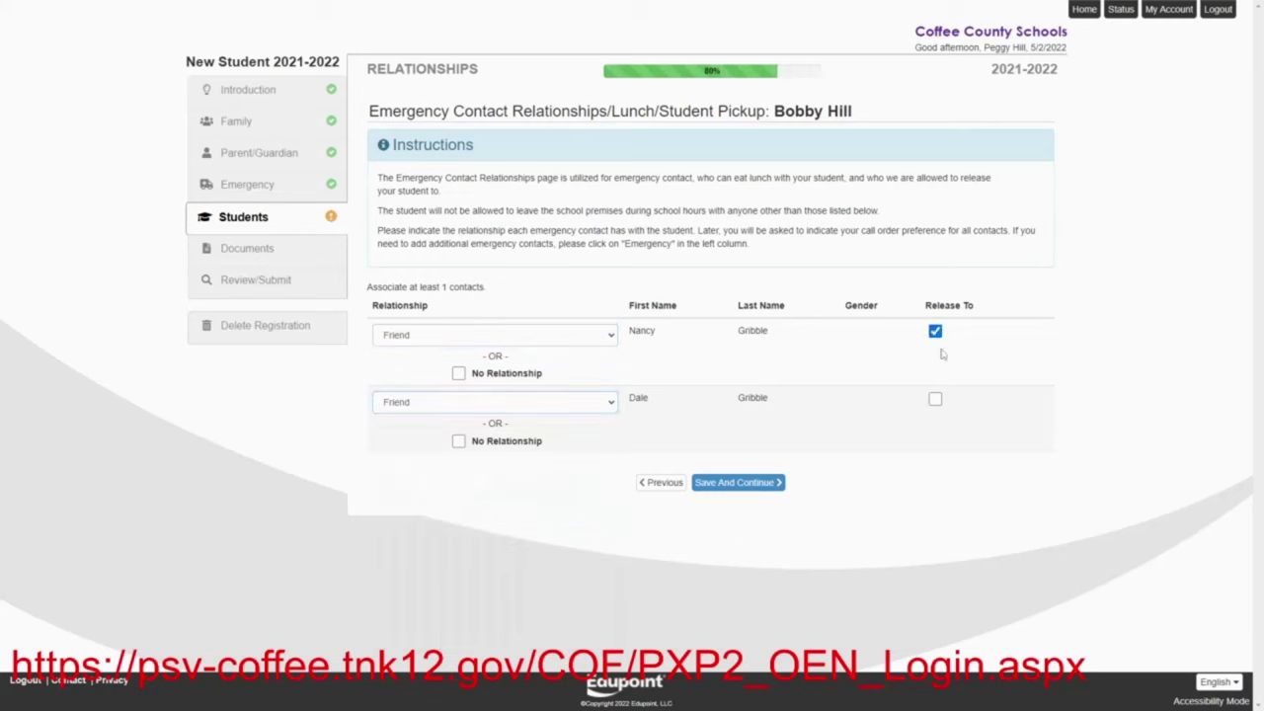
click(936, 399)
click(731, 483)
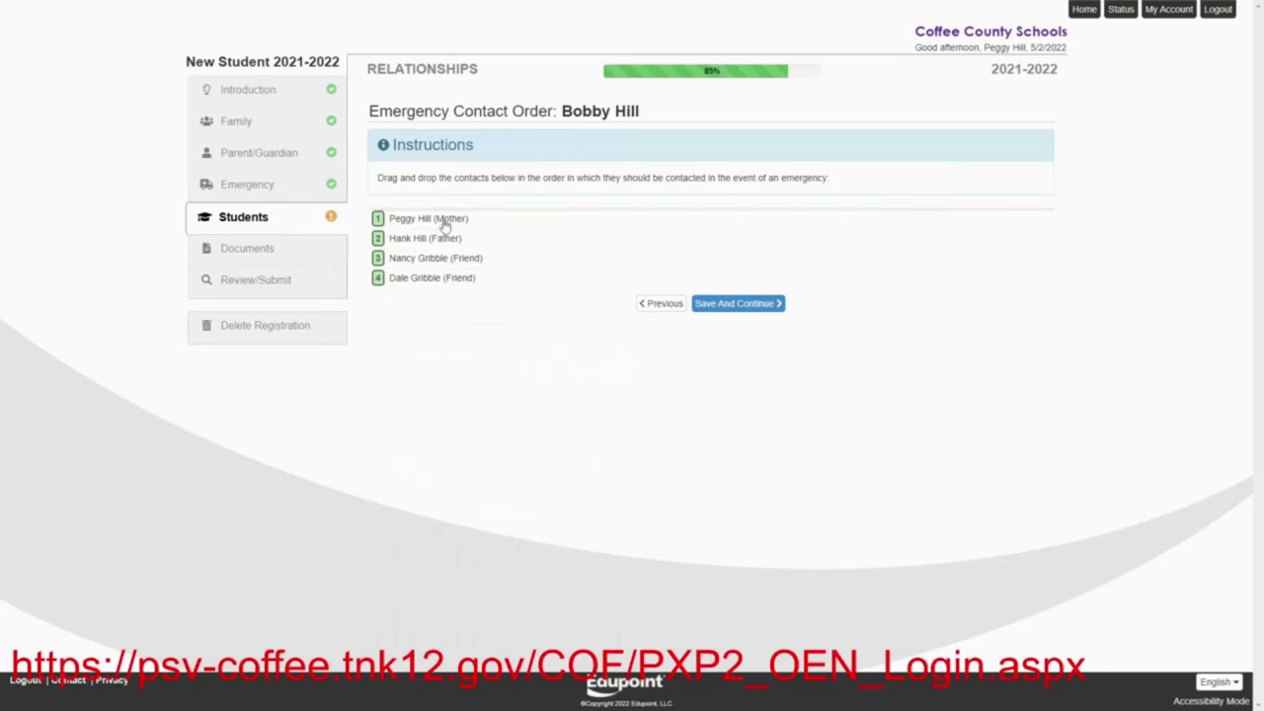
click(739, 305)
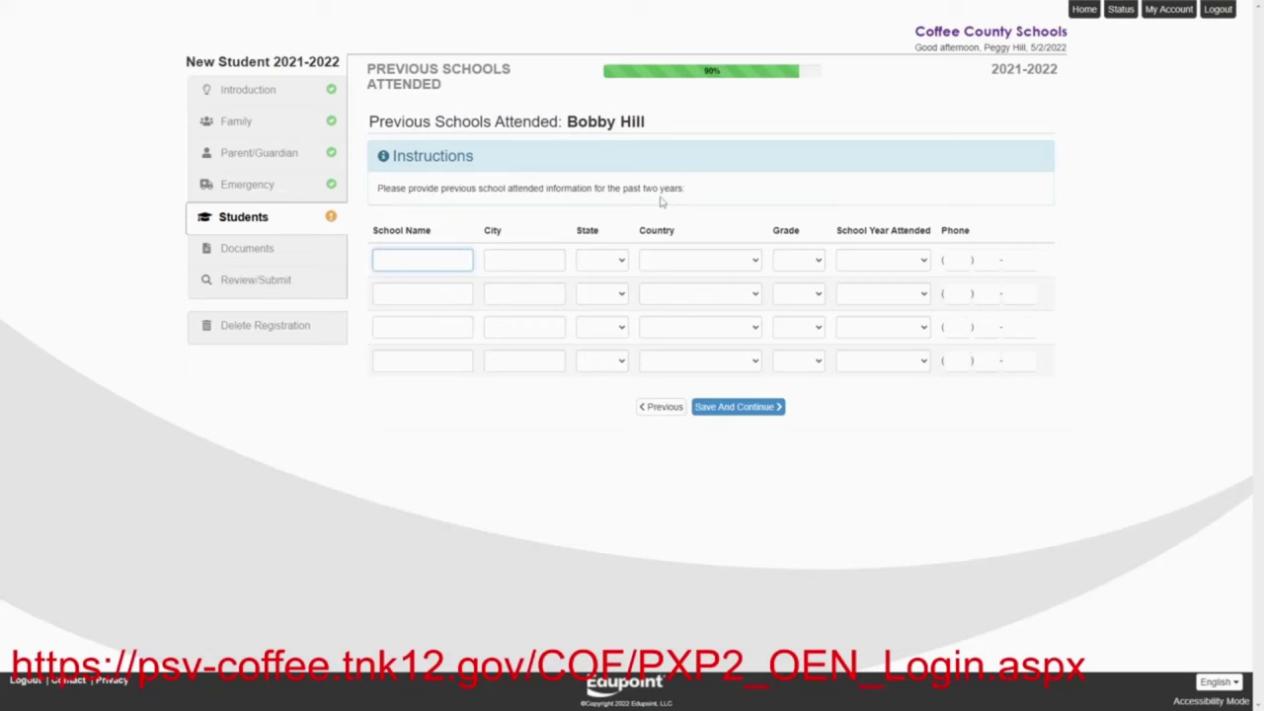
Enter Arlen Elementary, Arlen, TX, United States of America, grade 04, 2020-2021 as the previous school and save
text(Arlen Elementary)
click(517, 261)
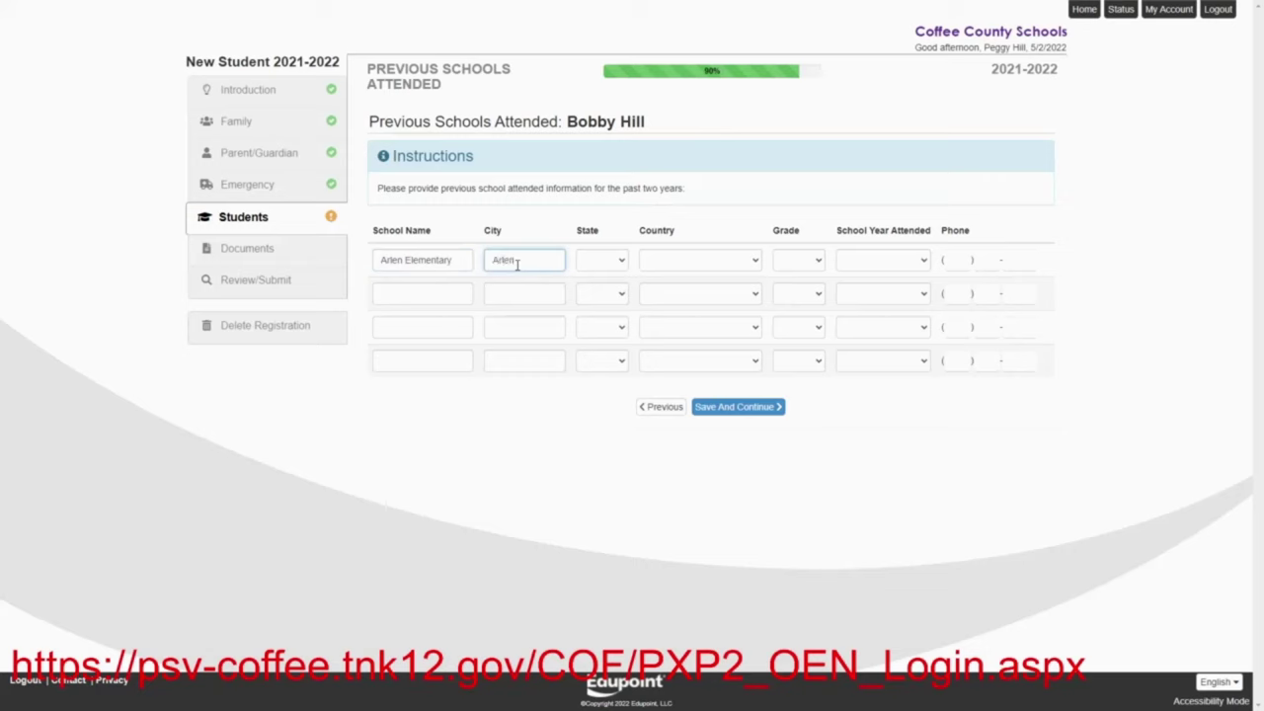
click(605, 262)
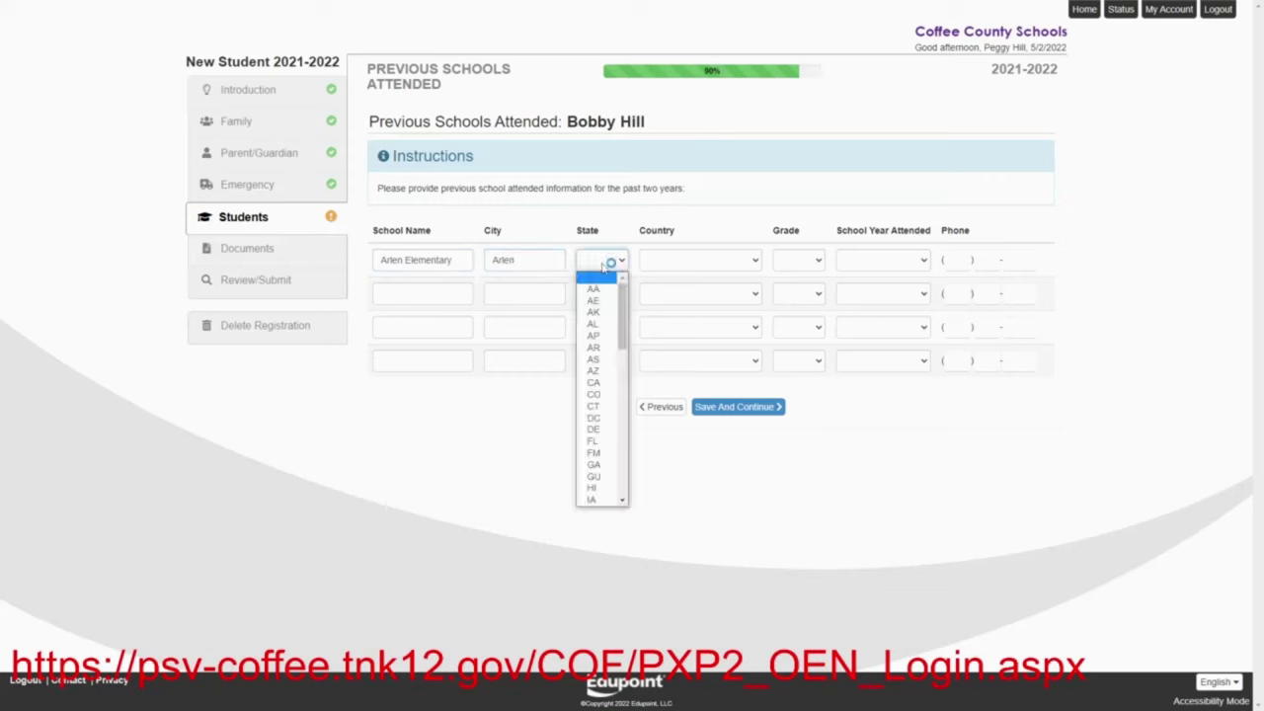
text(tx)
click(649, 263)
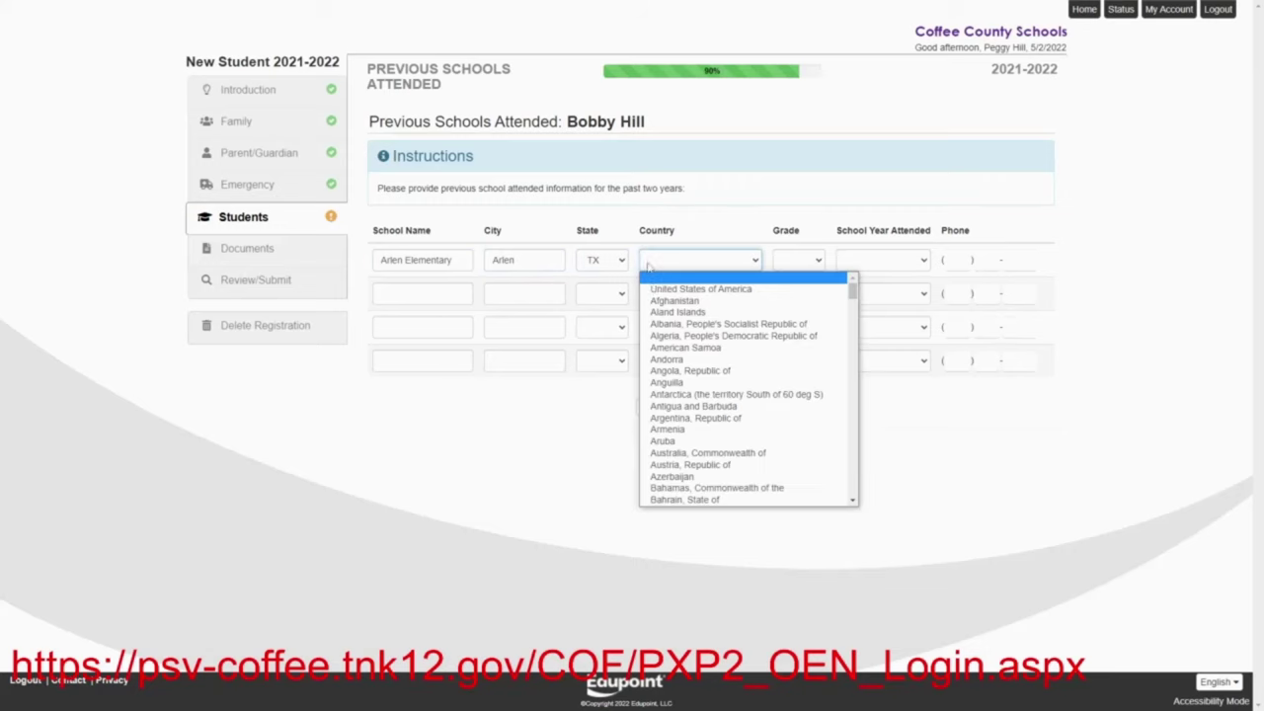
click(653, 291)
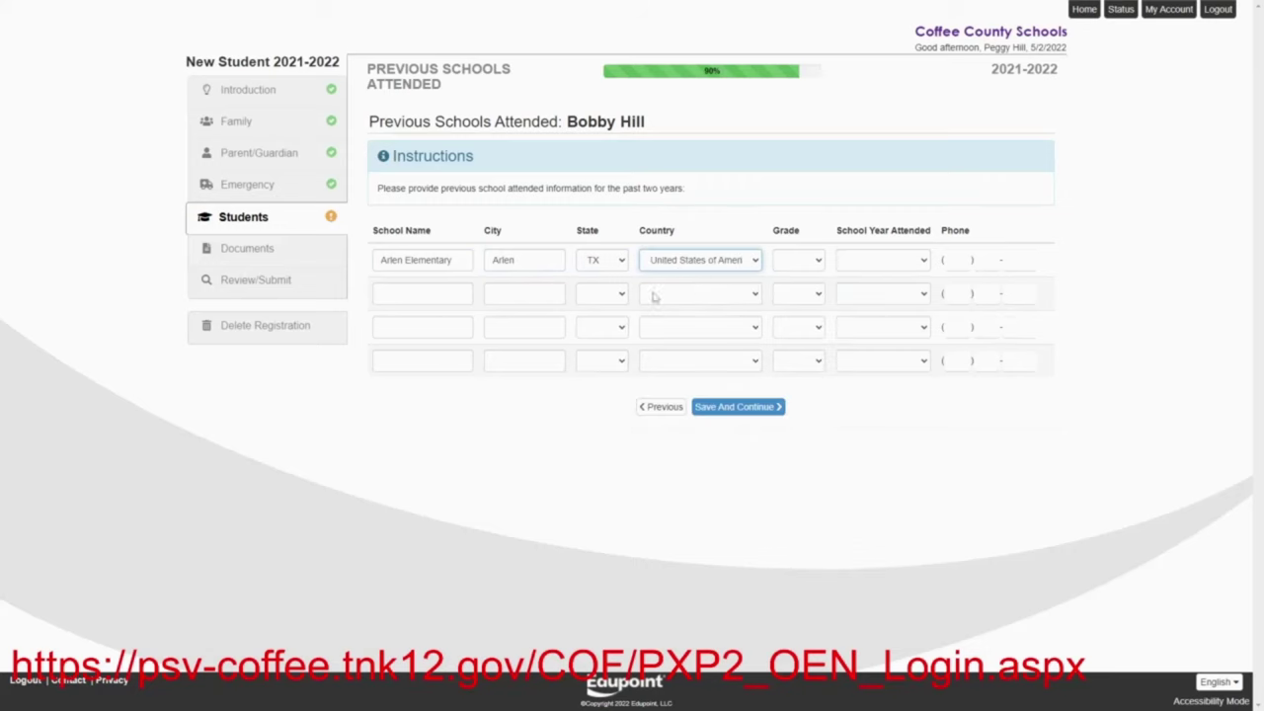
click(815, 259)
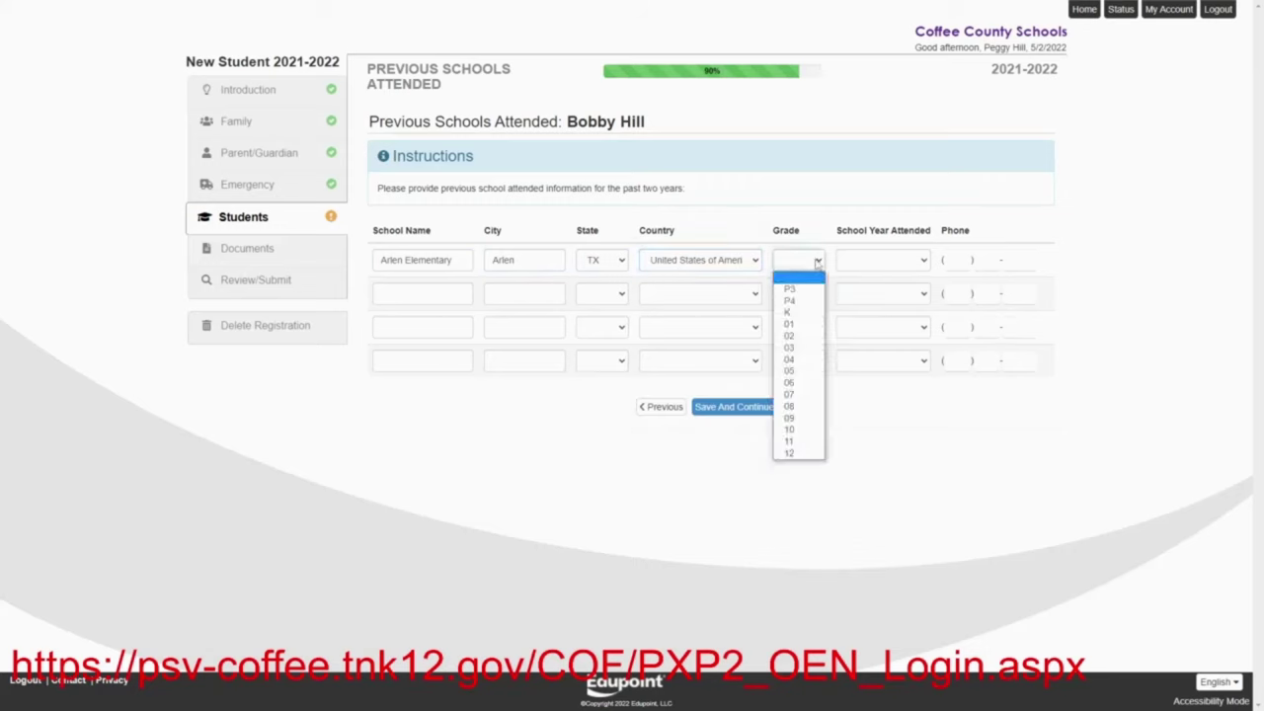
click(801, 361)
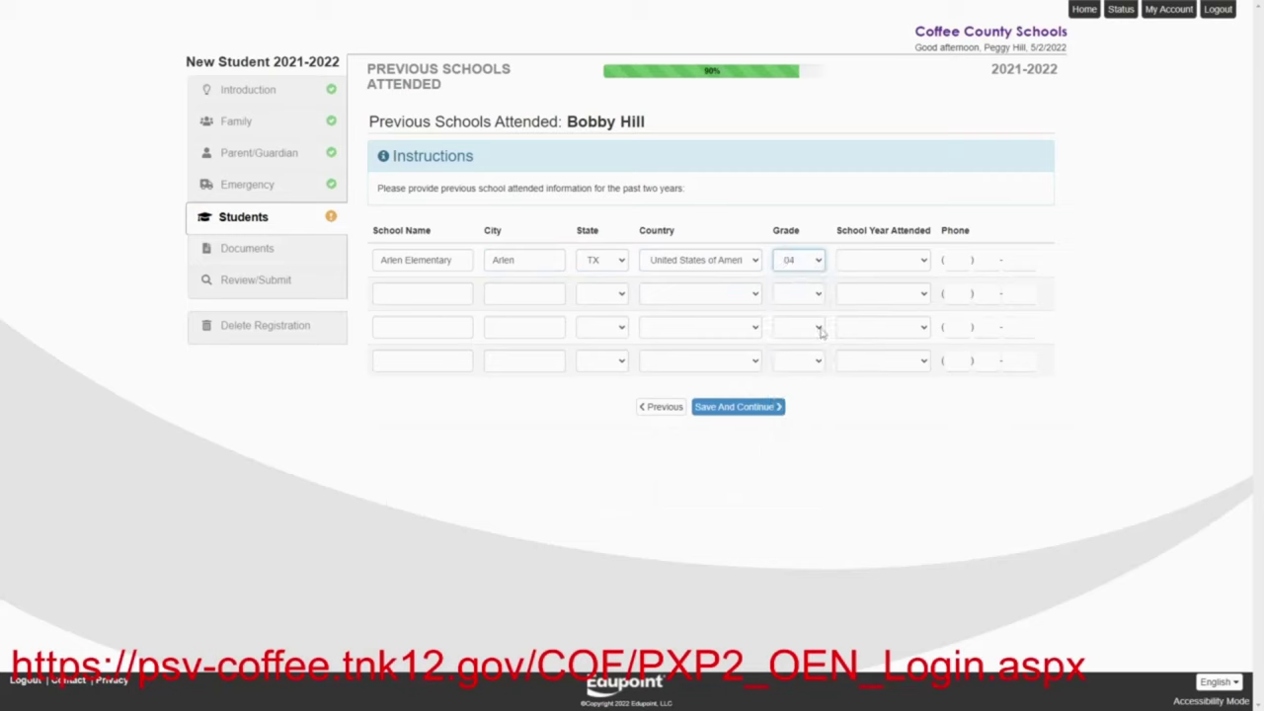
click(865, 263)
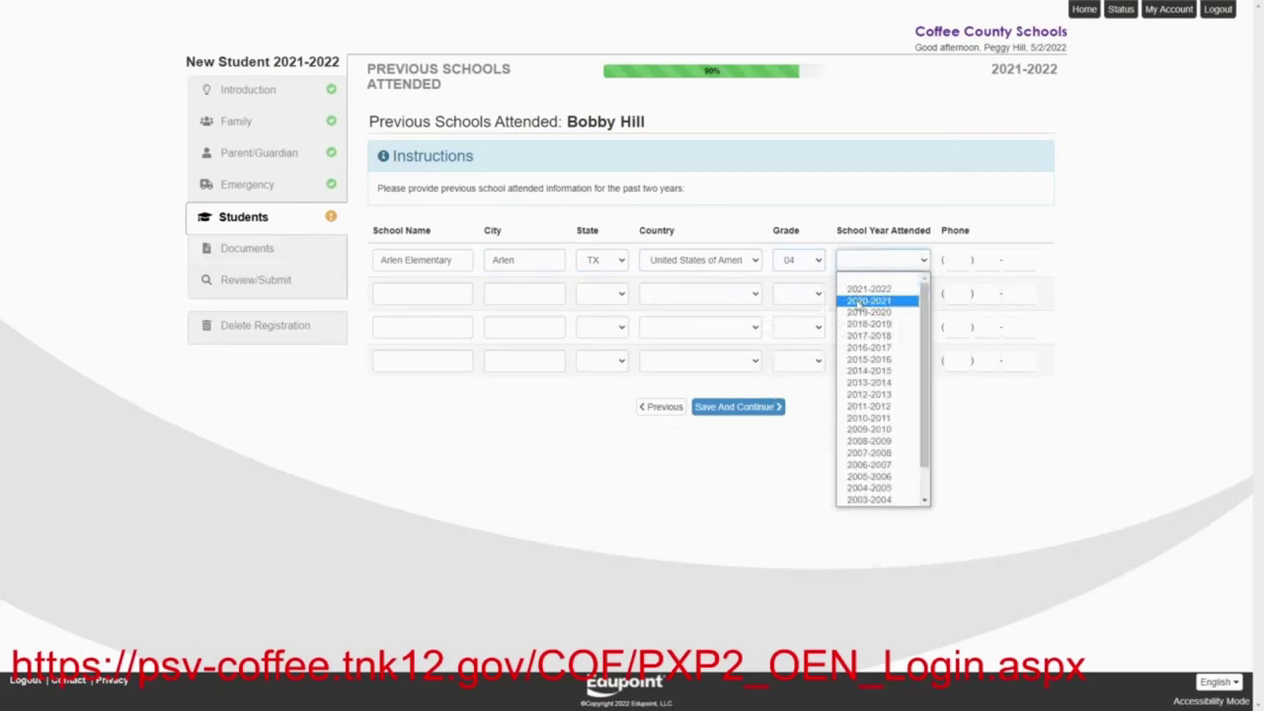
click(857, 301)
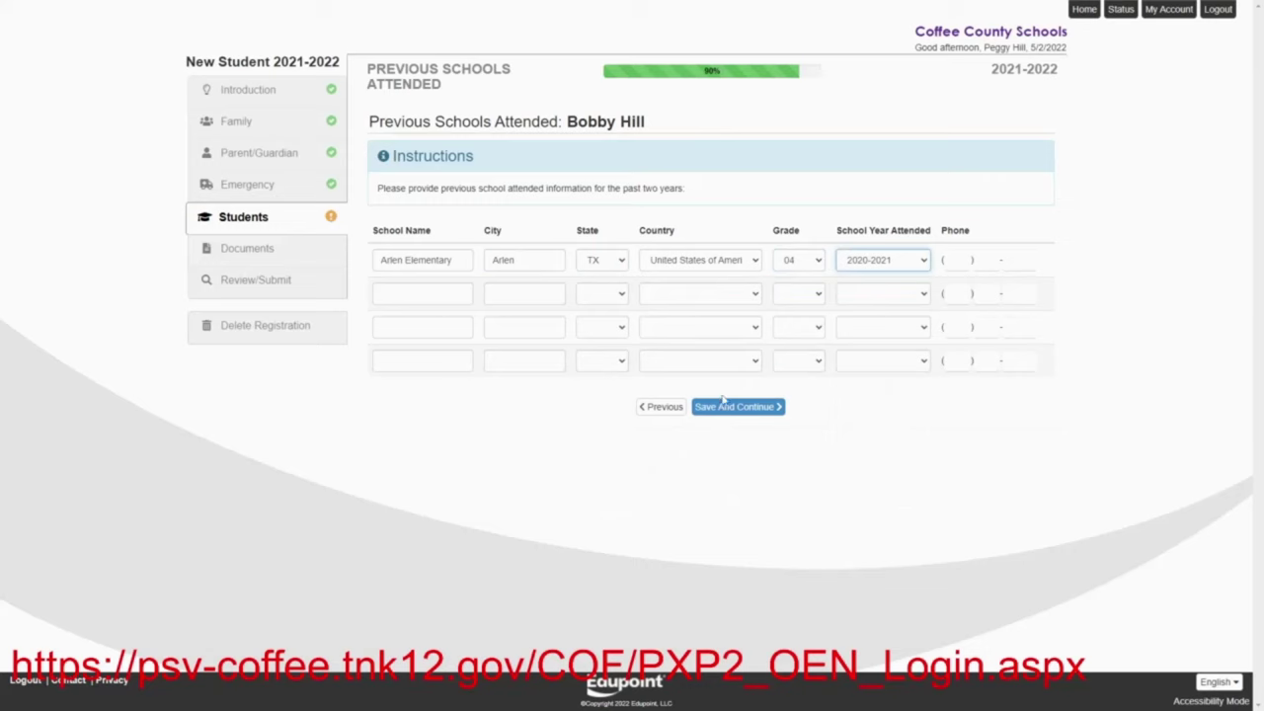
click(731, 407)
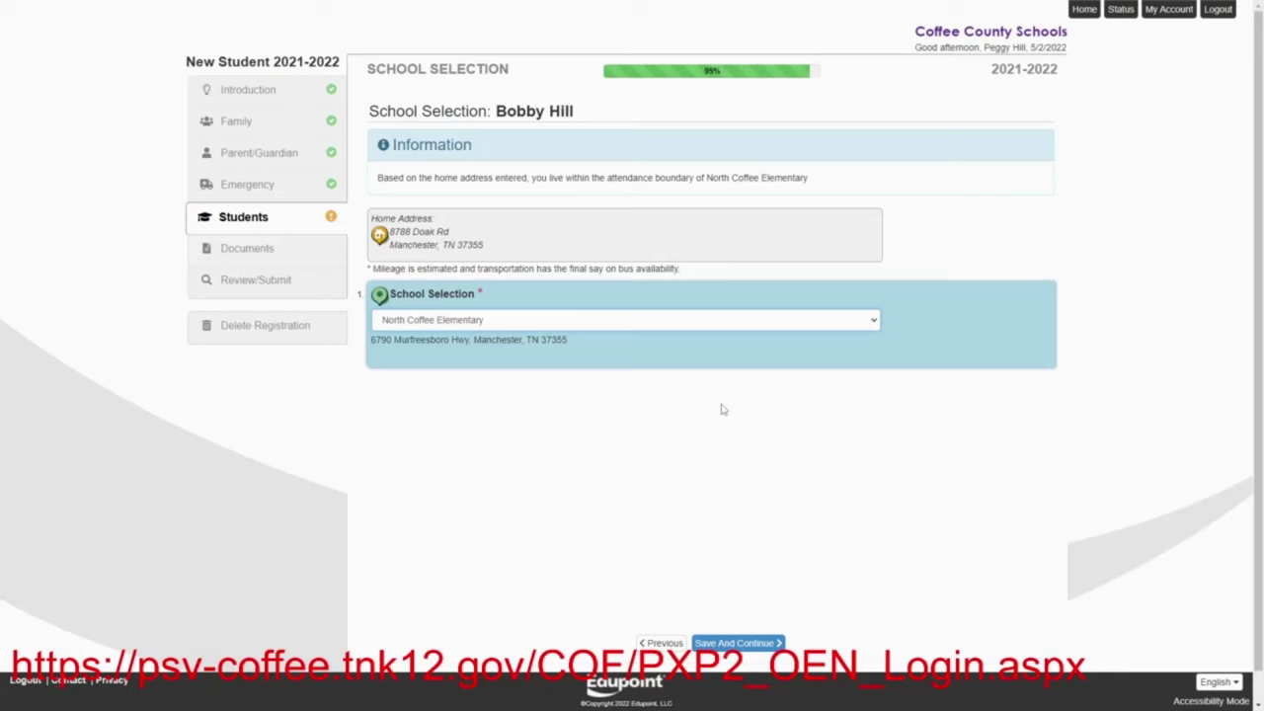
click(875, 320)
click(875, 321)
Save the School Selection page with North Coffee Elementary kept as the school
click(738, 647)
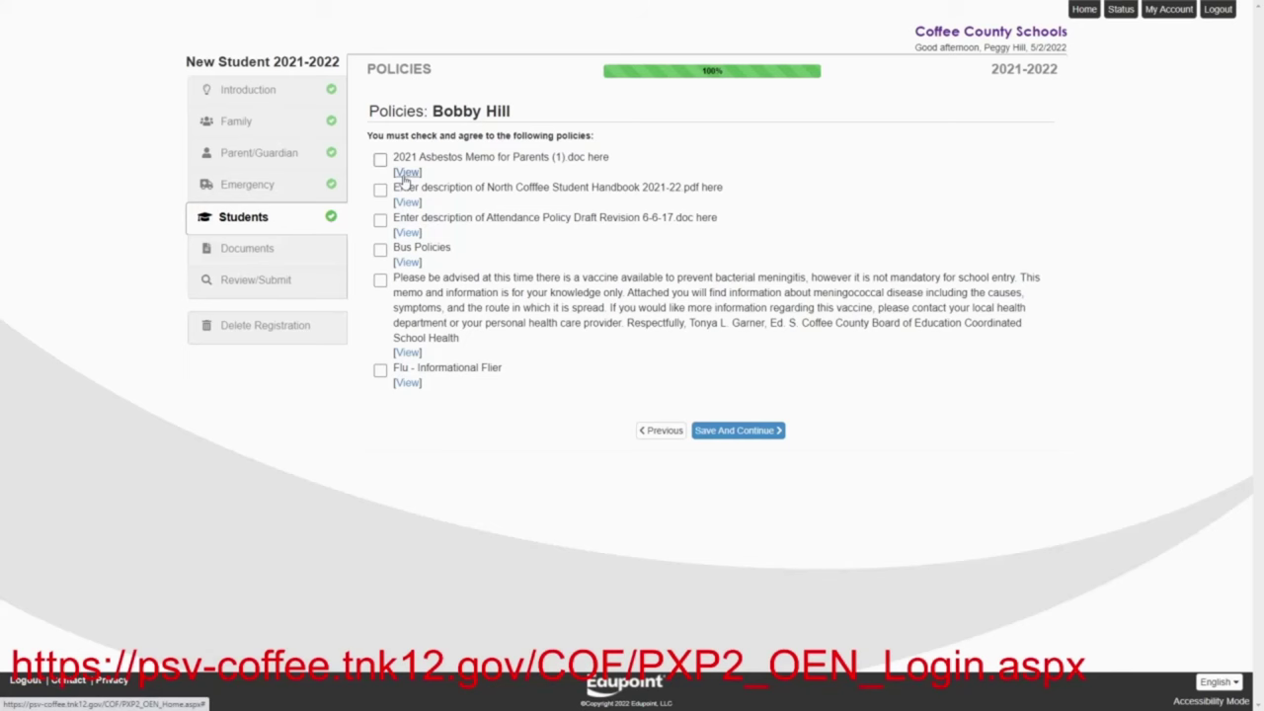
View and agree to the asbestos, handbook, attendance, bus, meningitis and flu policies, then save
click(406, 173)
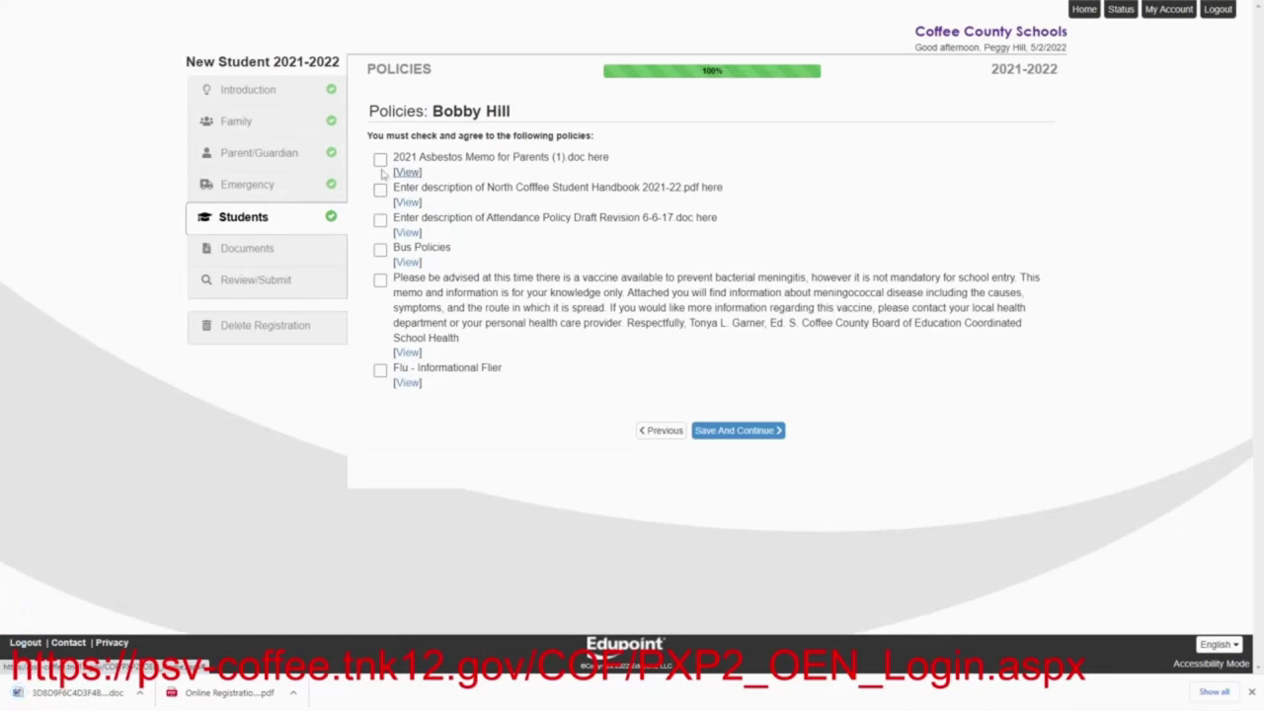
click(380, 160)
click(395, 201)
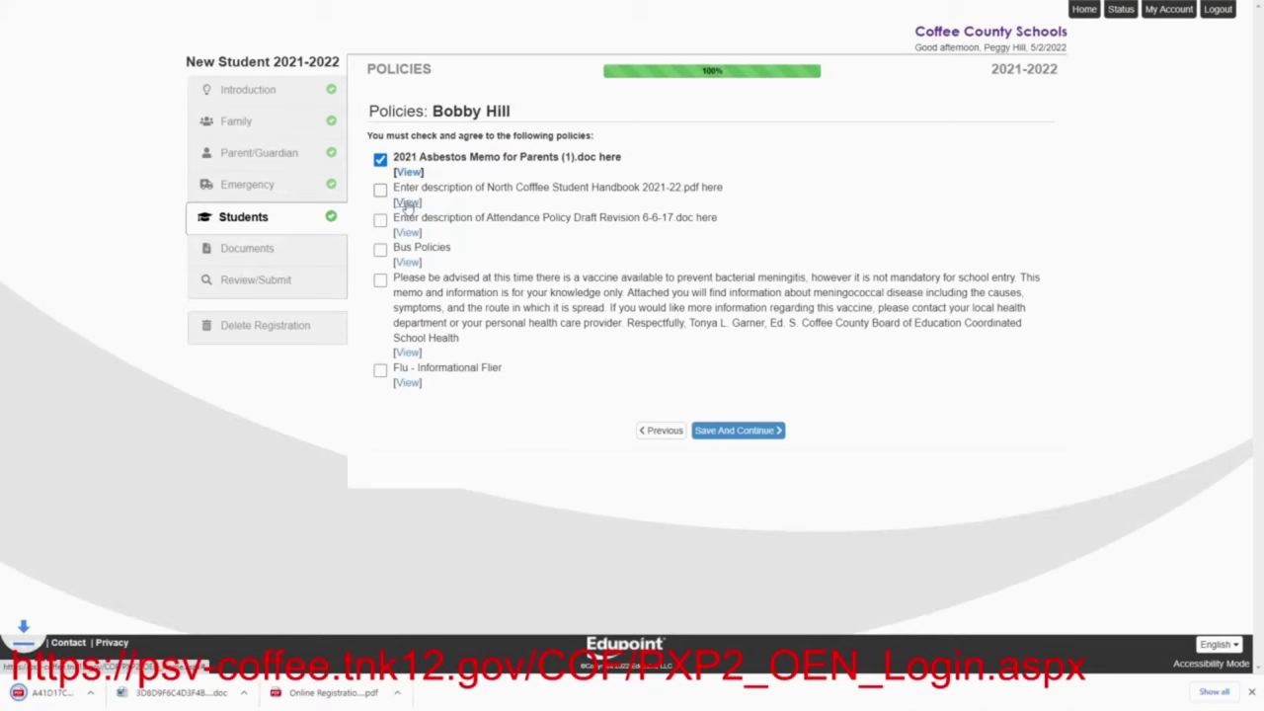
click(380, 190)
click(408, 233)
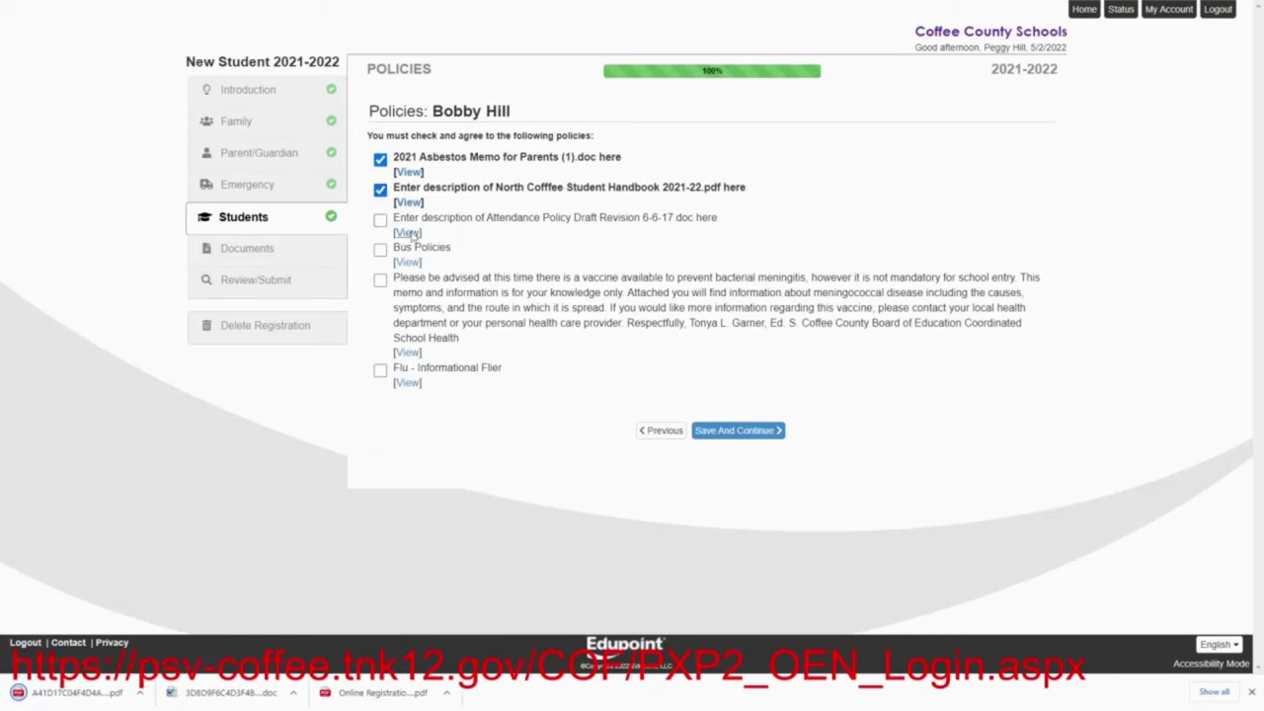
click(380, 220)
click(405, 263)
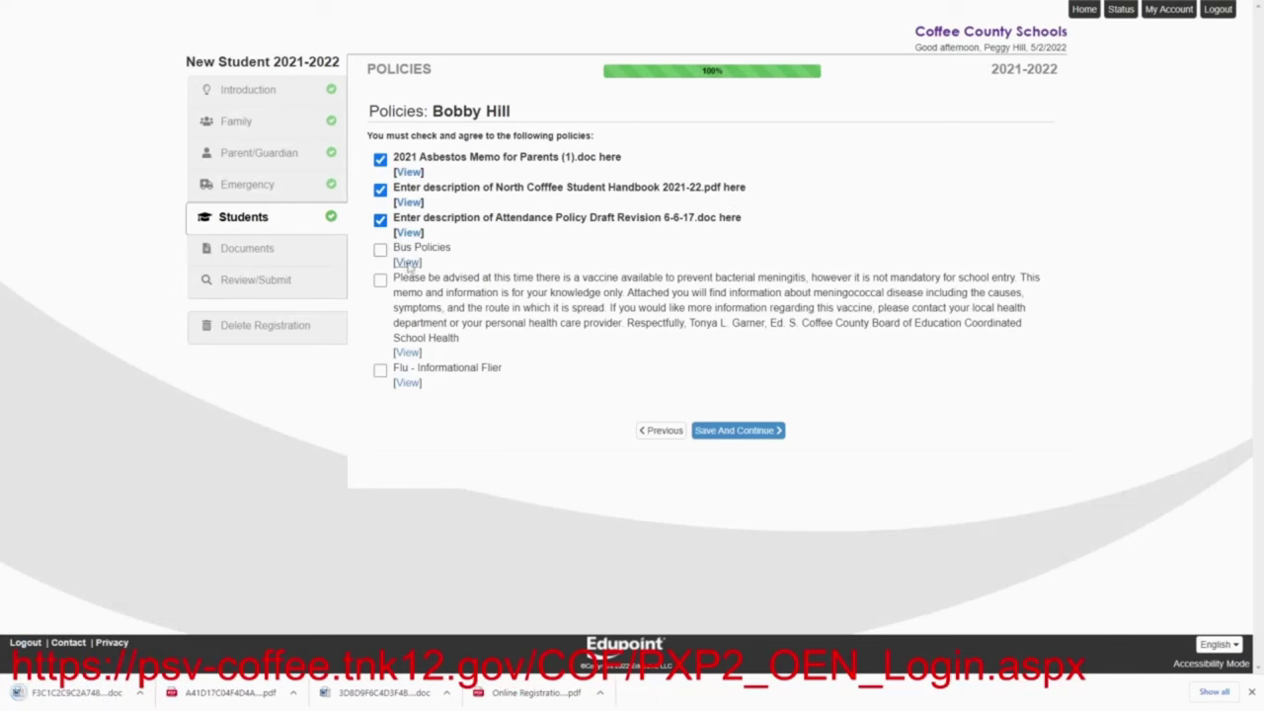
click(380, 249)
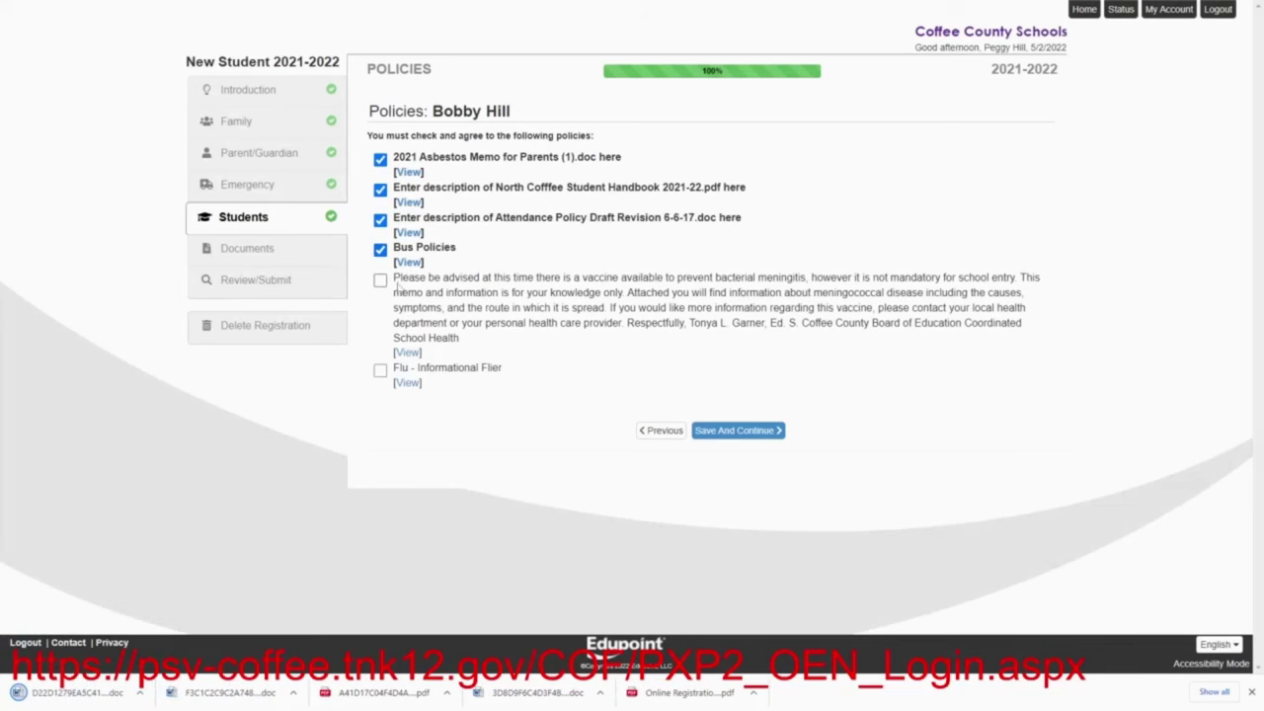
click(407, 353)
click(380, 281)
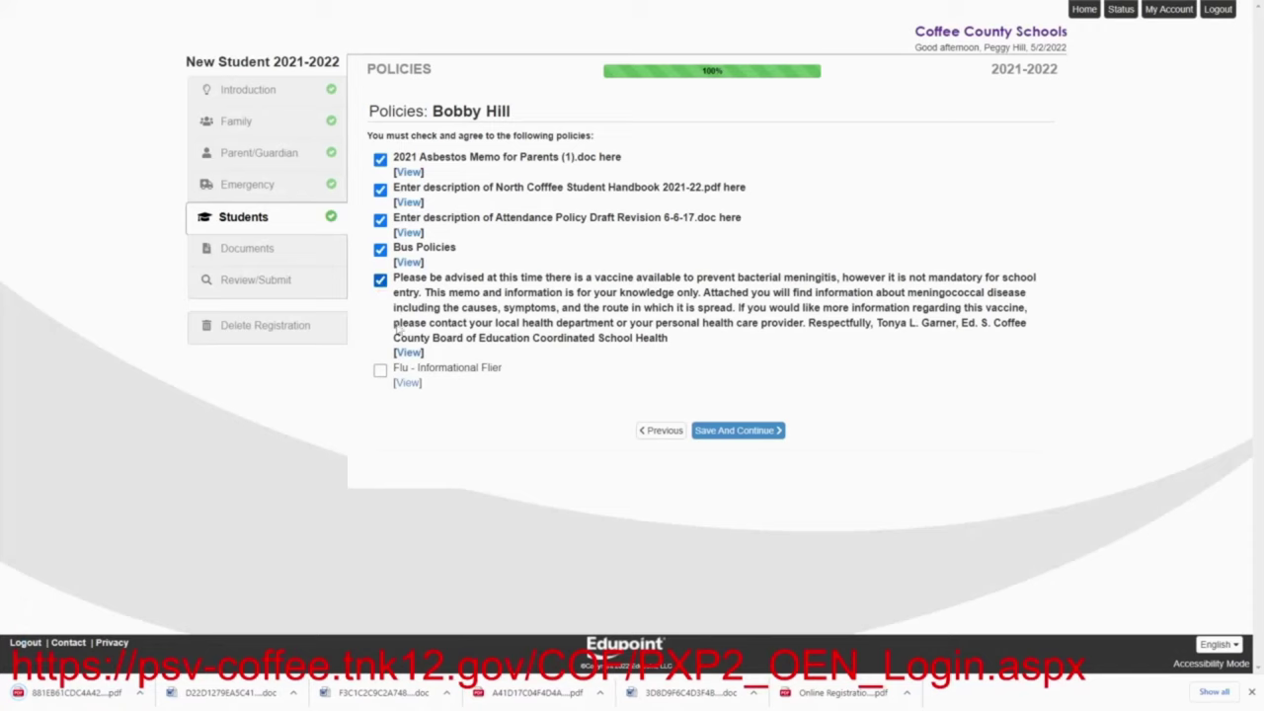
click(407, 384)
click(380, 370)
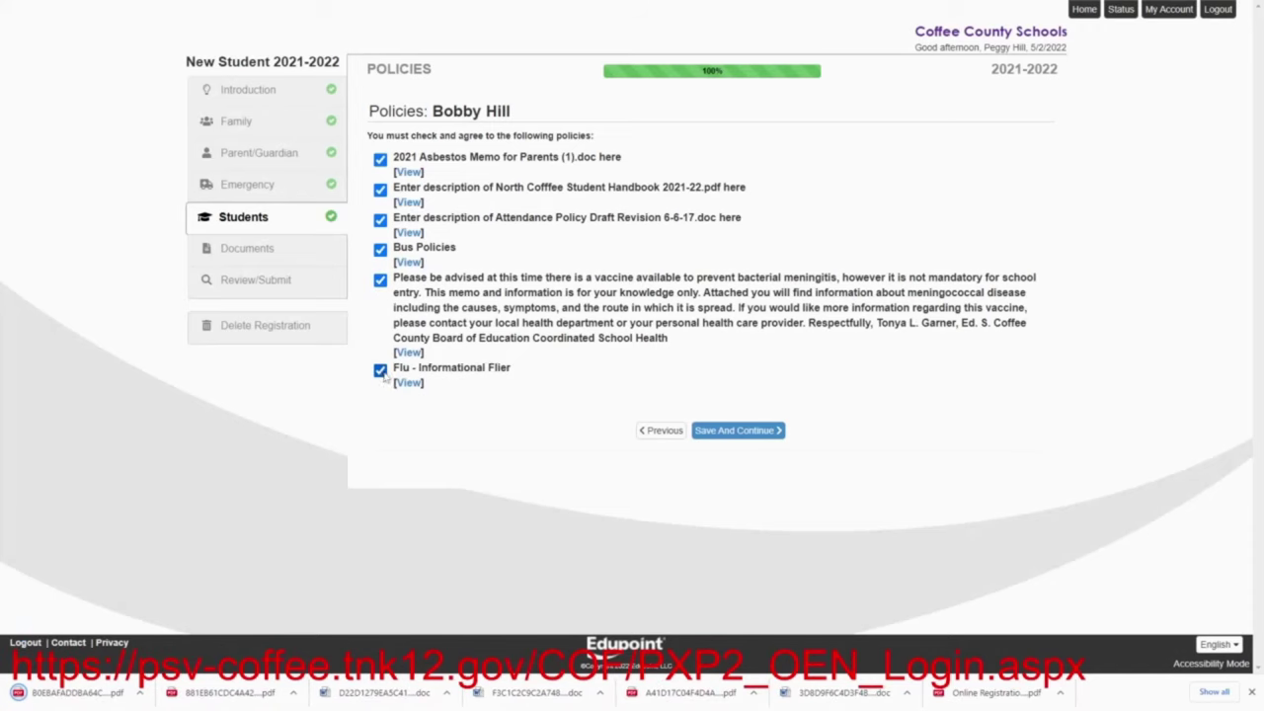
click(718, 433)
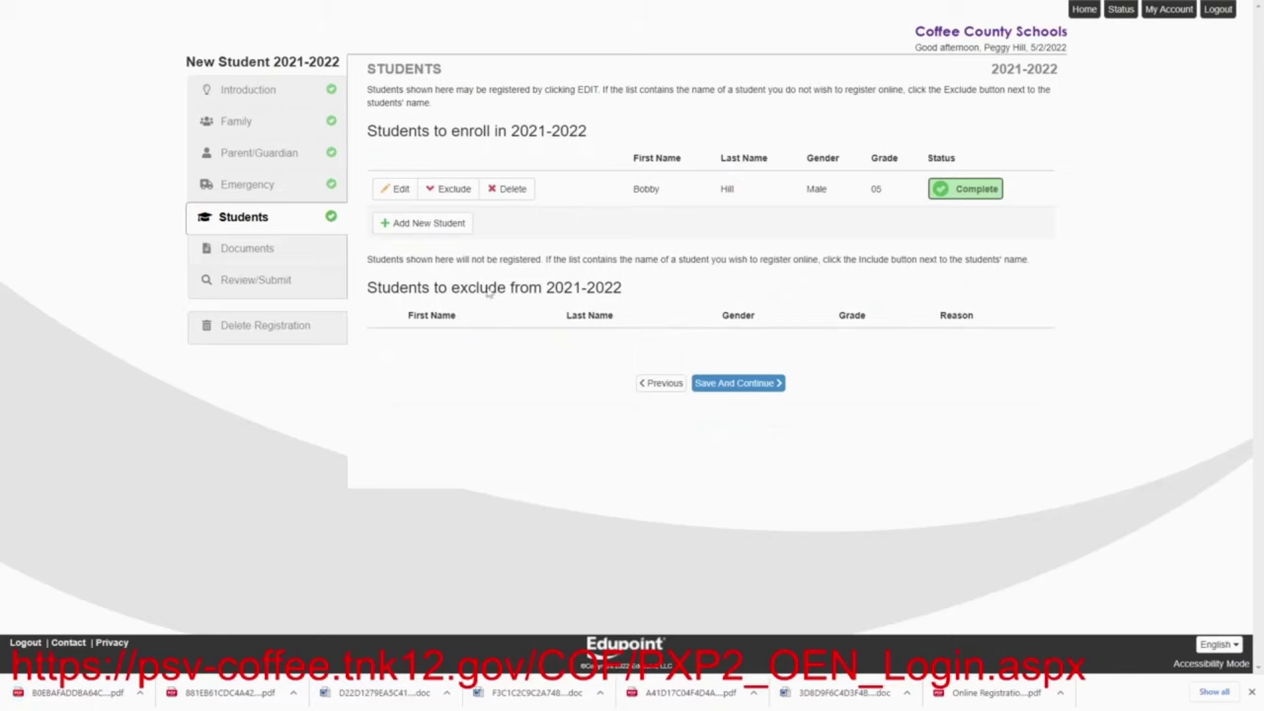
Start another new student and enter the student's first, middle and last names
click(415, 224)
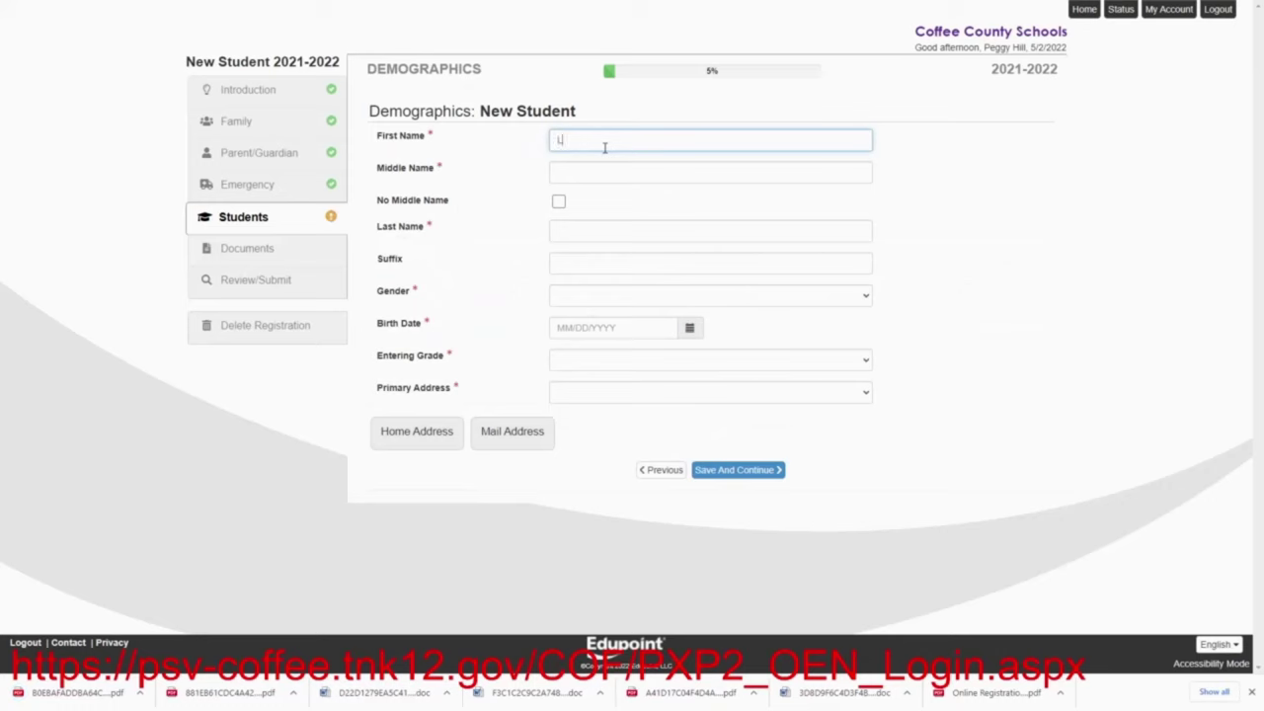
text(Luanne)
click(574, 172)
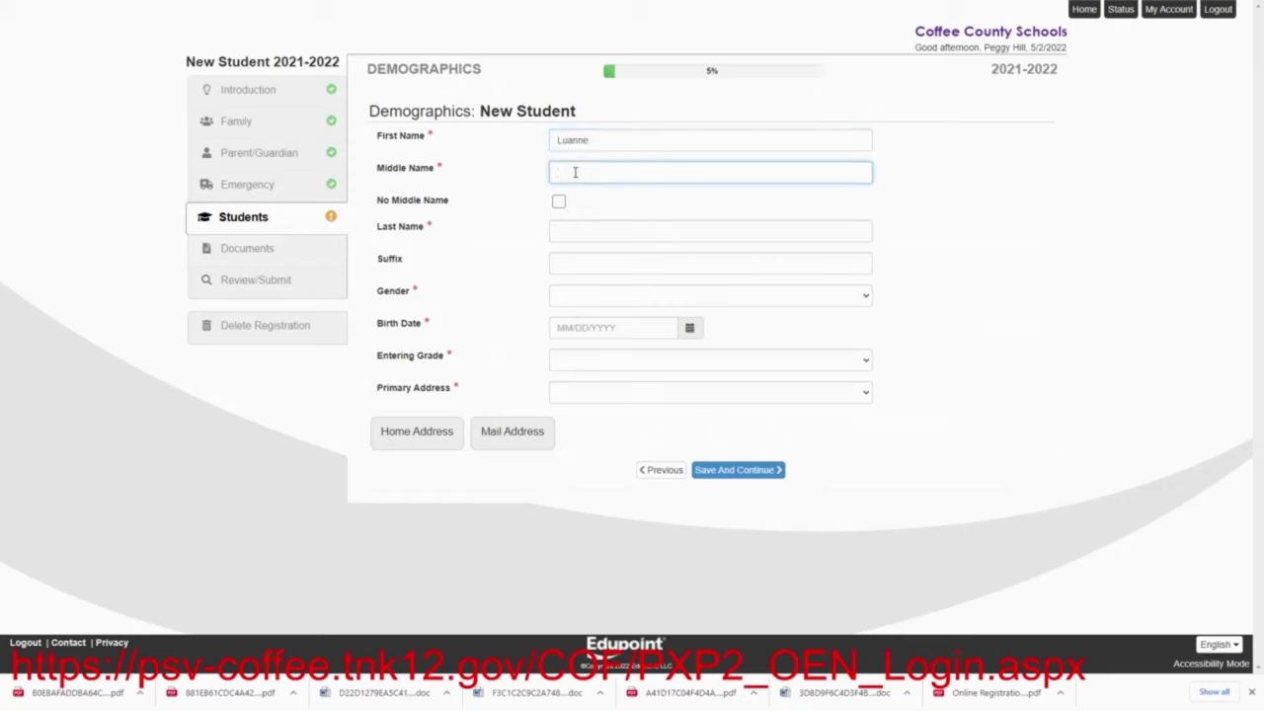
text(Jean)
click(568, 232)
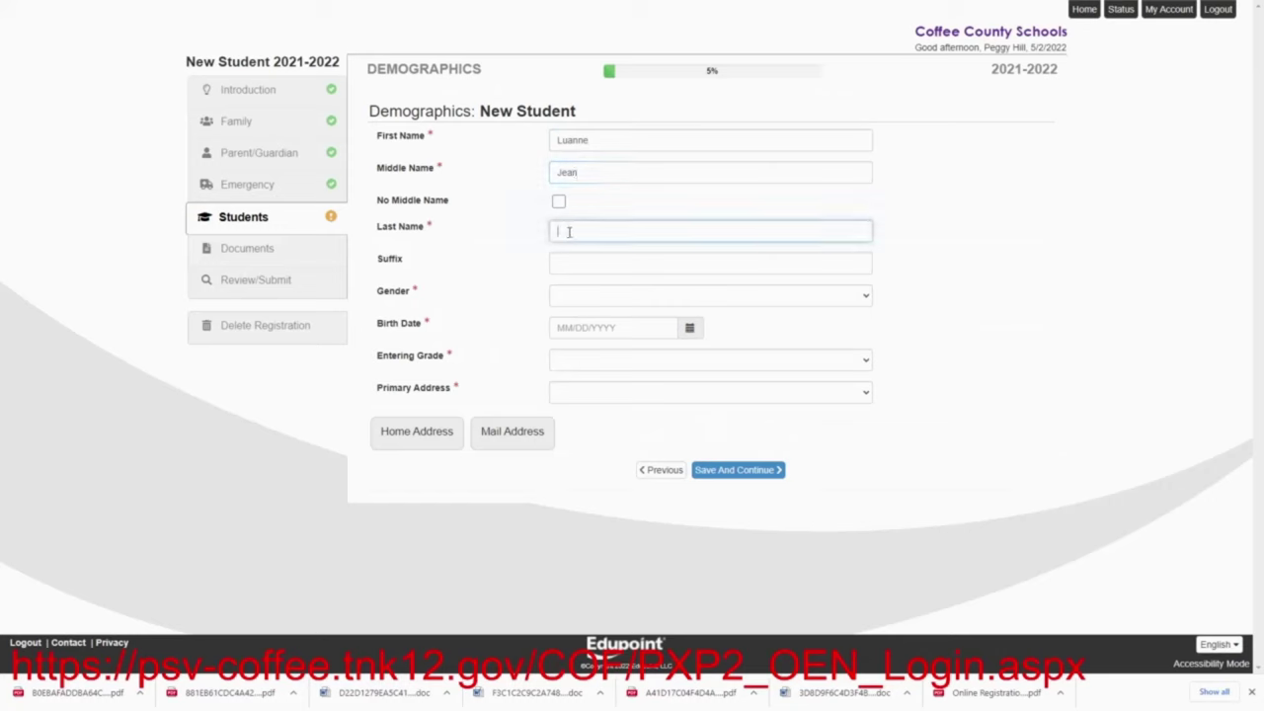
text(Pil)
click(583, 298)
click(580, 323)
click(580, 330)
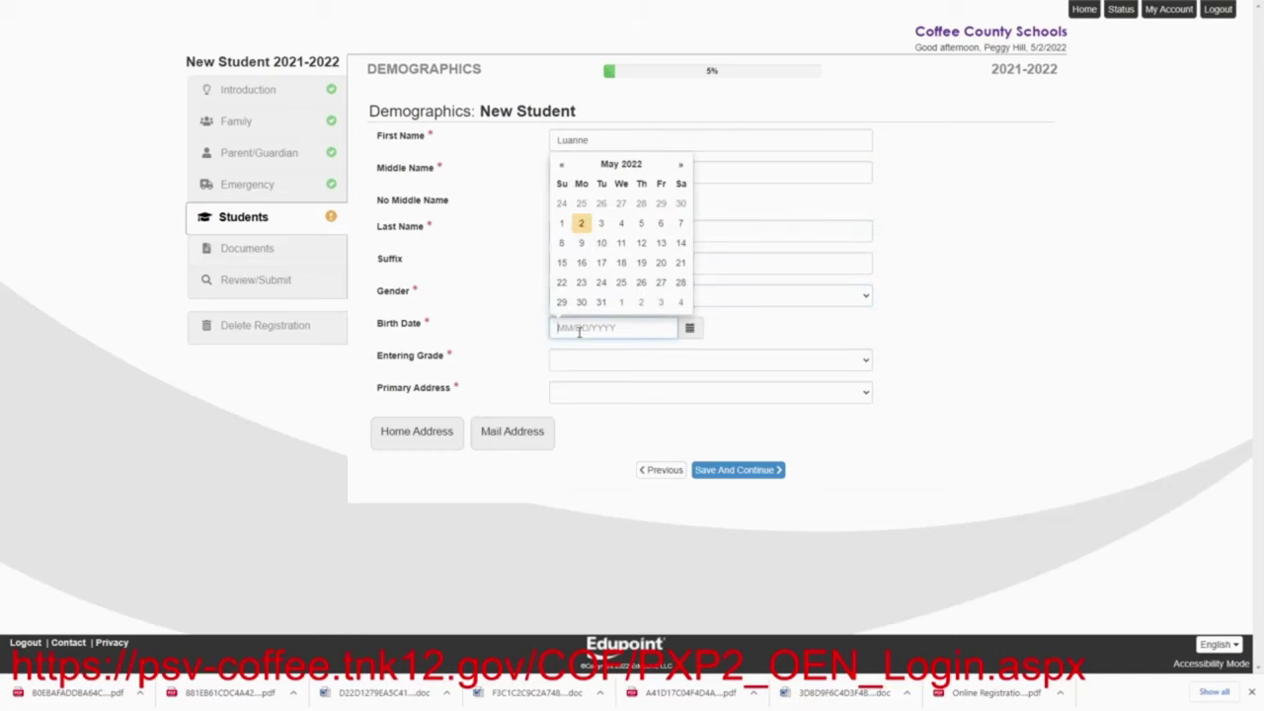
text(03032005)
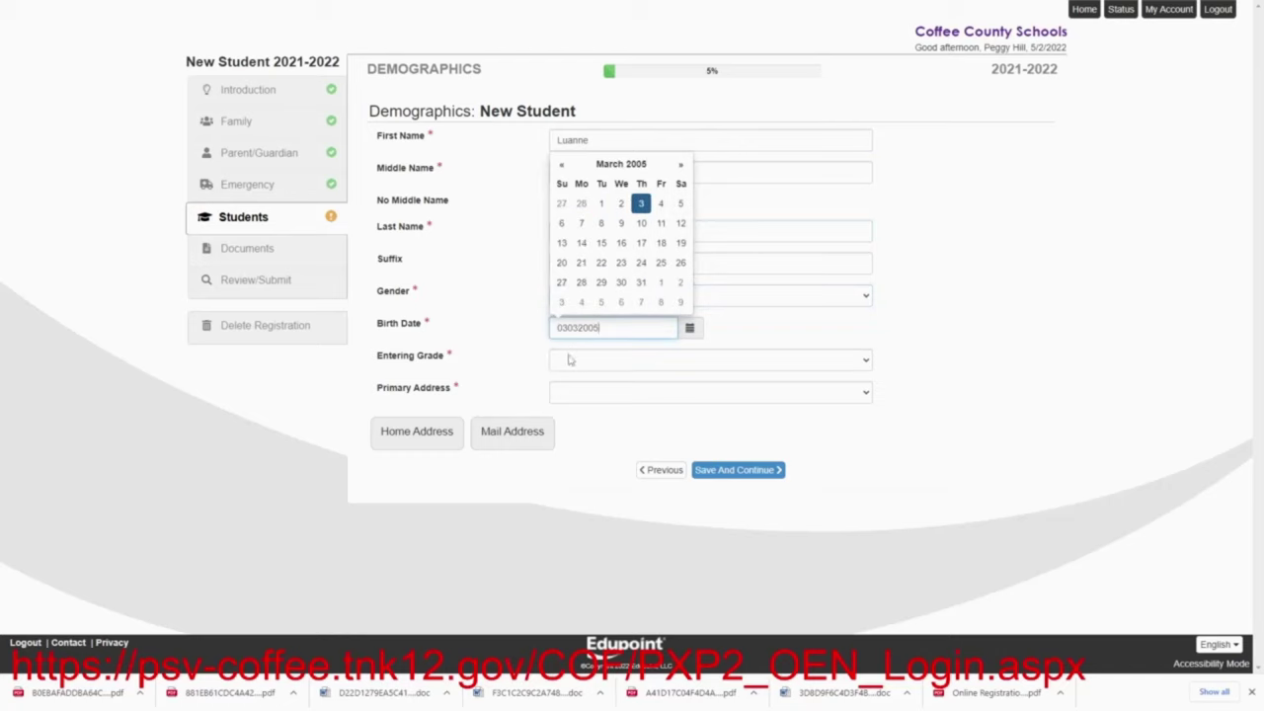
click(571, 360)
click(564, 518)
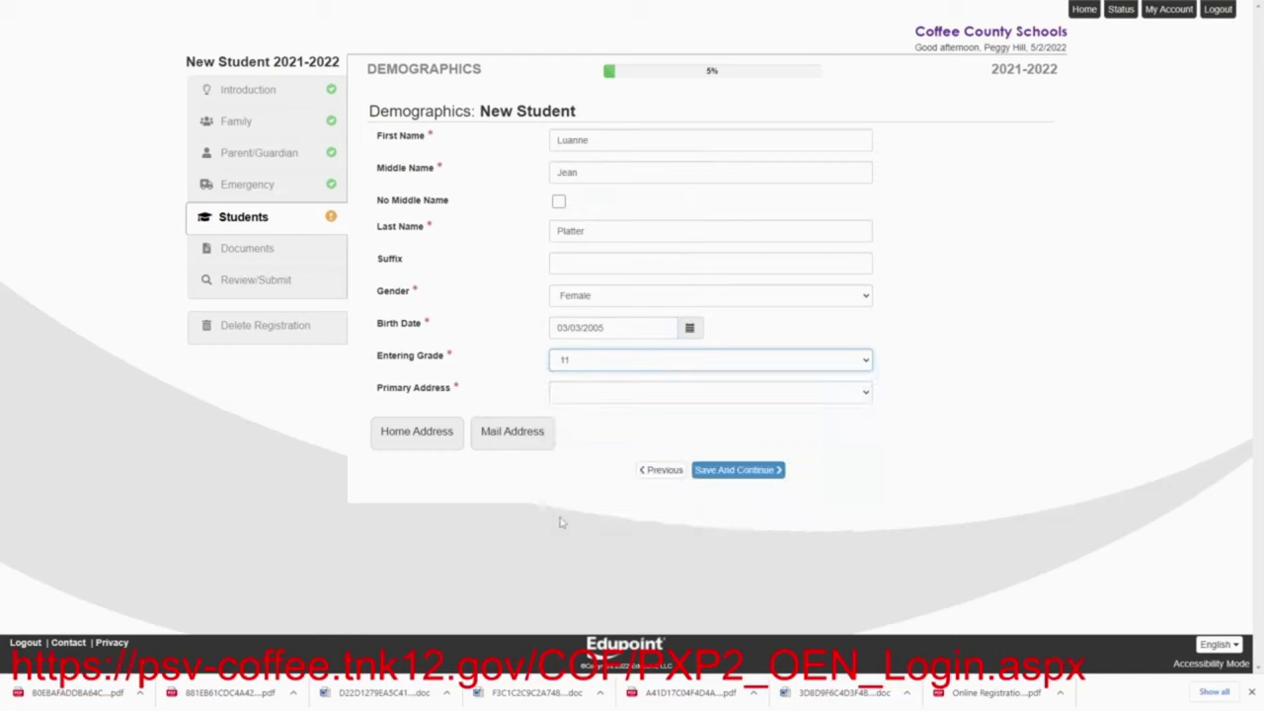
click(575, 398)
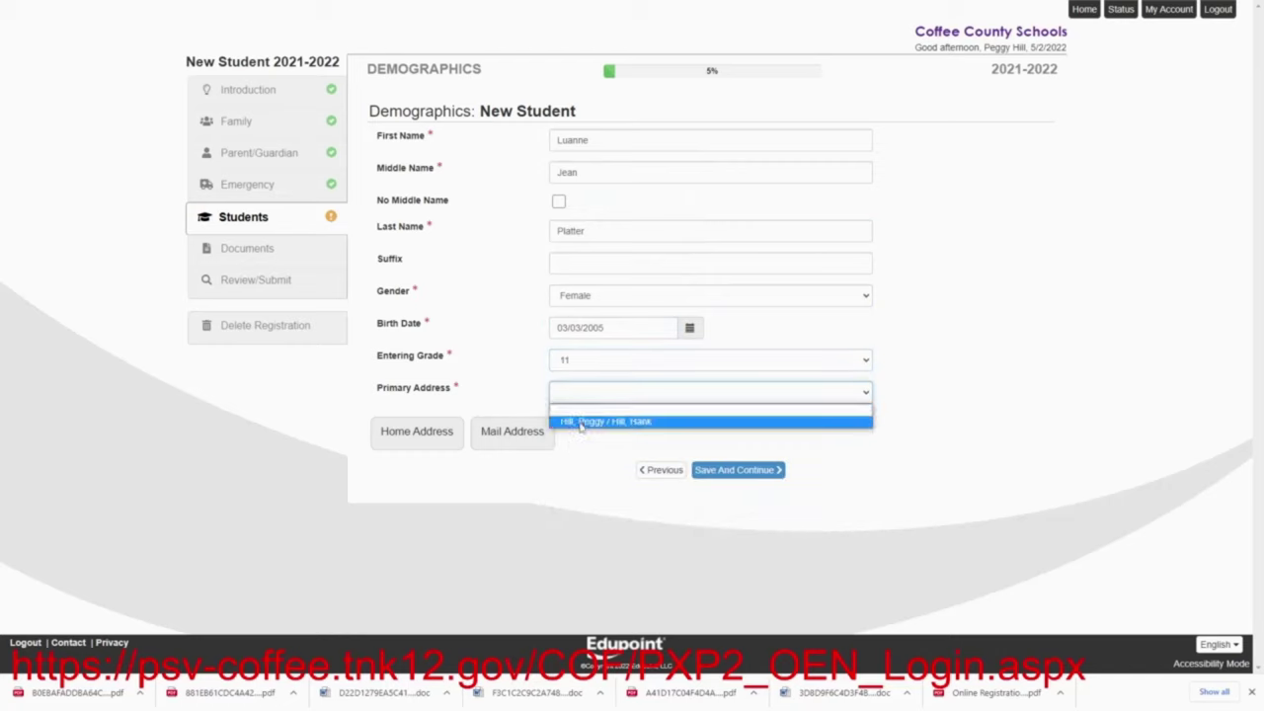
click(583, 422)
Save the demographics, then set birth country United States of America and birth state Texas
click(735, 503)
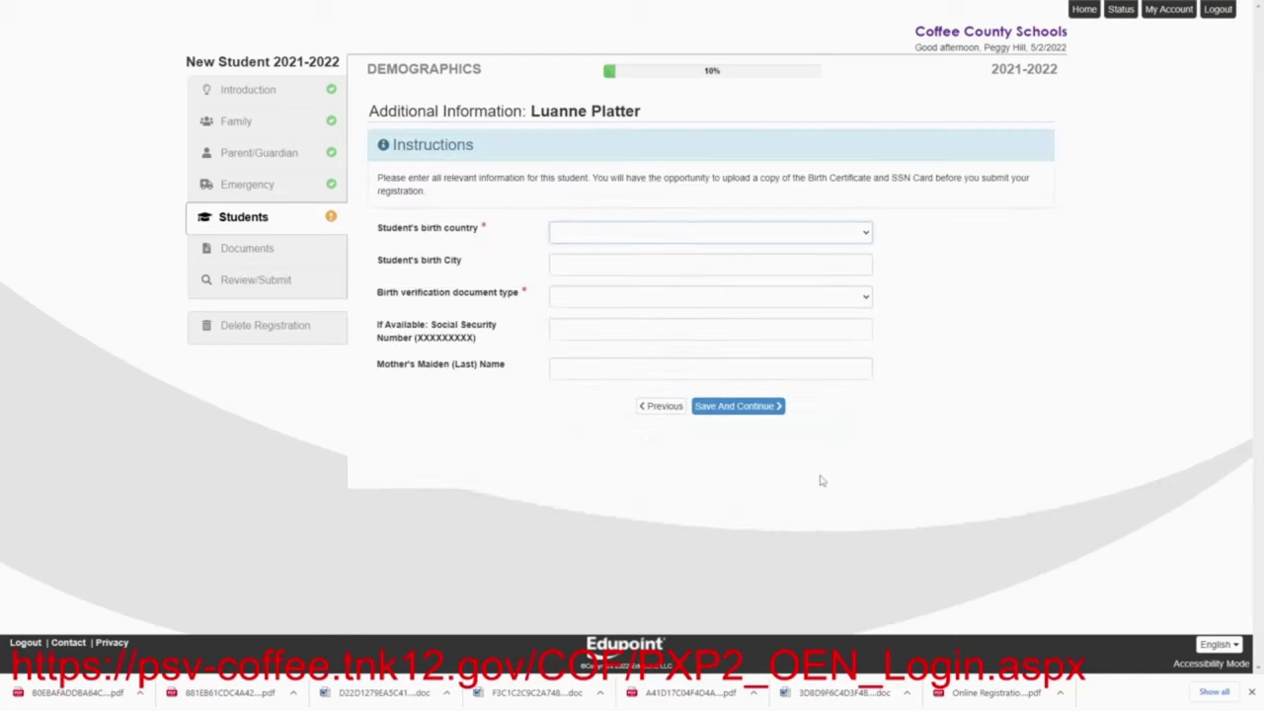
click(583, 240)
click(581, 261)
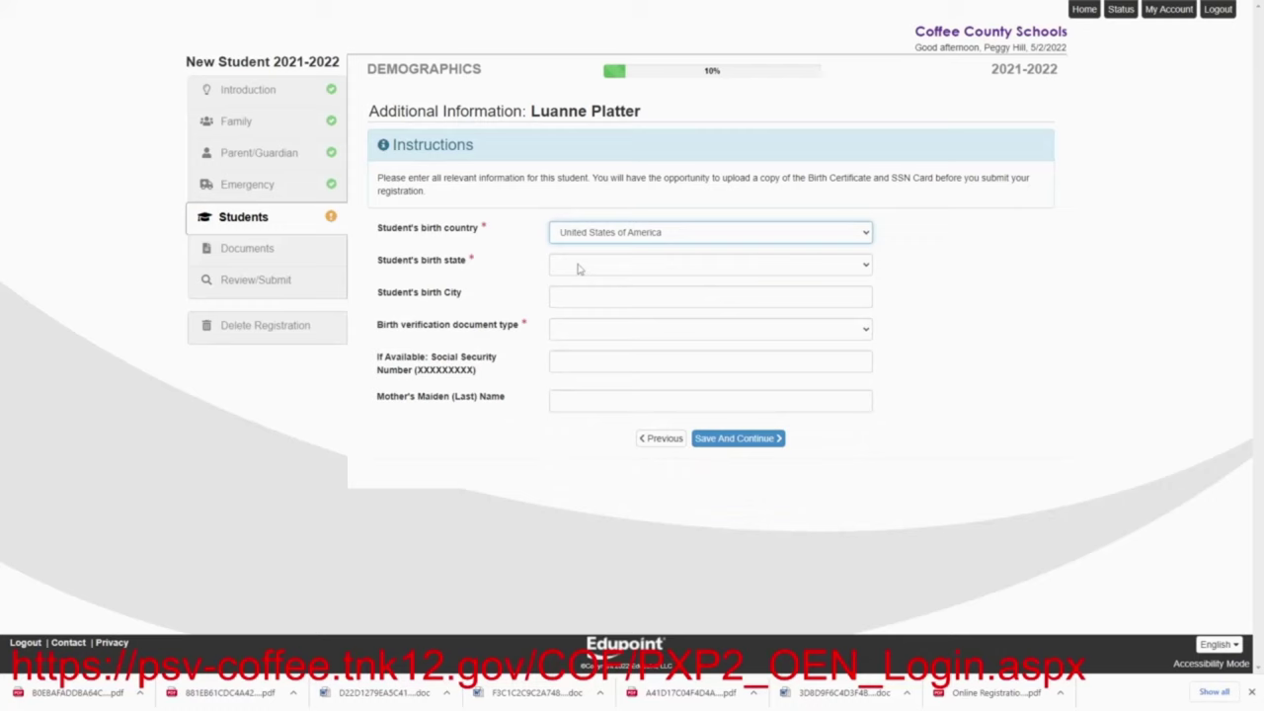
click(579, 267)
text(tx)
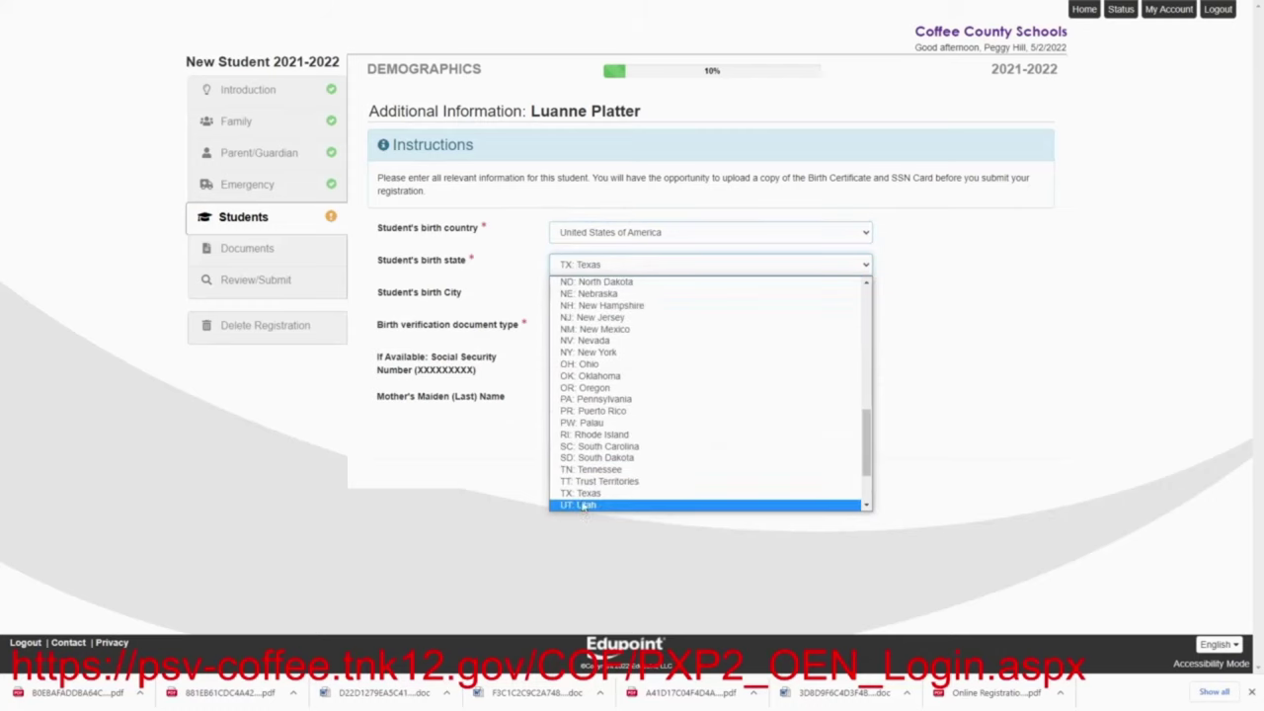
click(585, 504)
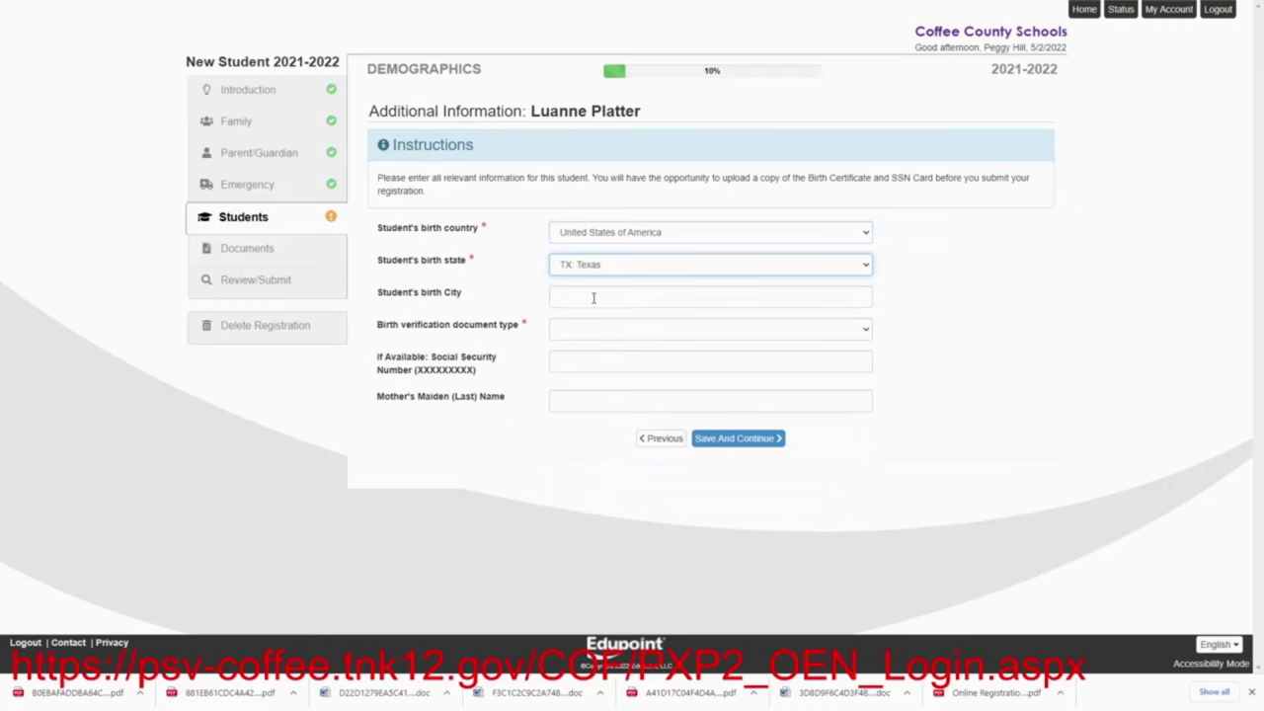
click(594, 297)
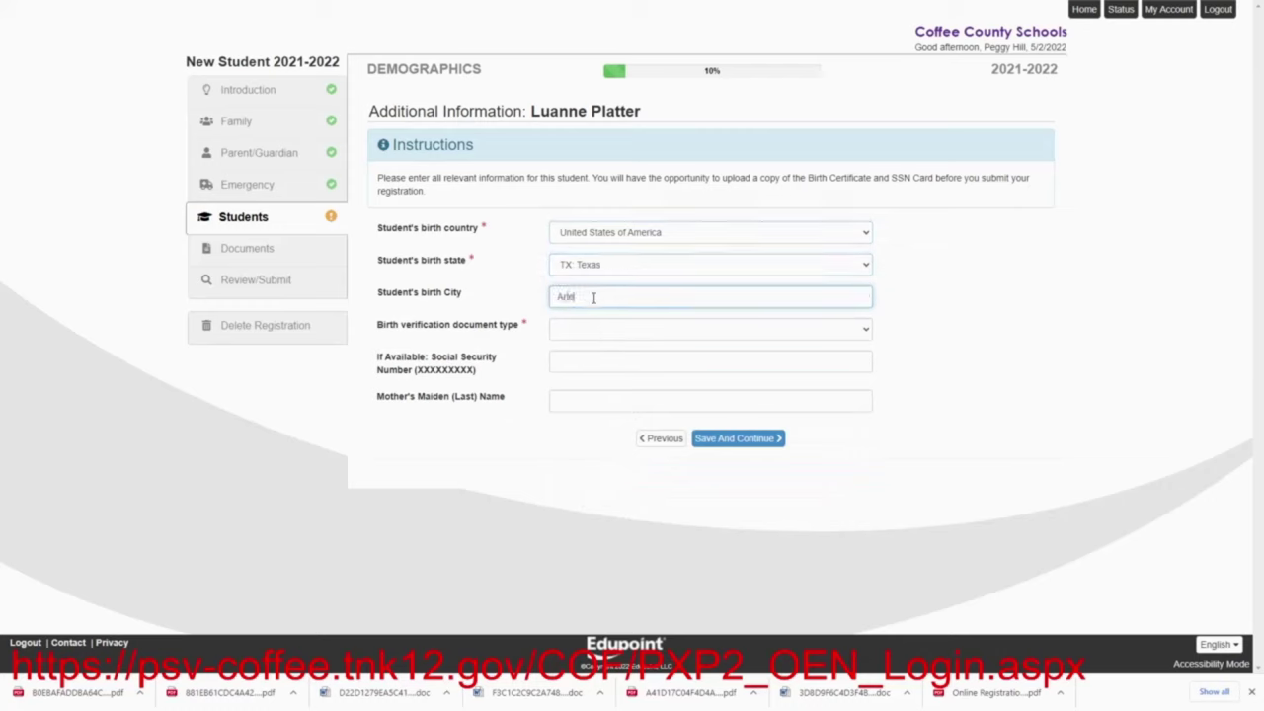
Choose Certified Birth Certificate as verification and enter the mother's maiden name
click(583, 330)
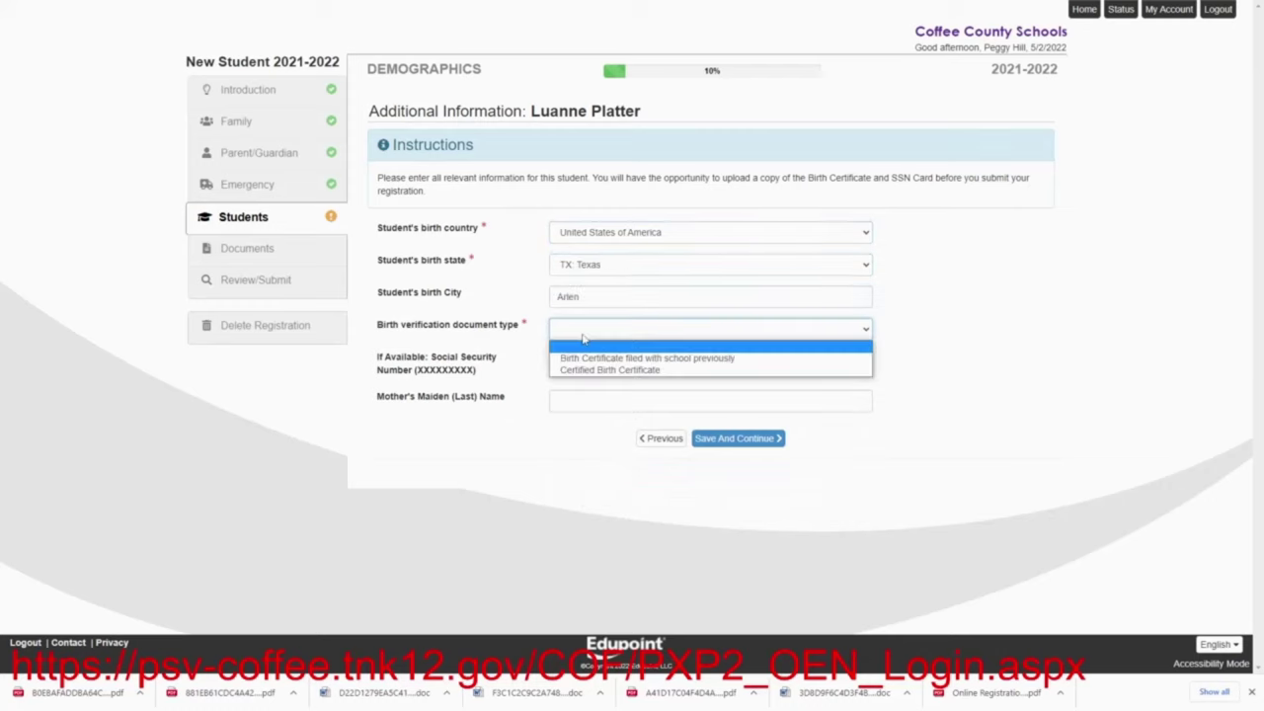
click(589, 370)
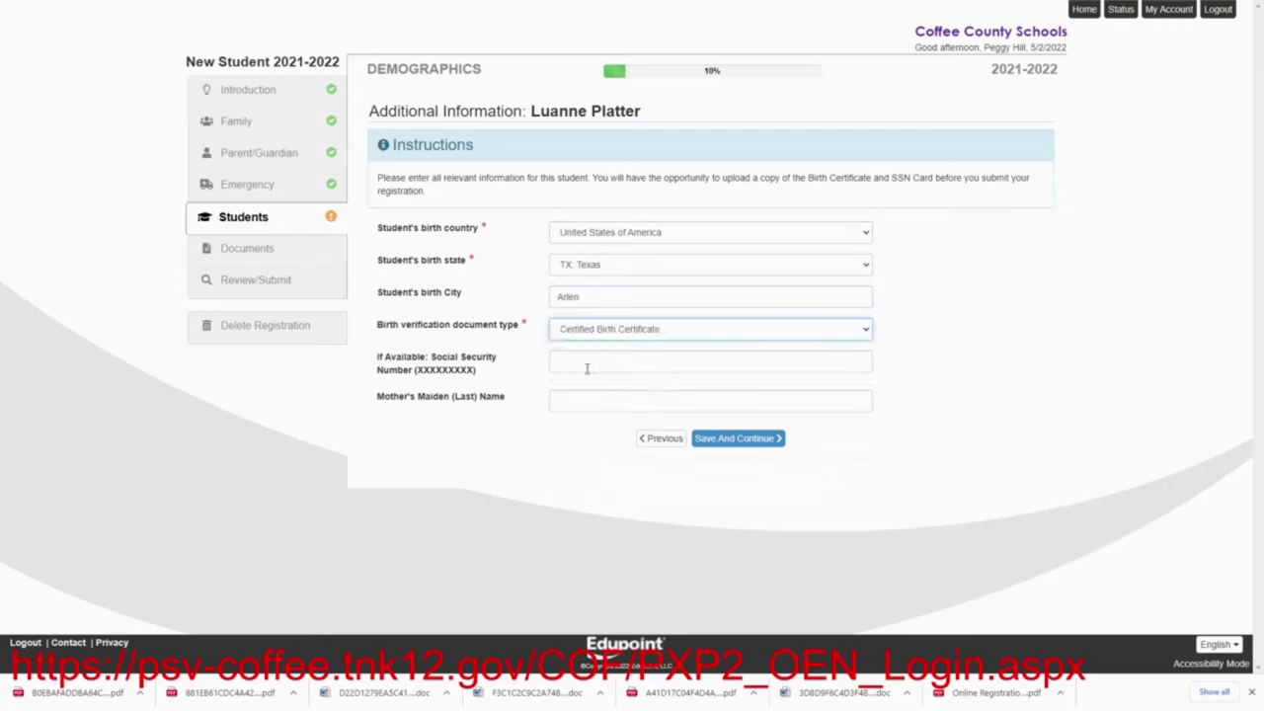
click(584, 369)
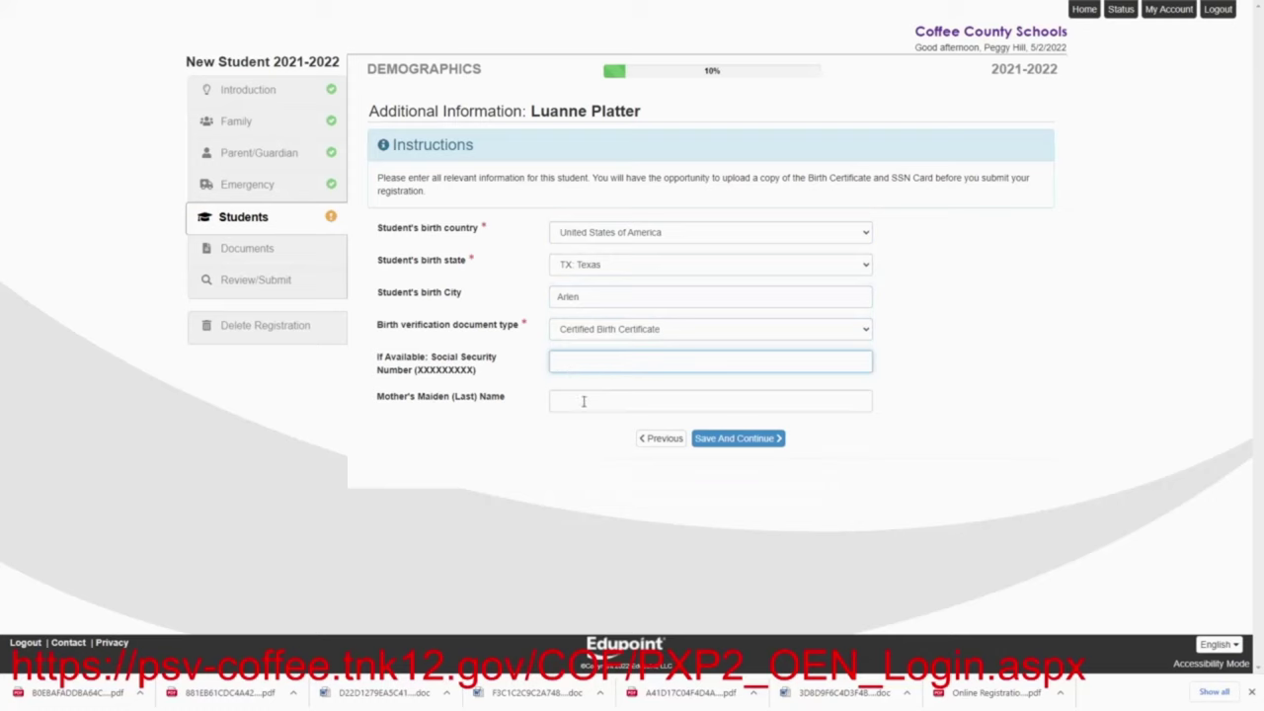
click(584, 401)
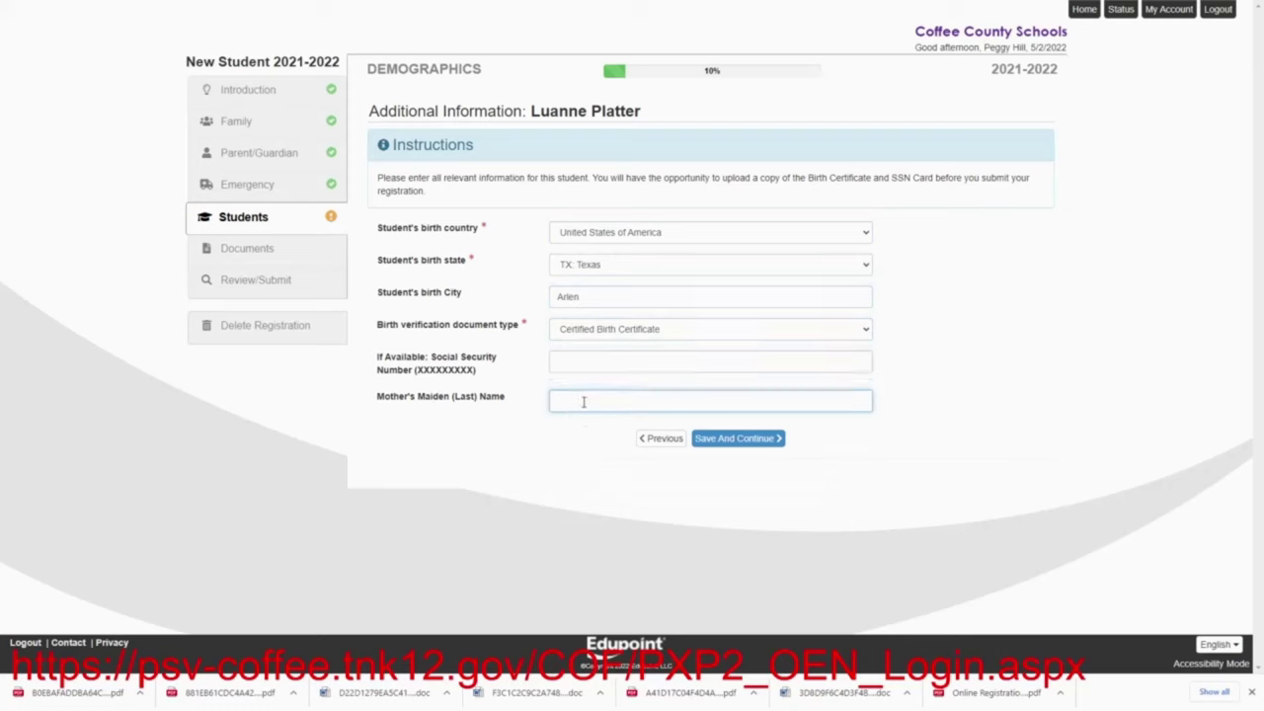
text(Platter)
Save the birth details and declare the student lives within Coffee County limits
click(718, 440)
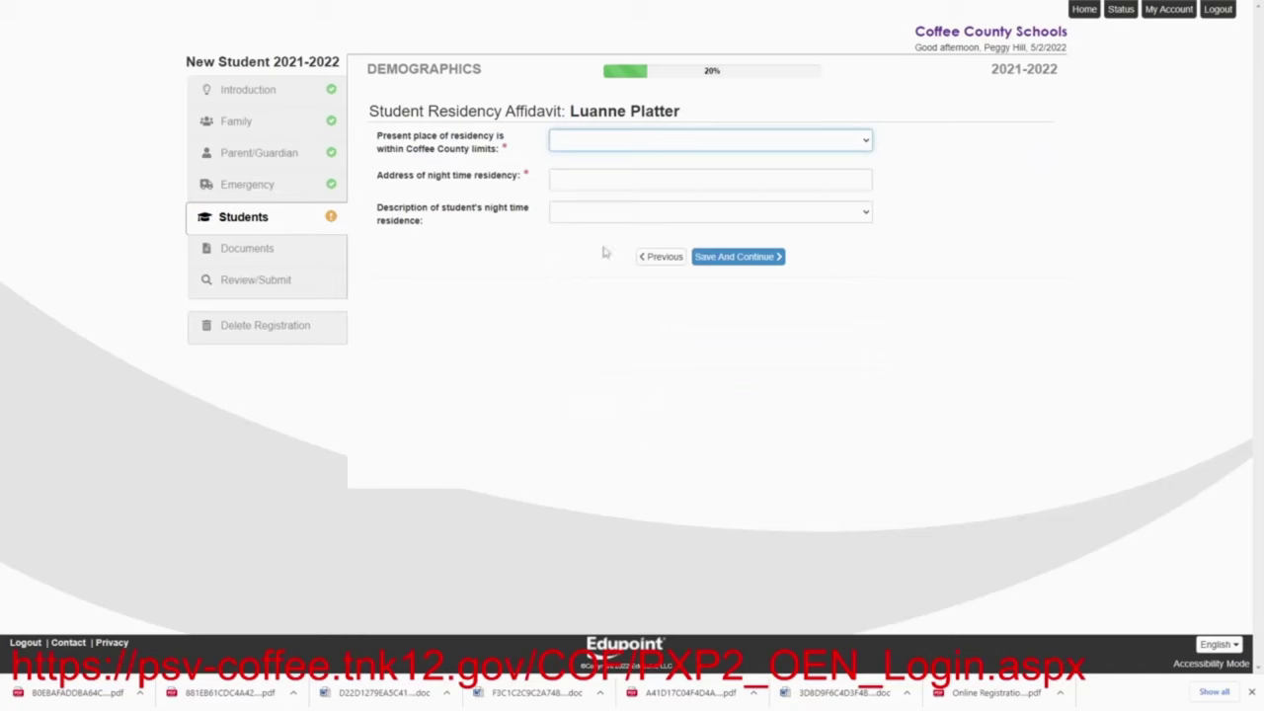
click(555, 148)
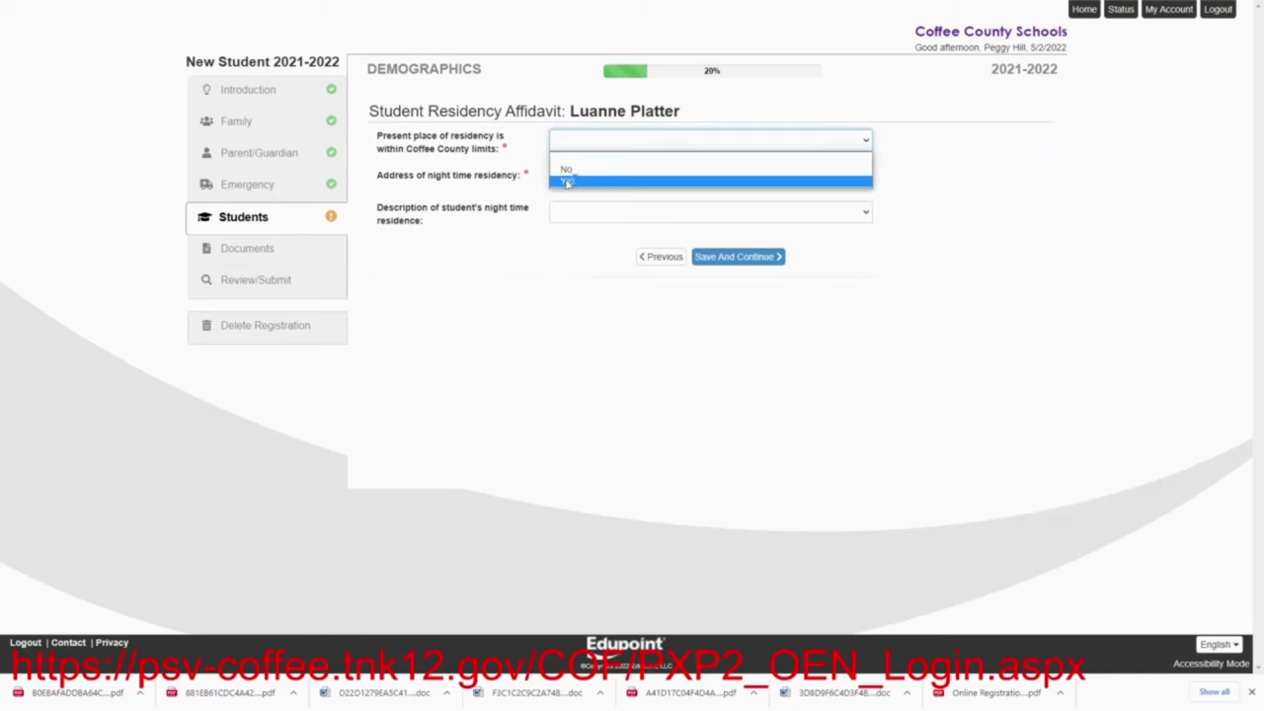
click(566, 178)
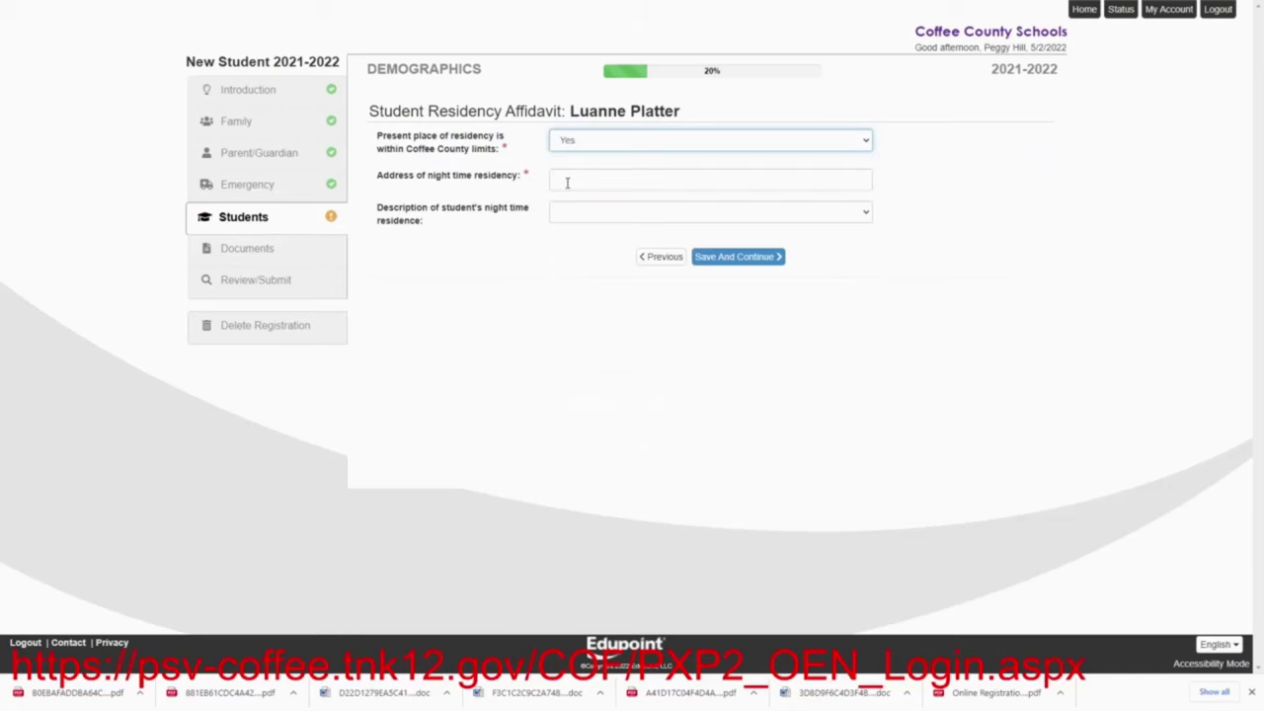
Enter the night-time residence address, describe it as a House, and save the affidavit
click(567, 182)
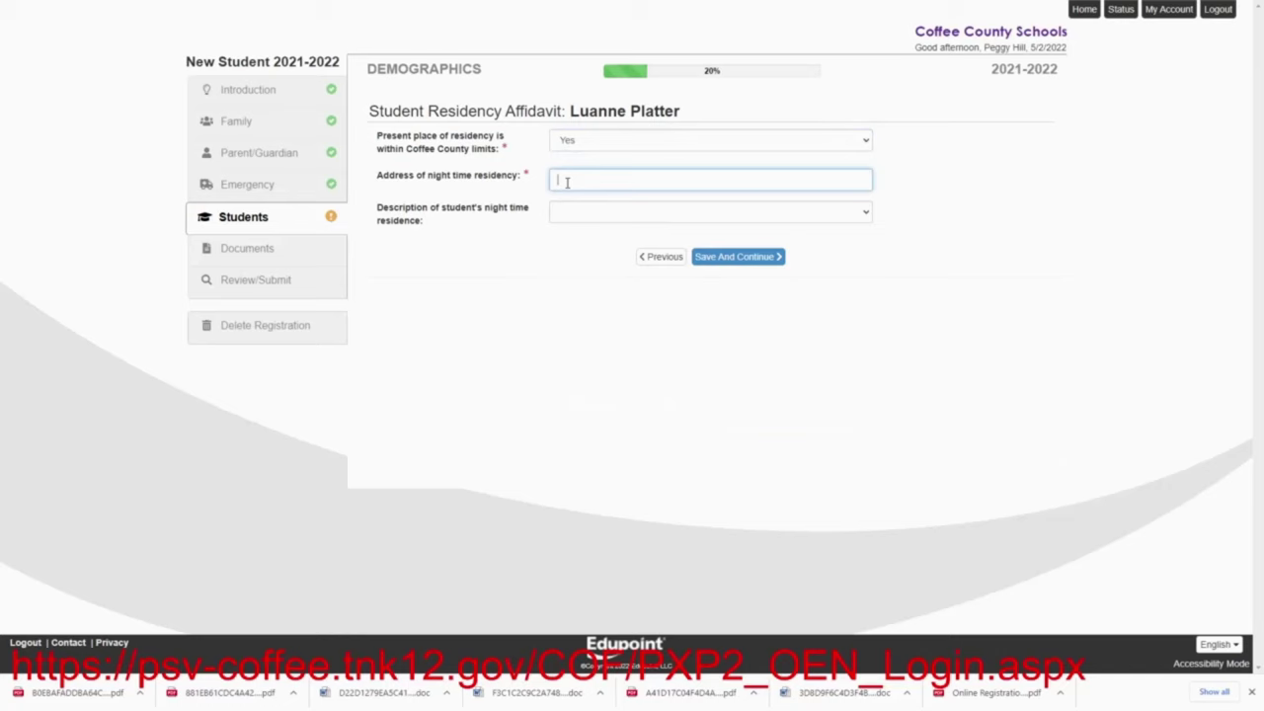
click(560, 219)
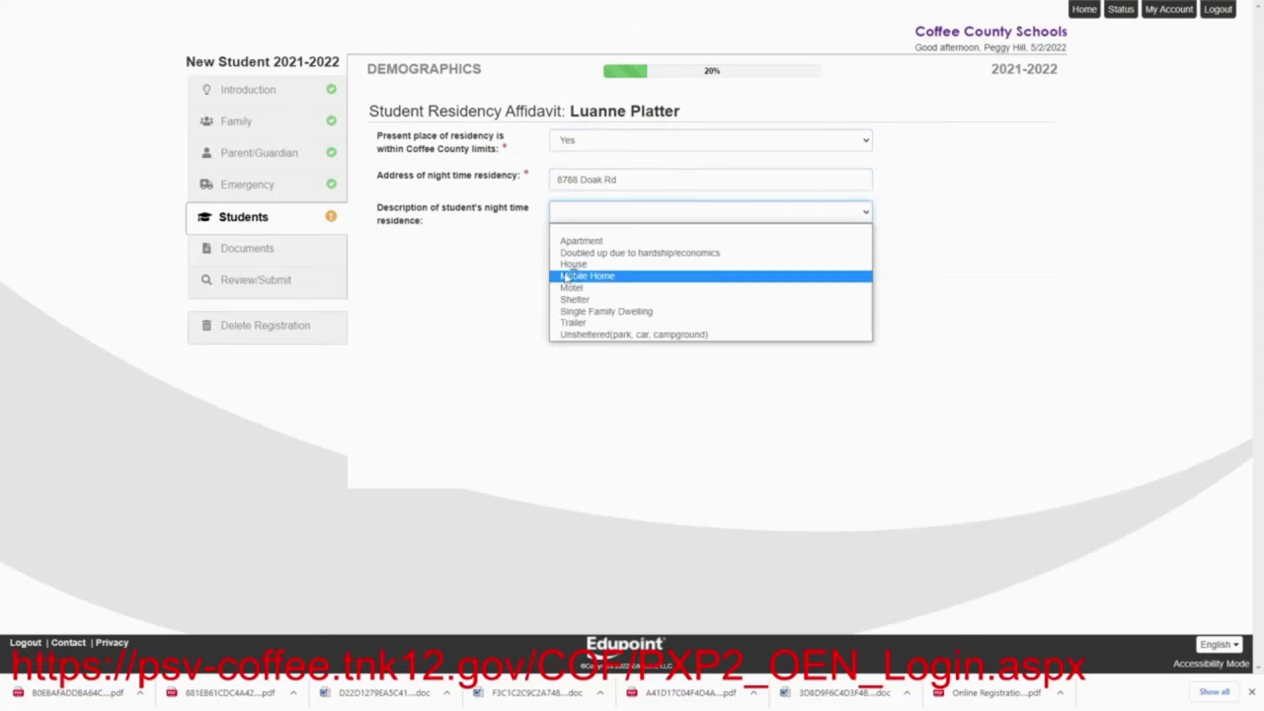
click(565, 265)
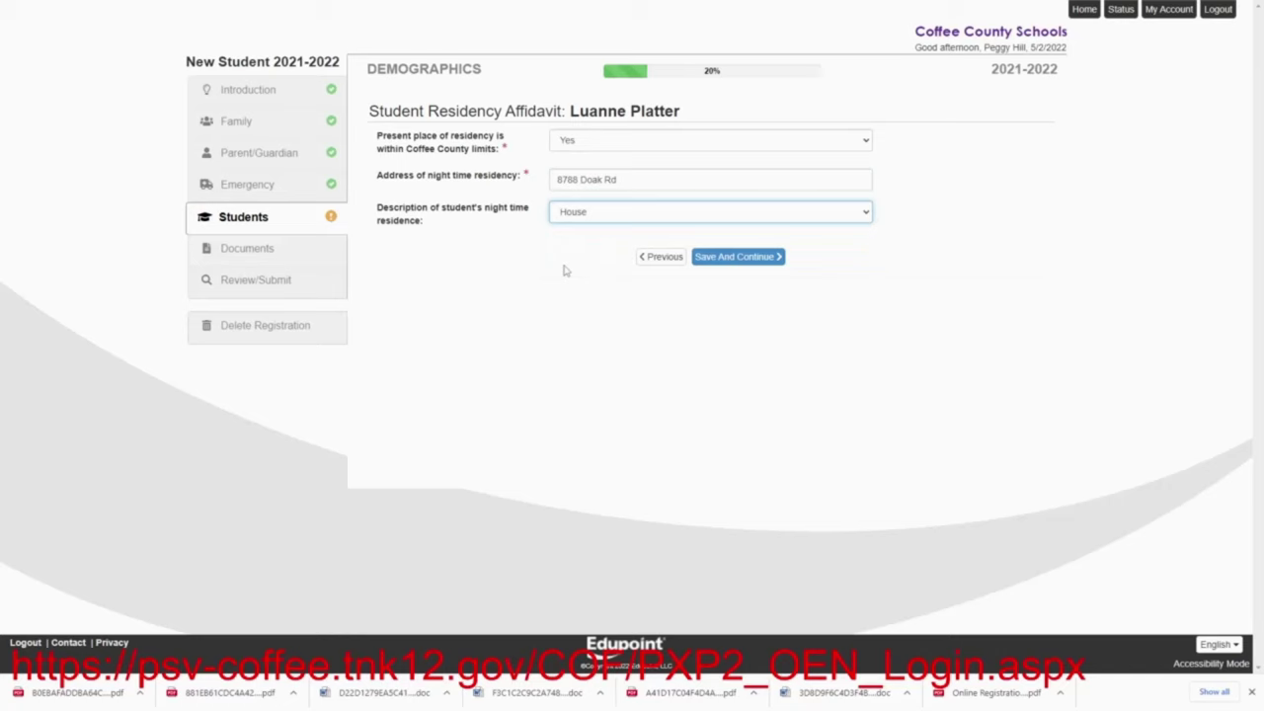
click(713, 259)
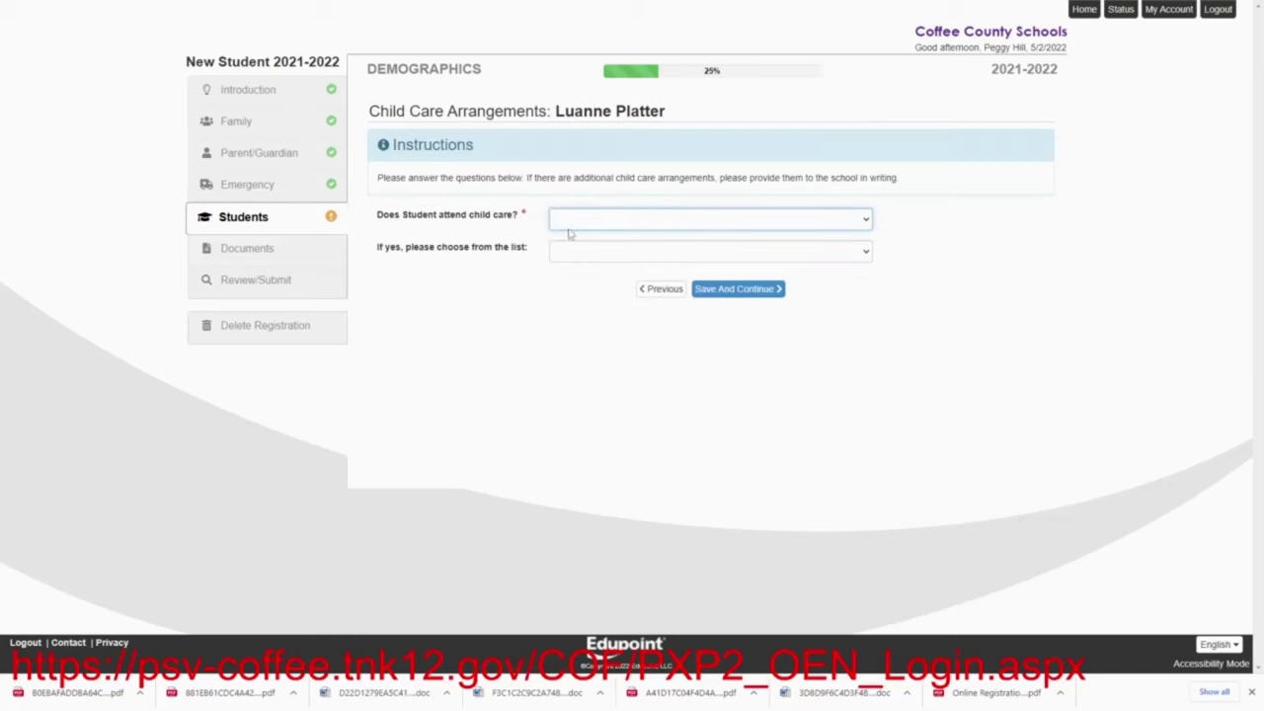
Answer No to child care attendance, leave the provider blank, and save
click(569, 224)
click(567, 248)
click(570, 255)
click(569, 256)
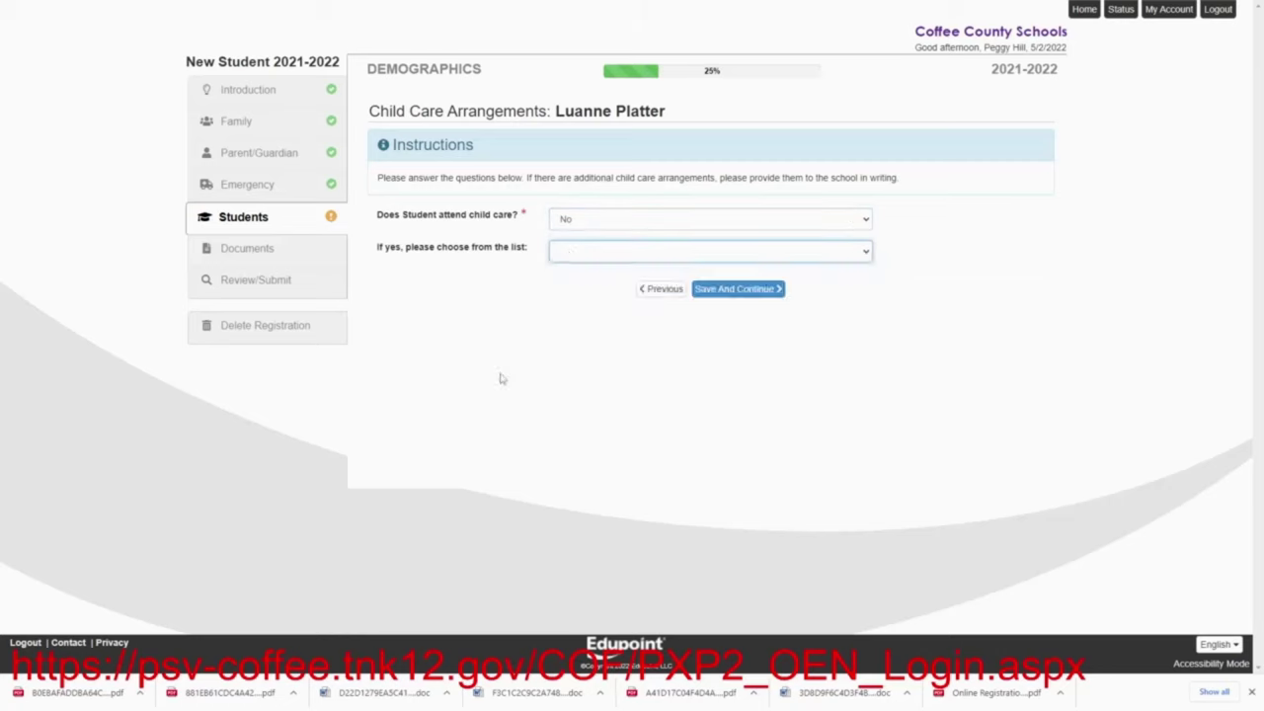
click(727, 296)
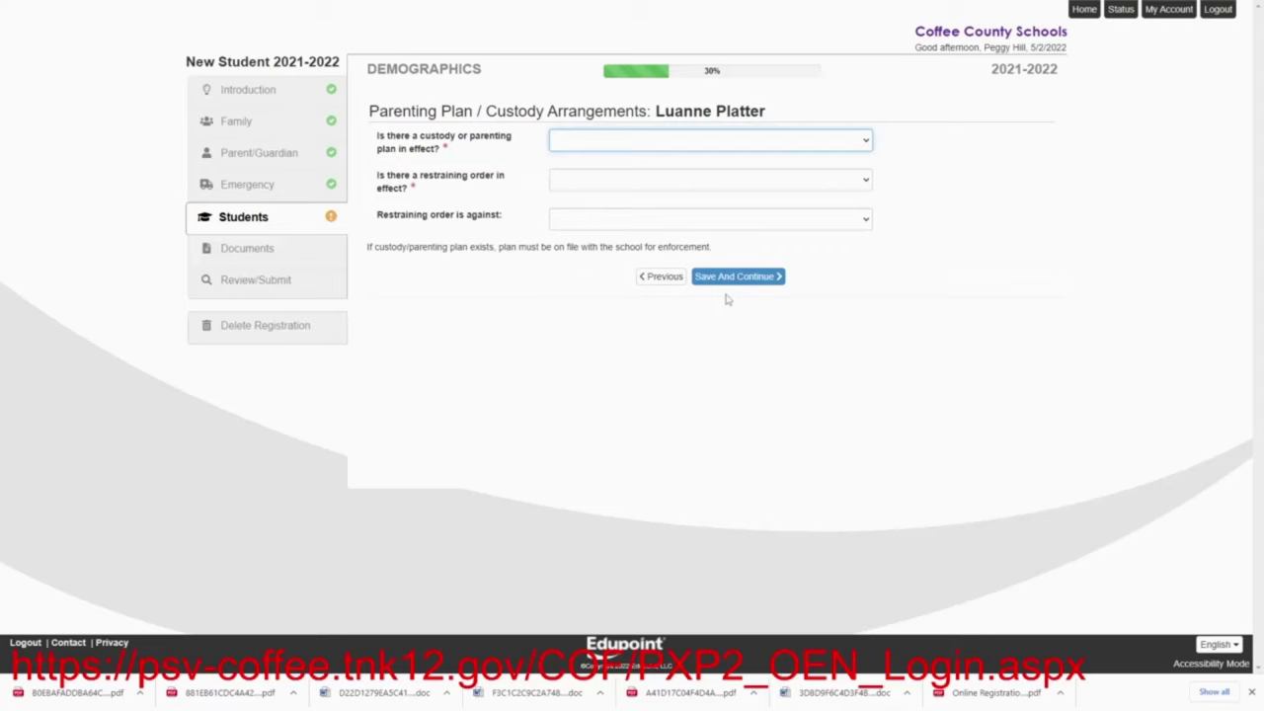
Answer Yes to a custody plan and save the parenting plan answers
click(585, 146)
click(588, 185)
click(559, 179)
click(566, 228)
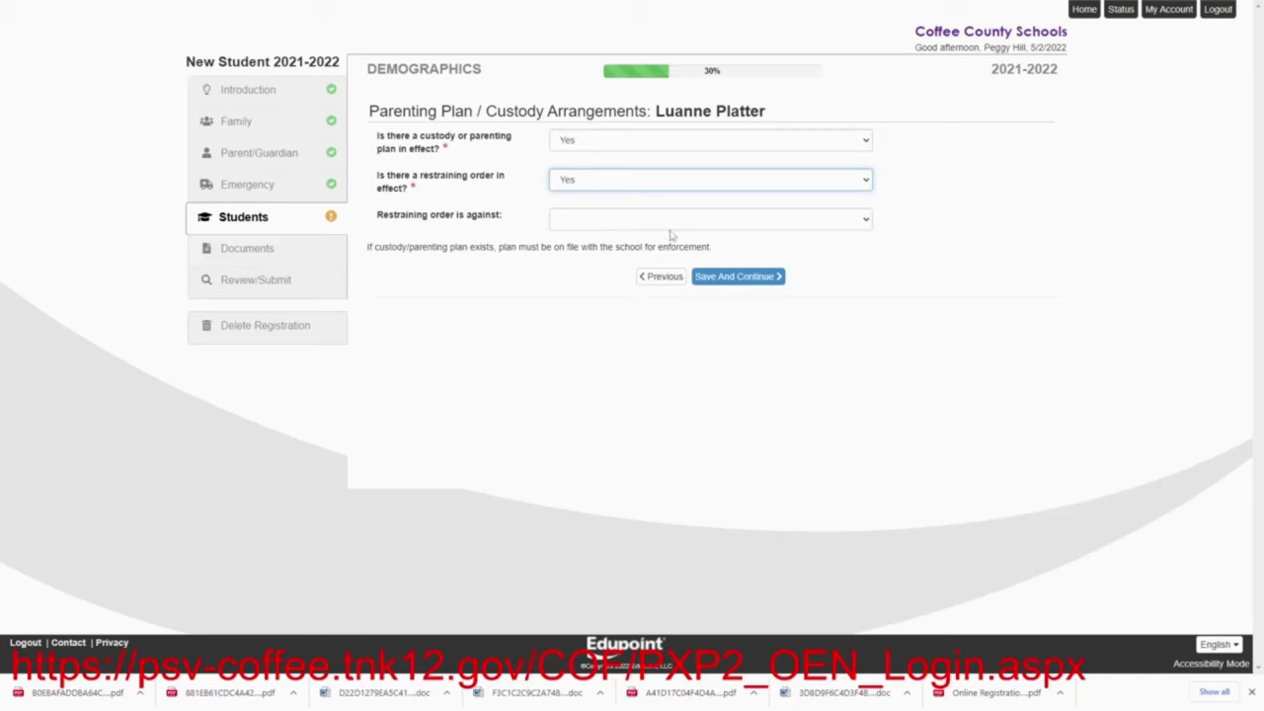
click(722, 280)
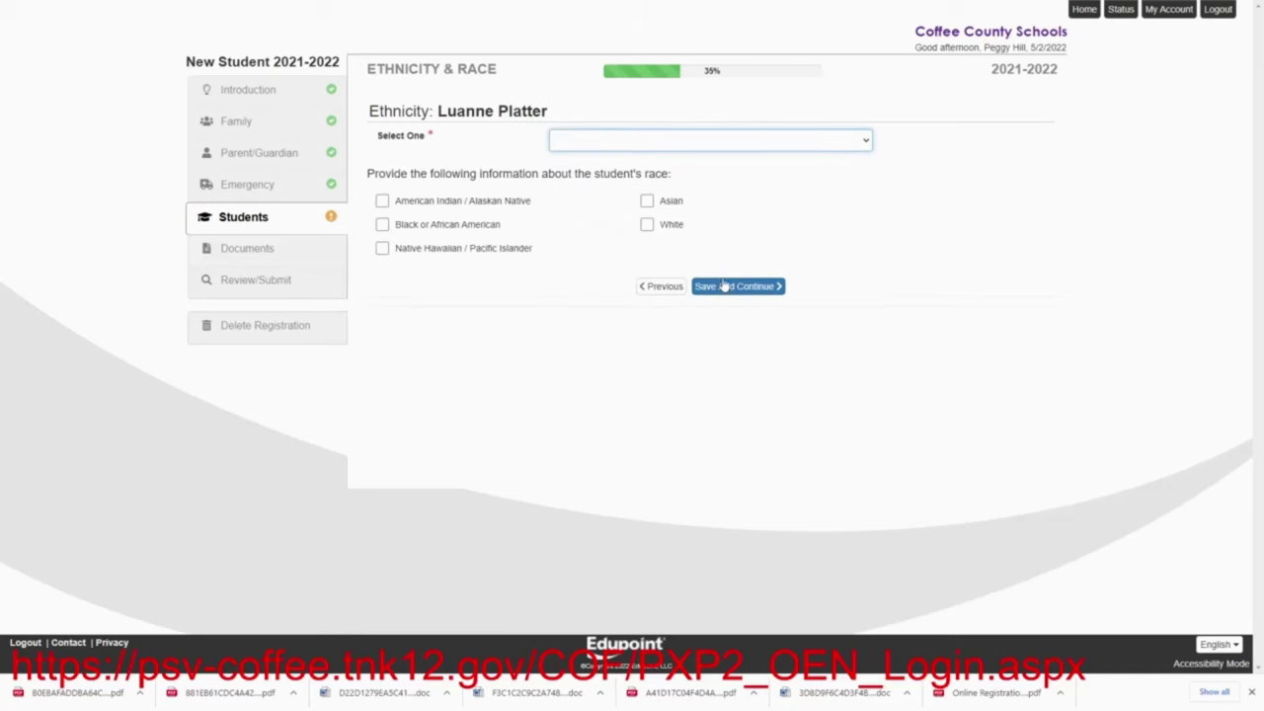
Record the student's ethnicity as Non-Hispanic and race as White, then save
click(592, 145)
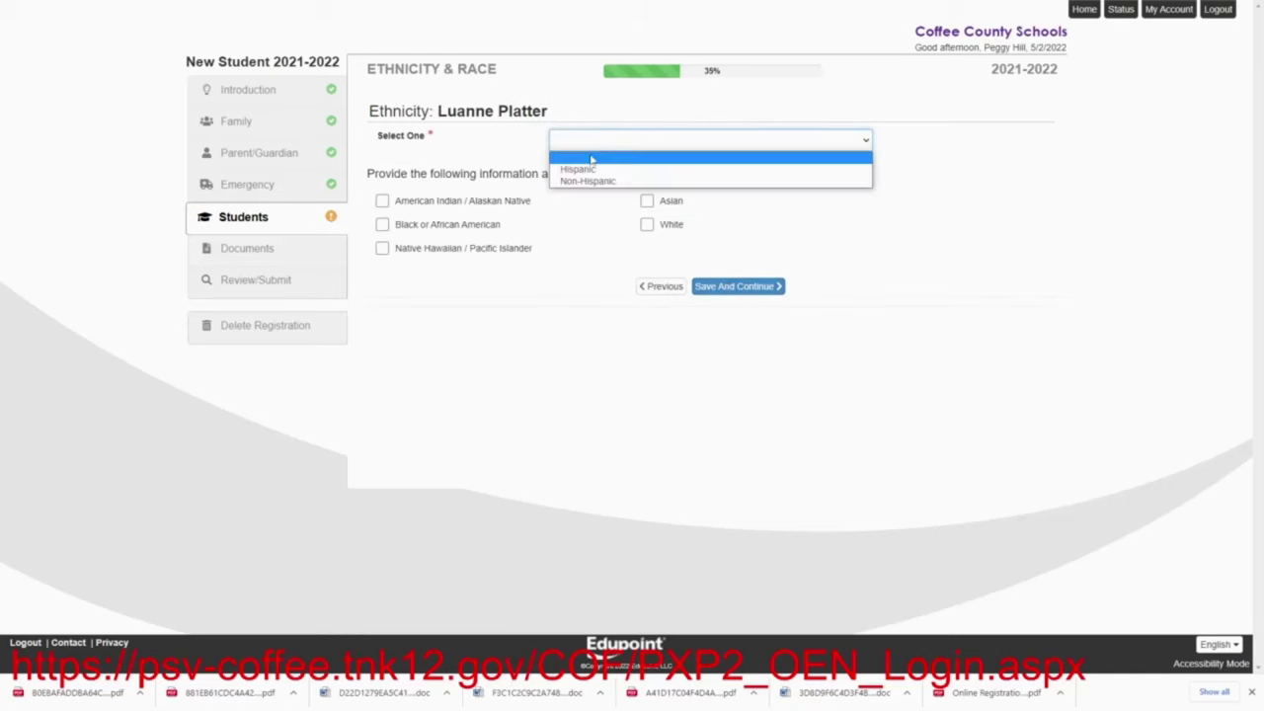
click(593, 180)
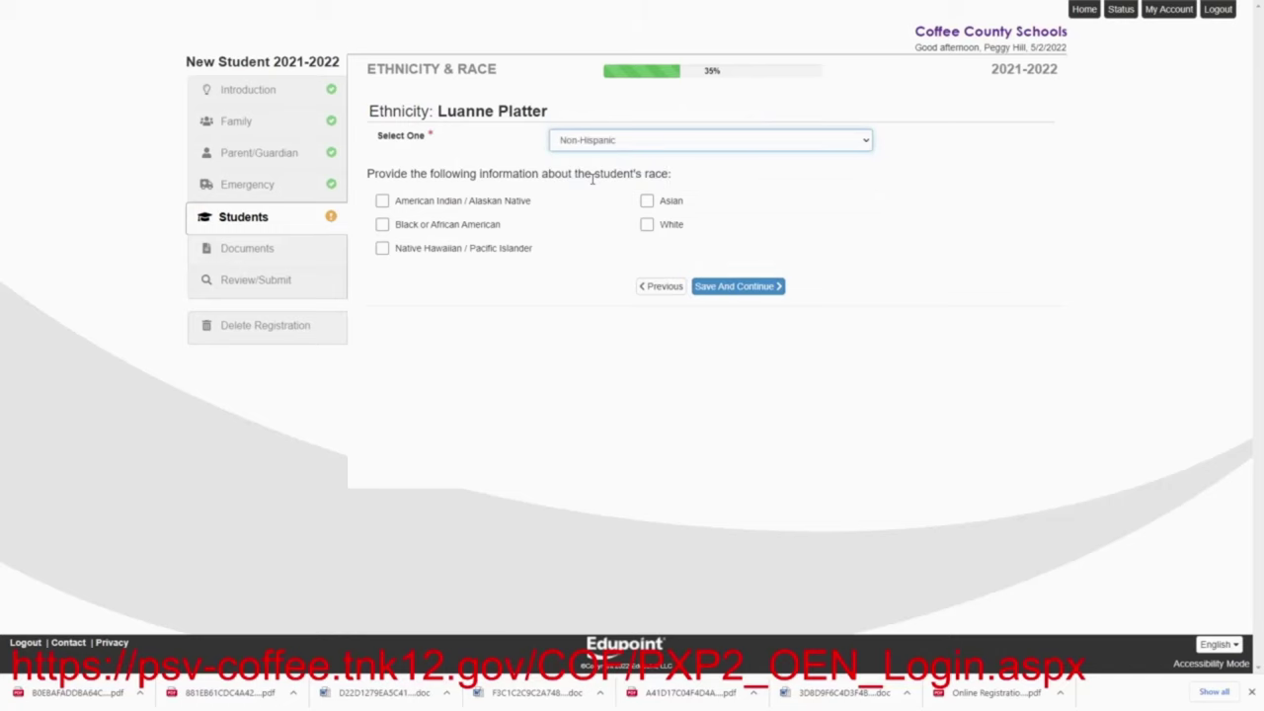
click(644, 225)
click(727, 285)
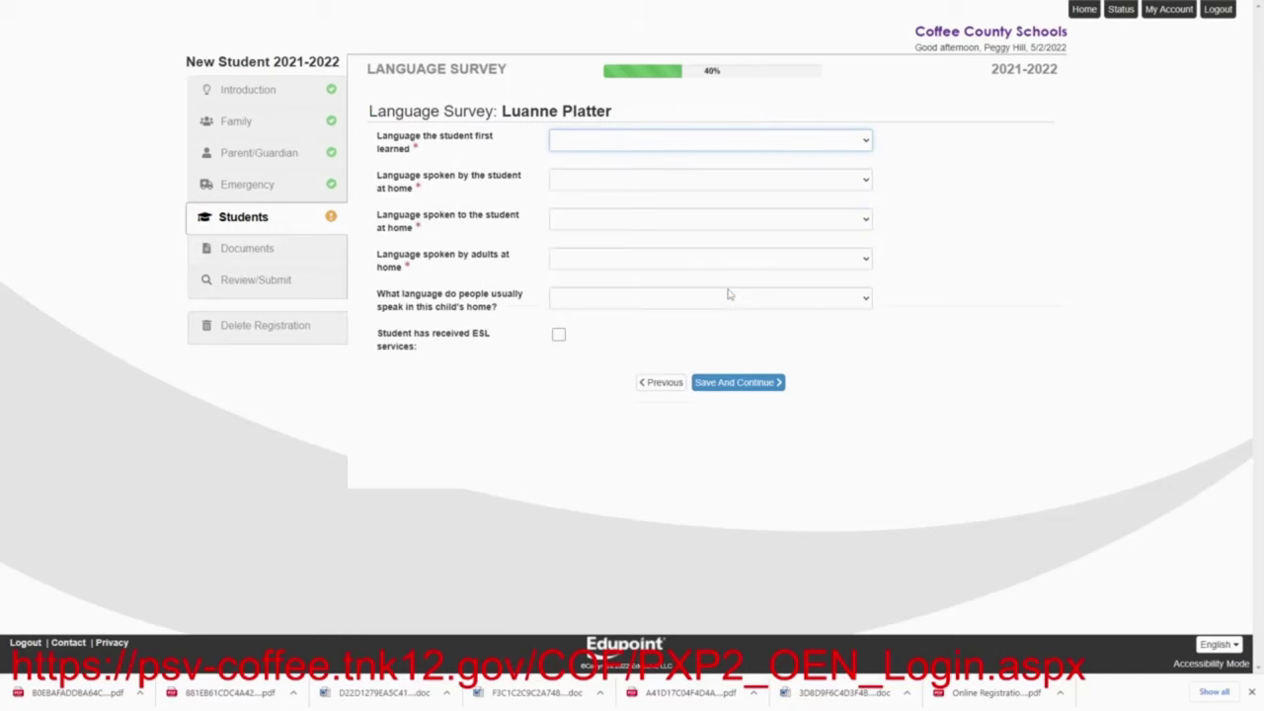
Set all five home language survey answers to English and save the survey
click(596, 150)
click(593, 170)
click(593, 179)
click(585, 210)
click(584, 219)
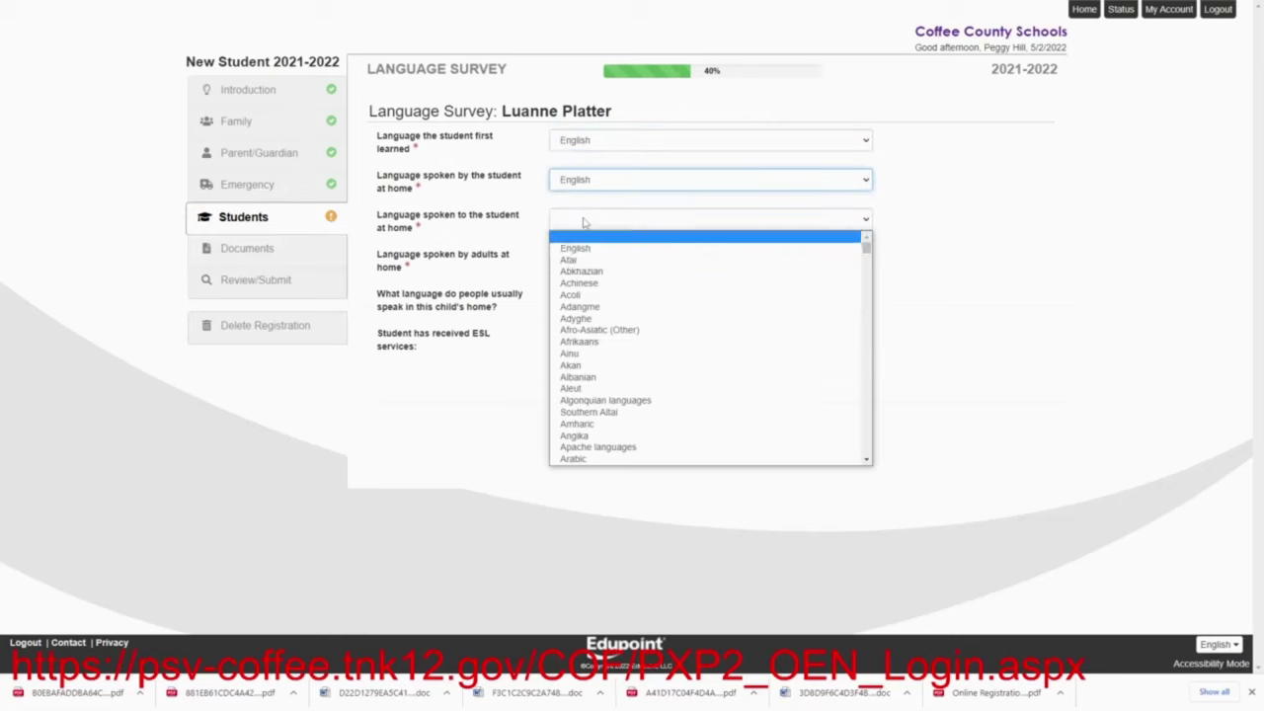
click(579, 248)
click(580, 259)
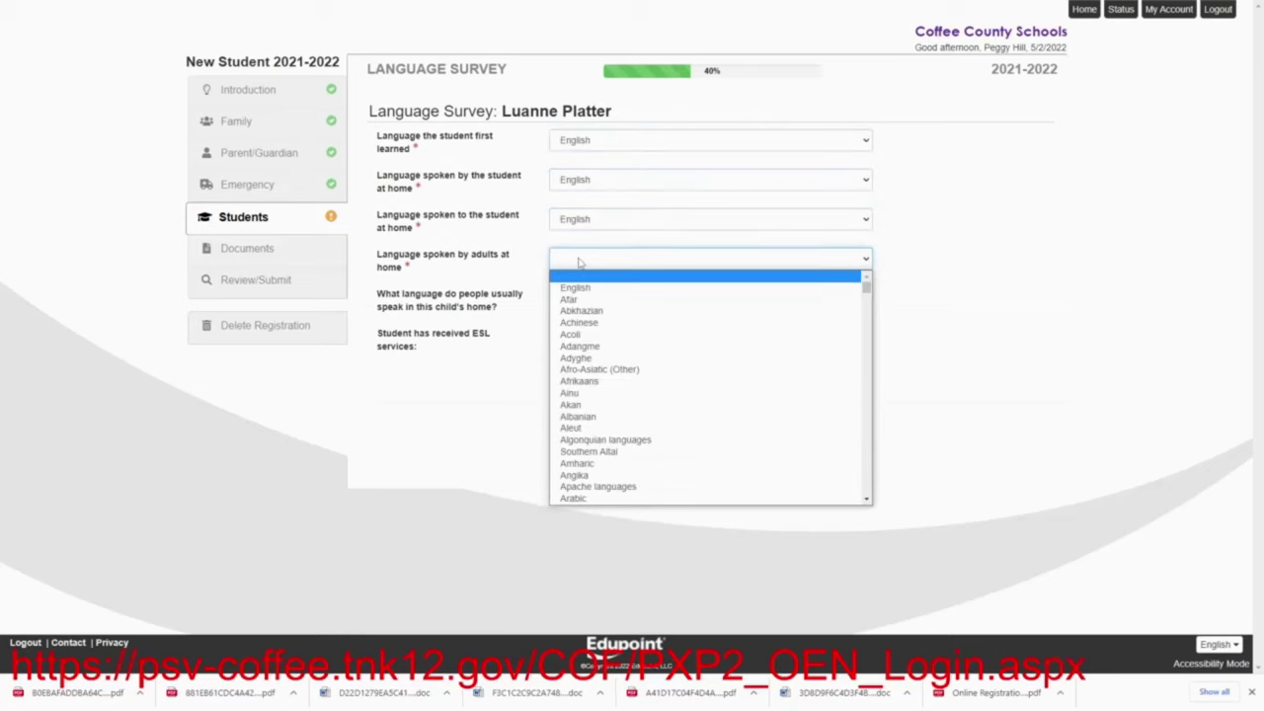
click(580, 288)
click(580, 298)
click(577, 328)
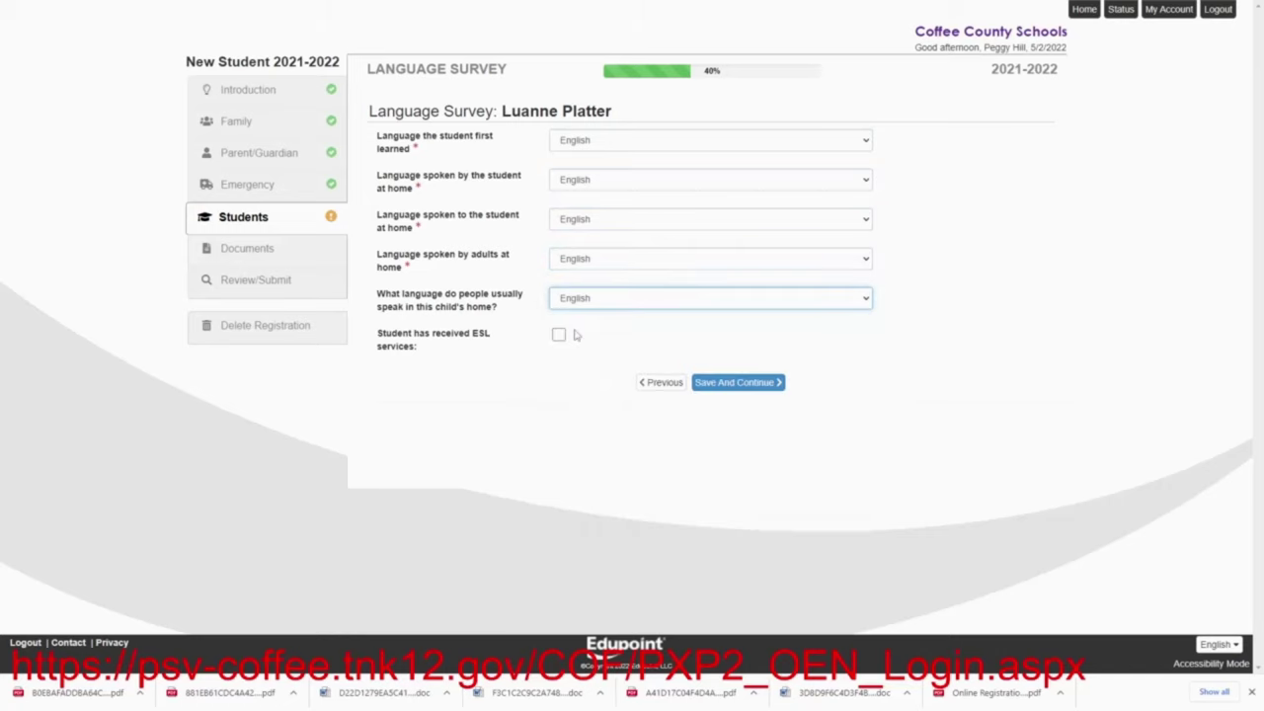
click(736, 383)
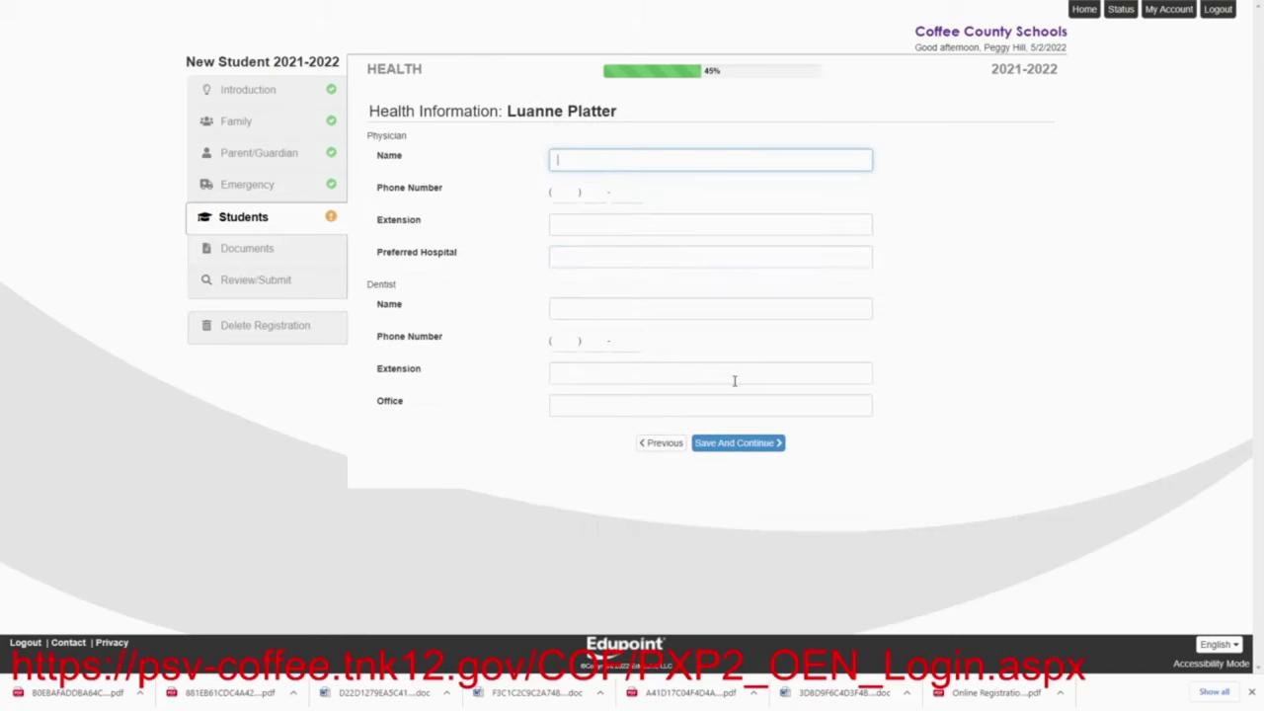
Skip physician and medication details and mark 'Student has no health conditions'
click(735, 444)
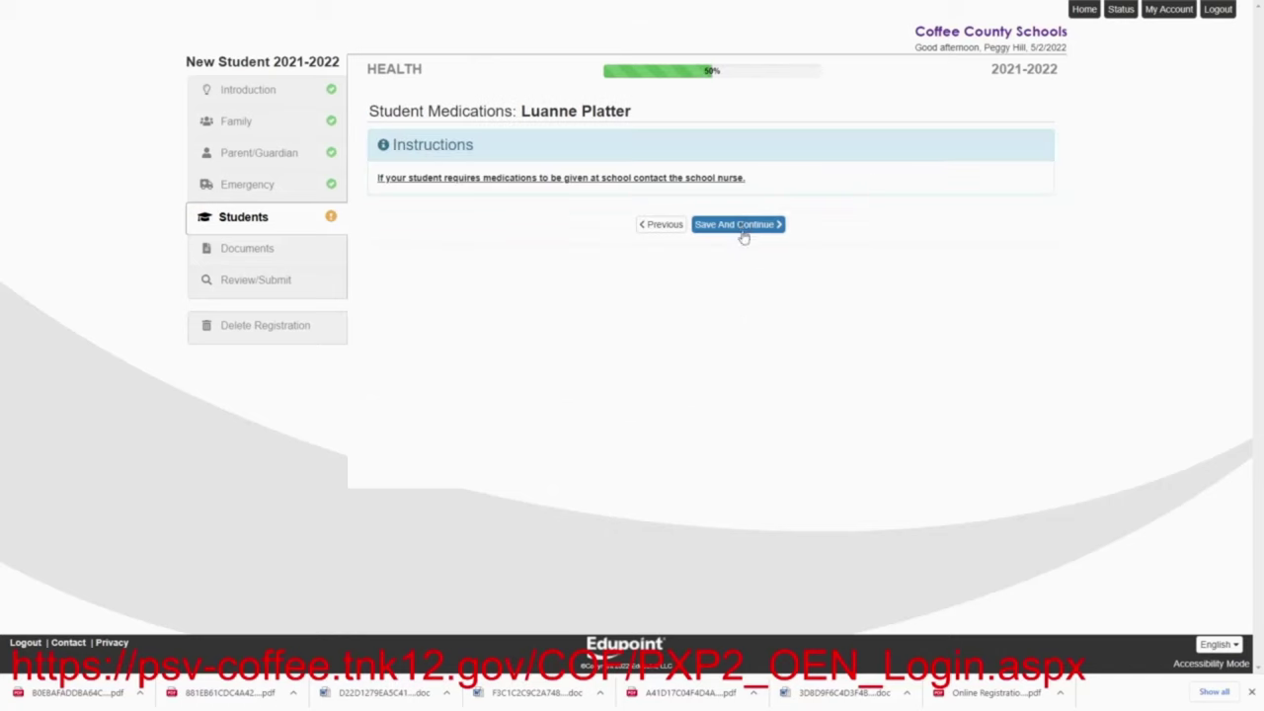
click(743, 233)
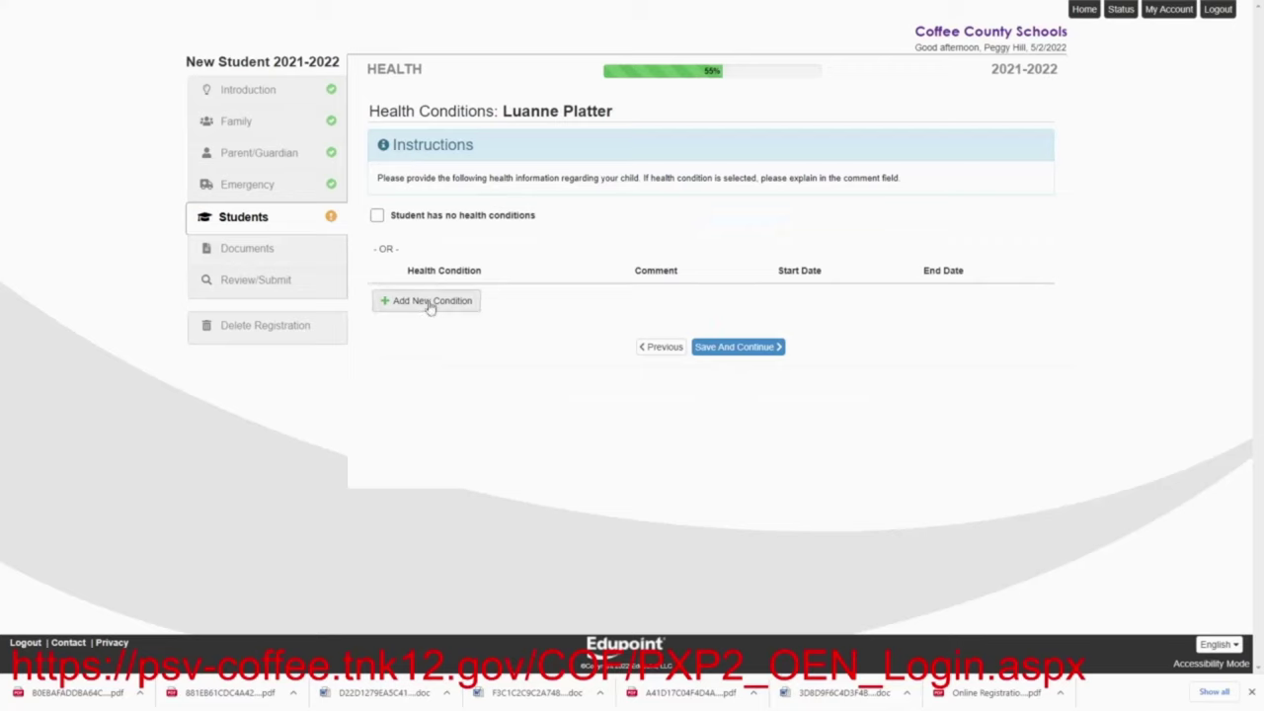
click(378, 215)
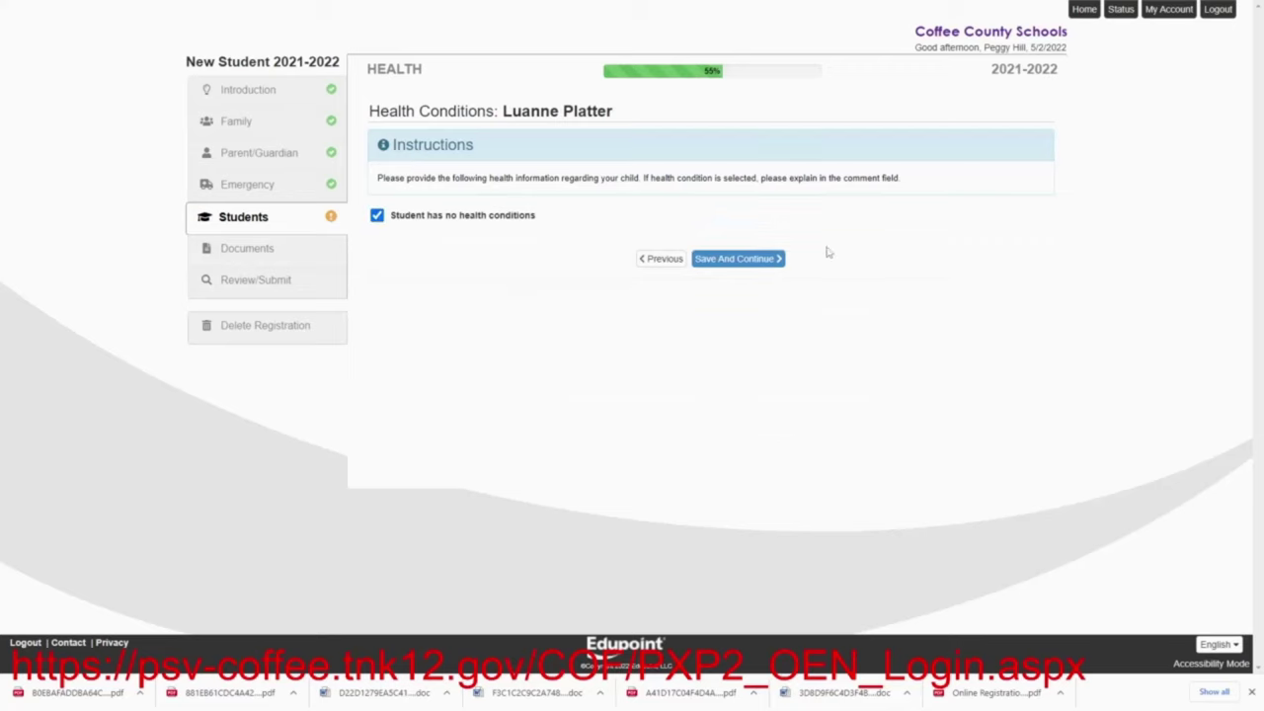
Permit photos and Internet use, and refuse release of information to military recruiters
click(755, 262)
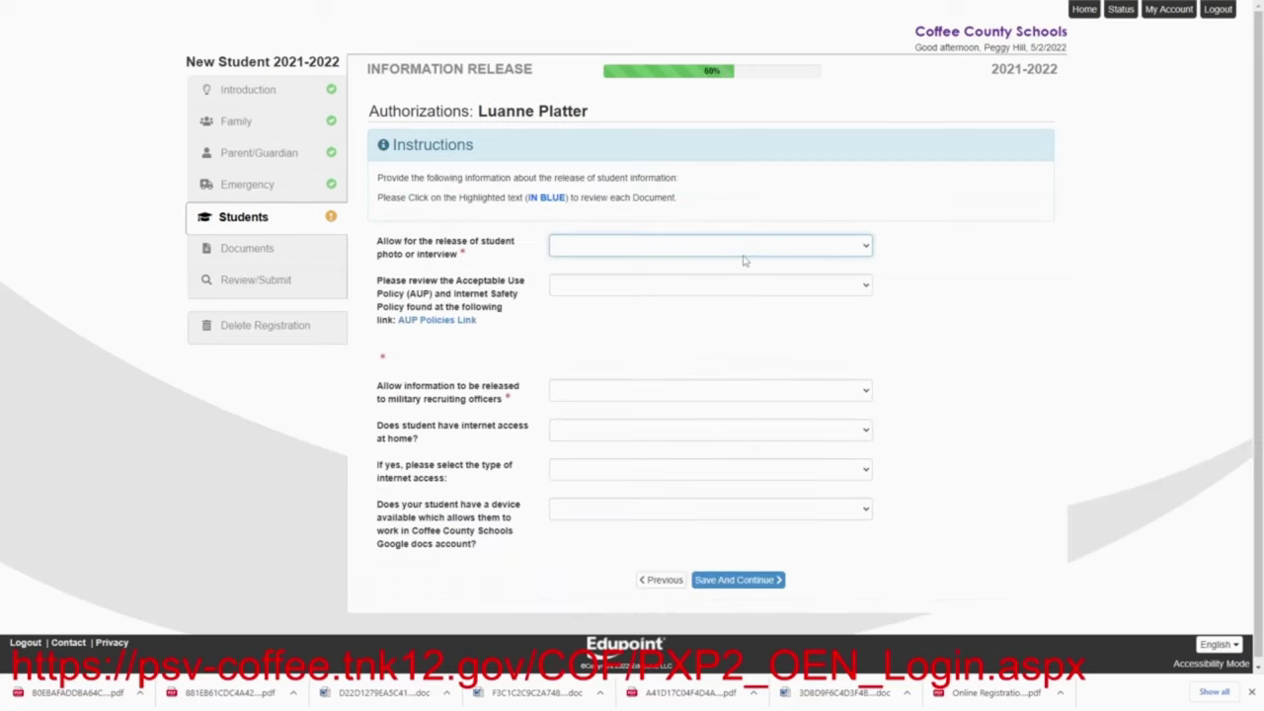
click(743, 249)
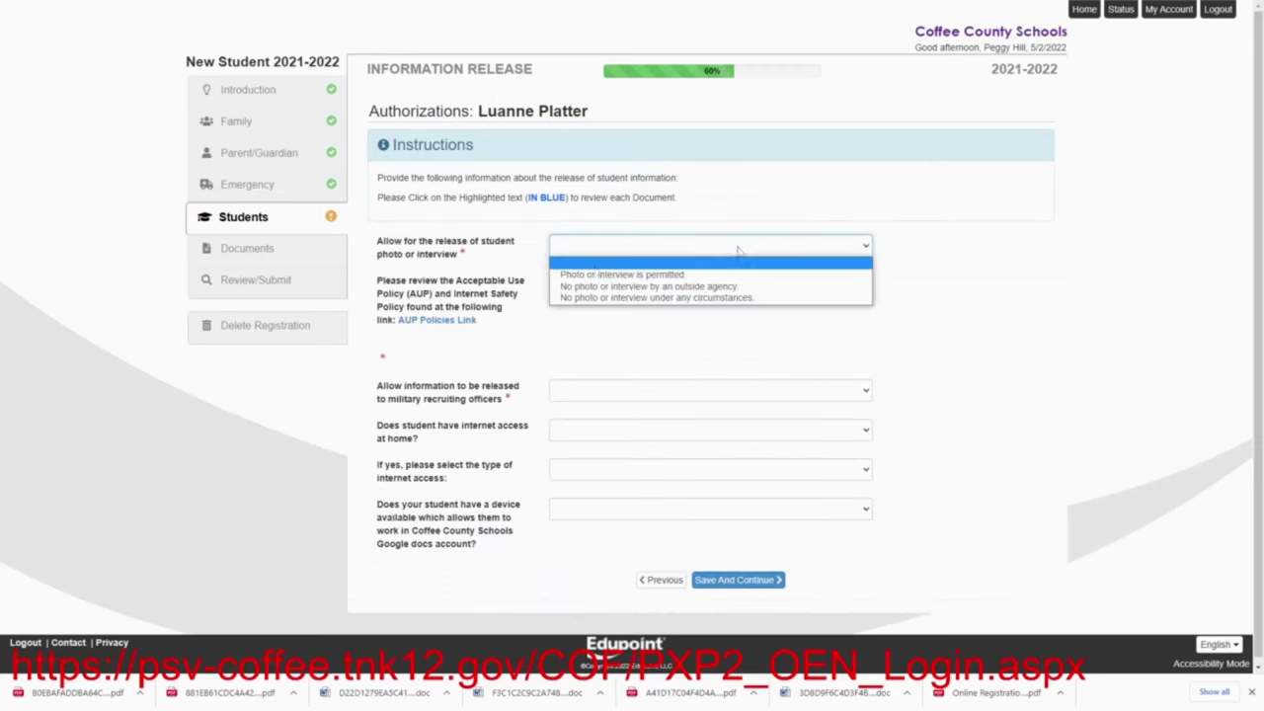
click(599, 279)
click(599, 284)
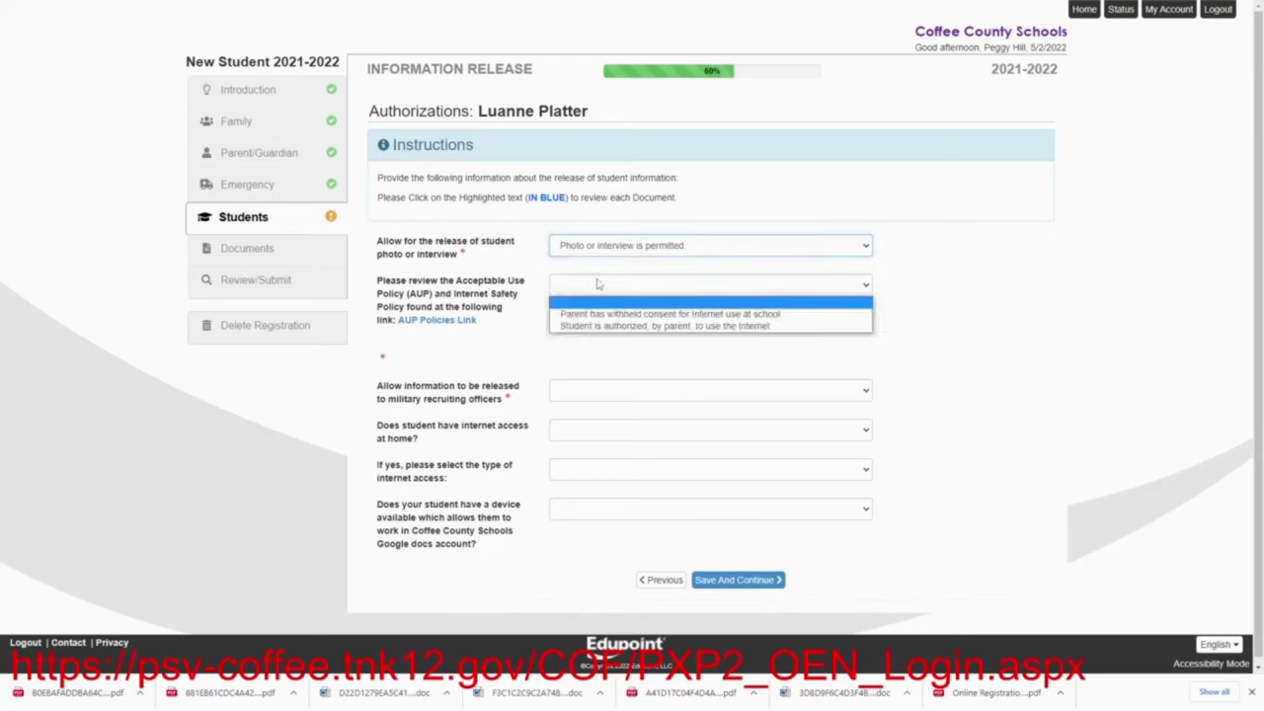
click(595, 327)
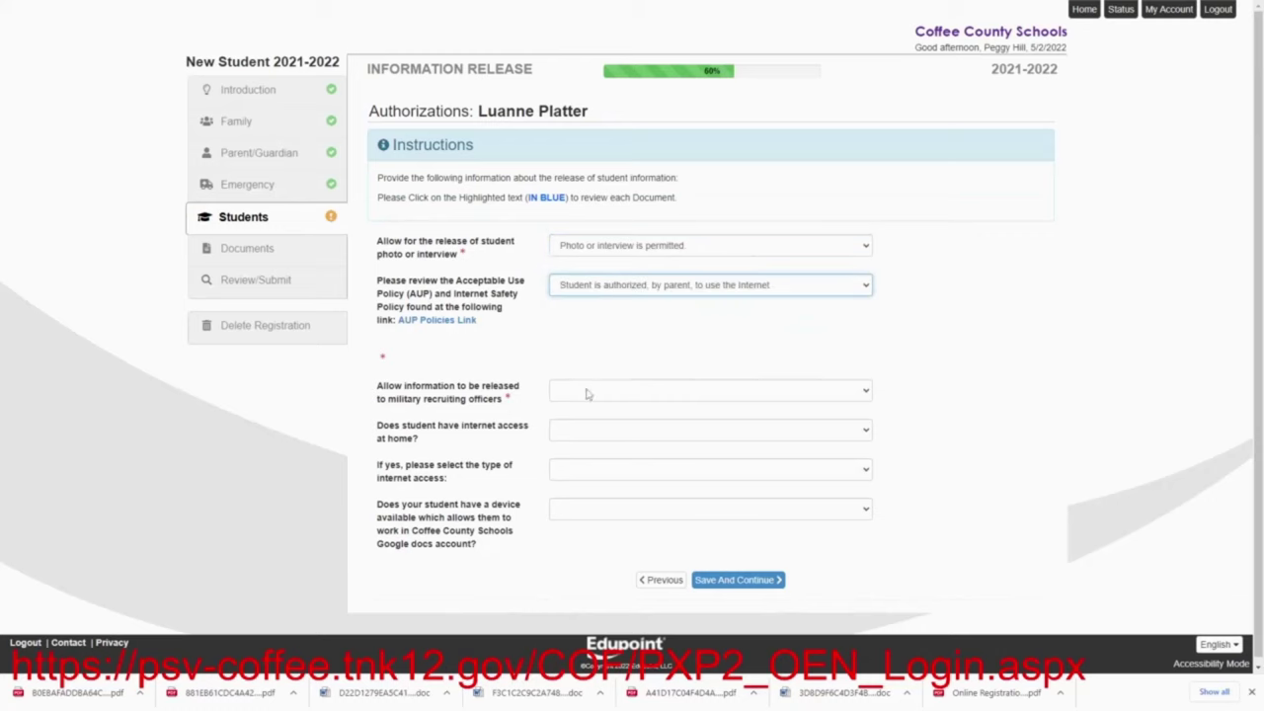
click(589, 393)
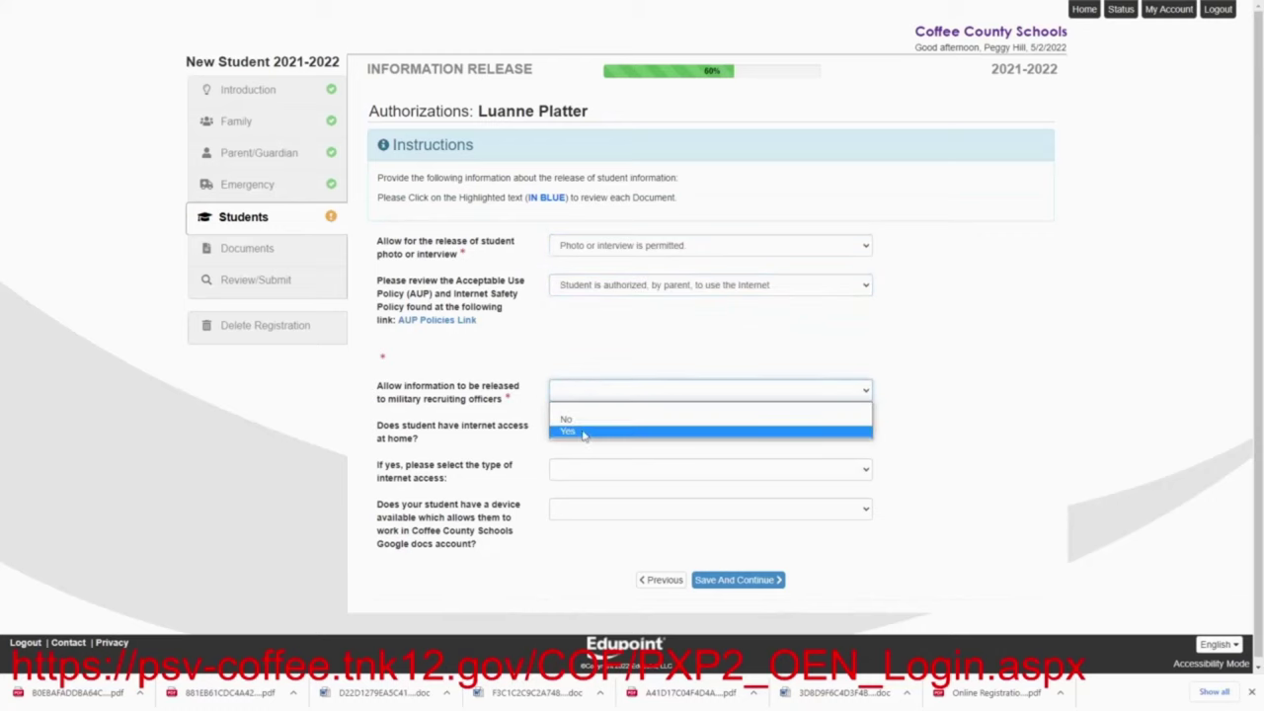
click(583, 420)
Record Yes to home internet via Satellite with a working device, and save authorizations
click(582, 431)
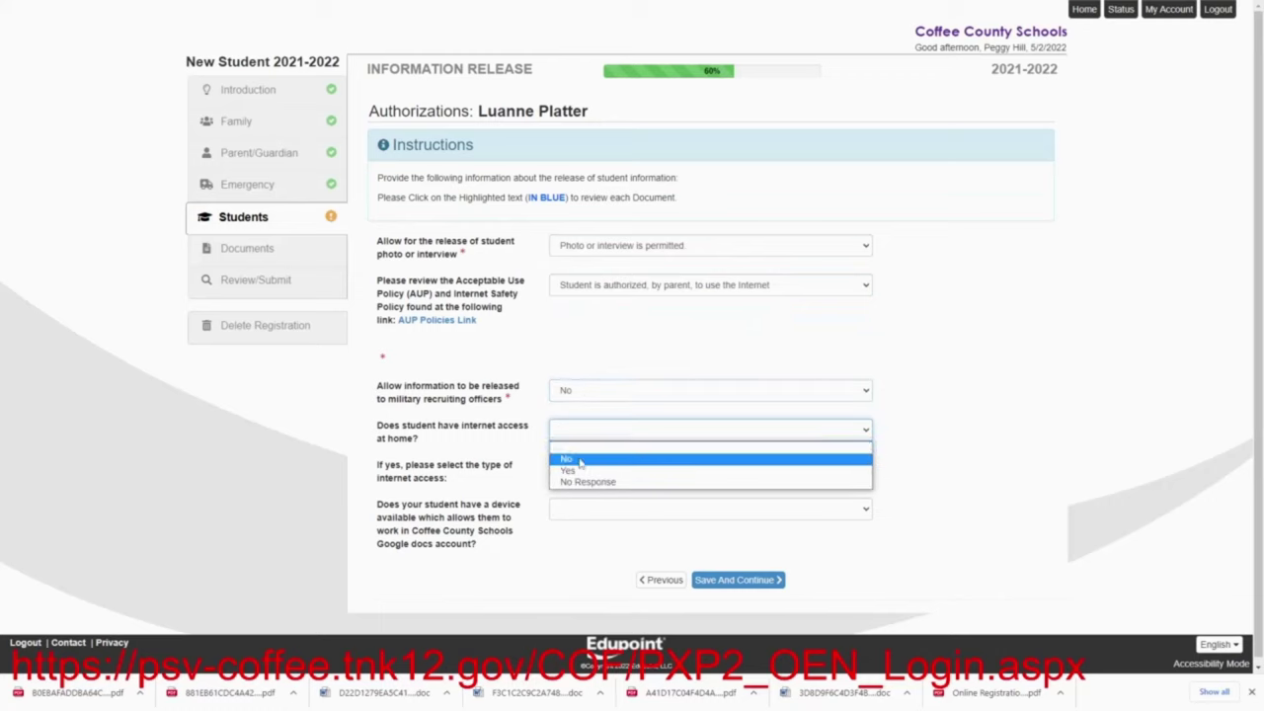
click(572, 471)
click(580, 472)
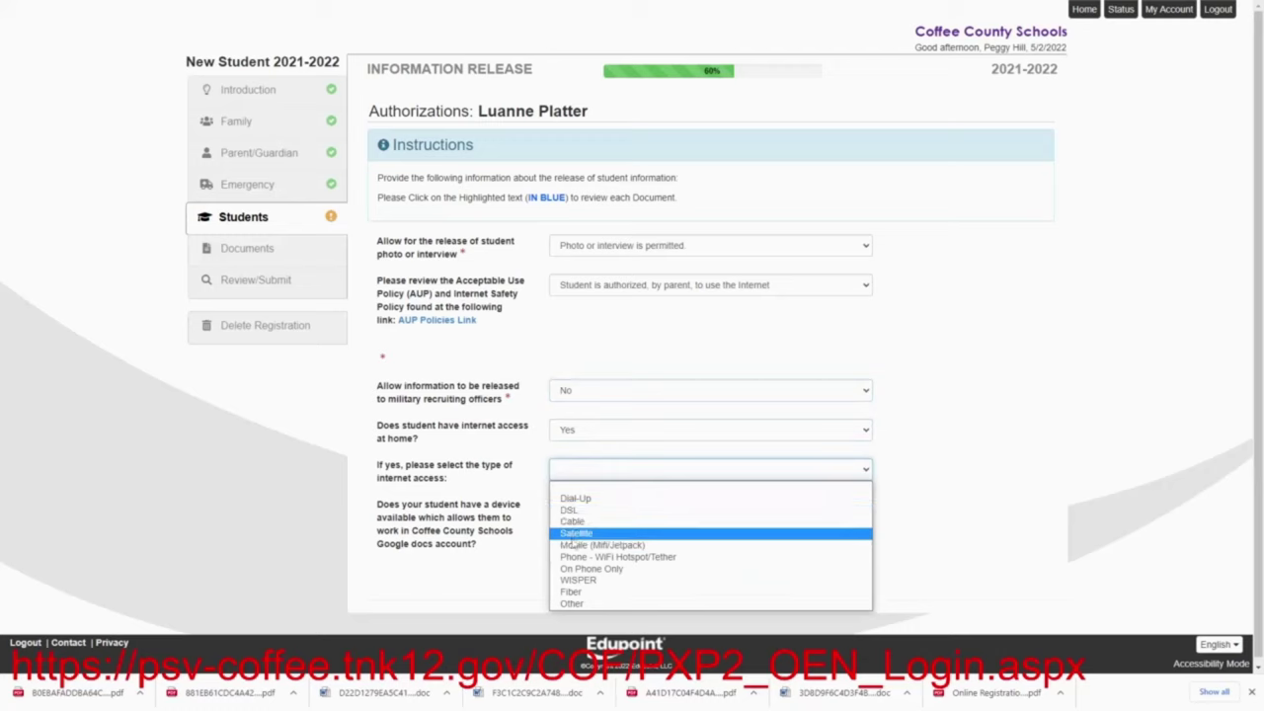
click(574, 535)
click(568, 515)
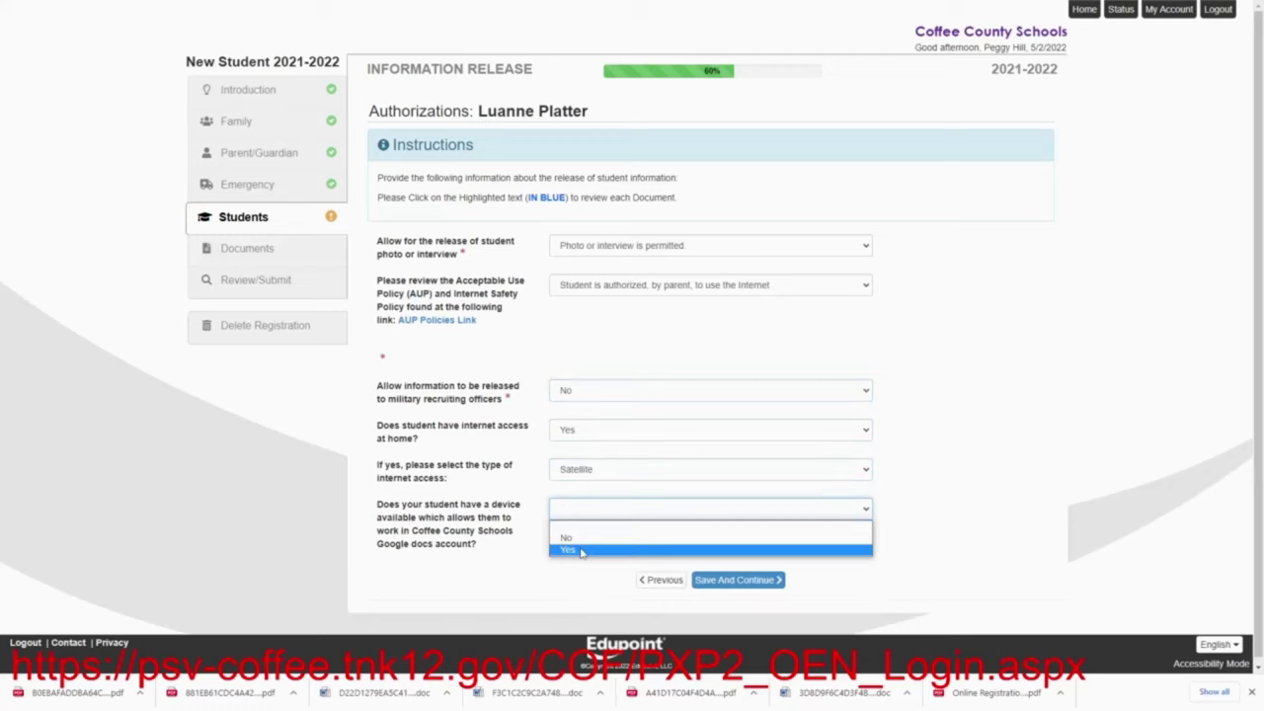
click(581, 551)
click(707, 580)
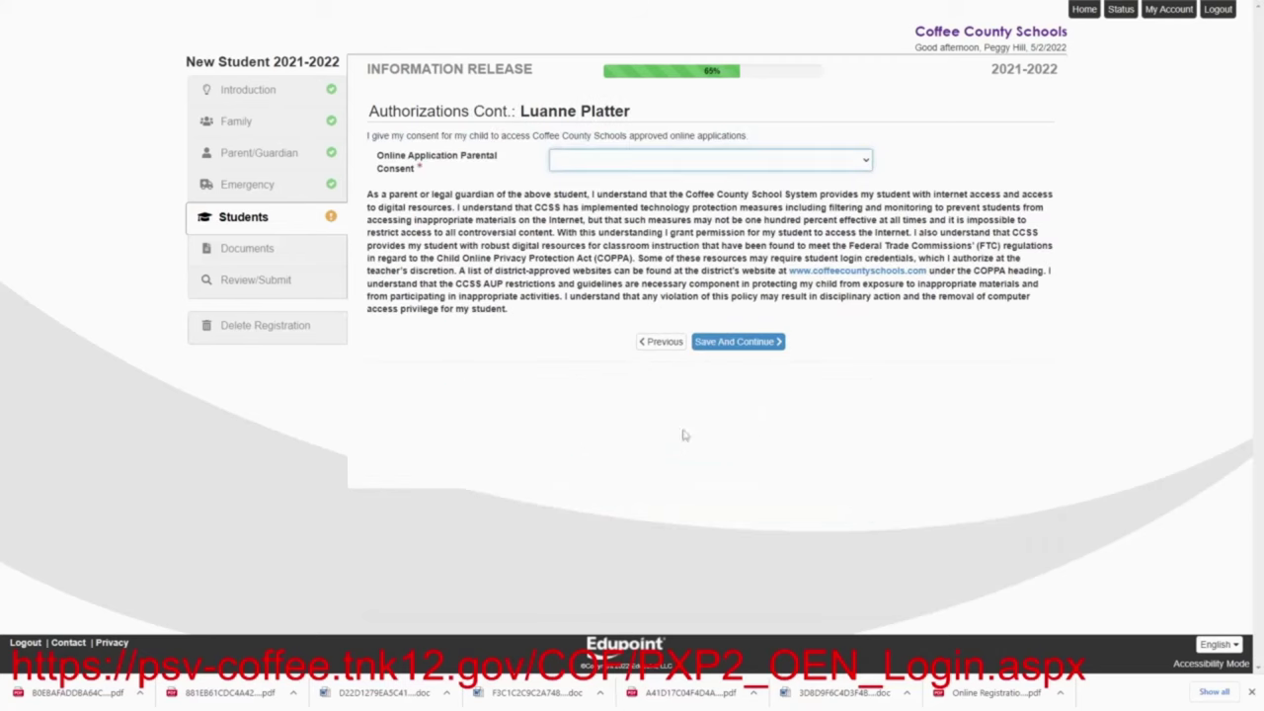
Give Yes to parental consent for online applications and save
click(580, 163)
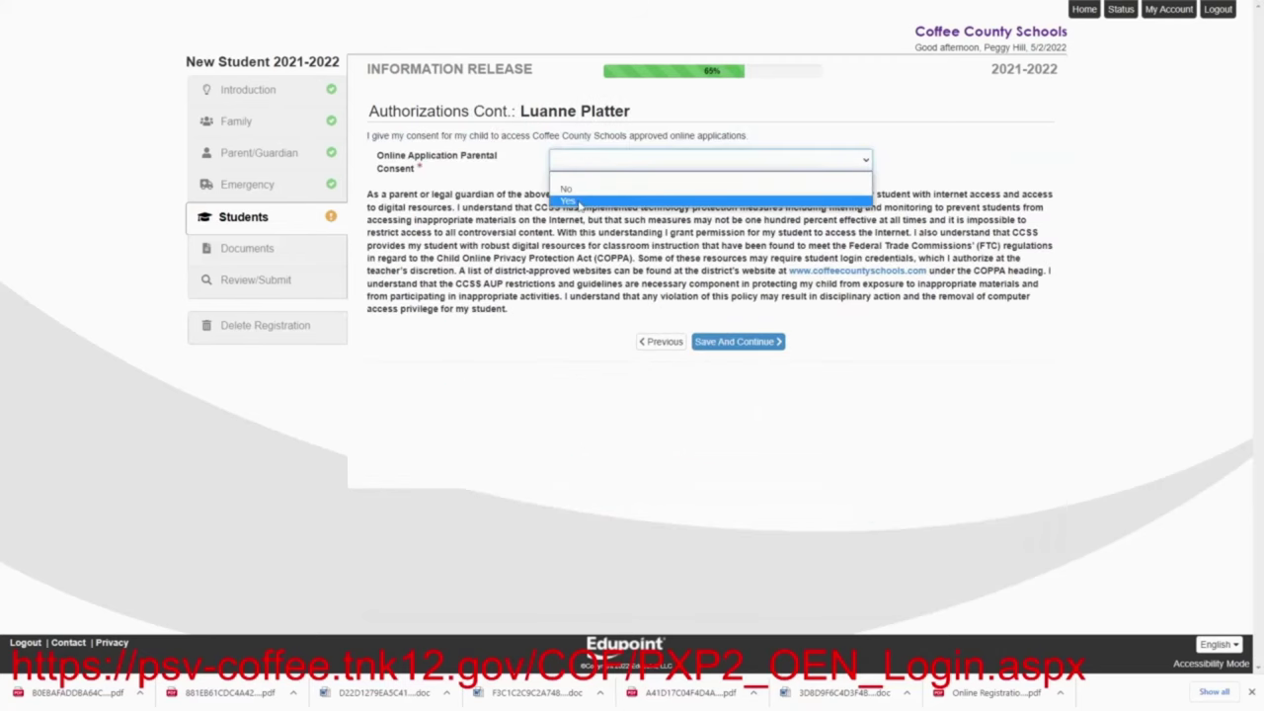
click(580, 204)
click(707, 344)
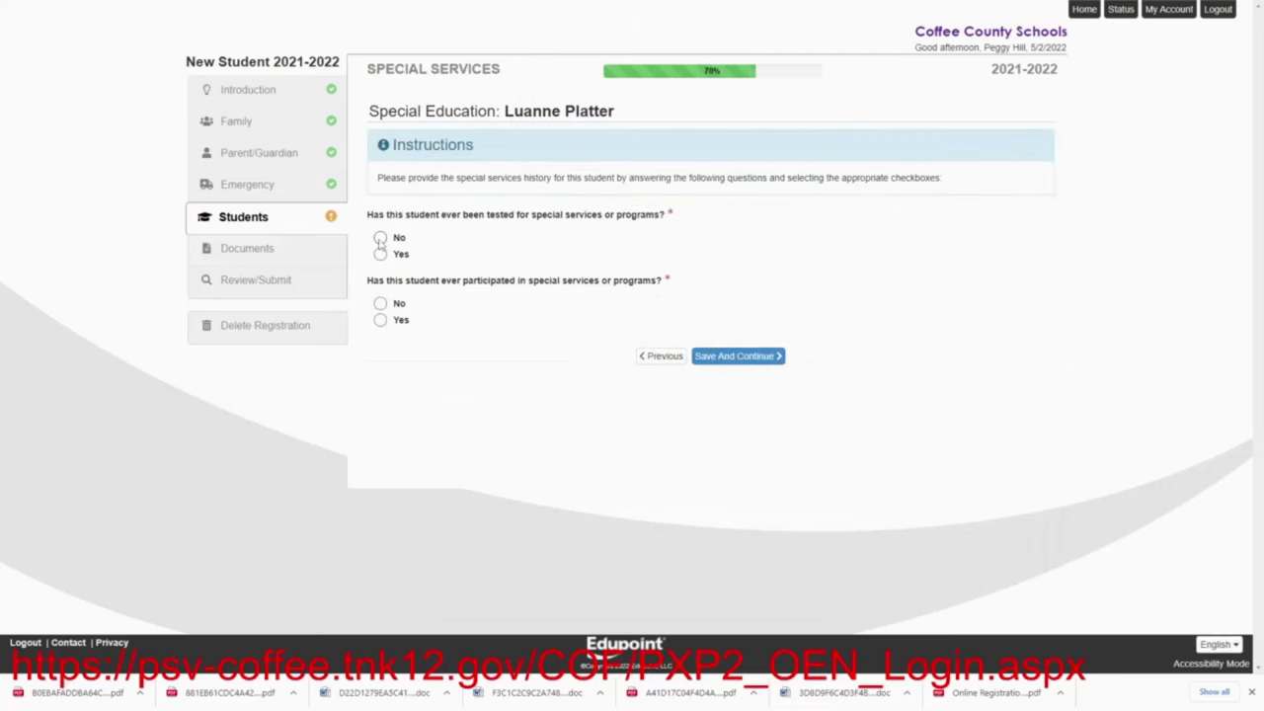
Answer No to both special services questions and save
click(380, 238)
click(381, 303)
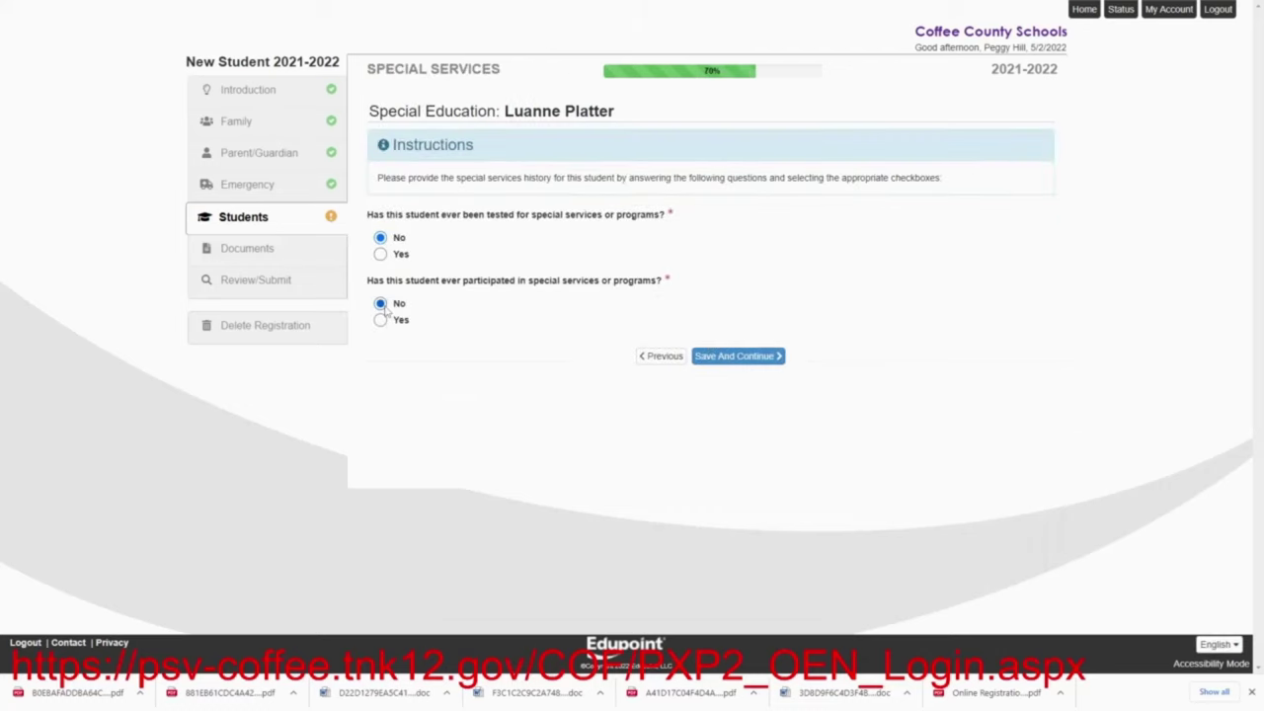
click(724, 357)
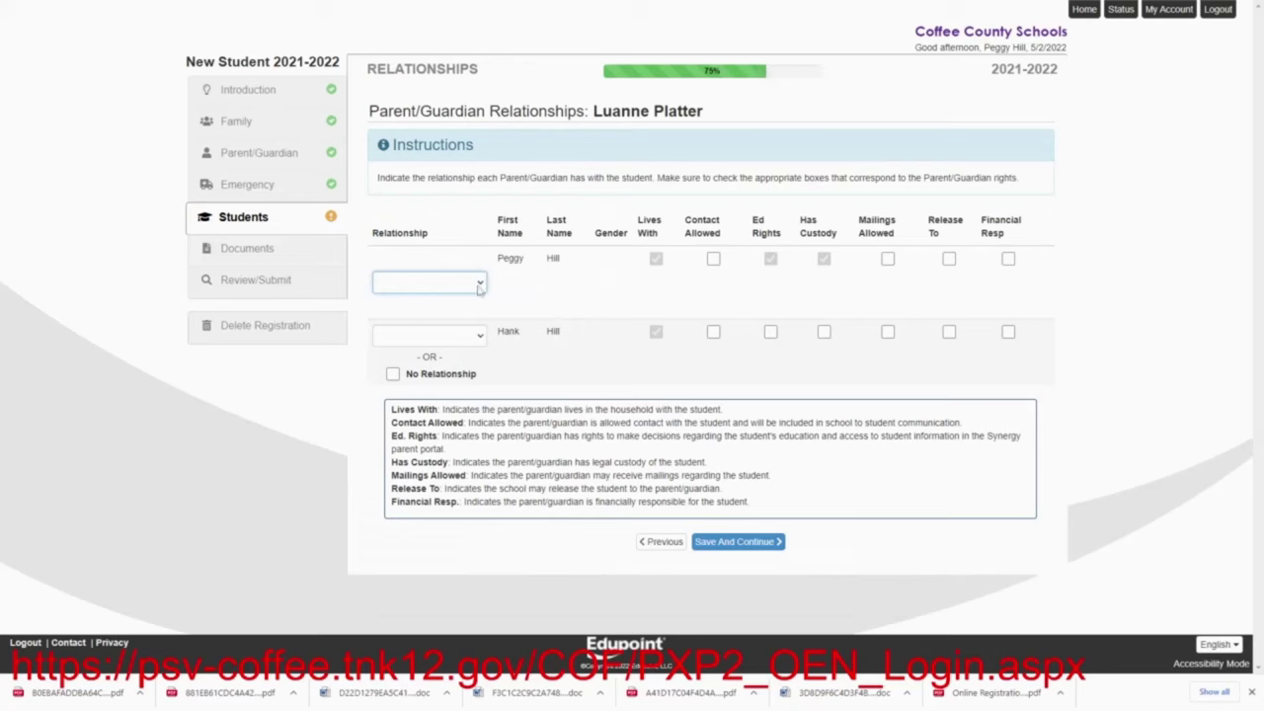
Set the first guardian's relationship to Aunt and the second's to Uncle
click(479, 287)
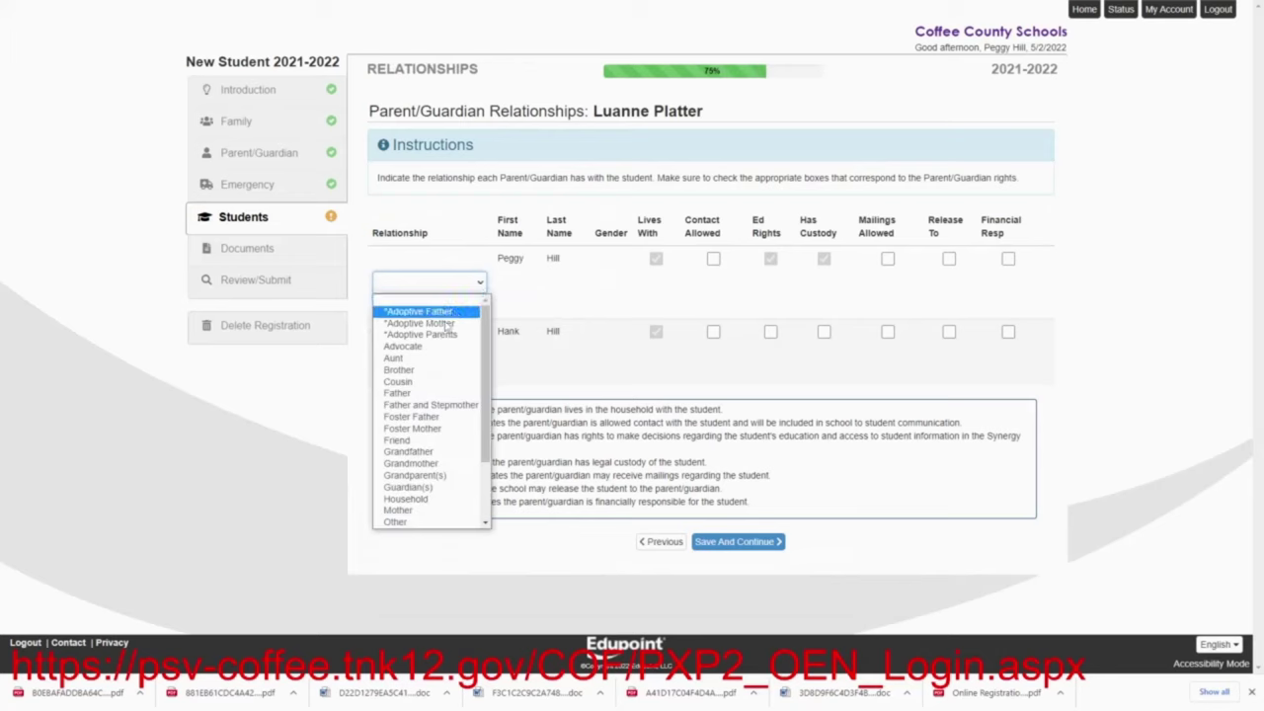
click(423, 360)
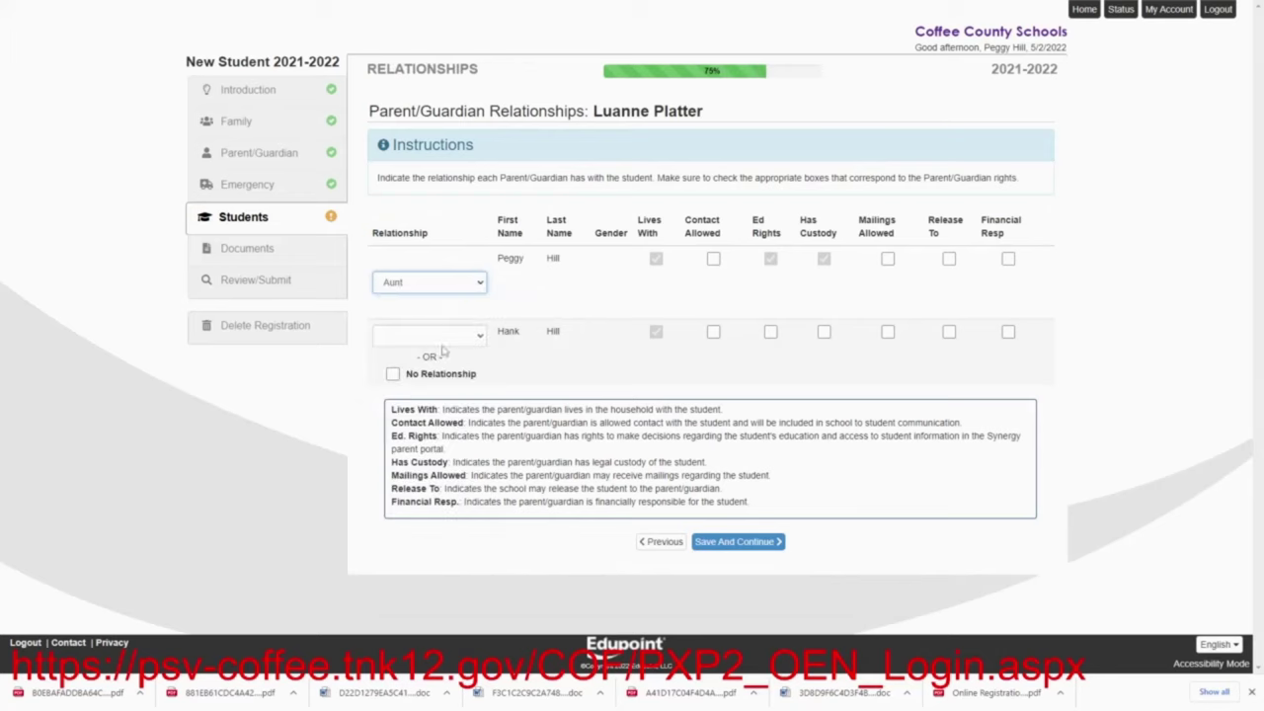
click(479, 336)
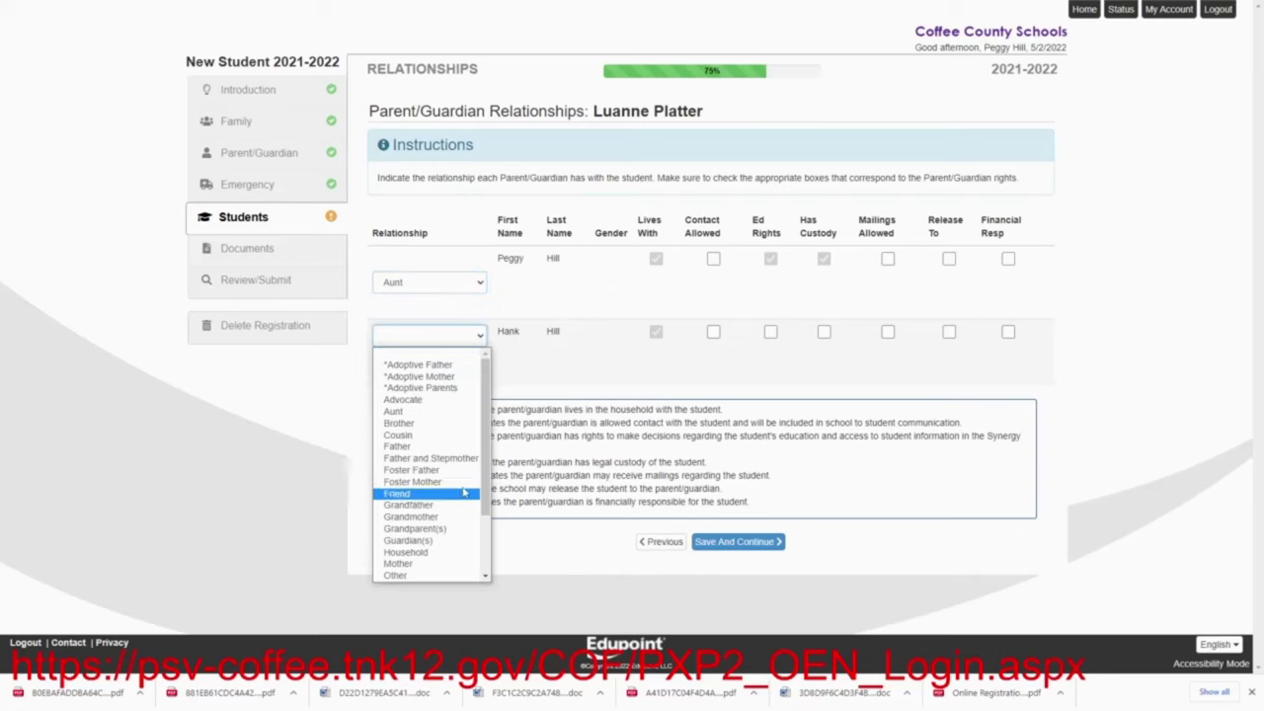
drag(484, 494, 486, 556)
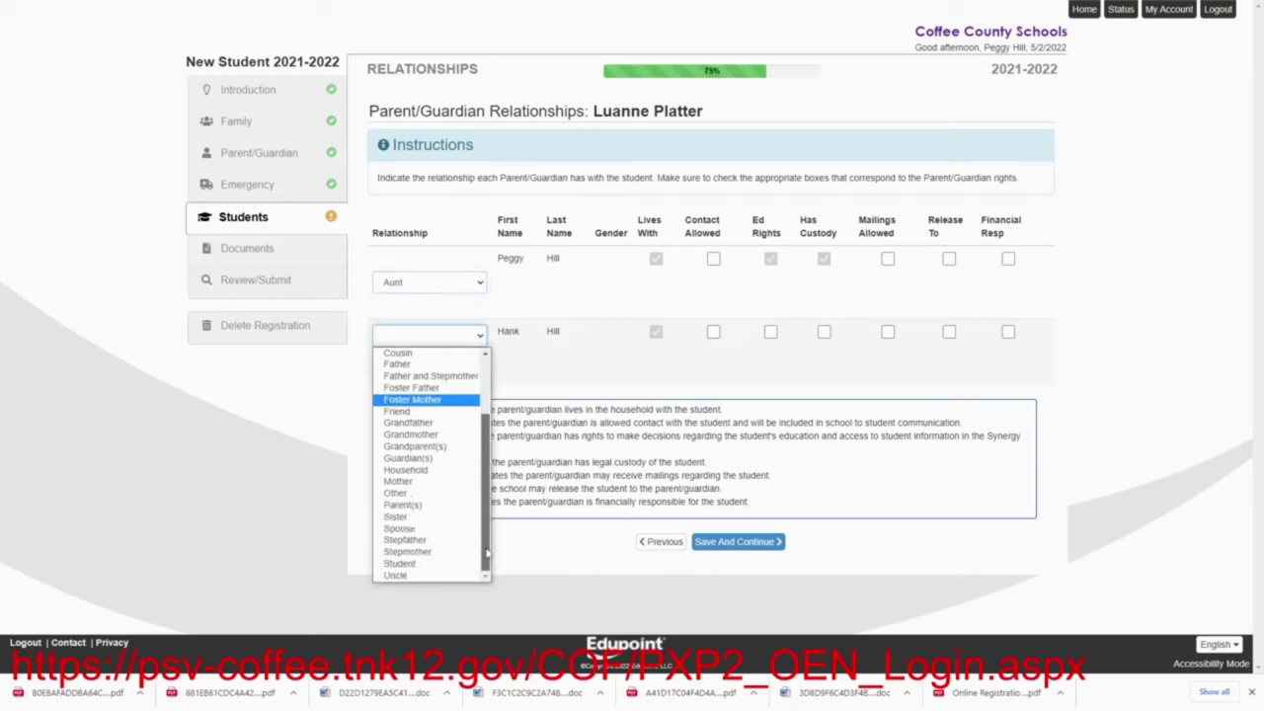
click(435, 575)
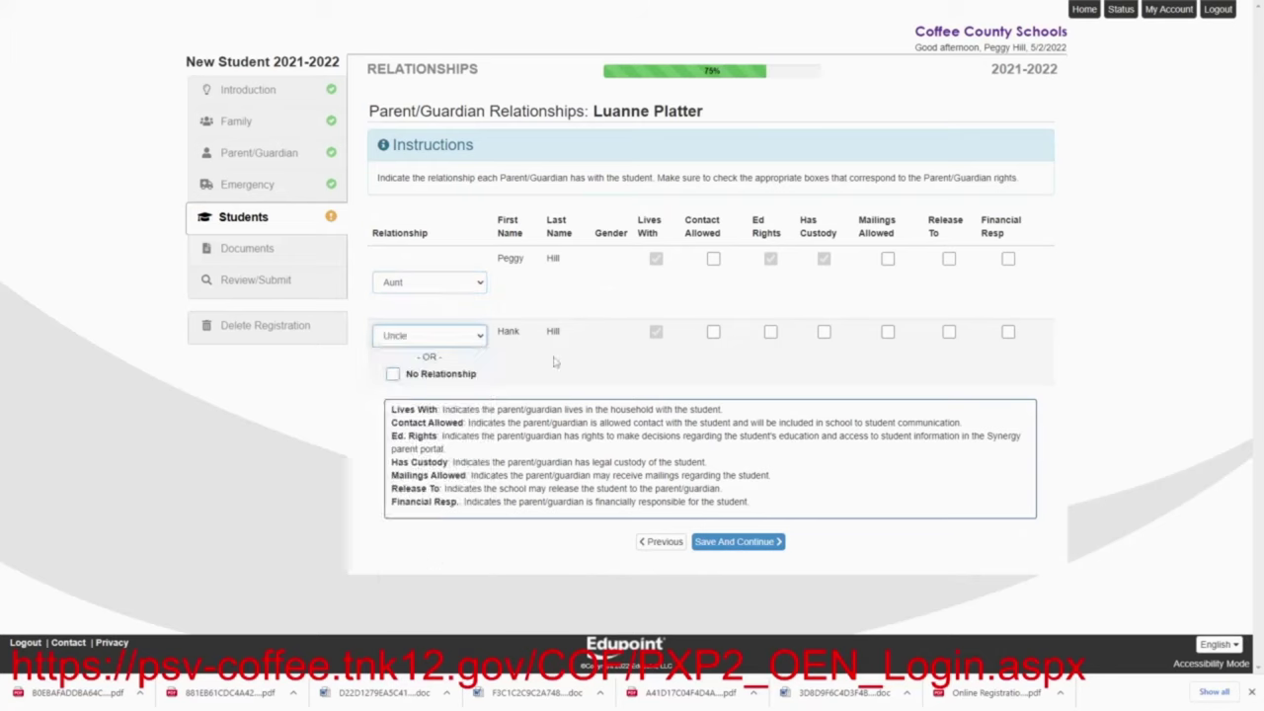
Give both guardians Contact, Mailings, Release To and Financial rights, plus uncle Custody and Ed Rights, and save
click(713, 259)
click(714, 332)
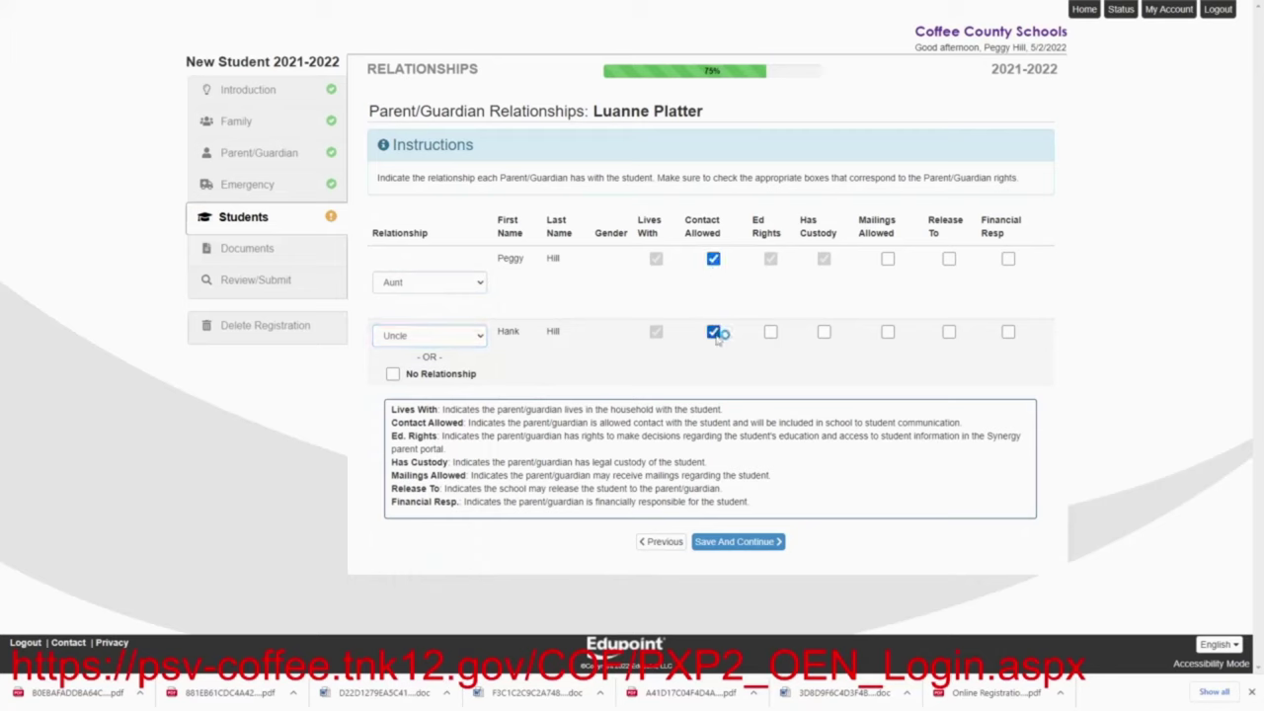
click(888, 259)
click(888, 332)
click(824, 332)
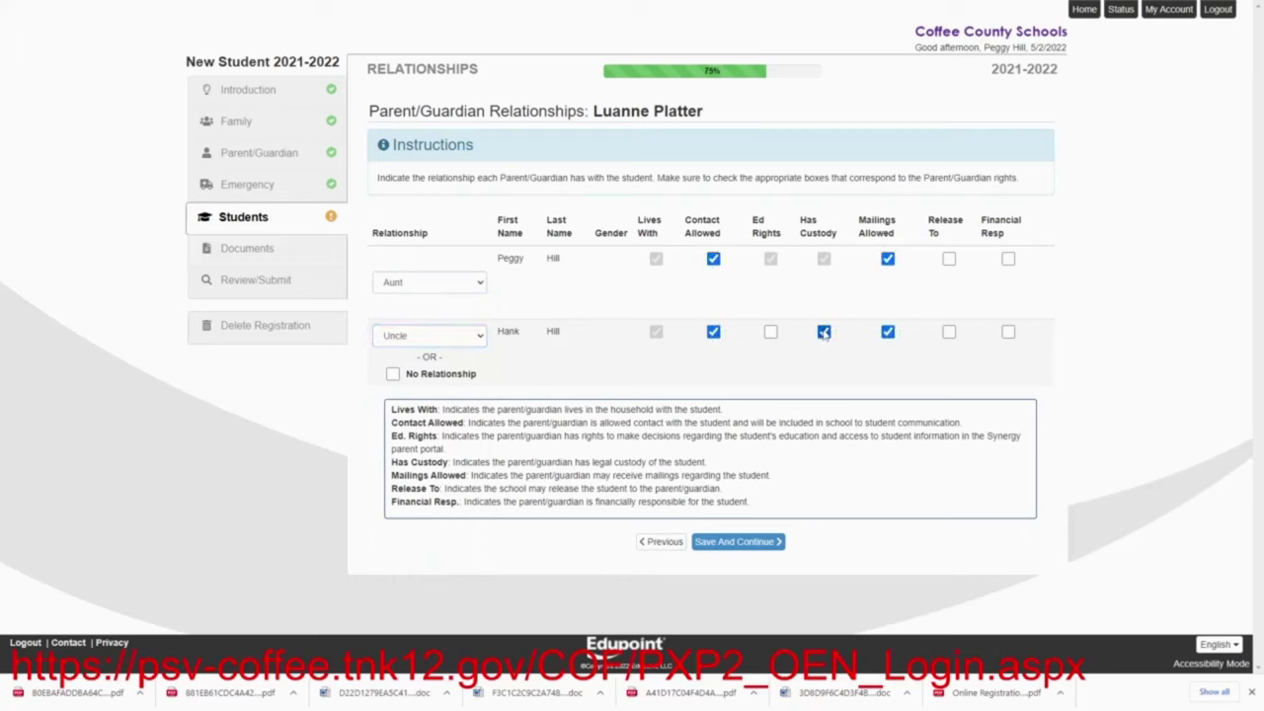
click(770, 332)
click(949, 259)
click(949, 332)
click(1009, 259)
click(1008, 332)
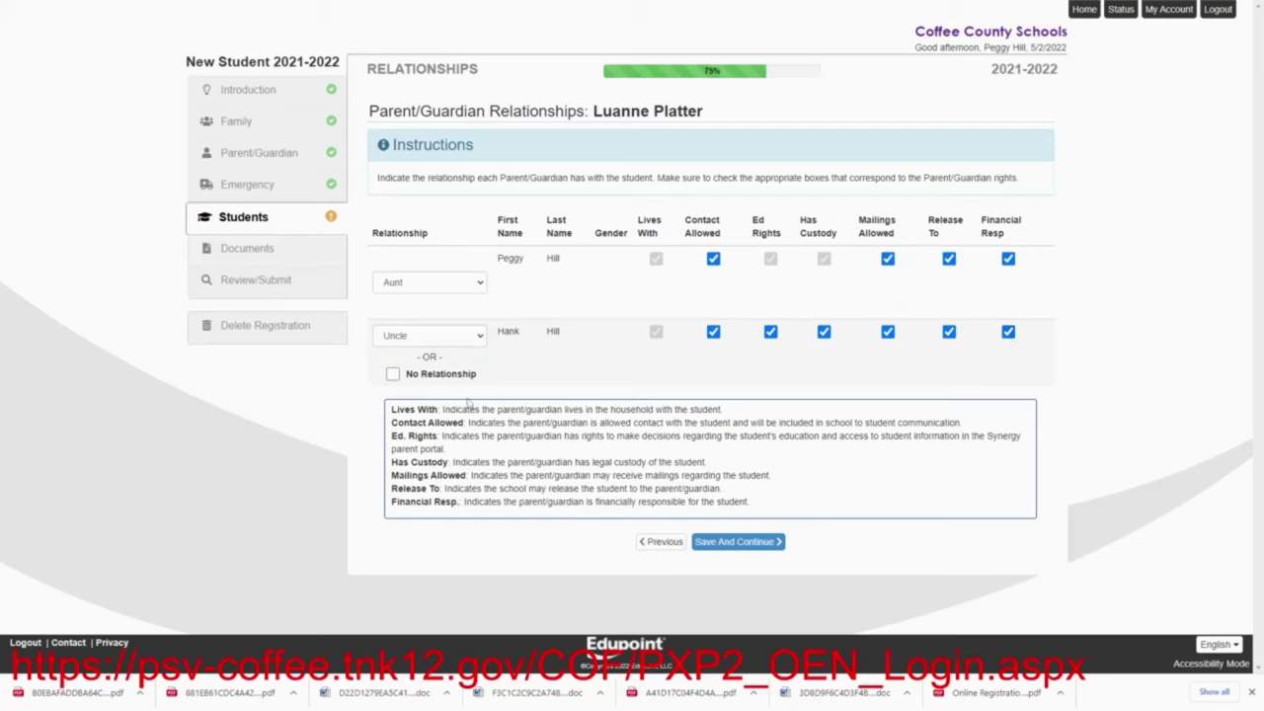
click(755, 552)
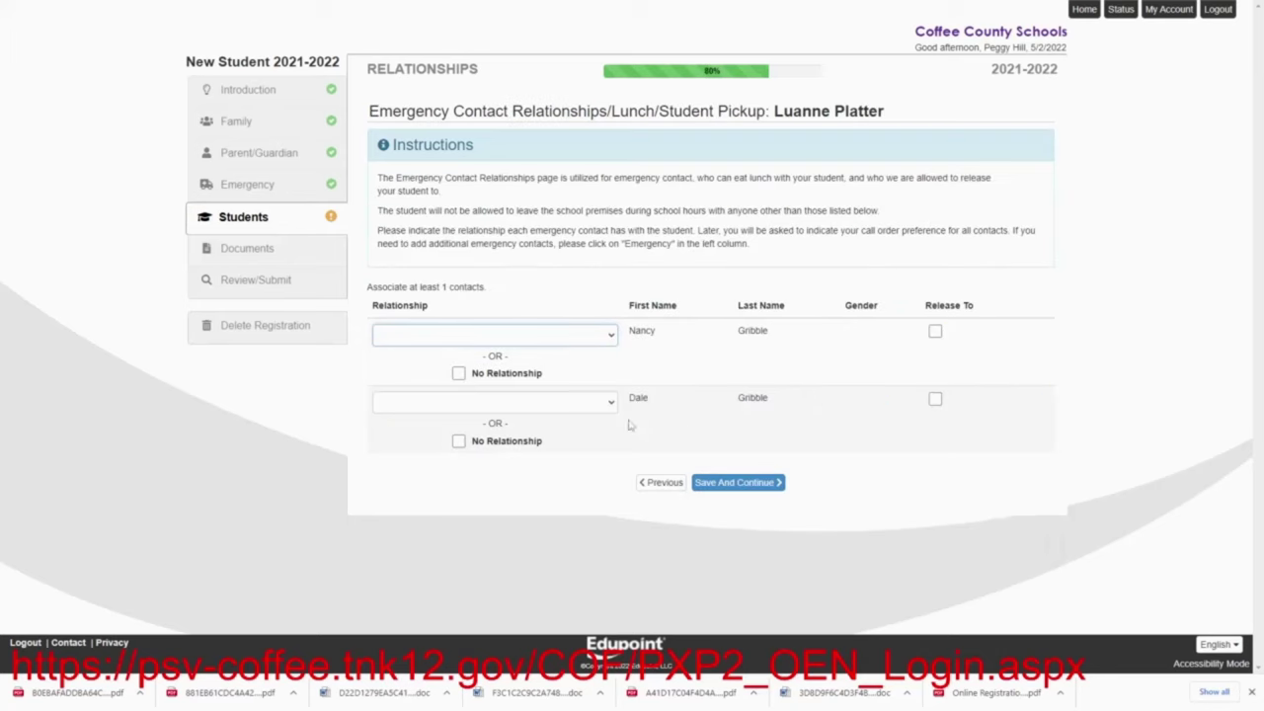
Set both emergency contacts as Friends with Release To, and keep the contact order
click(610, 337)
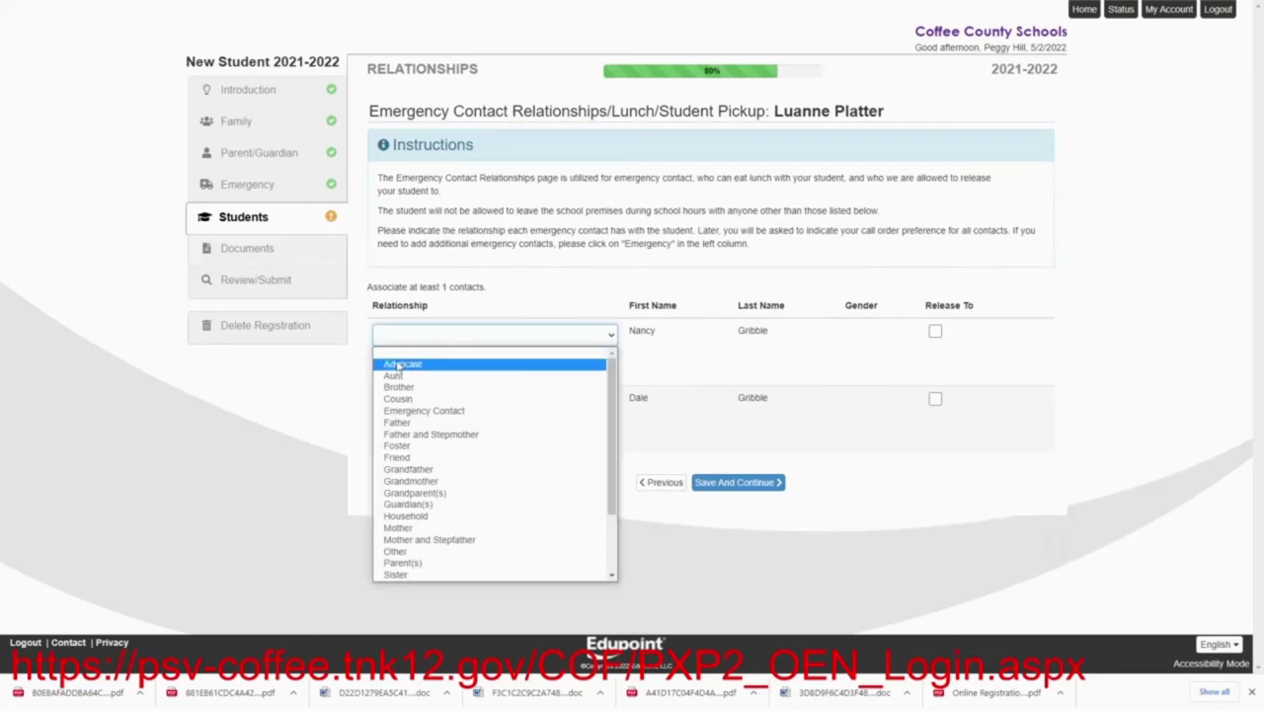
click(476, 459)
click(611, 405)
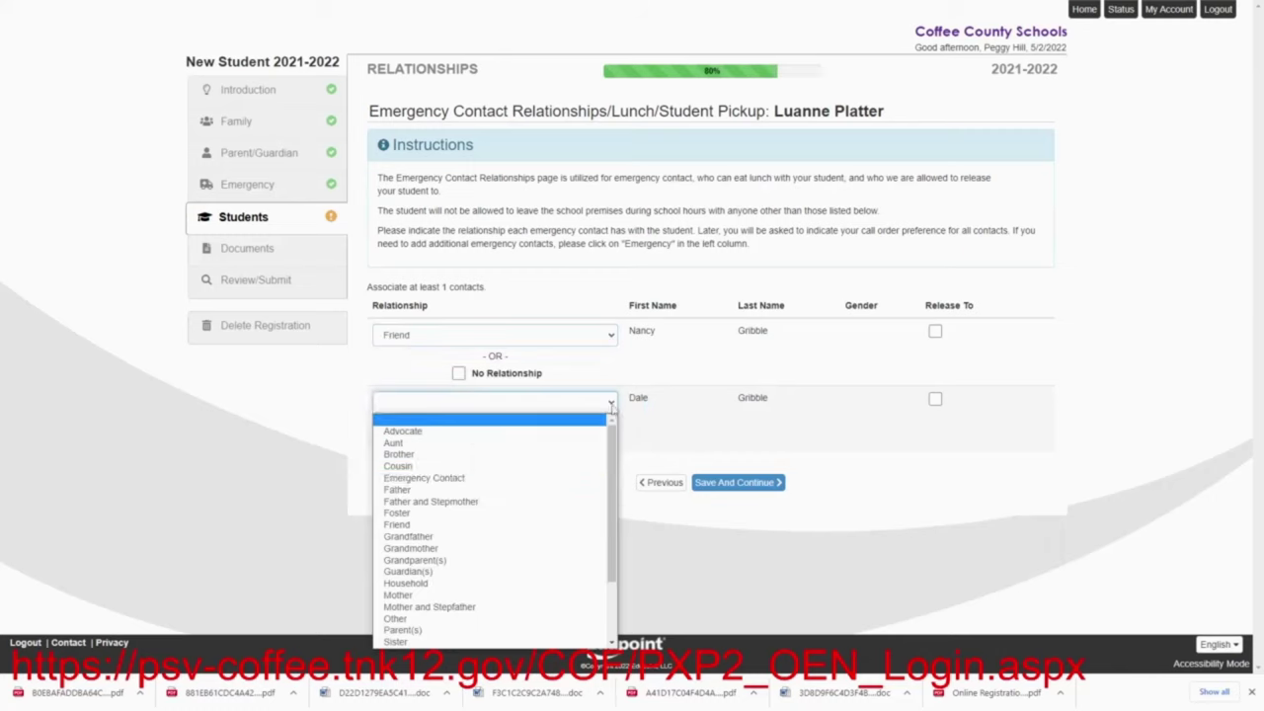
click(447, 525)
click(935, 333)
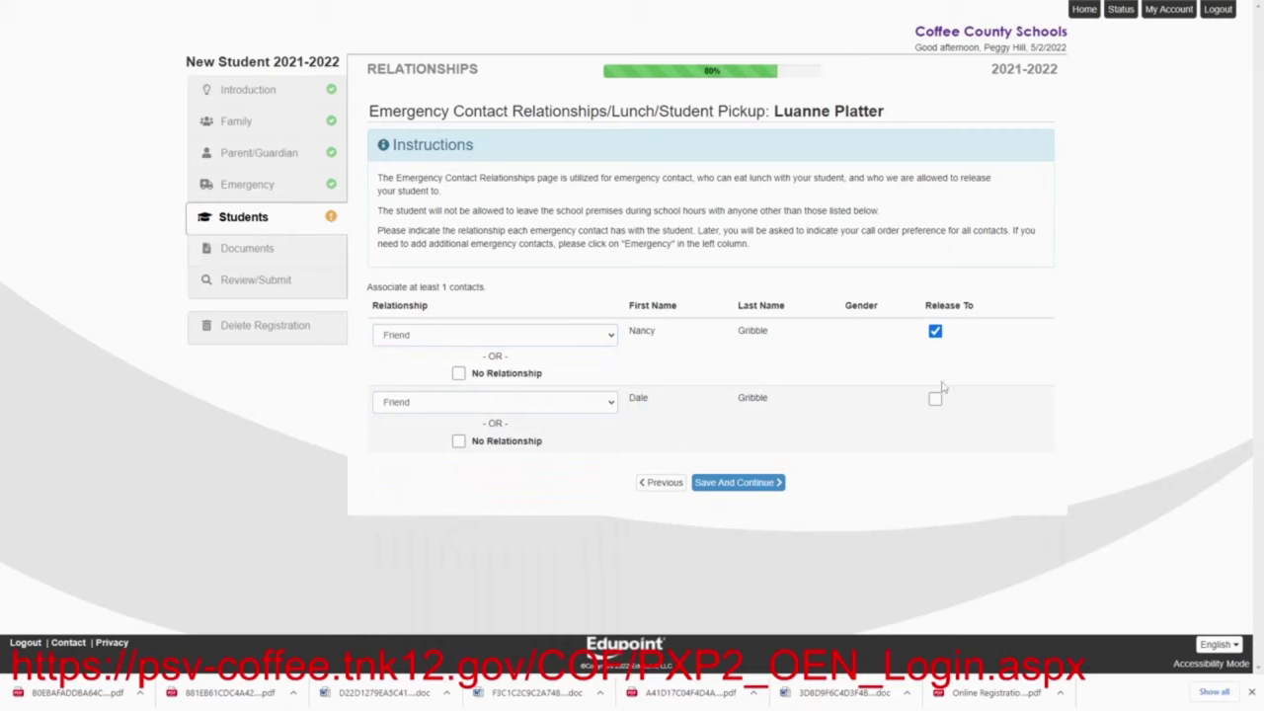
click(936, 399)
click(731, 485)
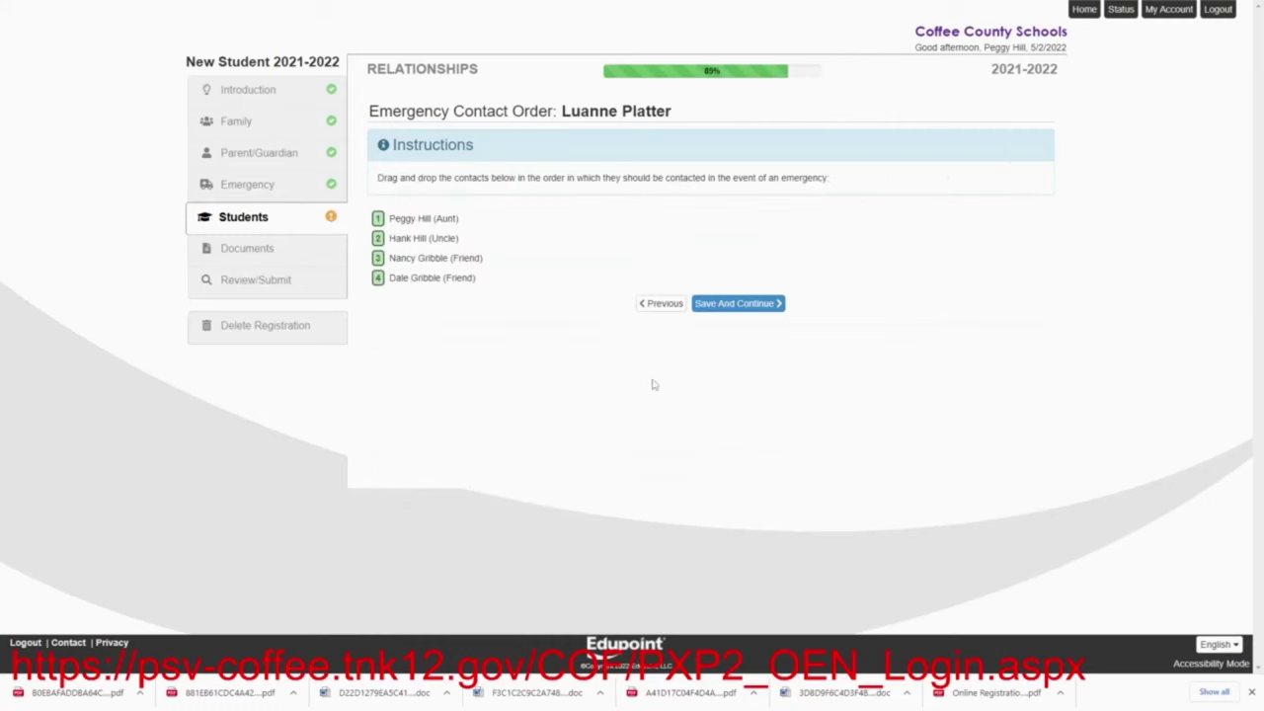
click(709, 307)
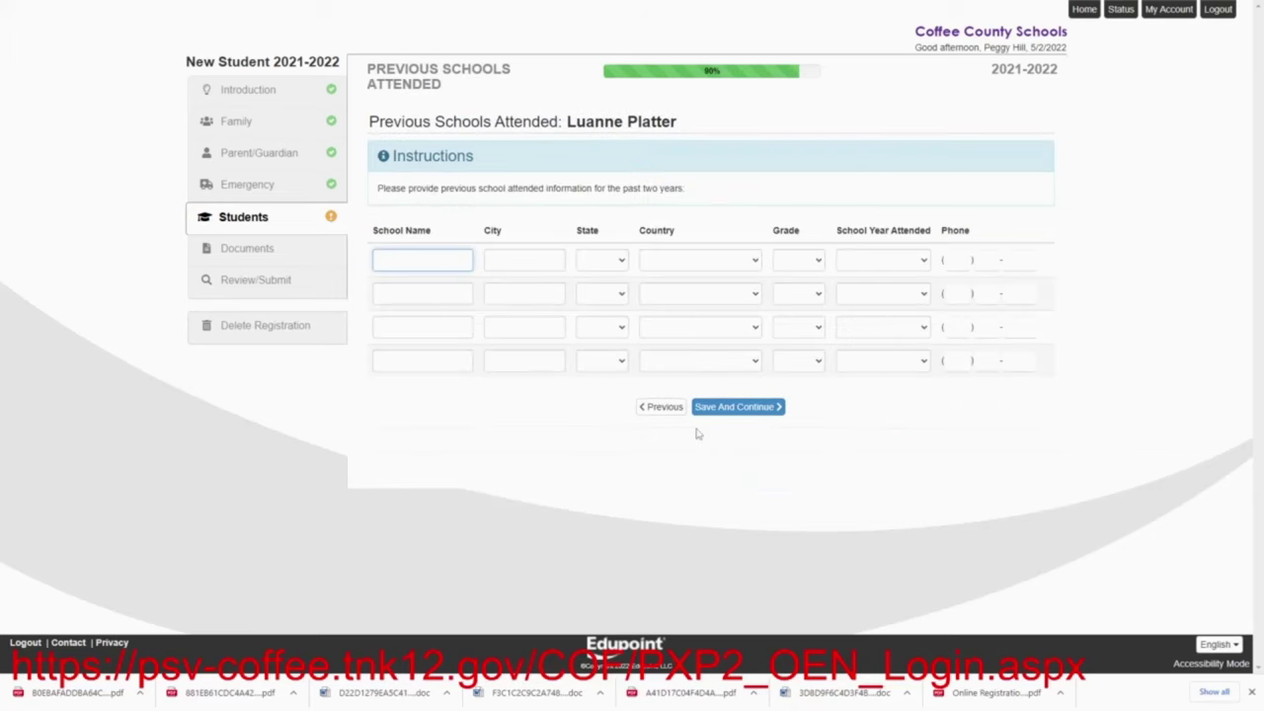
Enter Arlen High in Arlen, TX as the previous school
text(Arlen High)
click(513, 261)
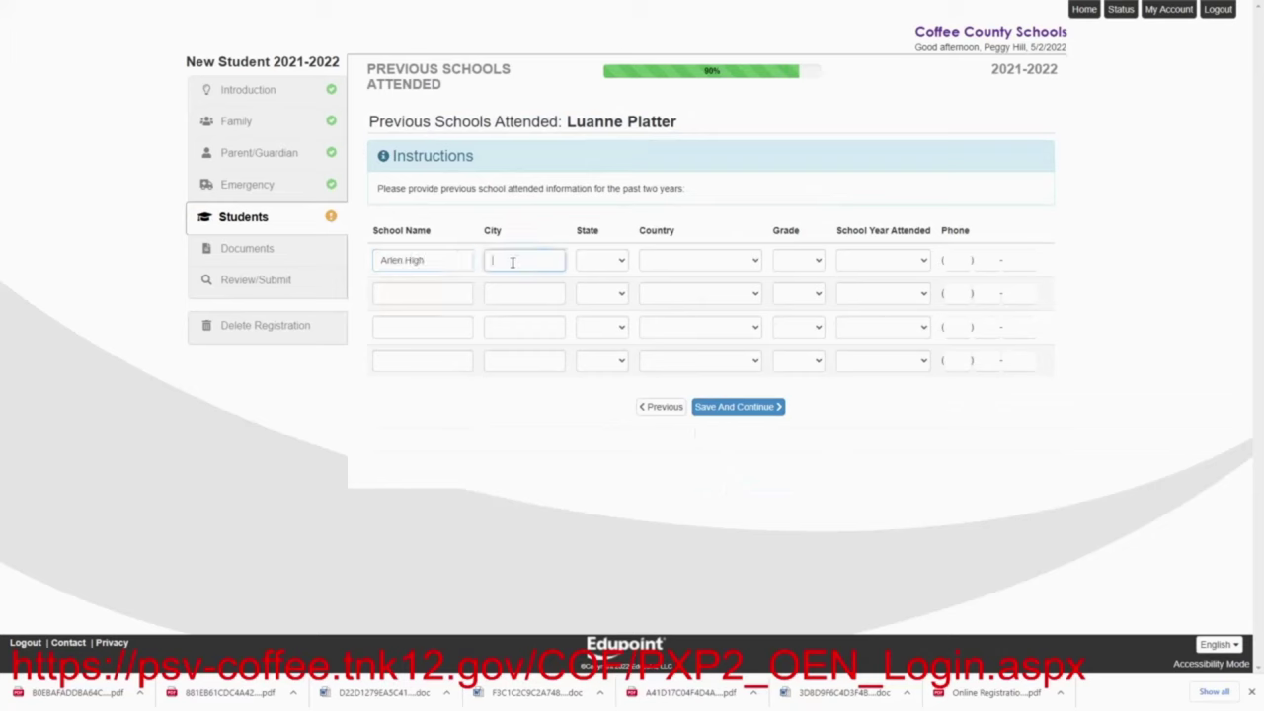
text(Arlen)
click(606, 267)
key(t)
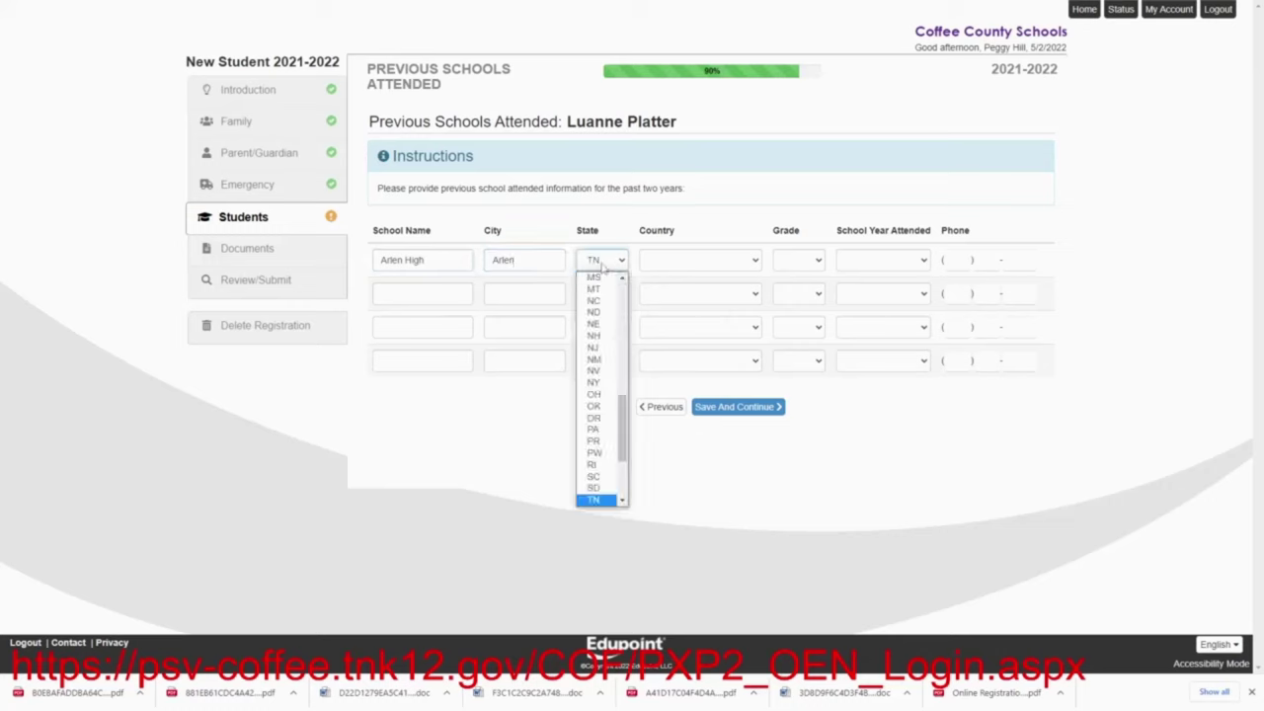
key(x)
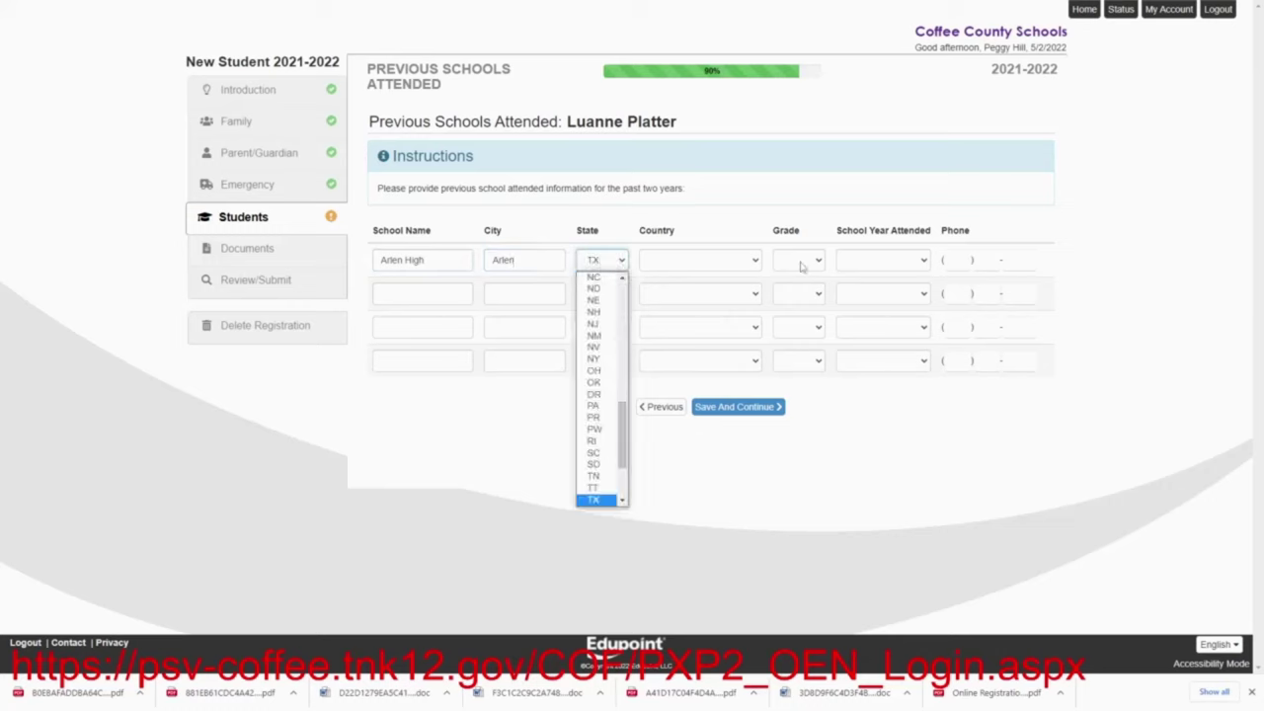
Set grade 10, year 2020-2021 and country USA, save, and accept the assigned school
click(802, 261)
click(796, 433)
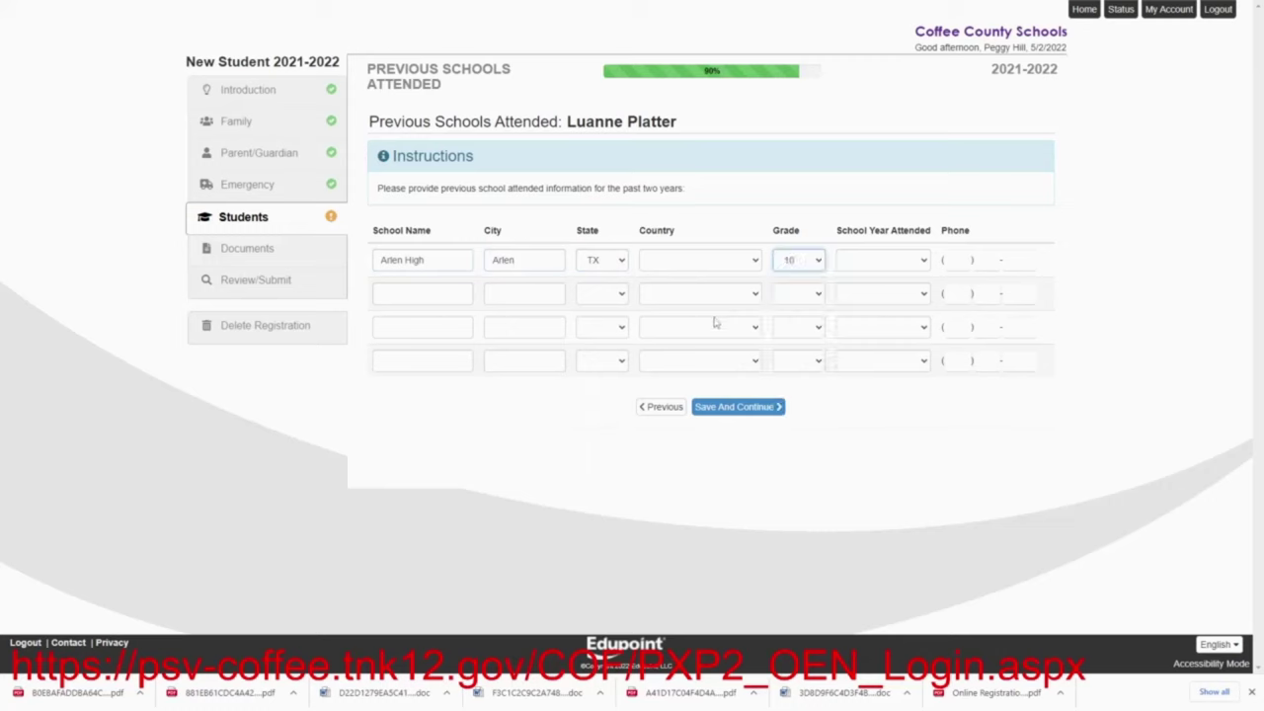
click(906, 264)
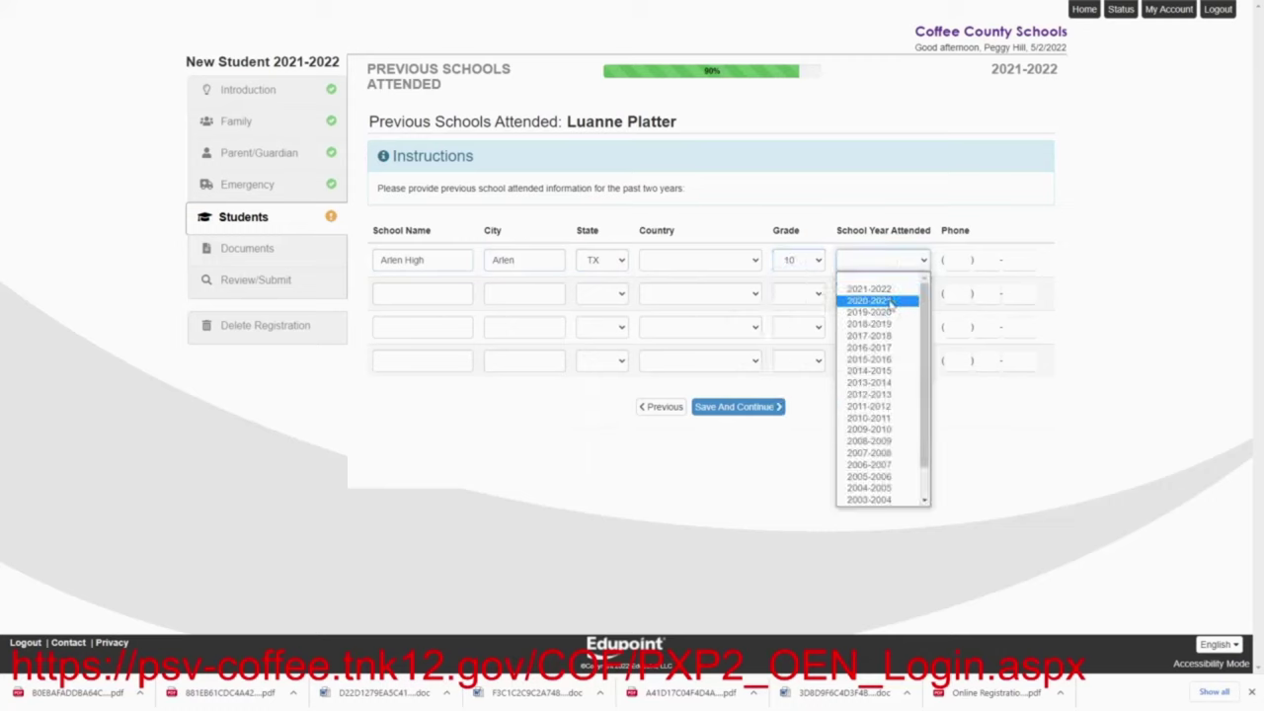
click(890, 301)
click(658, 262)
click(666, 286)
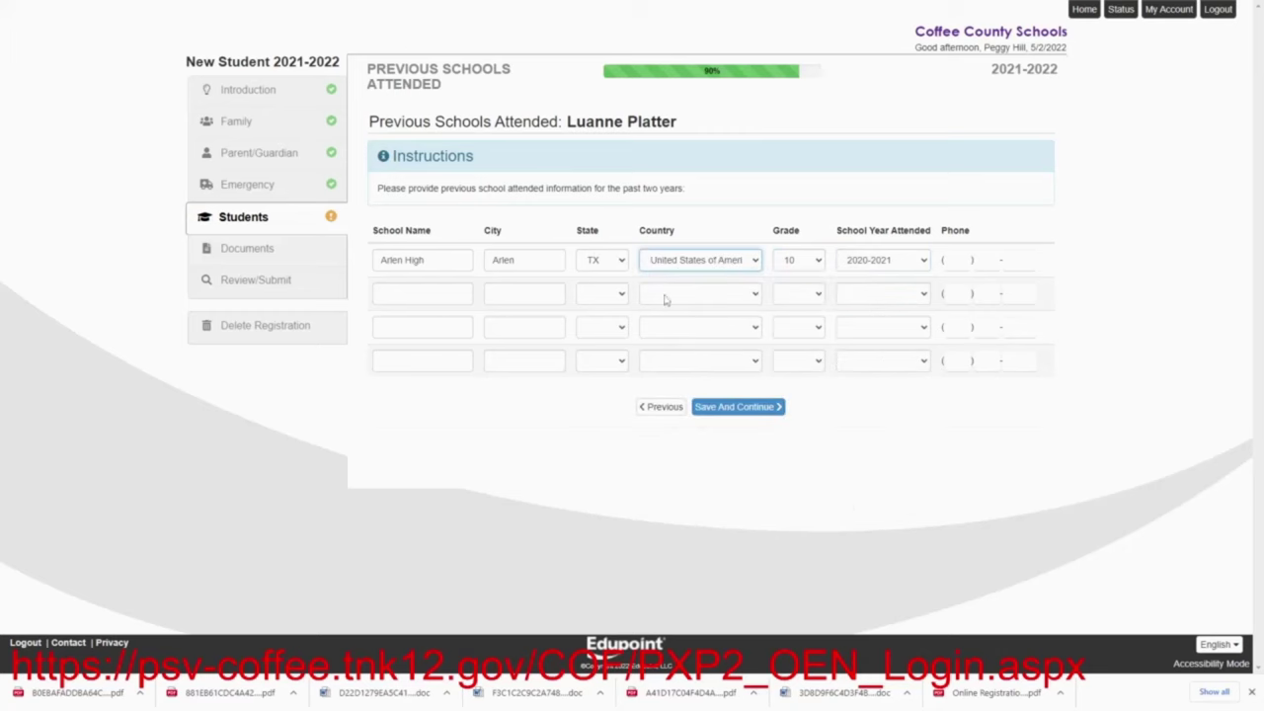
click(709, 407)
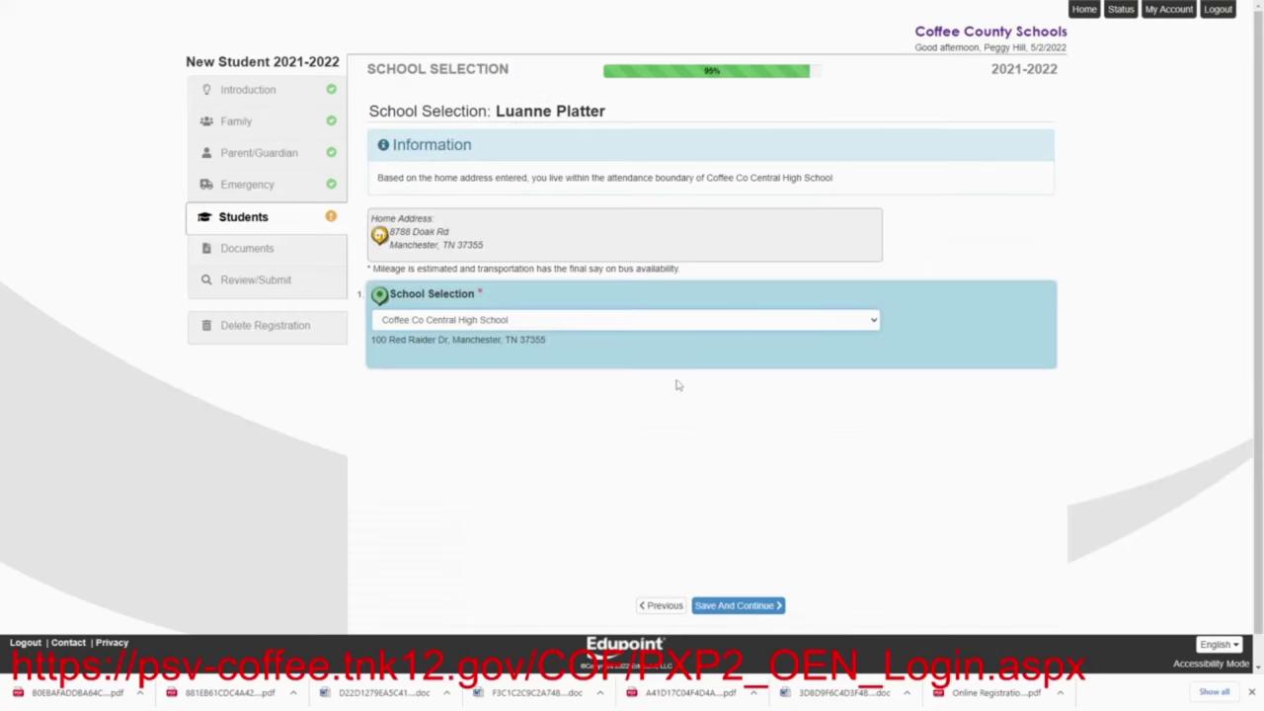
click(756, 605)
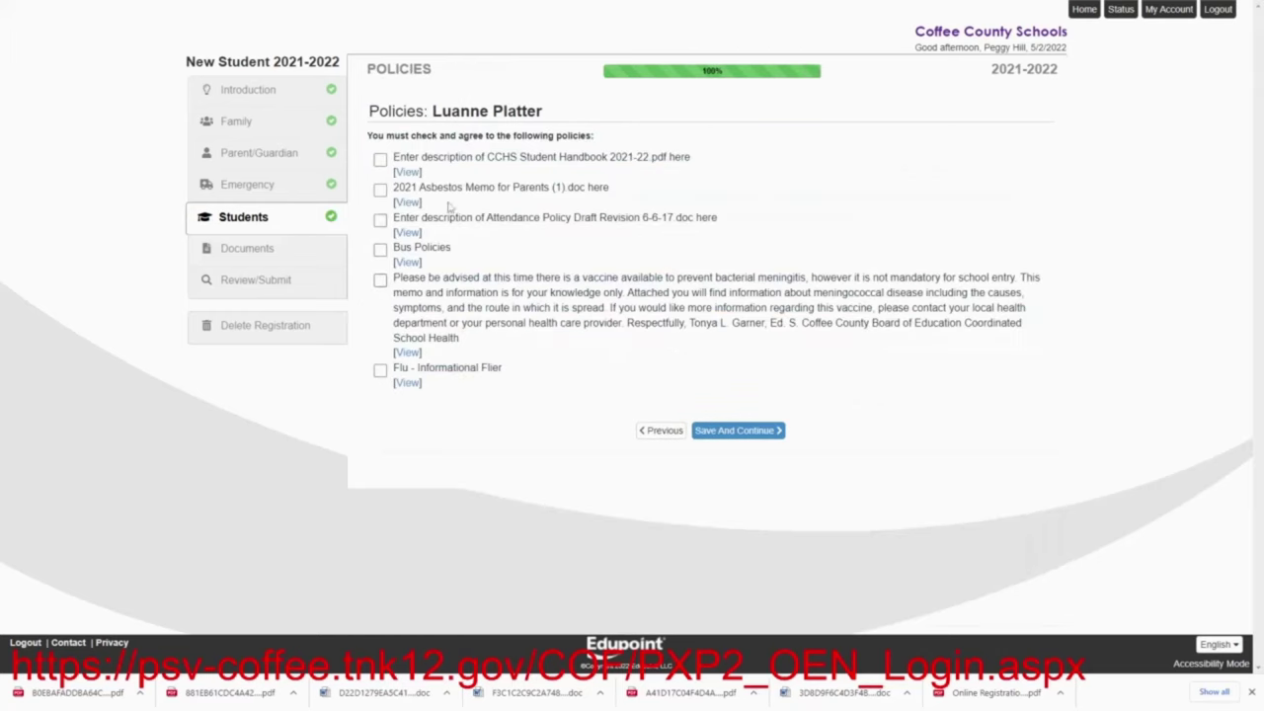
Download and agree to the student handbook, asbestos memo, attendance policy and bus policies
click(411, 173)
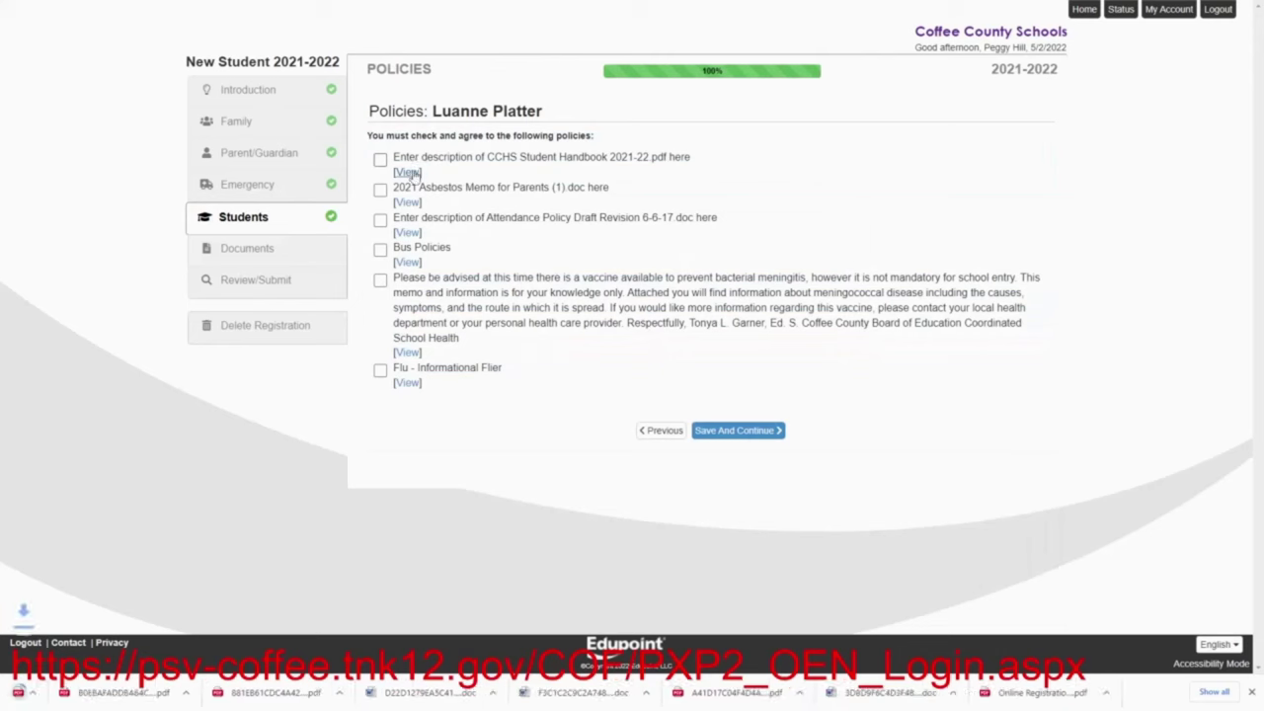
click(381, 160)
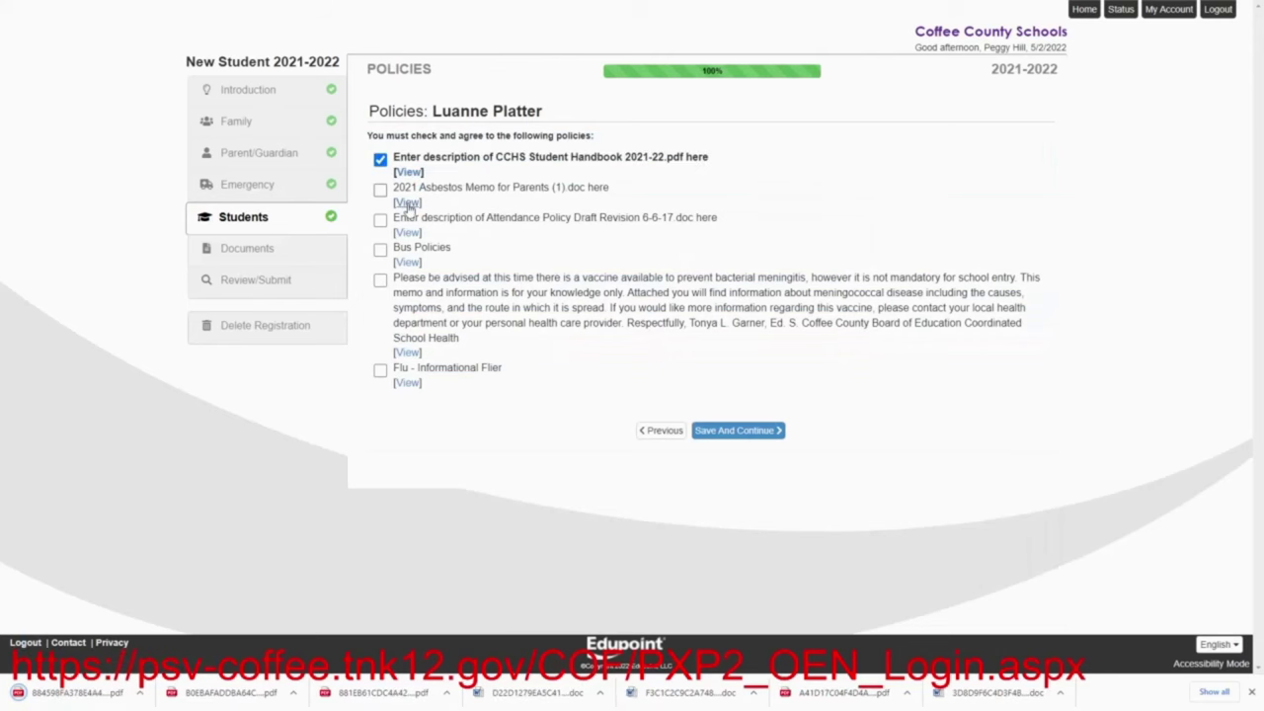
click(405, 202)
click(381, 190)
click(405, 235)
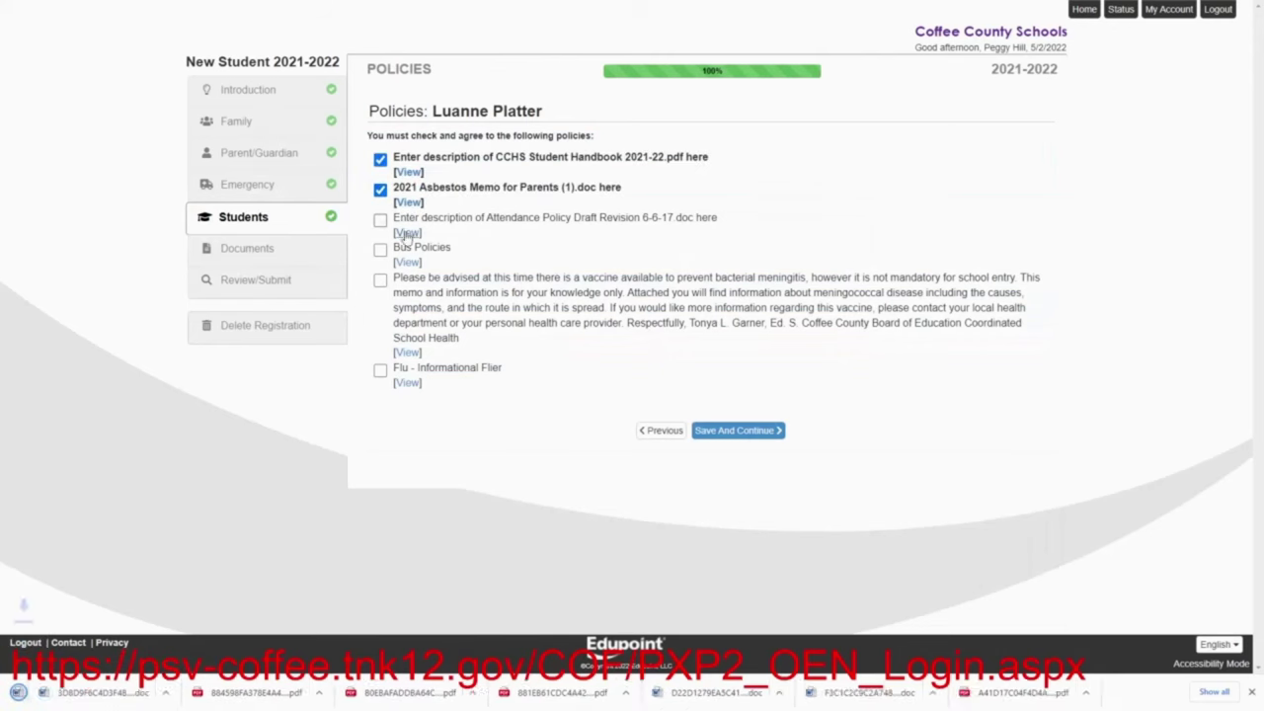
click(380, 219)
click(408, 263)
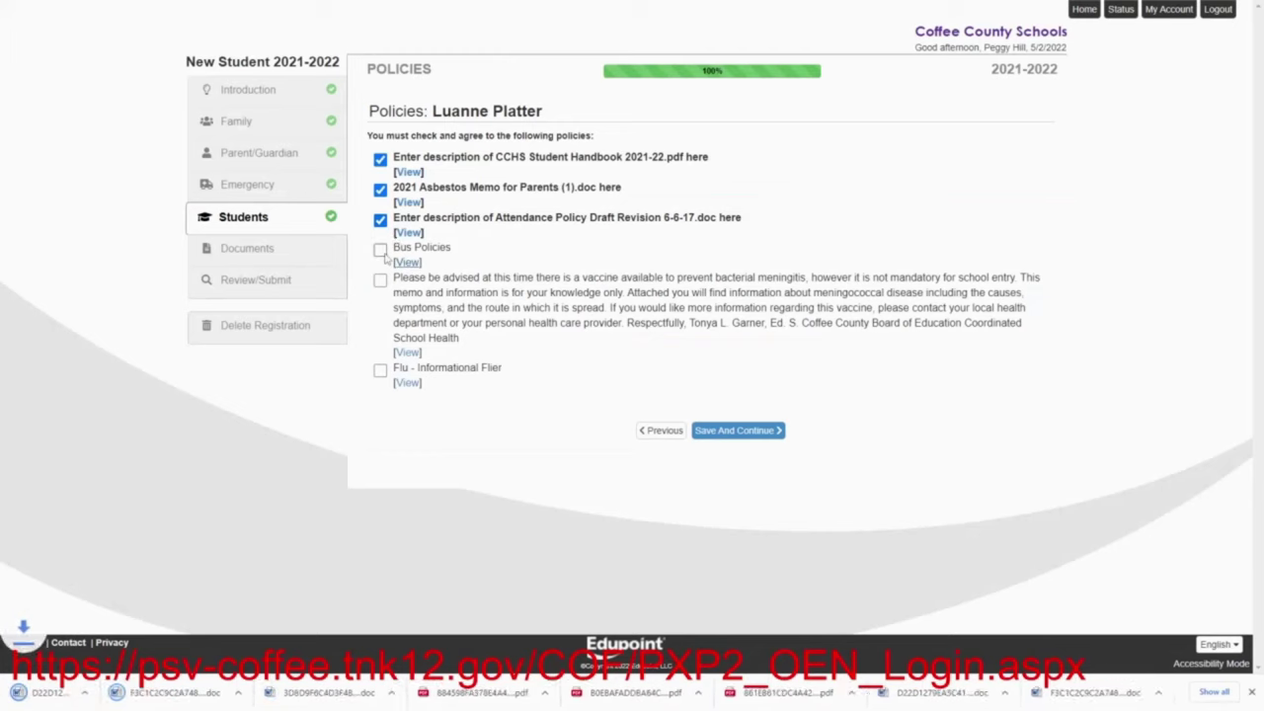
click(380, 250)
Download and acknowledge the meningitis and flu fliers, save policies, and continue to Documents
click(407, 354)
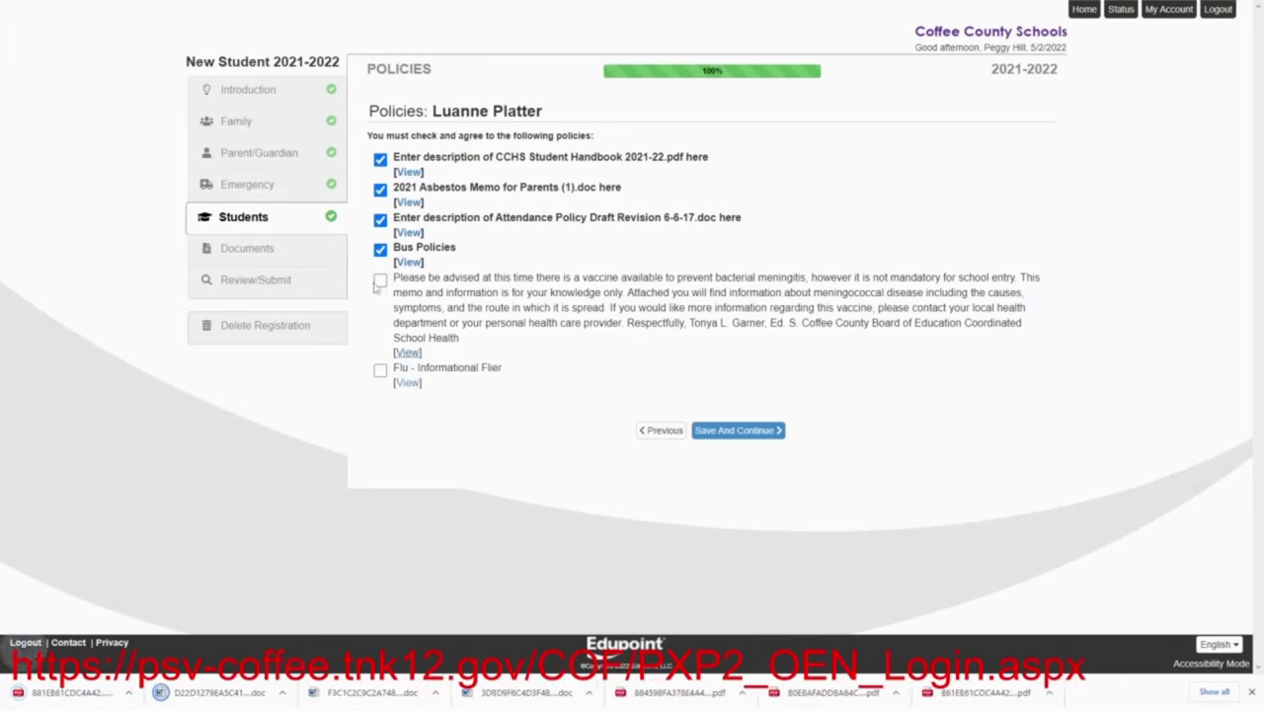
click(380, 280)
click(406, 383)
click(380, 370)
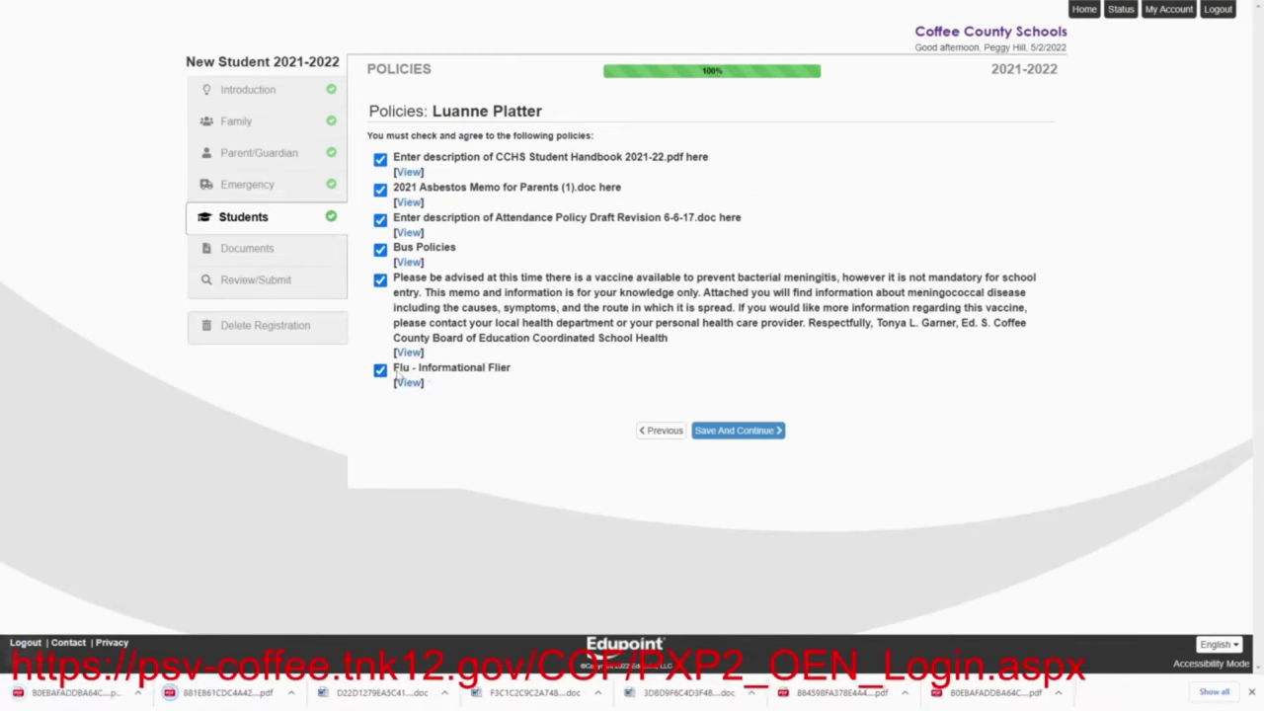
click(724, 431)
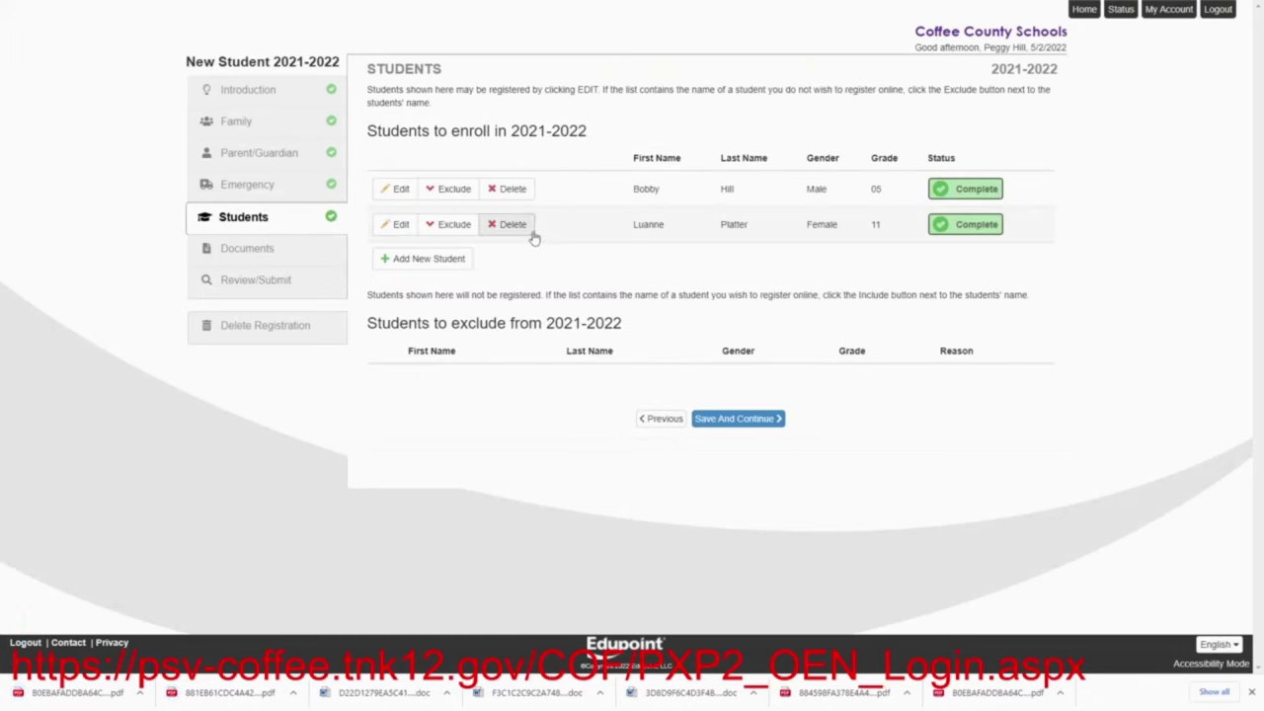
click(726, 423)
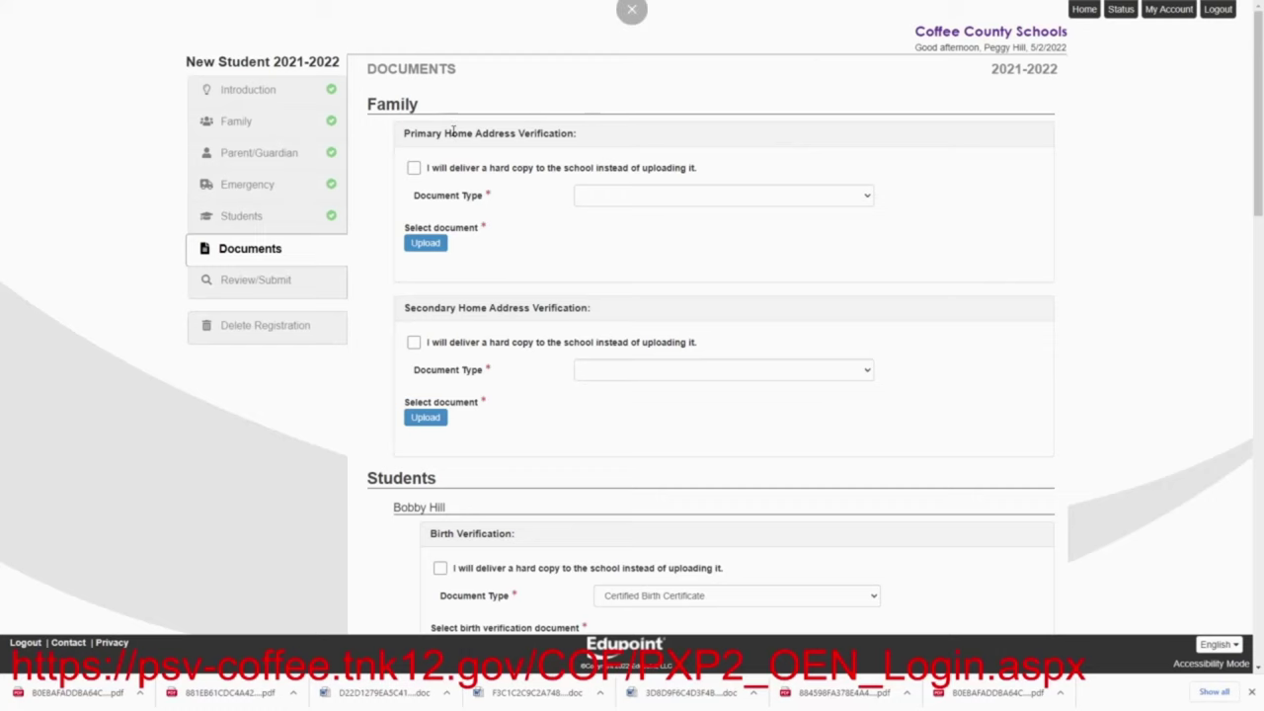
Mark primary and secondary home address verification for hard-copy delivery
click(414, 168)
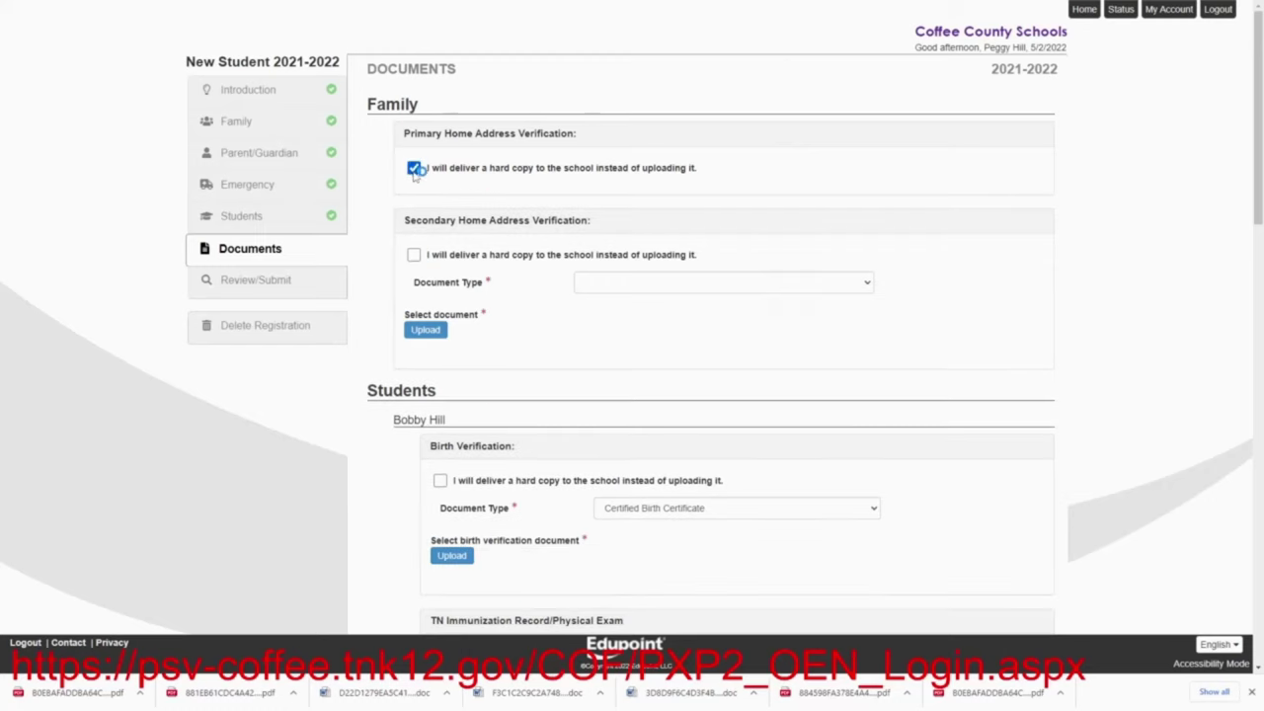
click(414, 255)
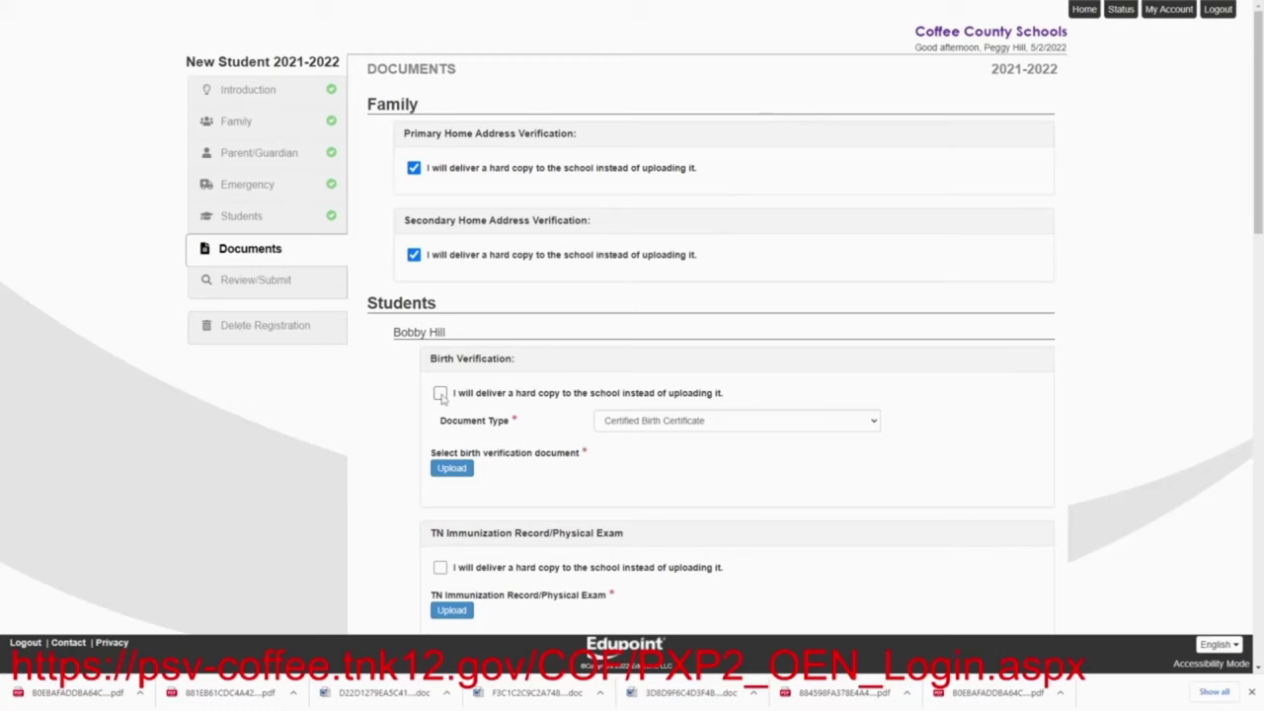
Set the first student's birth verification, immunization record, parent driver's license and SSN to hard-copy delivery
click(441, 394)
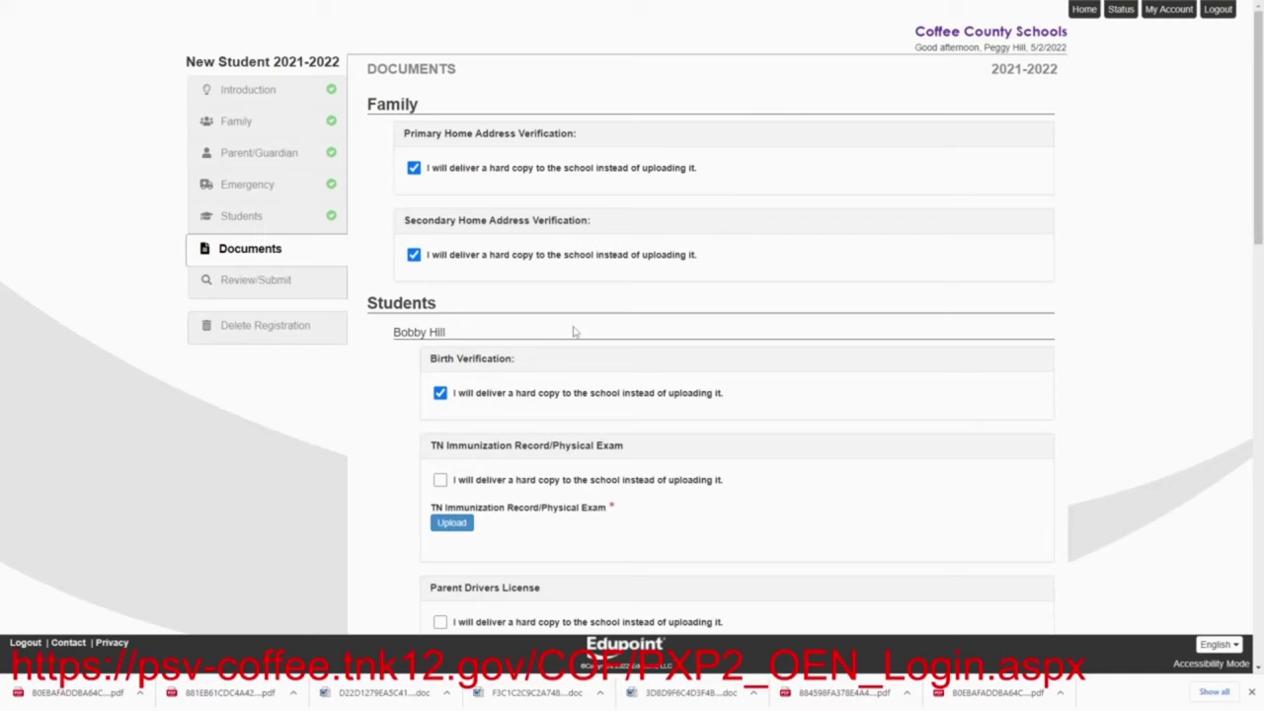
click(440, 480)
scroll(529, 420, down, 2)
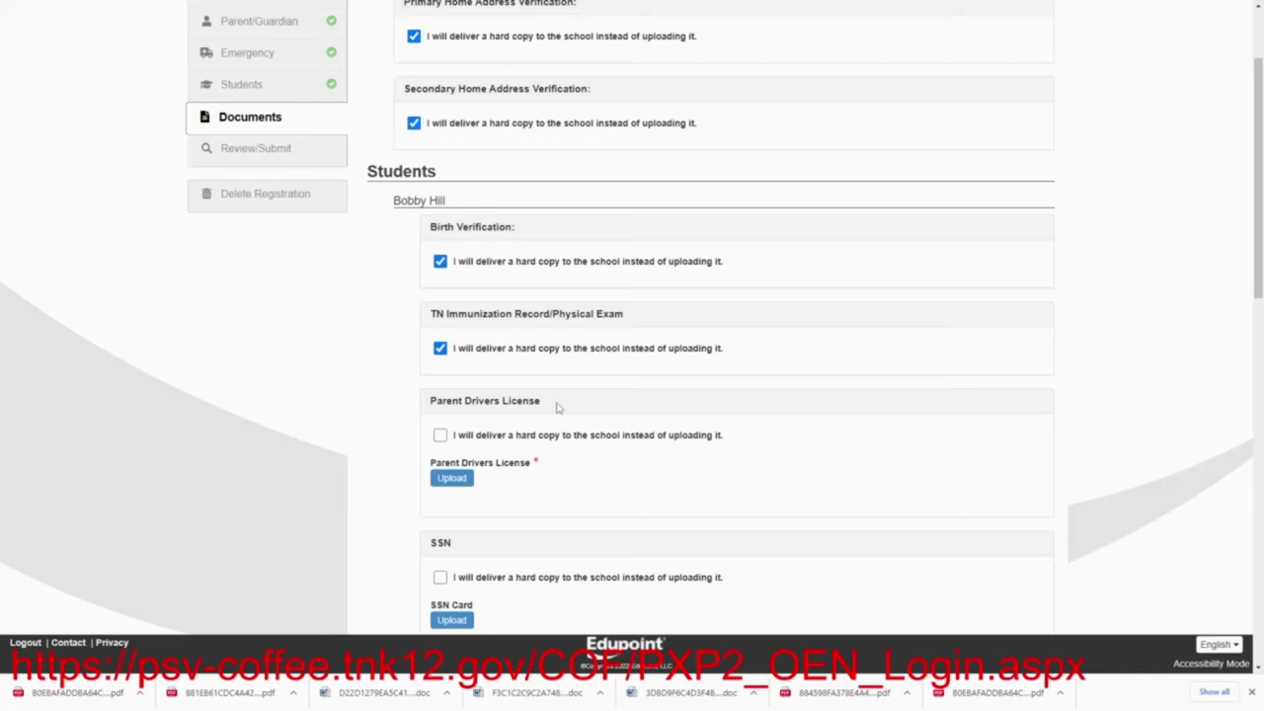
click(439, 441)
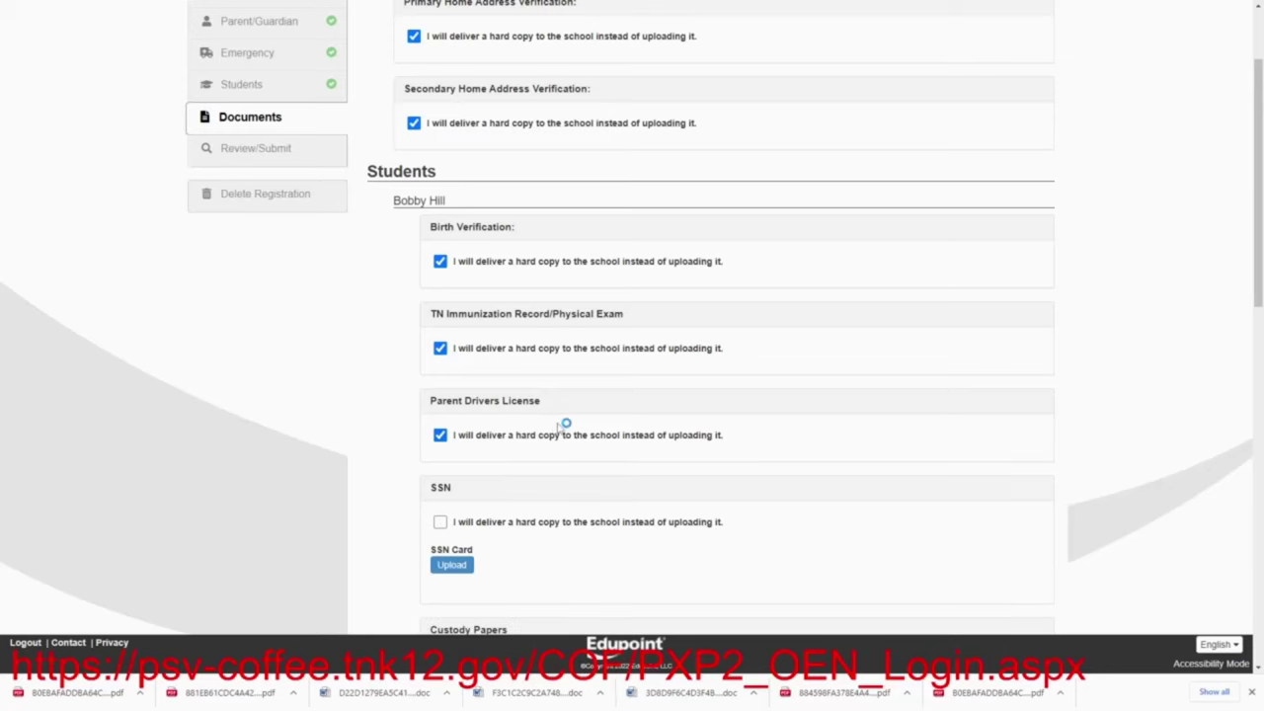
scroll(563, 424, down, 2)
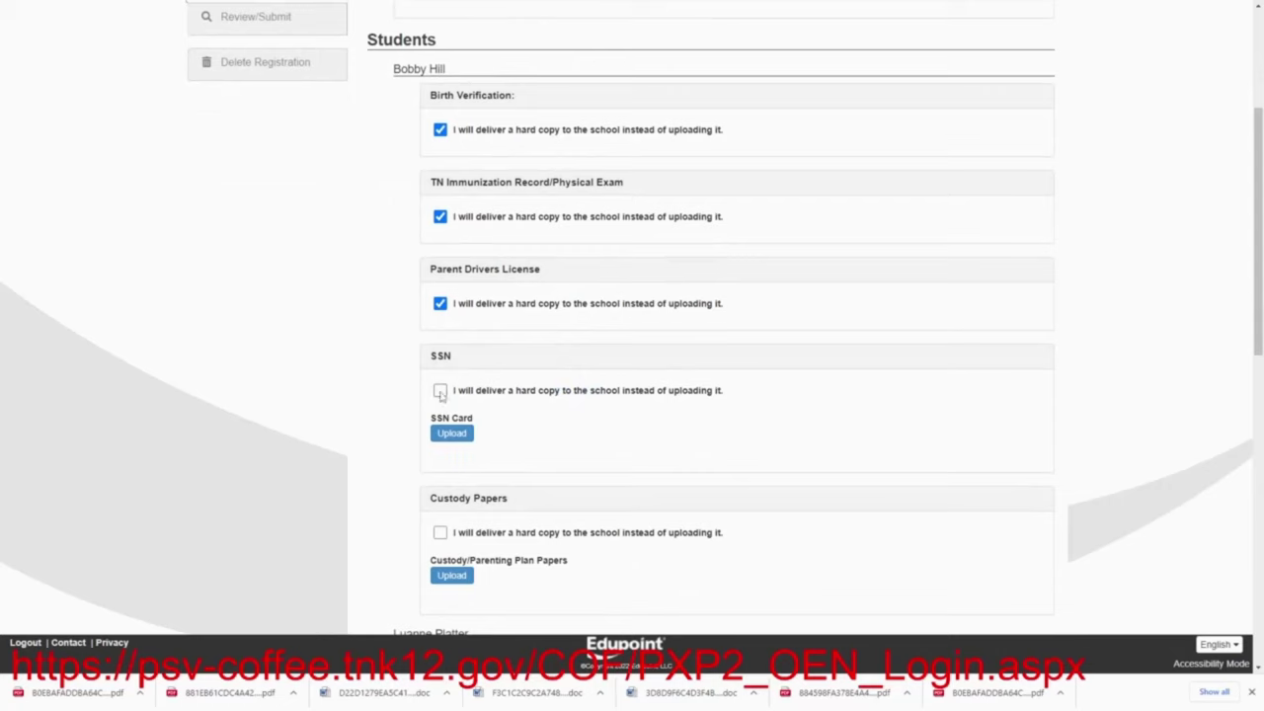
click(441, 392)
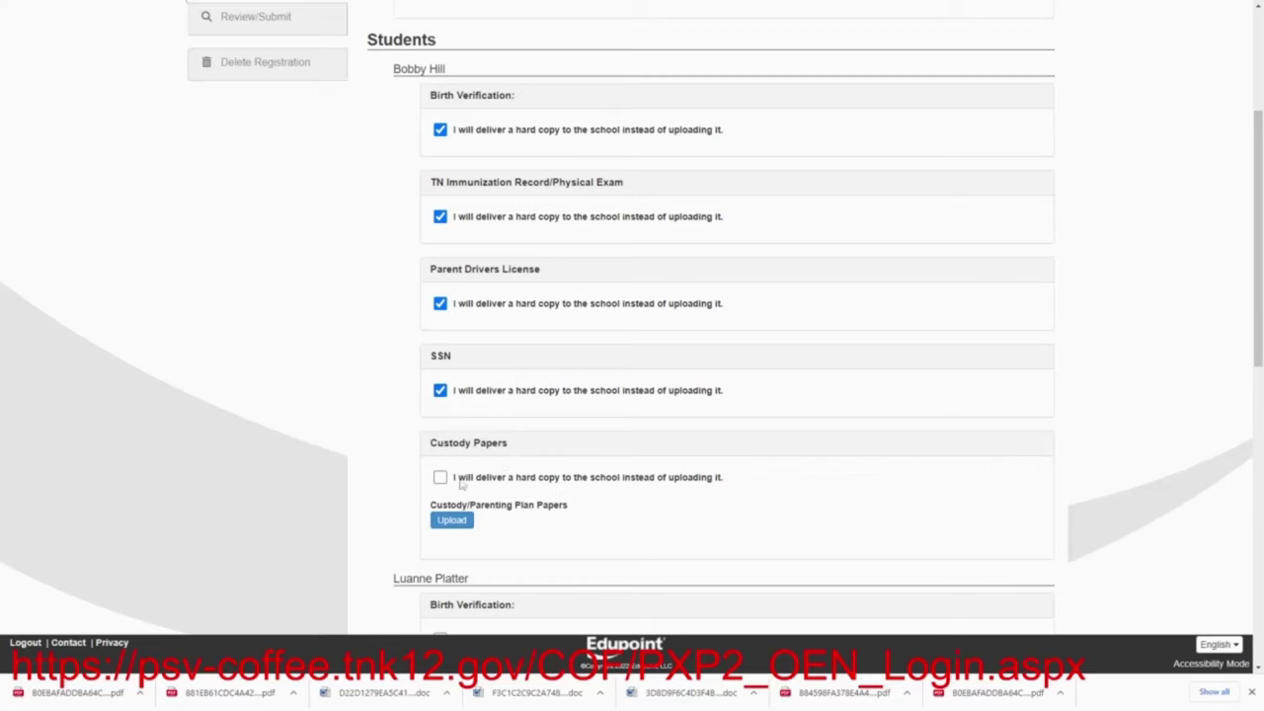
scroll(589, 494, down, 3)
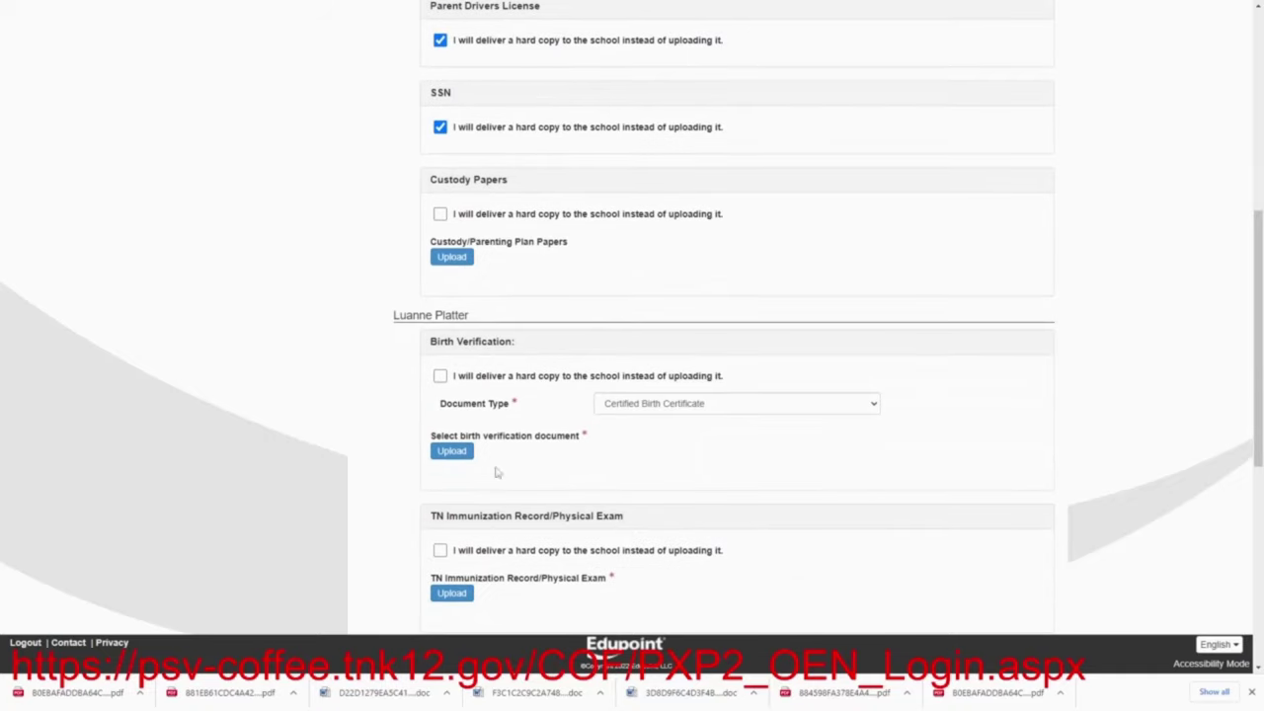
Set the second student's birth verification, immunization, driver's license, SSN and custody papers to hard copy, then save
click(439, 376)
scroll(441, 332, down, 1)
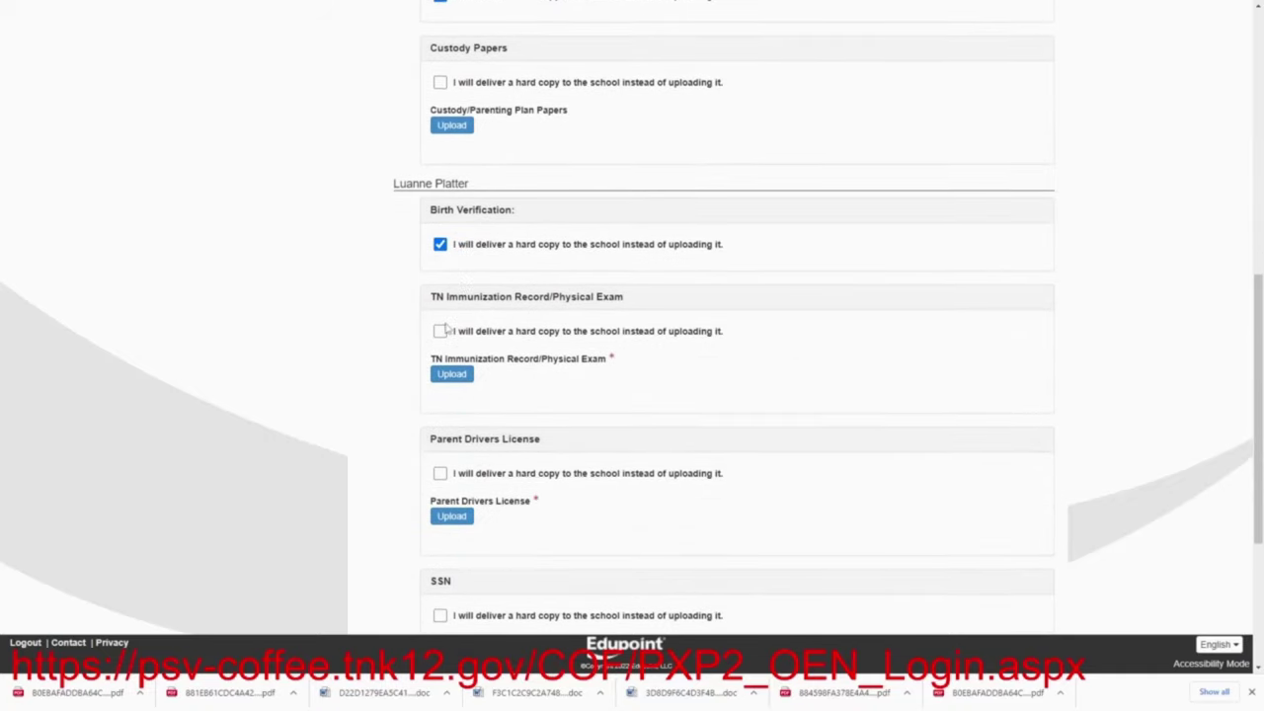
click(440, 332)
scroll(441, 334, down, 1)
click(440, 350)
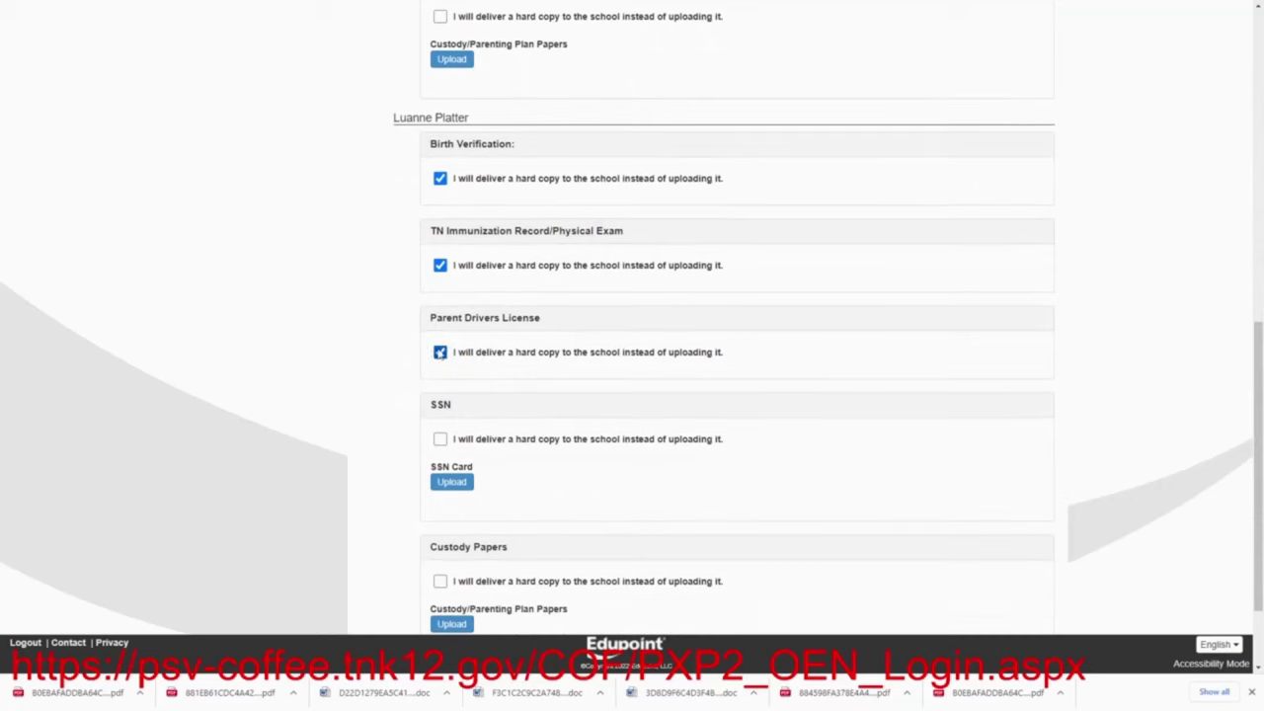
scroll(445, 335, down, 2)
click(440, 321)
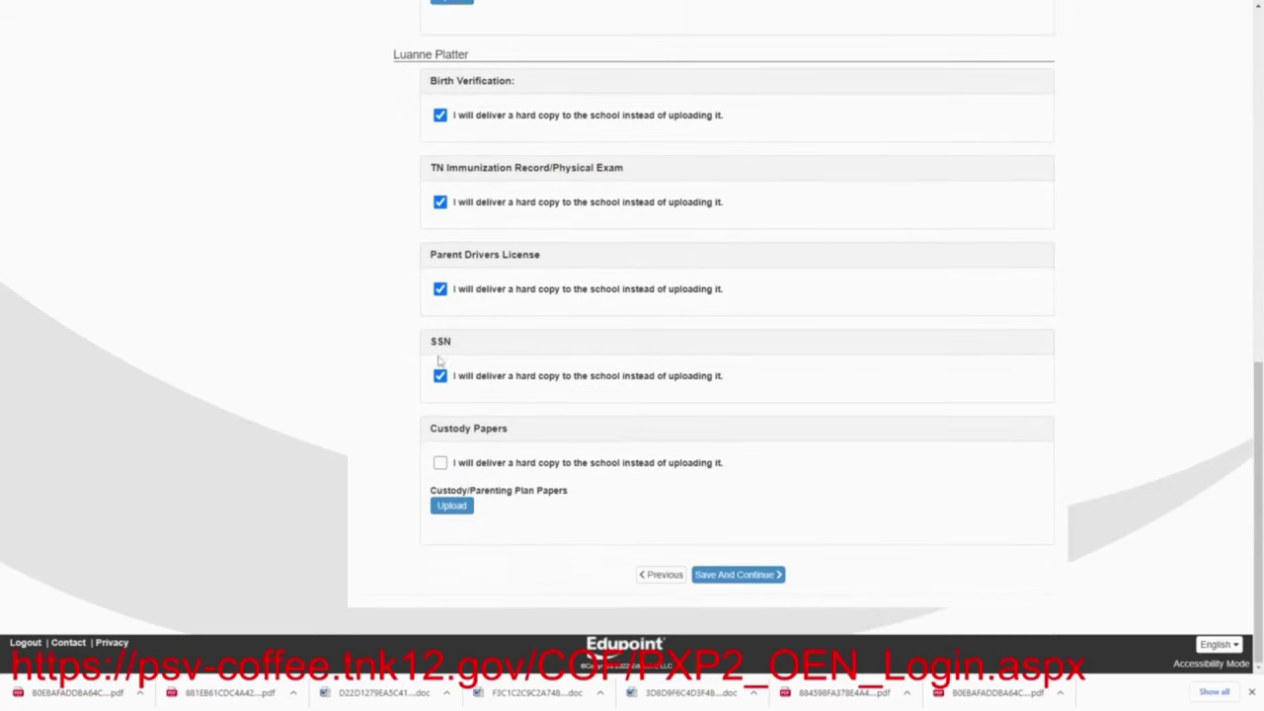
click(439, 464)
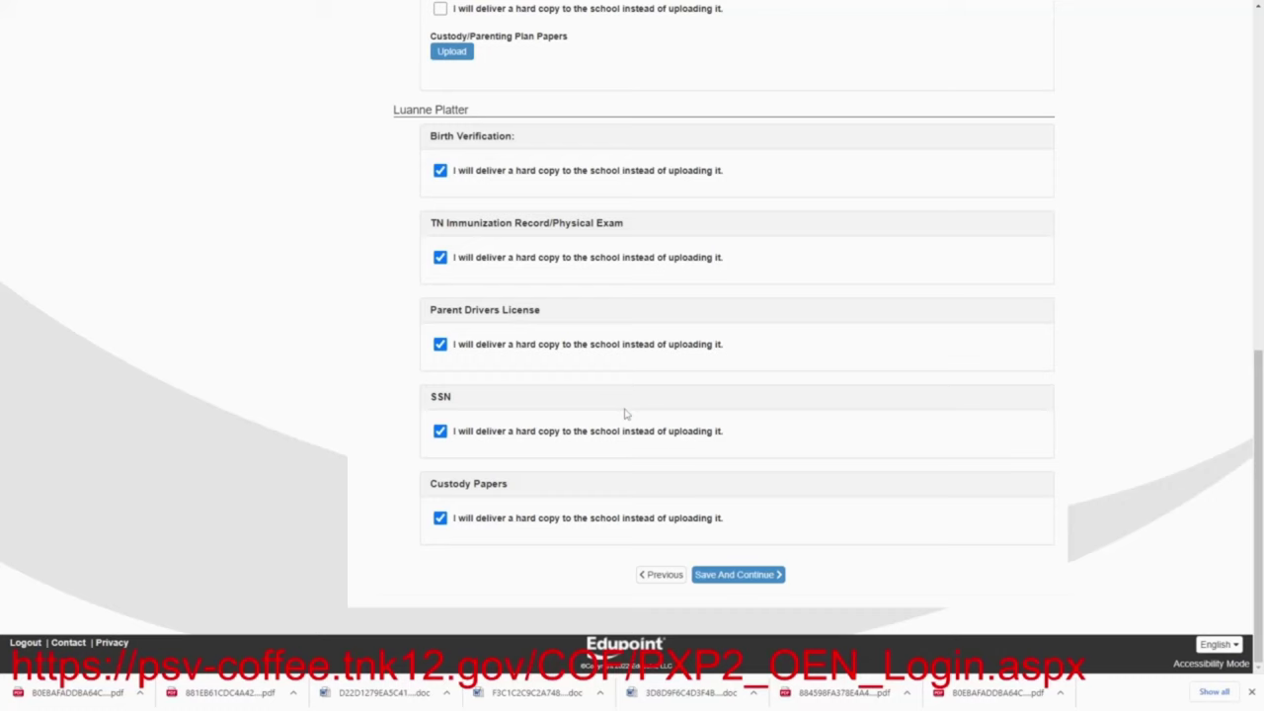
click(712, 576)
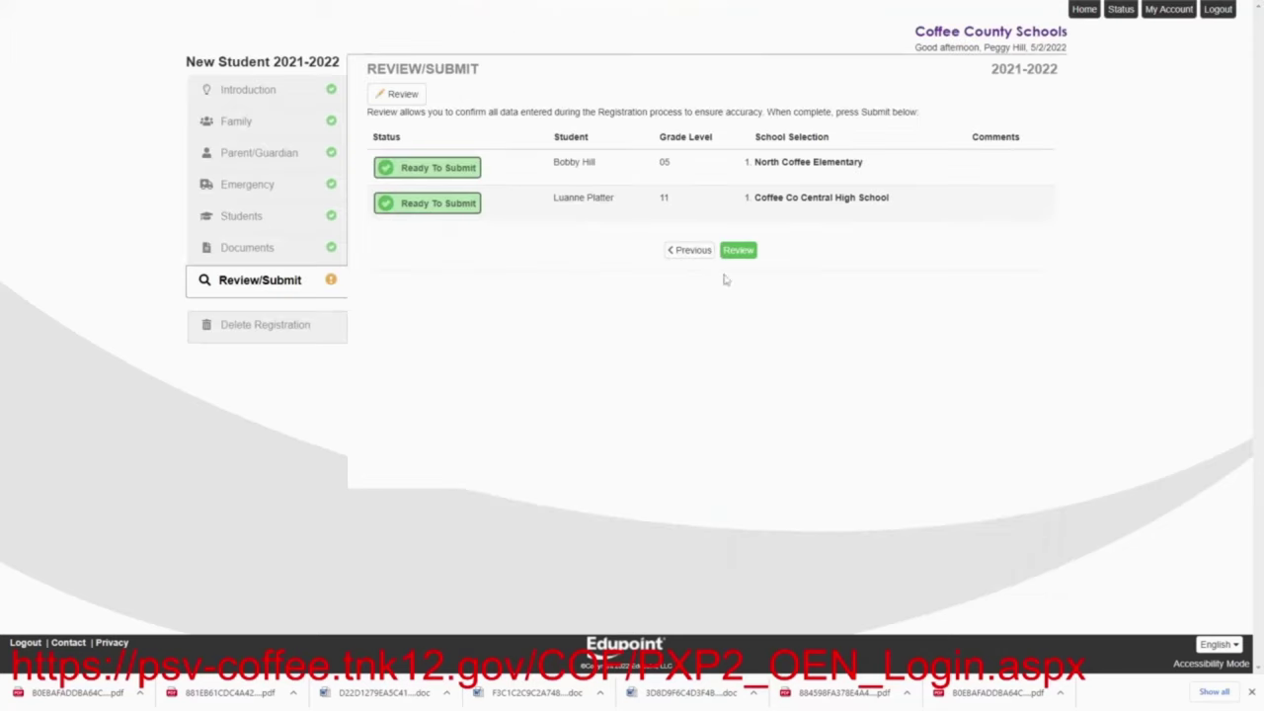
Read through the full registration review, tick 'I have reviewed all registration data', and submit
click(737, 253)
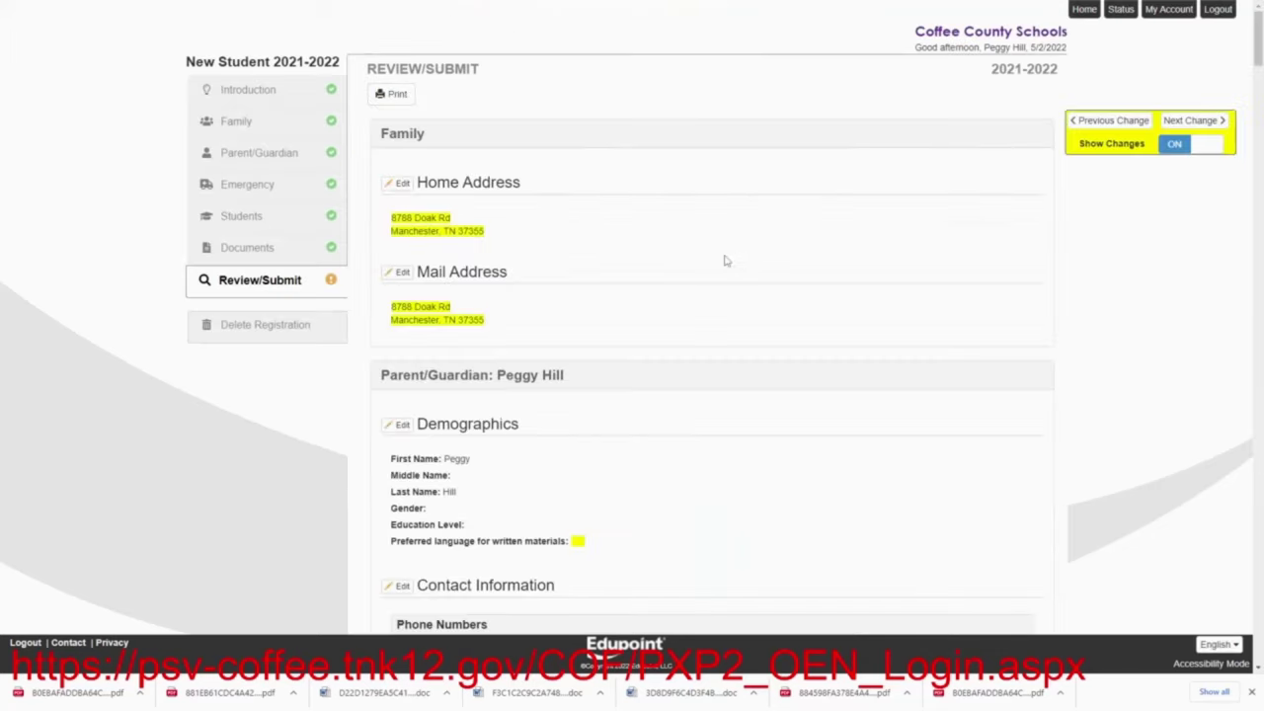
scroll(715, 261, down, 1)
scroll(715, 261, down, 6)
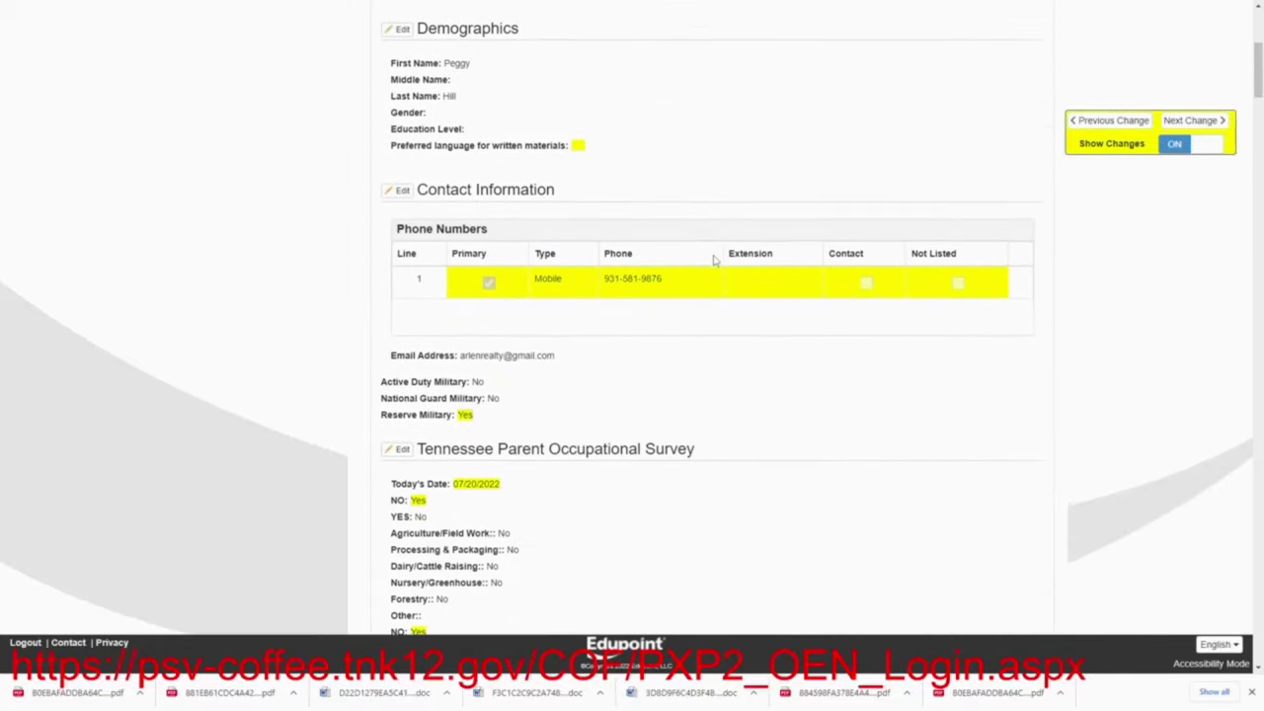
scroll(715, 260, down, 6)
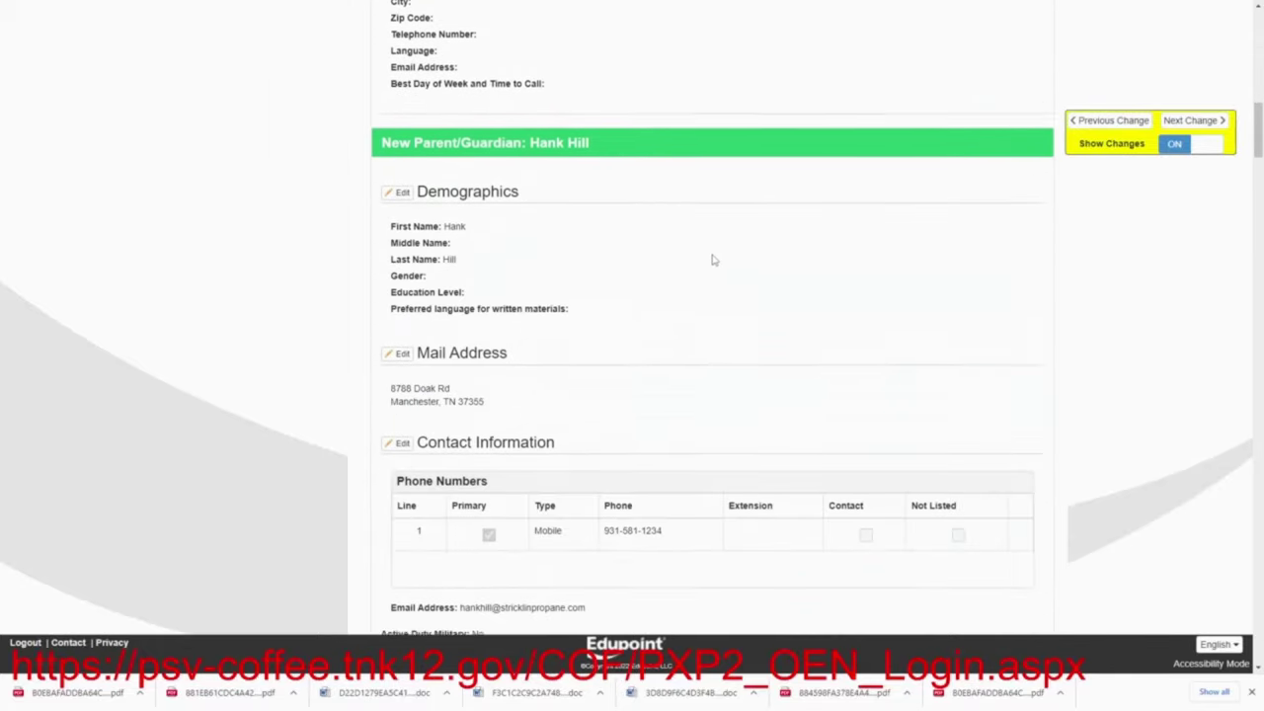
scroll(713, 259, down, 9)
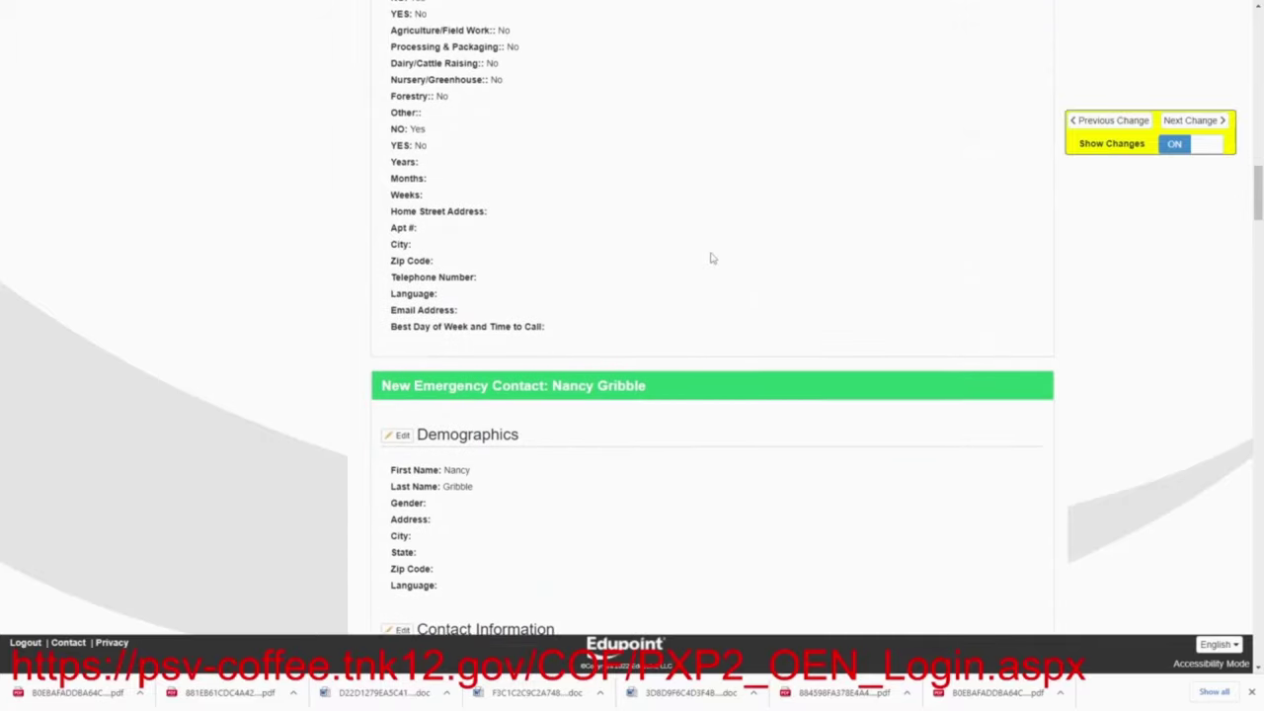
scroll(710, 259, down, 12)
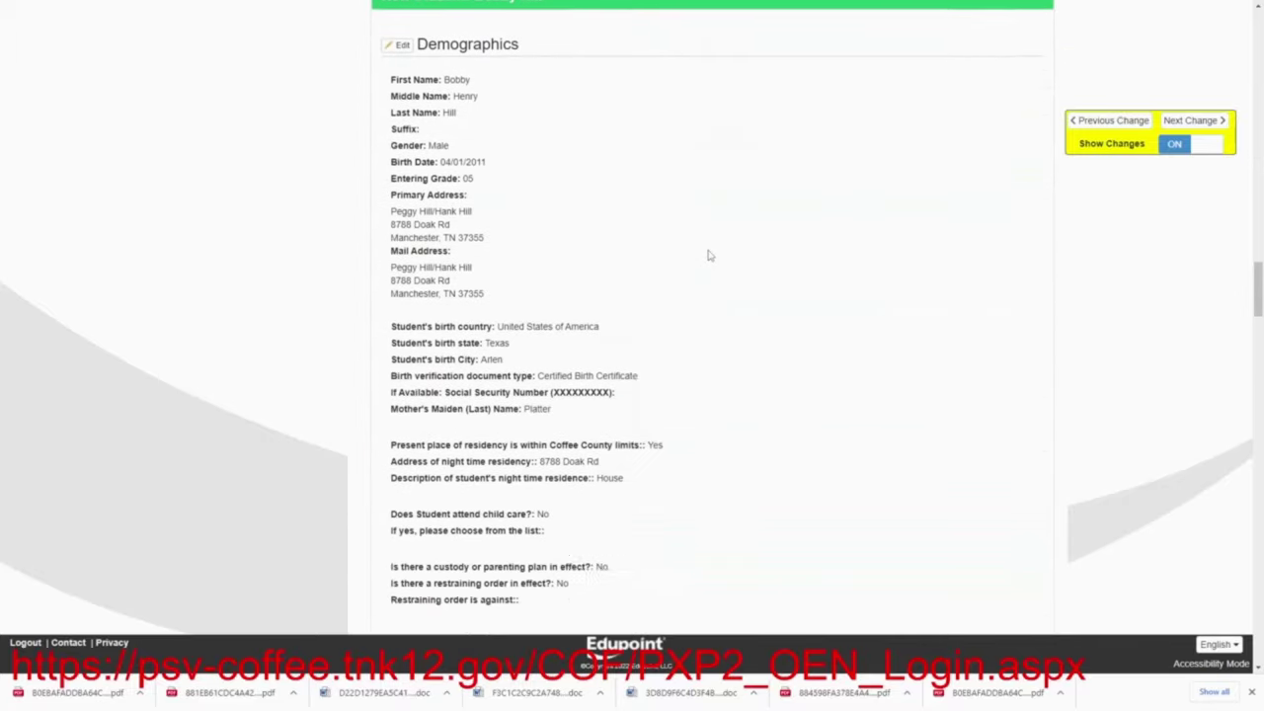
scroll(709, 256, down, 11)
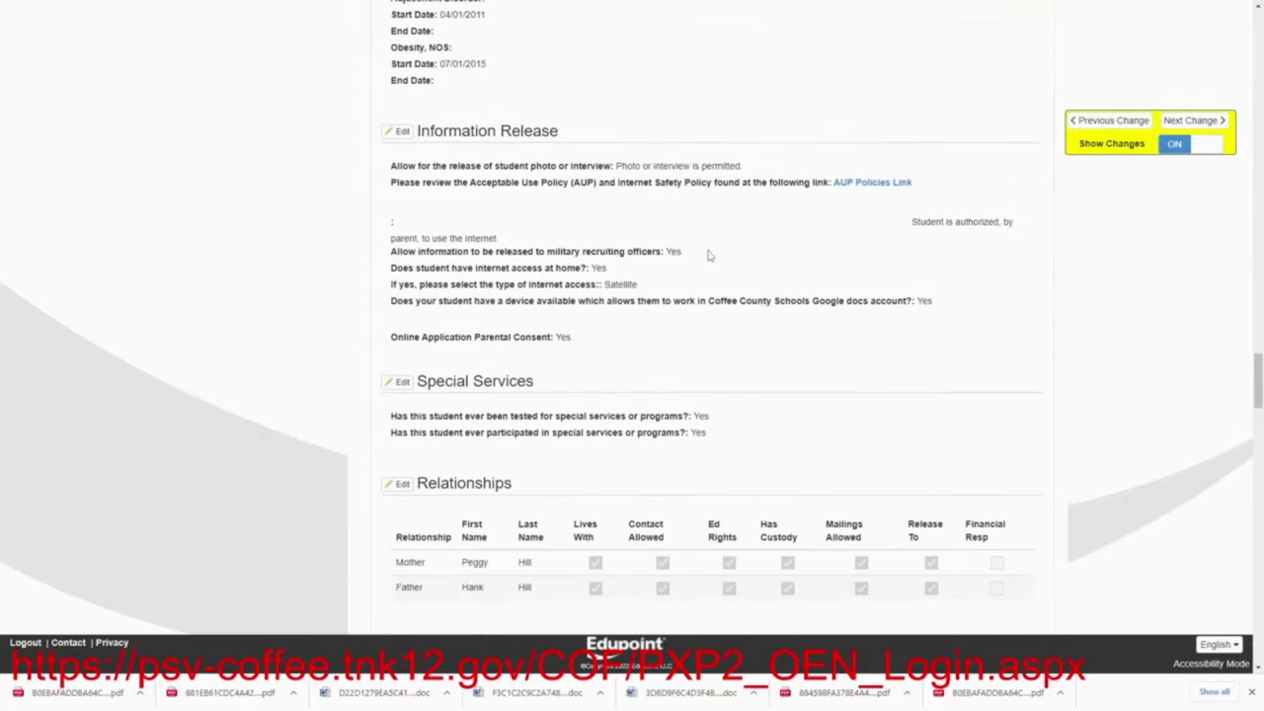
scroll(707, 256, down, 12)
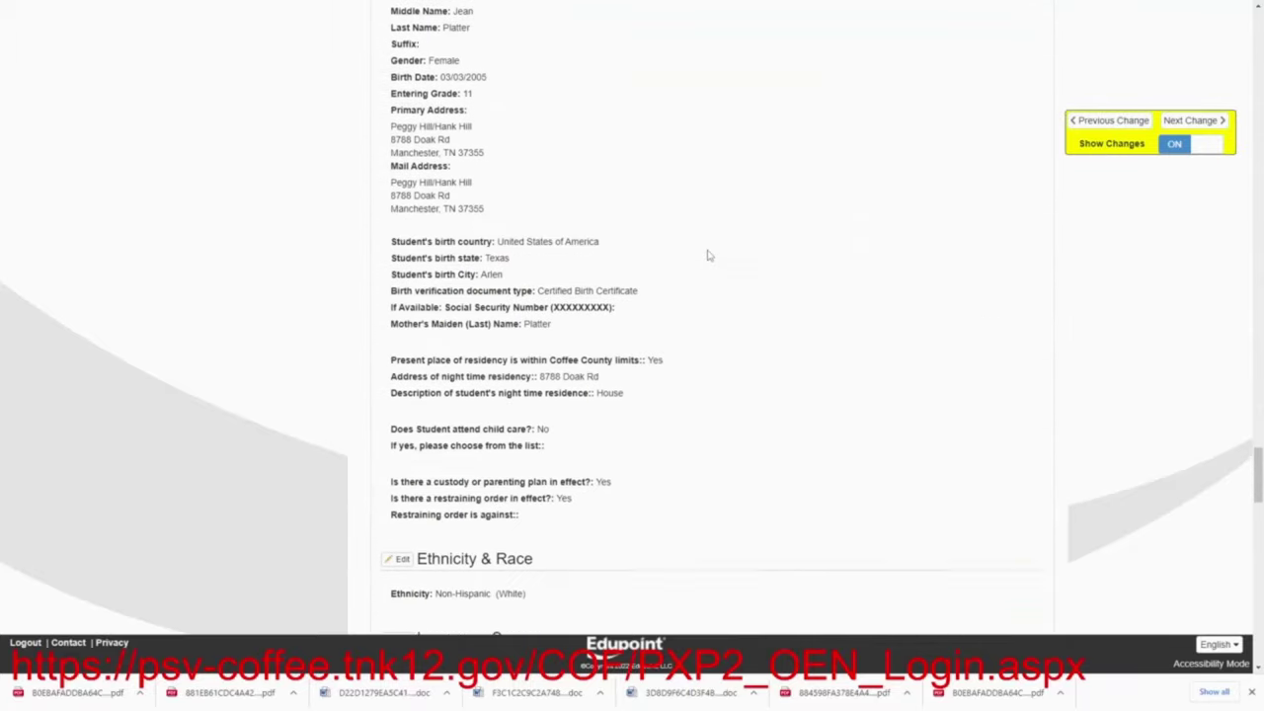
scroll(707, 256, down, 12)
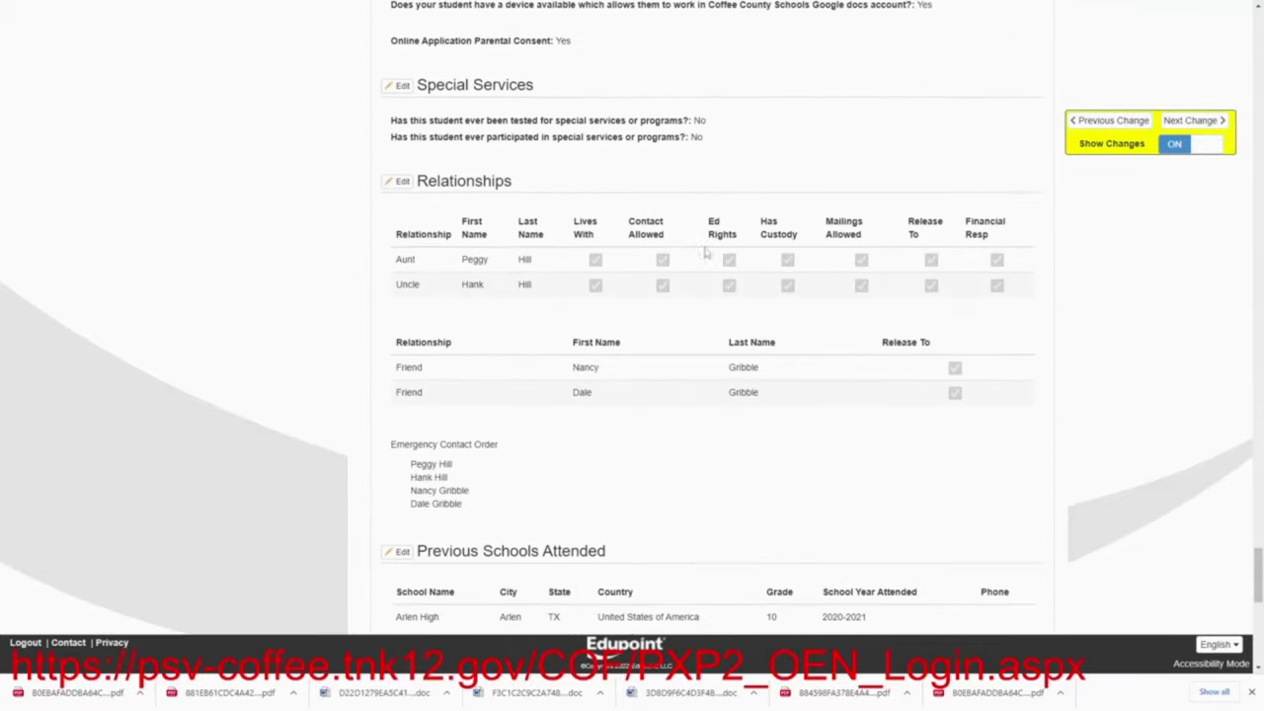
scroll(705, 253, down, 5)
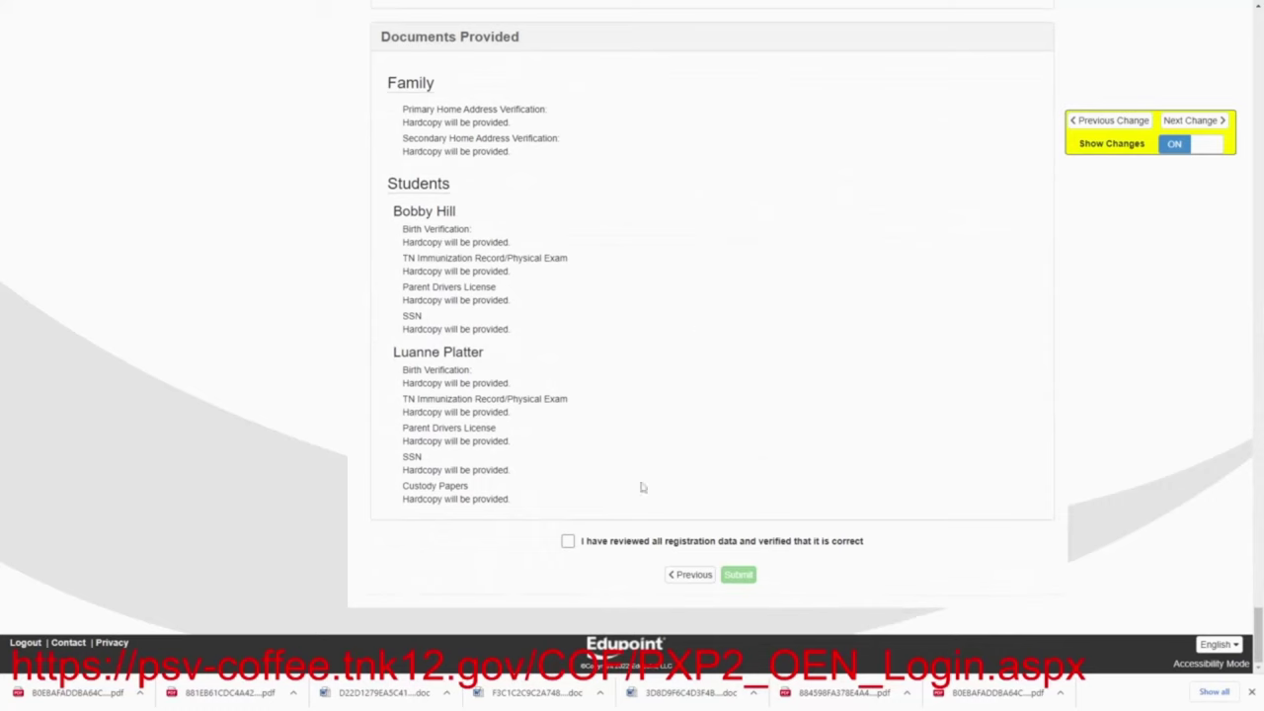
click(568, 541)
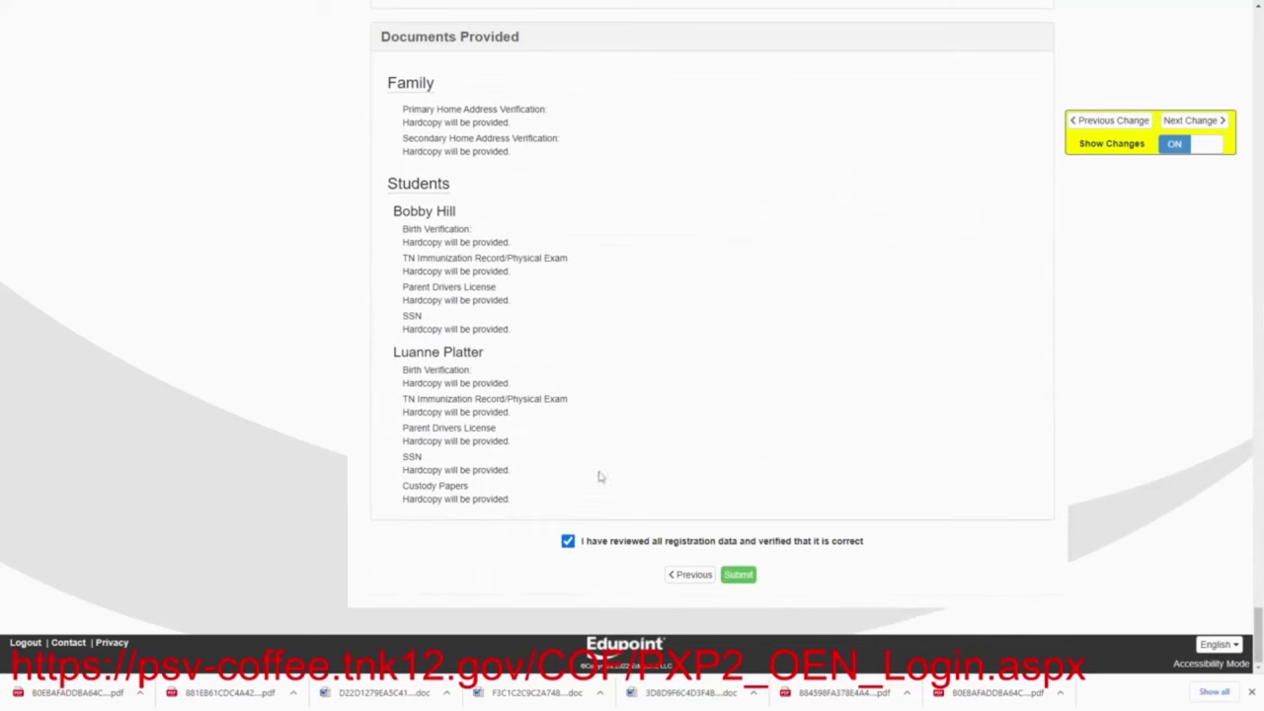
click(747, 577)
Confirm the registration submission with OK in the Confirm dialog
click(676, 182)
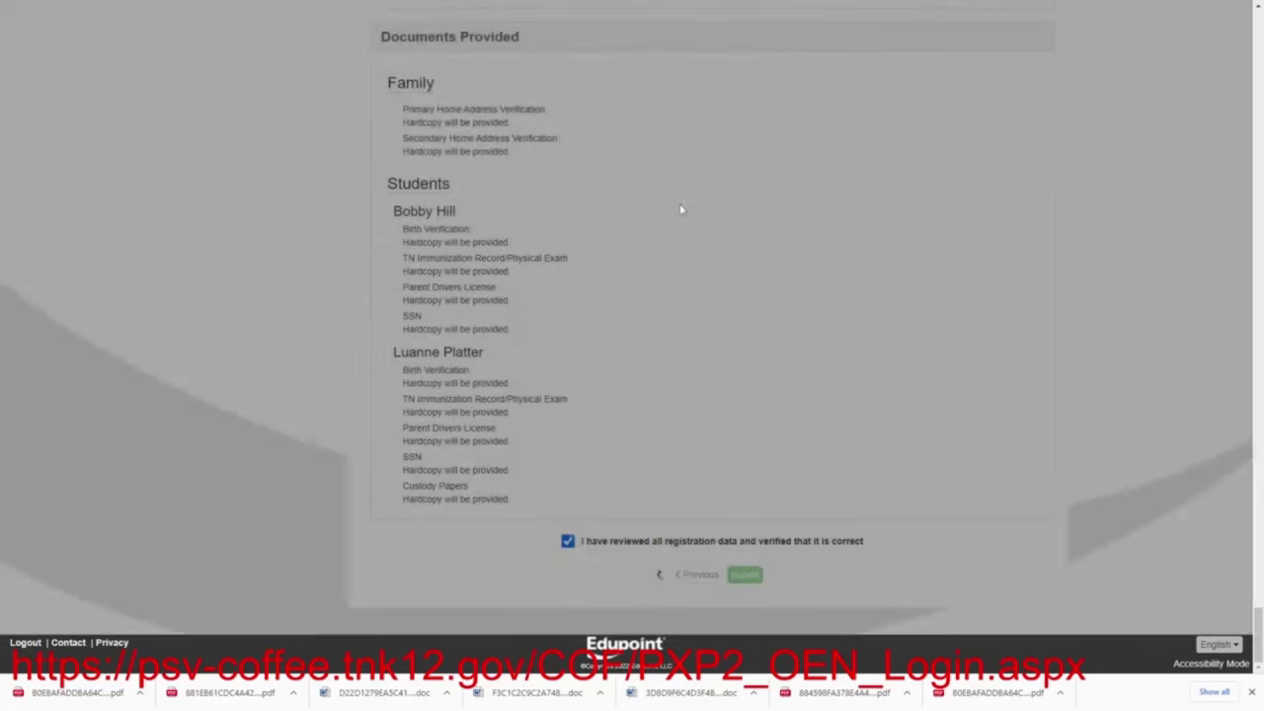